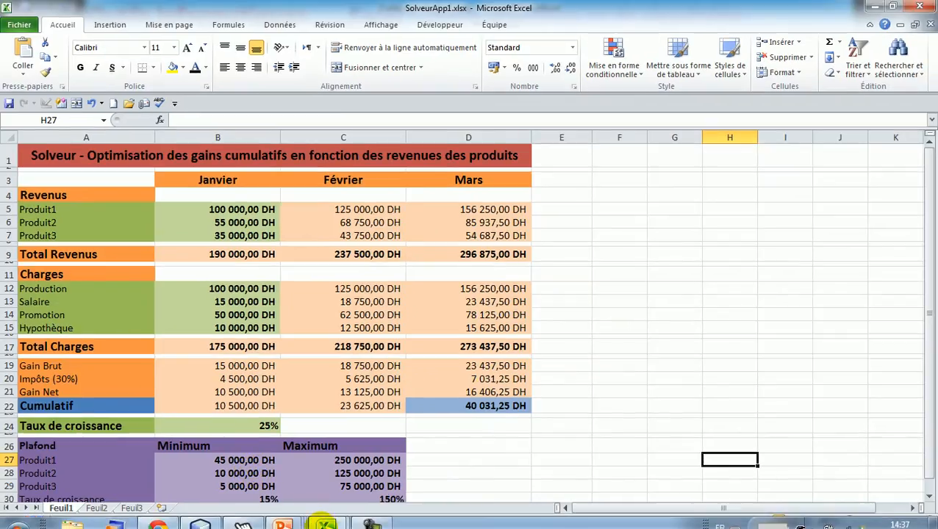
Step: On sheet Feuil2, extend the title in A1 to "Solveur - Optimoisation du gain cumulatif du 1er Tri"
{"action": "left_click", "coordinate": [103, 509]}
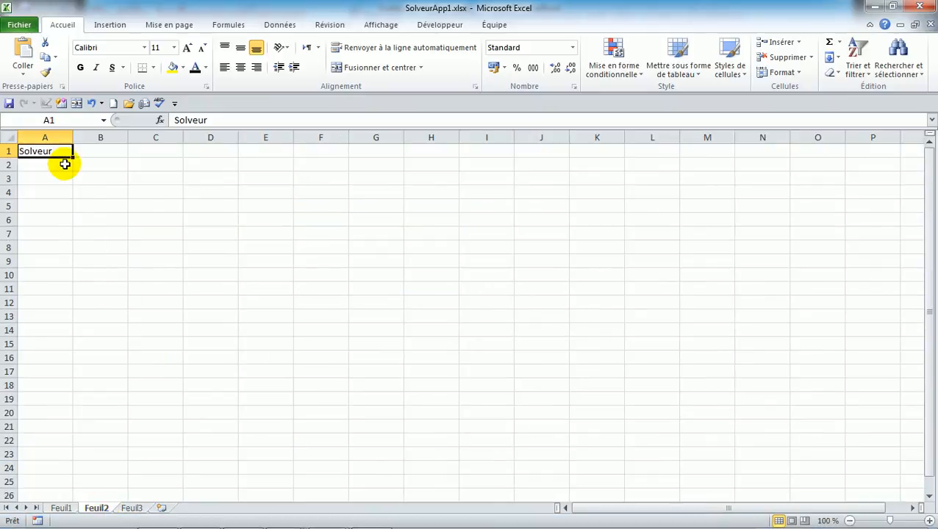
{"action": "double_click", "coordinate": [55, 150]}
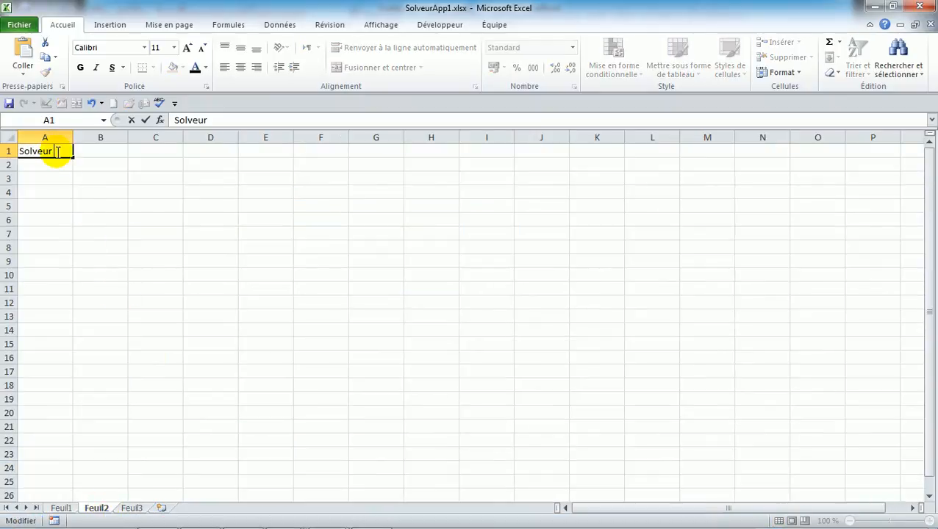
{"action": "type", "text": "- Optimoisa"}
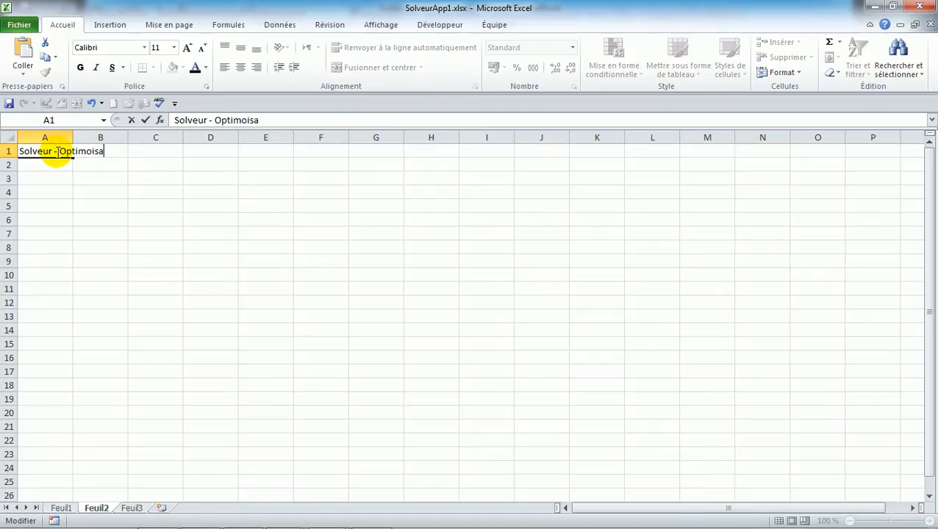
{"action": "type", "text": "tion du gain cu"}
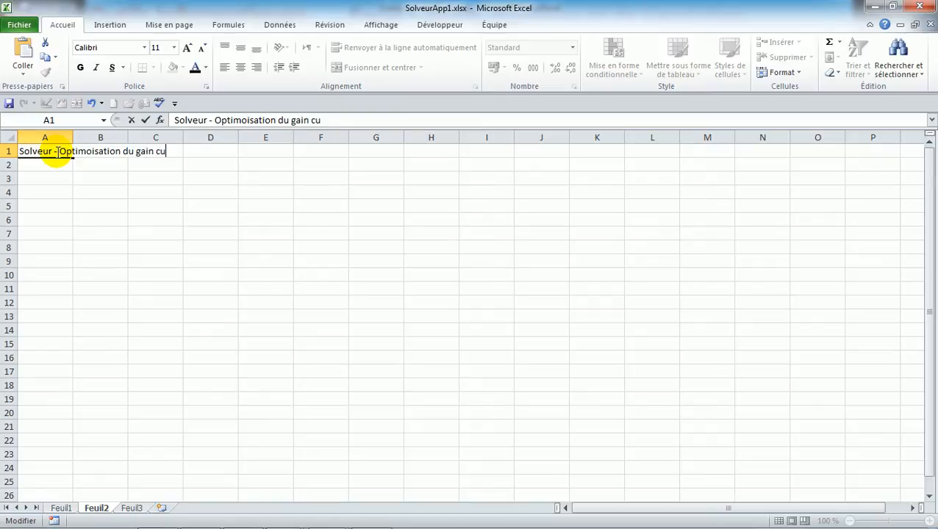
{"action": "type", "text": "mulatif"}
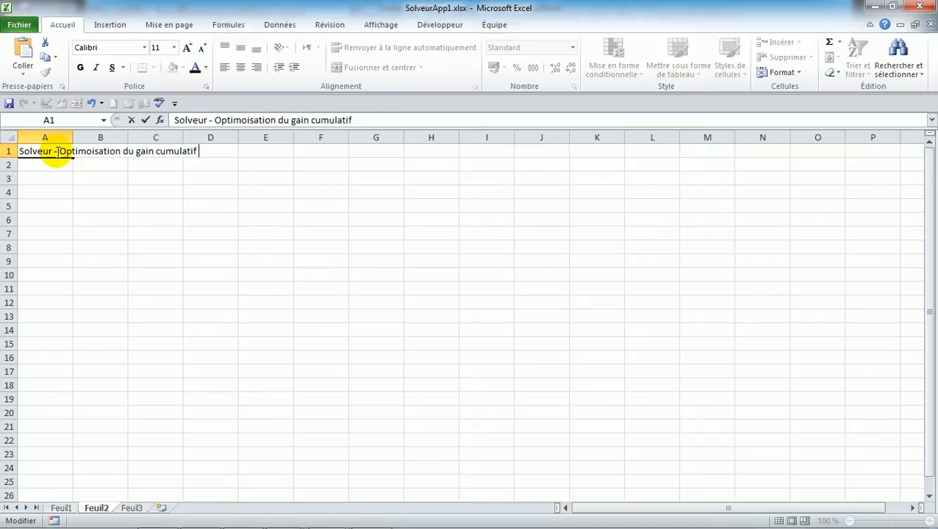
{"action": "type", "text": " du 1er Tri"}
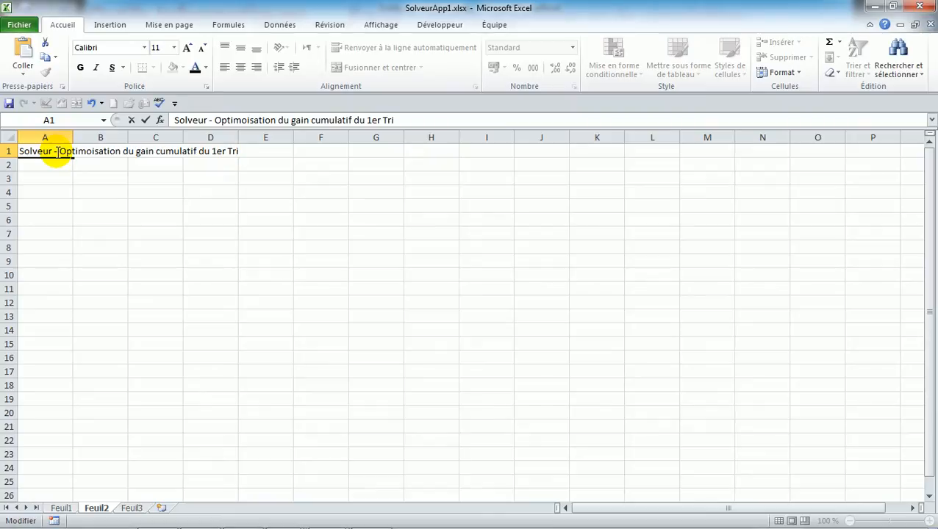
{"action": "left_click", "coordinate": [171, 164]}
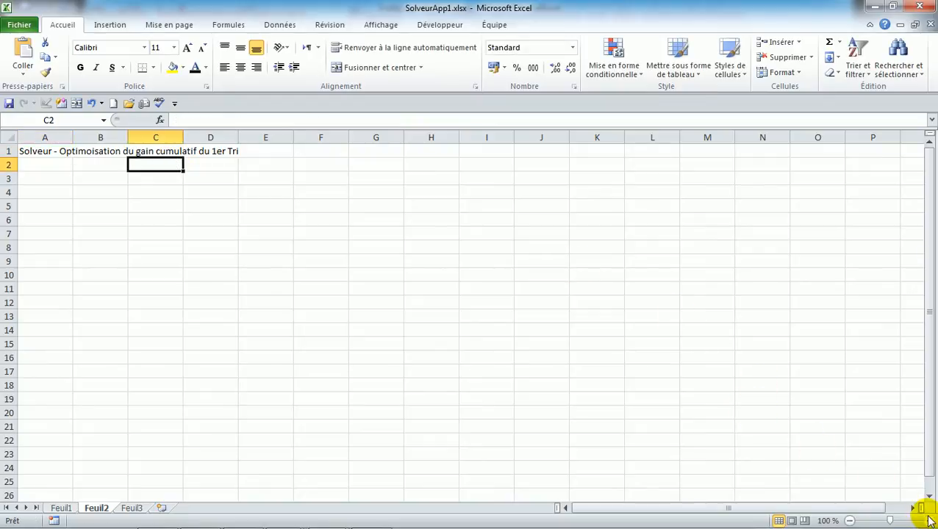
{"action": "left_click", "coordinate": [764, 482]}
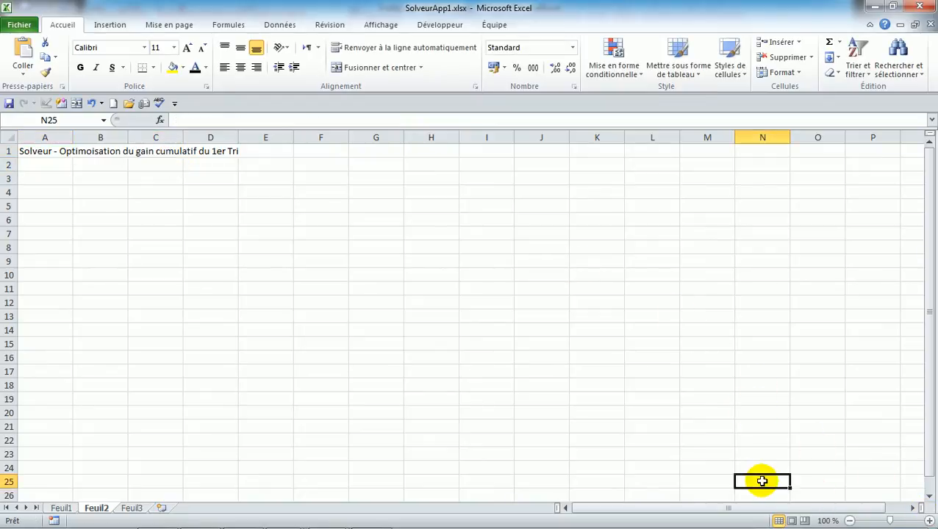
Step: Continue the A1 title so that it ends with "1er Trimestre en des revenues et du taux de croissance"
{"action": "key", "text": "super+plus"}
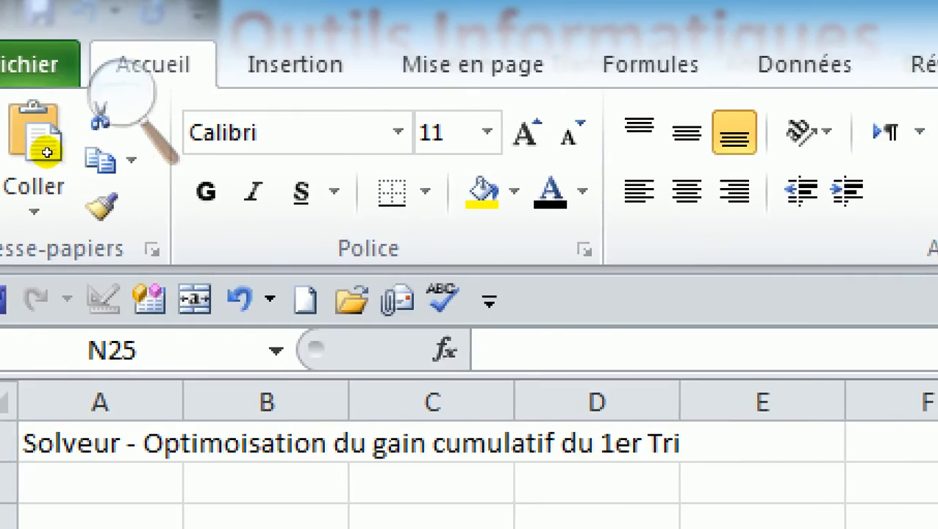
{"action": "key", "text": "ctrl+Home"}
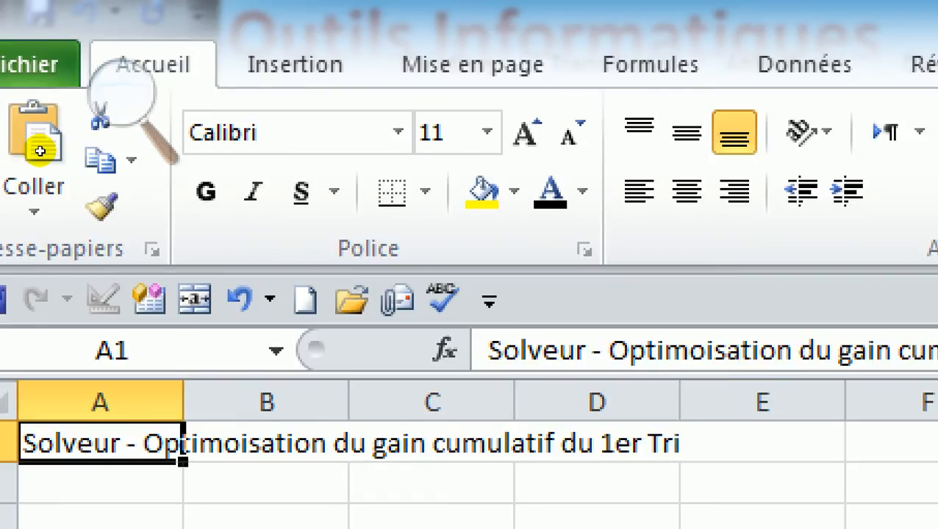
{"action": "key", "text": "F2"}
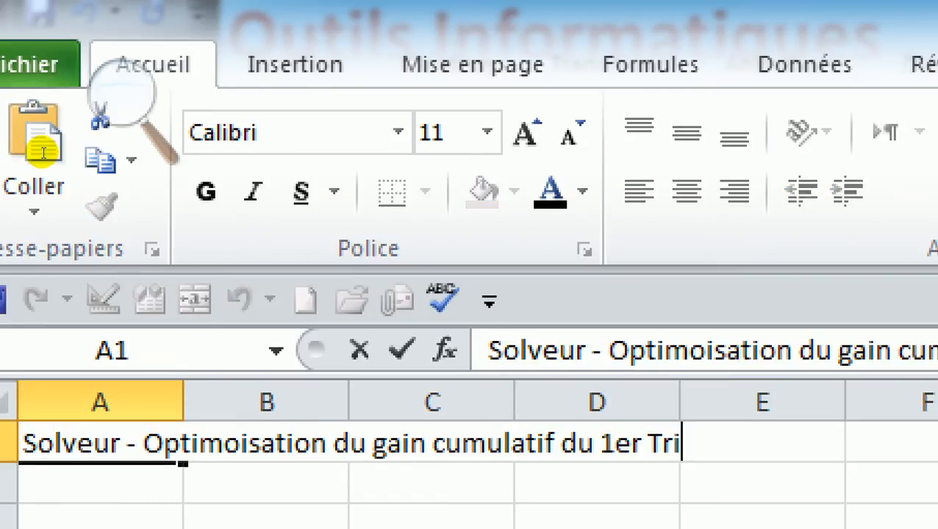
{"action": "type", "text": "me"}
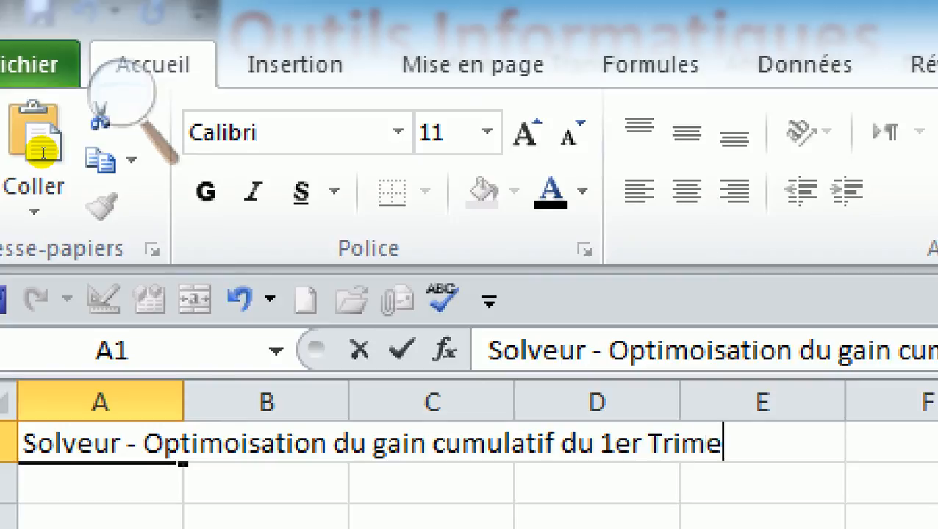
{"action": "type", "text": "stre"}
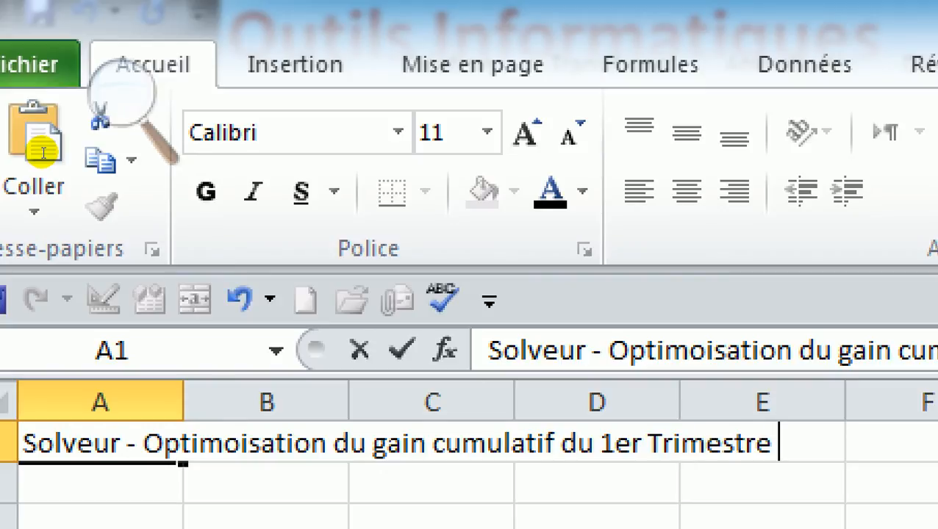
{"action": "type", "text": " \"n"}
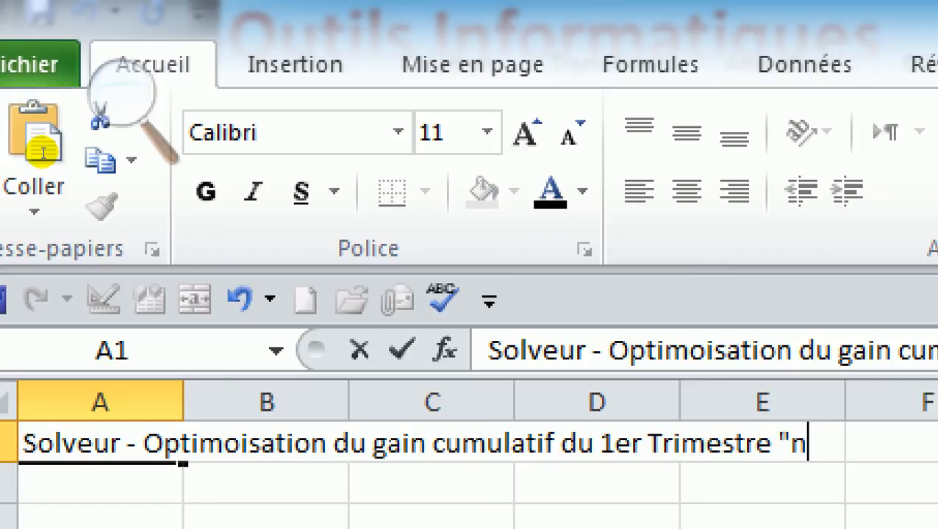
{"action": "key", "text": "BackSpace"}
{"action": "key", "text": "BackSpace"}
{"action": "type", "text": "en"}
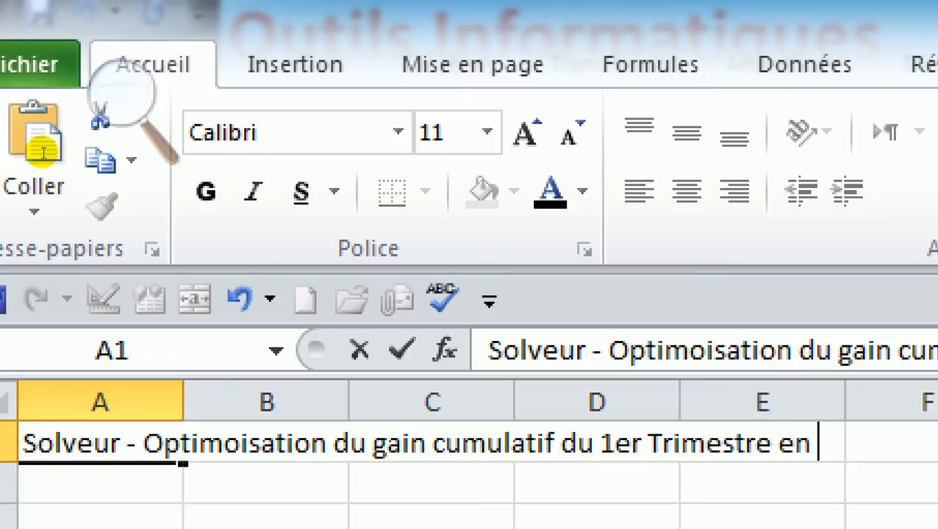
{"action": "type", "text": " des revenues et du taux de croissance"}
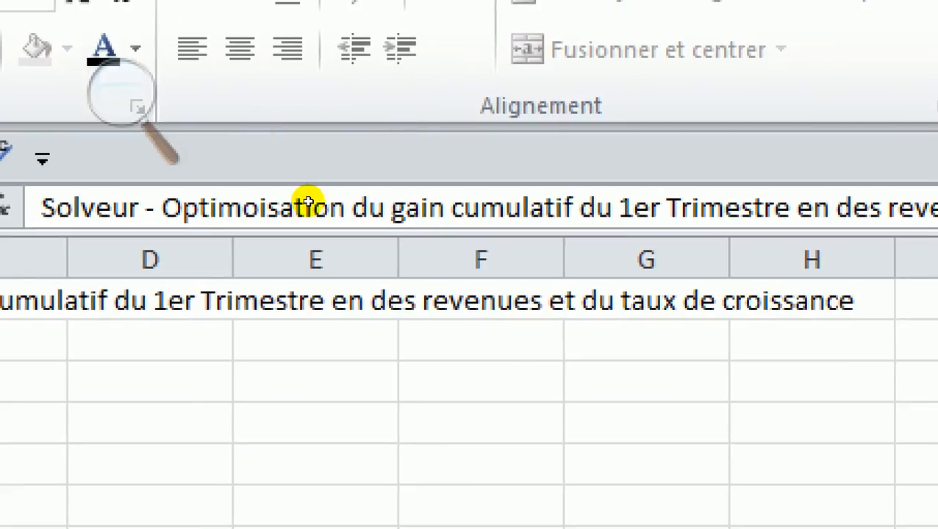
Step: Insert "fonction" after "en" in the A1 title and correct the misspelled word to "Optimisation"
{"action": "type", "text": "fo"}
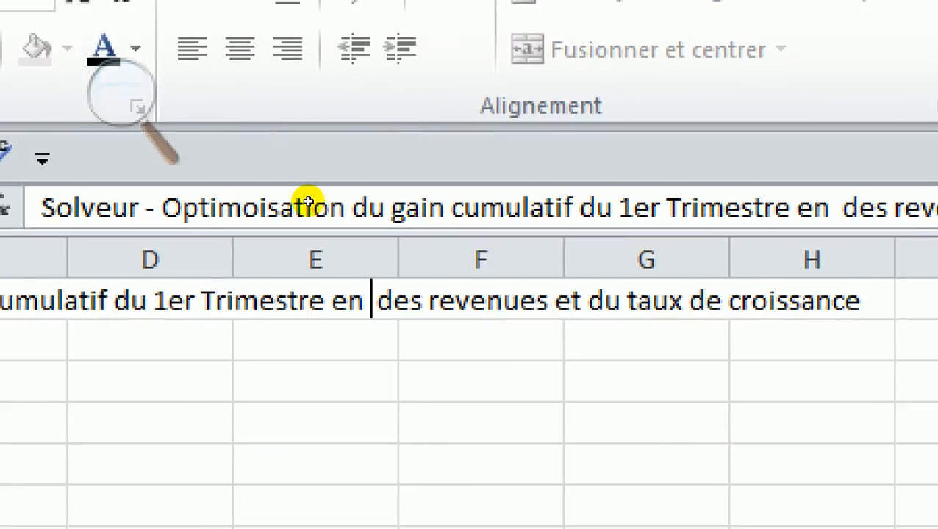
{"action": "type", "text": "nction"}
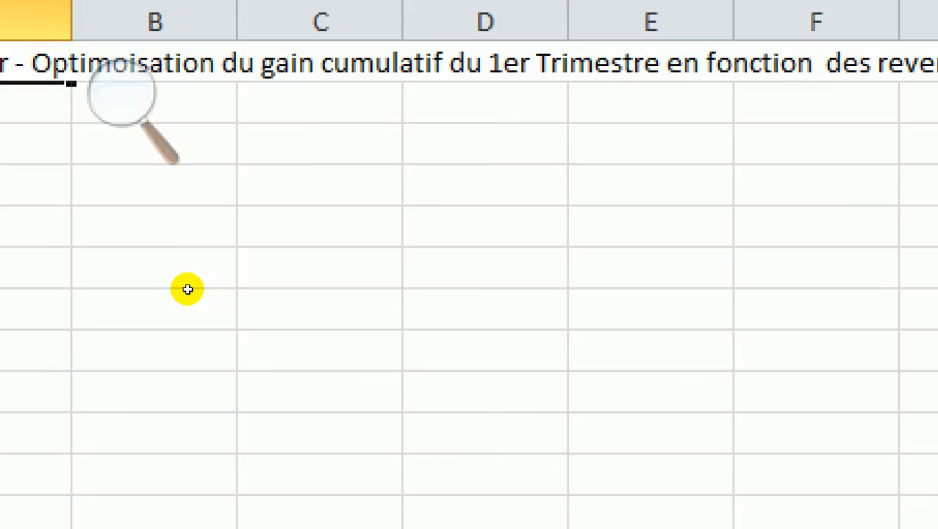
{"action": "key", "text": "BackSpace"}
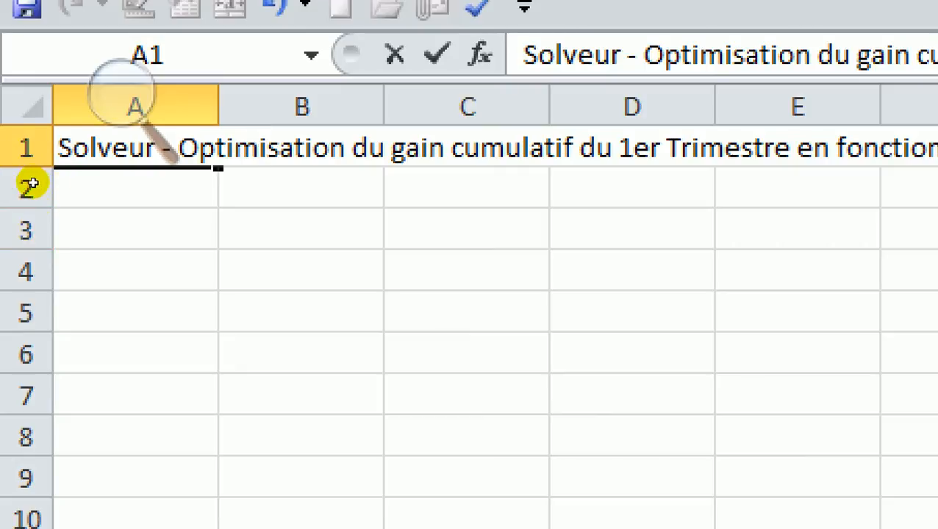
{"action": "key", "text": "ctrl+Page_Down"}
{"action": "key", "text": "ctrl+Page_Down"}
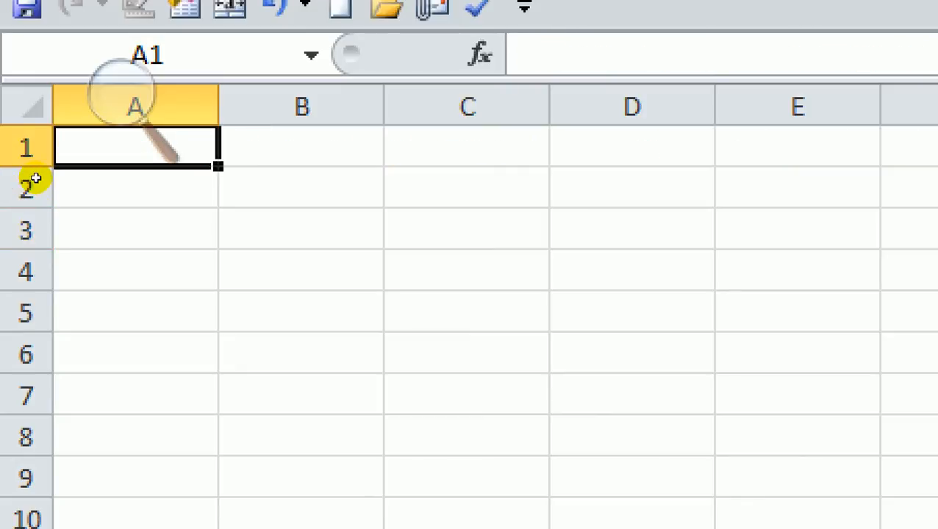
{"action": "key", "text": "alt+Tab"}
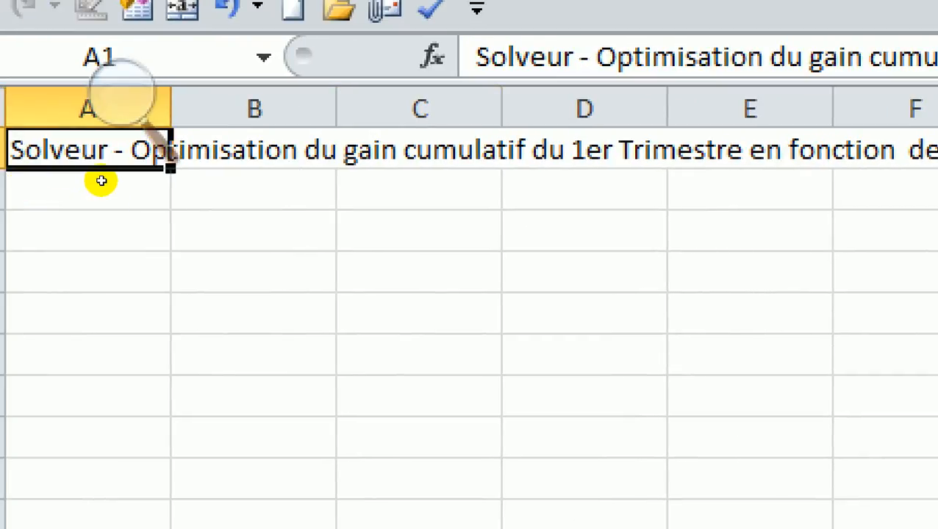
Step: Enter "Janvier" in B3 and fill the month series across to "Mars" in D3
{"action": "key", "text": "Down"}
{"action": "key", "text": "Down"}
{"action": "key", "text": "Right"}
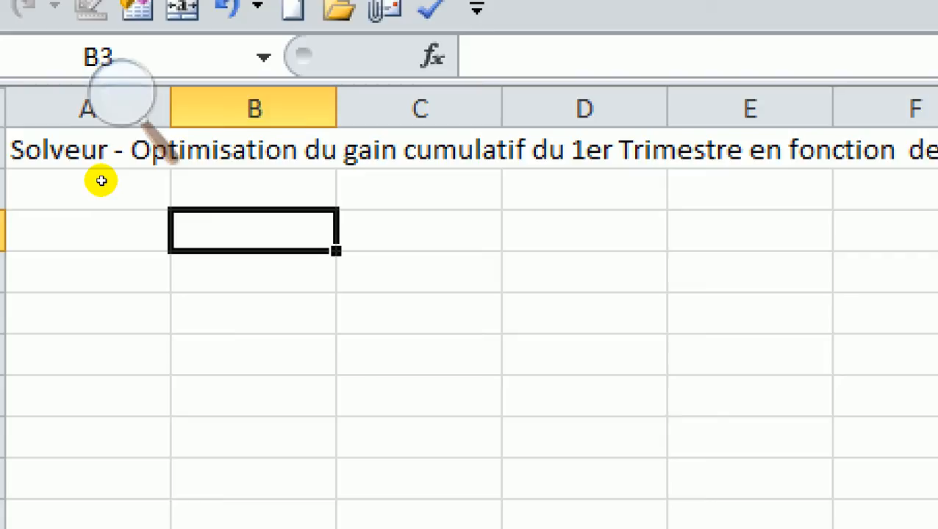
{"action": "type", "text": "Janv"}
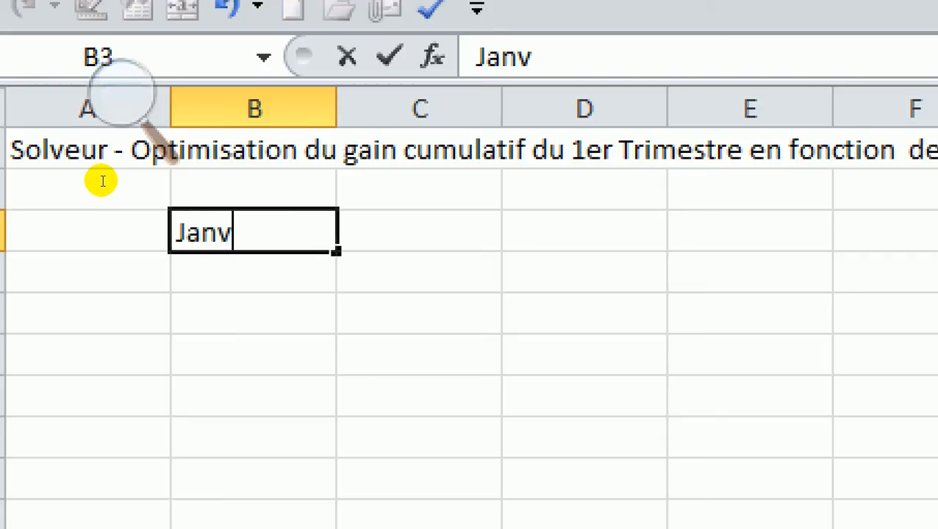
{"action": "type", "text": "ier"}
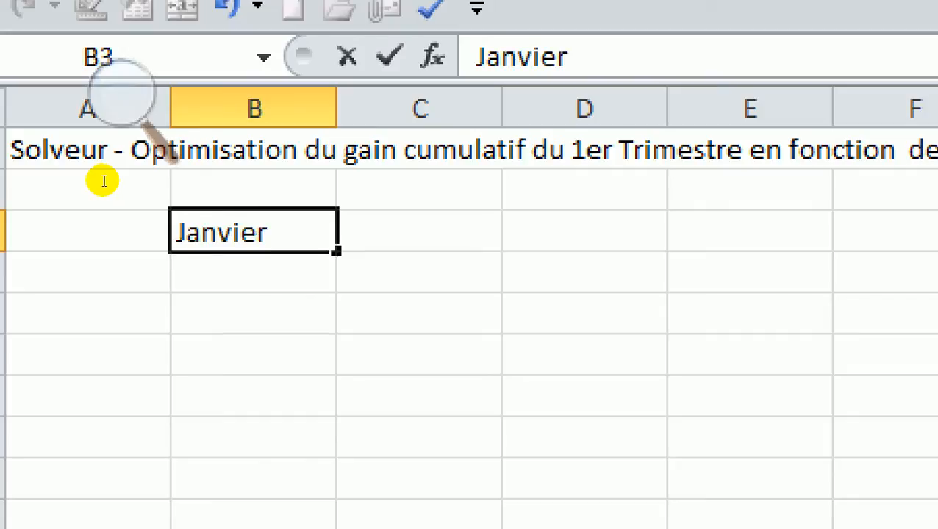
{"action": "key", "text": "Return"}
{"action": "key", "text": "Up"}
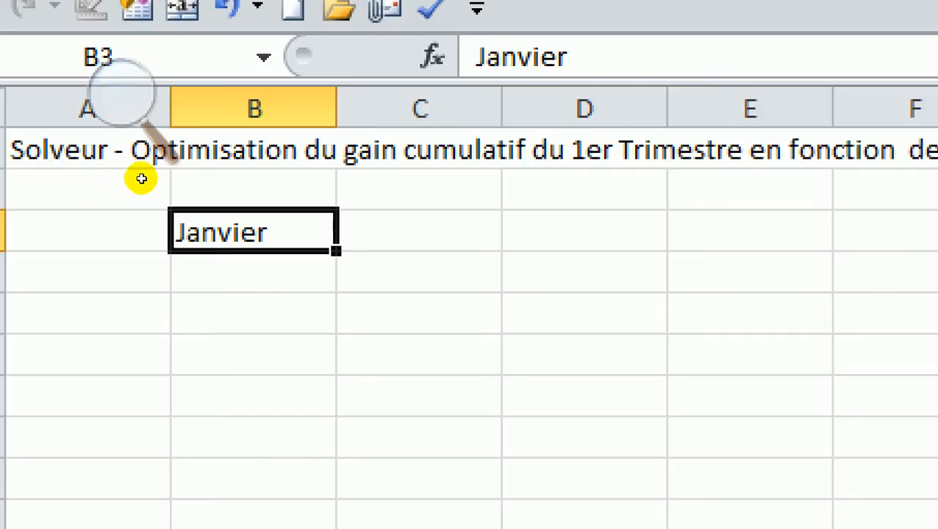
{"action": "left_click_drag", "start_coordinate": [129, 186], "coordinate": [248, 179]}
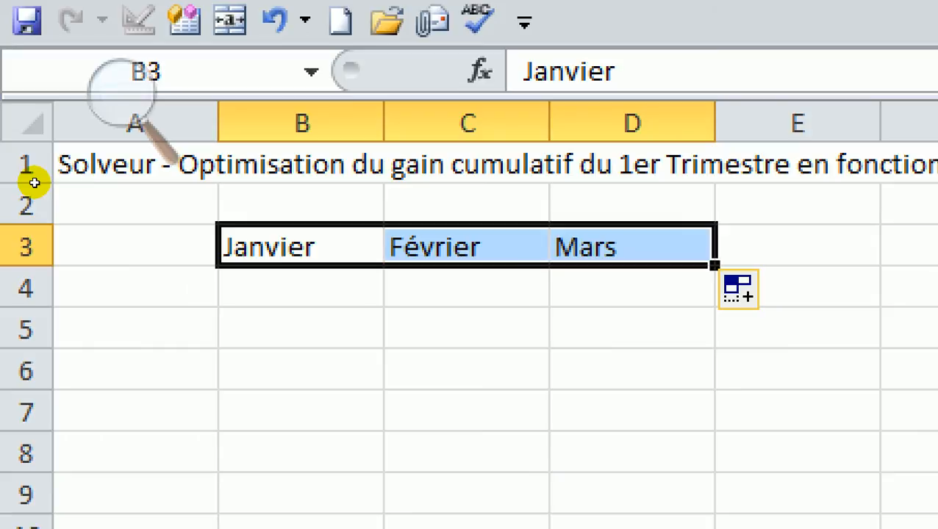
Step: Enter "Revenus" in A4 and "Produit1" in A5, extending the product series down to "Produit3" in A7
{"action": "key", "text": "Left"}
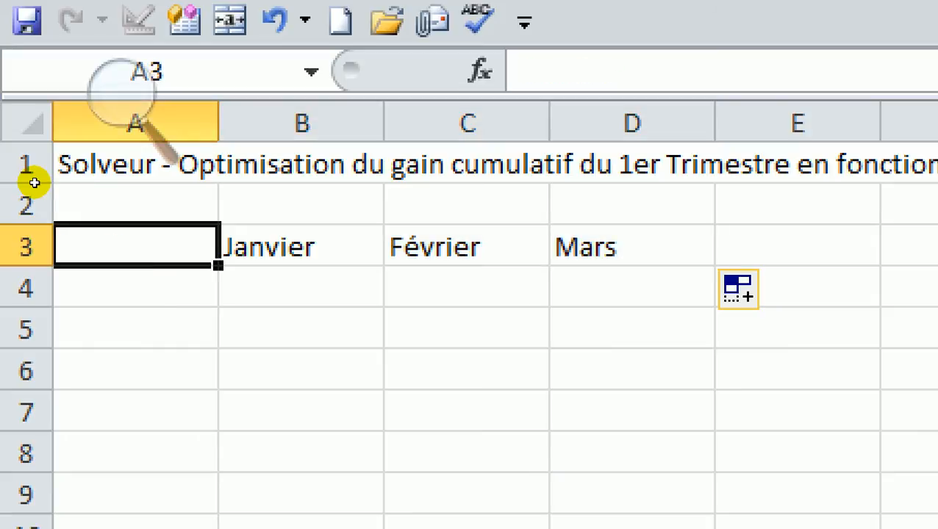
{"action": "key", "text": "Down"}
{"action": "type", "text": "Rez"}
{"action": "key", "text": "BackSpace"}
{"action": "type", "text": "venus"}
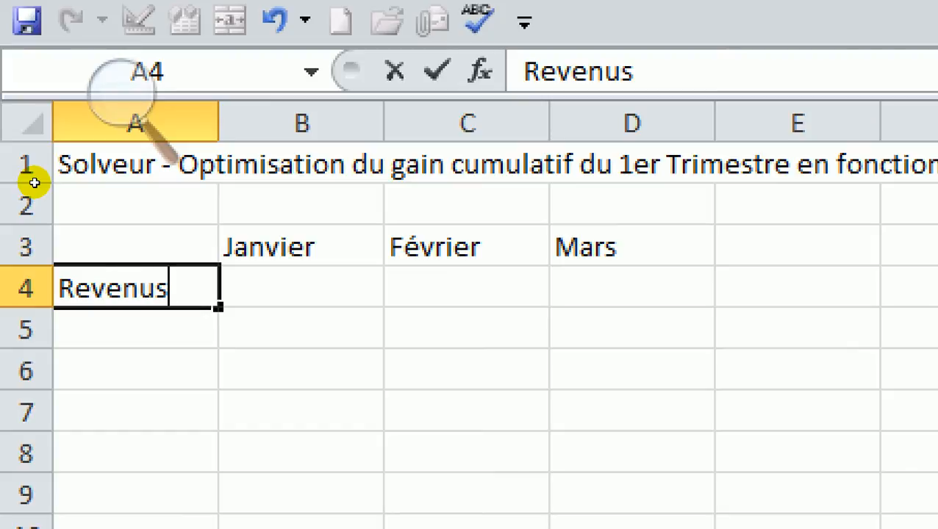
{"action": "key", "text": "Return"}
{"action": "type", "text": "Produit"}
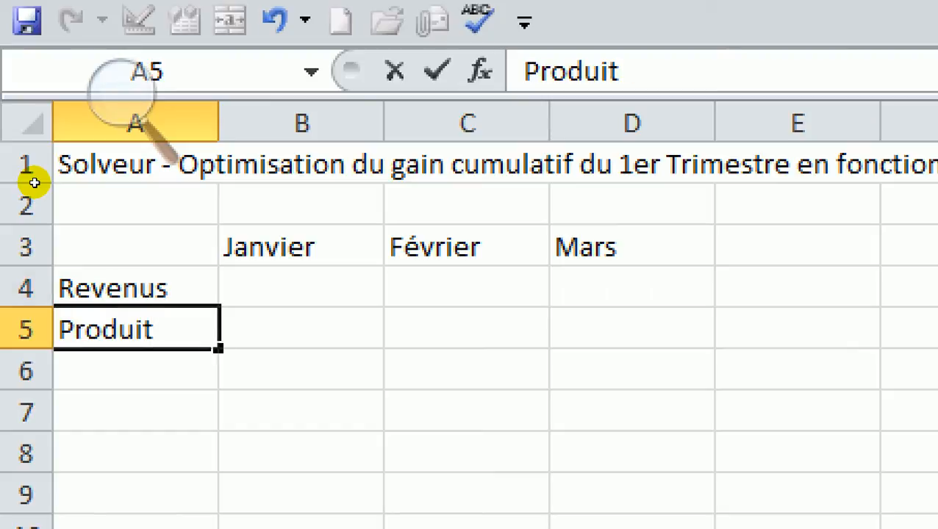
{"action": "type", "text": "1"}
{"action": "key", "text": "Return"}
{"action": "key", "text": "Up"}
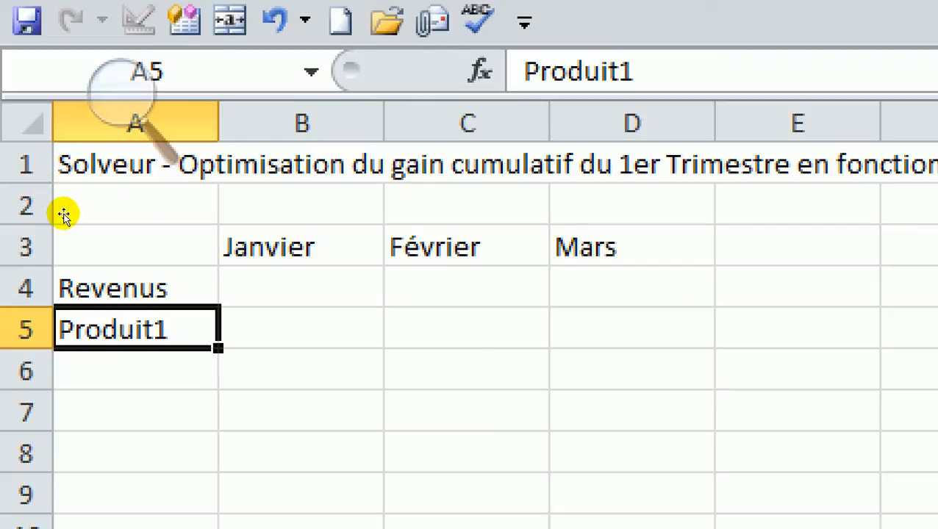
{"action": "left_click_drag", "start_coordinate": [218, 348], "coordinate": [217, 431]}
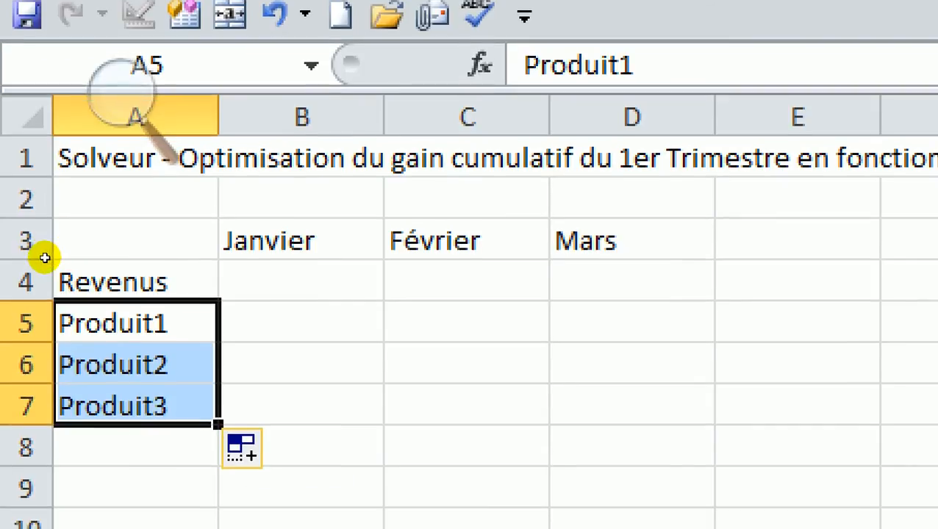
{"action": "left_click", "coordinate": [133, 493]}
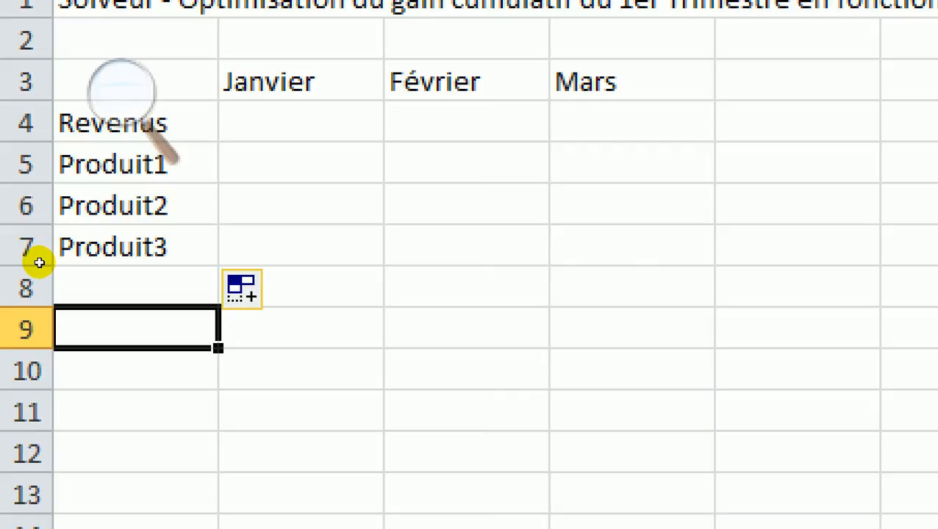
{"action": "type", "text": "R"}
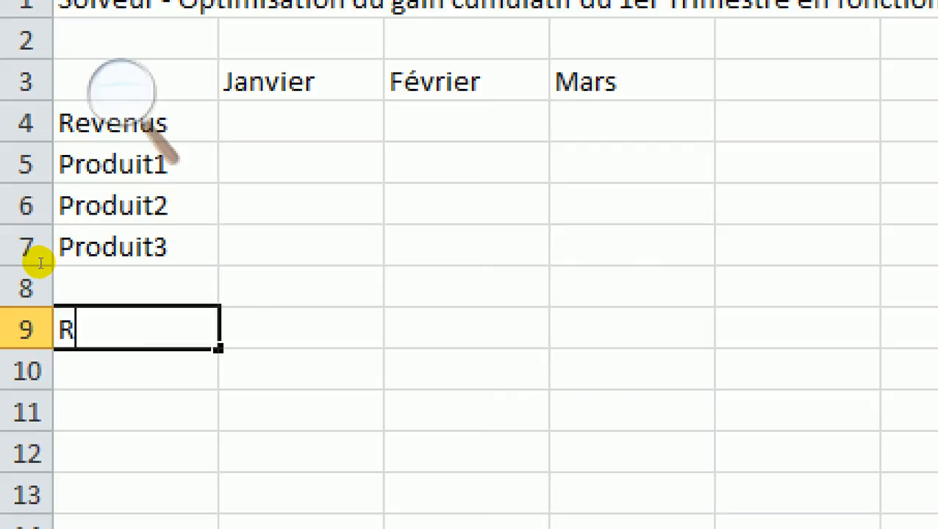
{"action": "type", "text": "evenus T"}
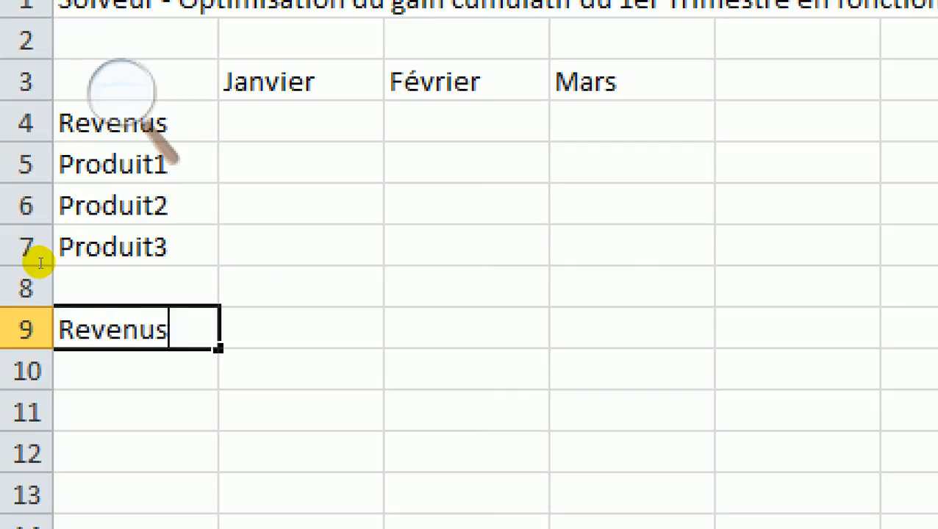
{"action": "key", "text": "BackSpace"}
{"action": "key", "text": "BackSpace"}
{"action": "key", "text": "BackSpace"}
{"action": "key", "text": "BackSpace"}
{"action": "key", "text": "BackSpace"}
{"action": "key", "text": "BackSpace"}
{"action": "key", "text": "BackSpace"}
{"action": "key", "text": "BackSpace"}
{"action": "key", "text": "BackSpace"}
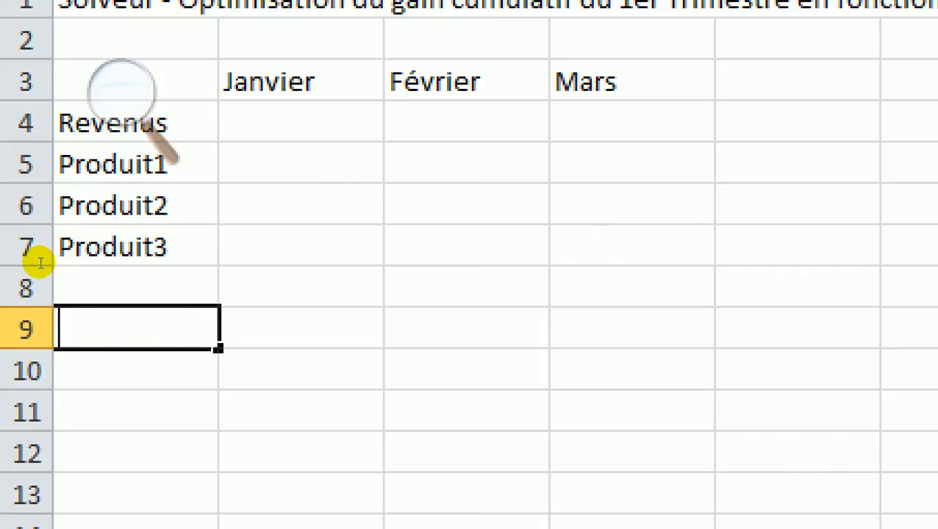
Step: Enter the label "Total des revenus" in A9
{"action": "type", "text": "Toita"}
{"action": "key", "text": "BackSpace"}
{"action": "key", "text": "BackSpace"}
{"action": "key", "text": "BackSpace"}
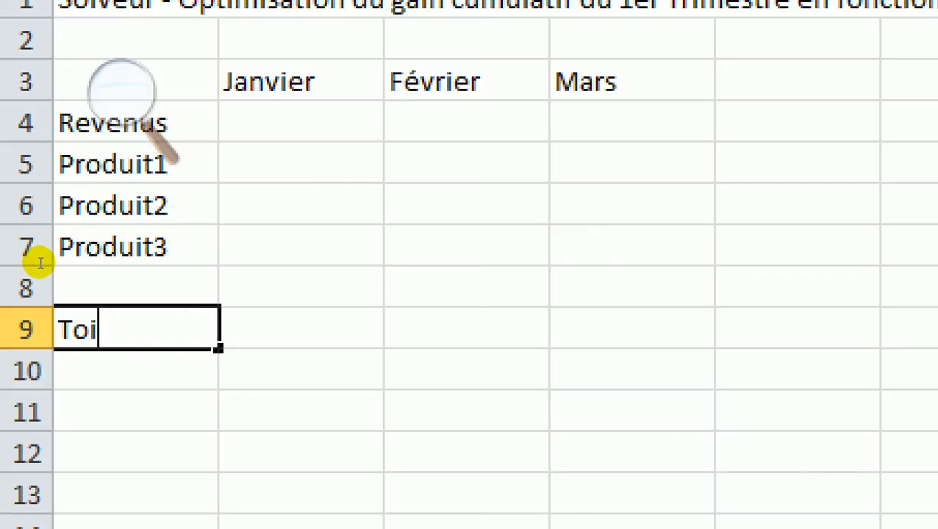
{"action": "type", "text": "tal"}
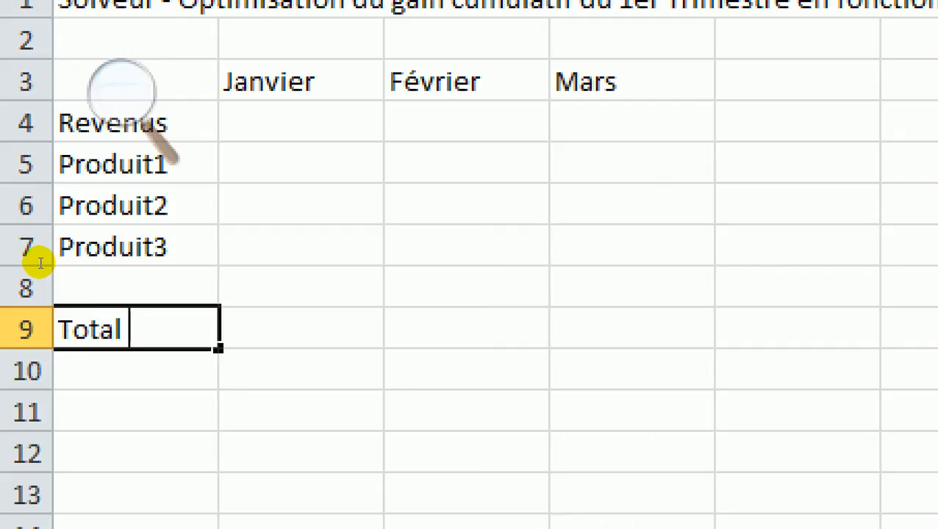
{"action": "type", "text": " des revenus"}
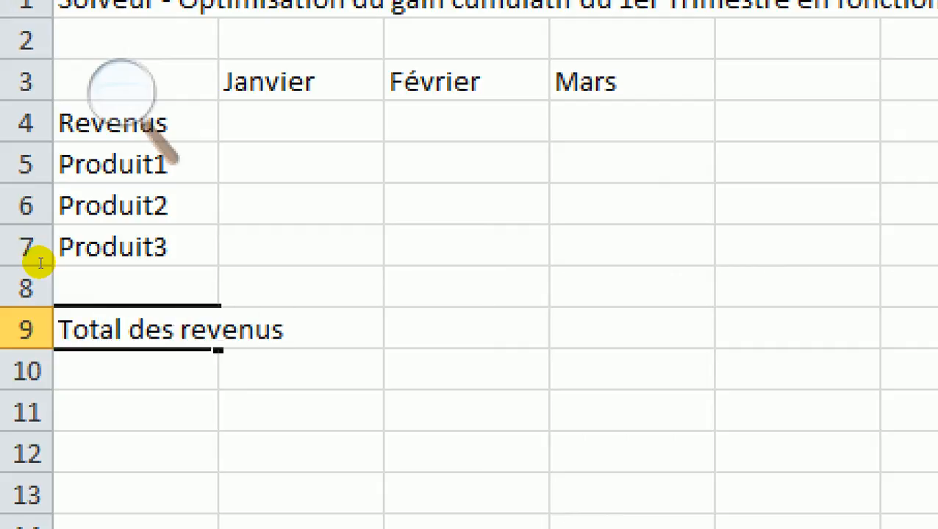
{"action": "key", "text": "Tab"}
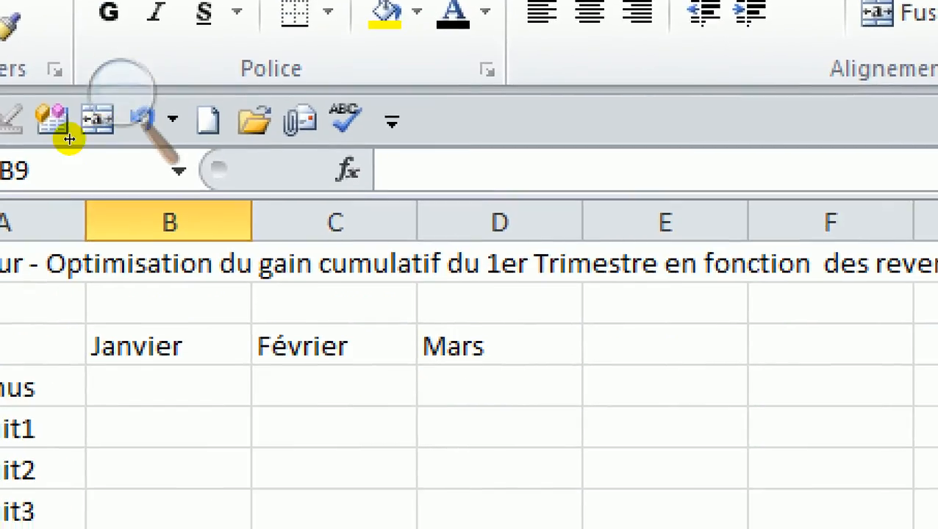
Step: Auto-fit the width of column A and remove "des" from the A9 label so that it reads "Total revenus"
{"action": "double_click", "coordinate": [72, 138]}
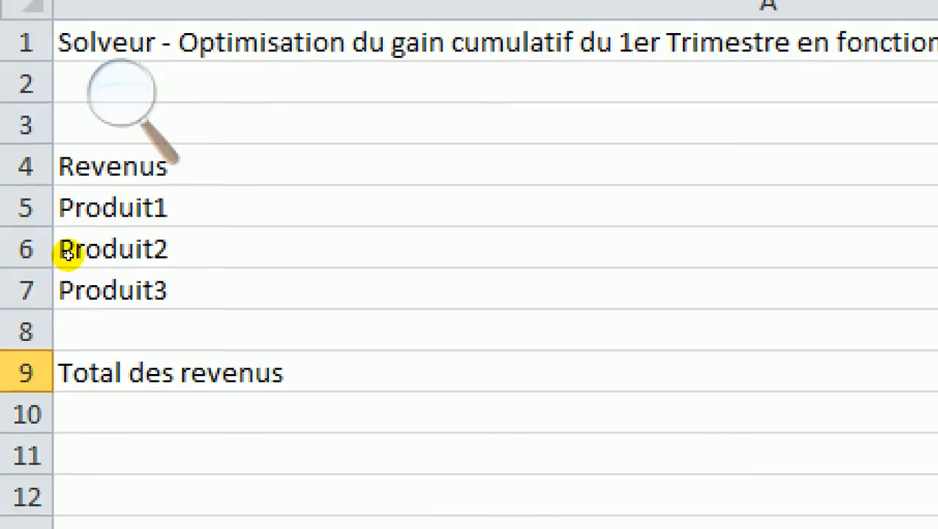
{"action": "double_click", "coordinate": [158, 373]}
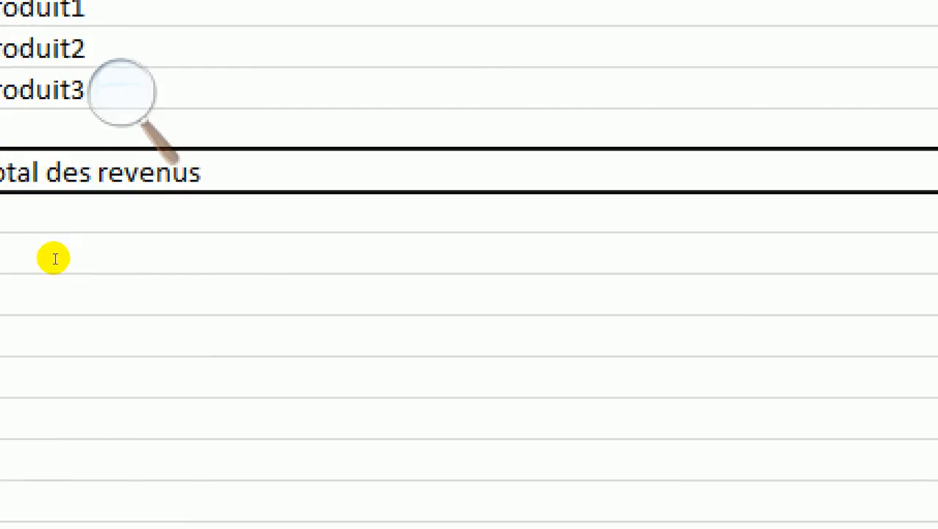
{"action": "double_click", "coordinate": [52, 257]}
{"action": "key", "text": "BackSpace"}
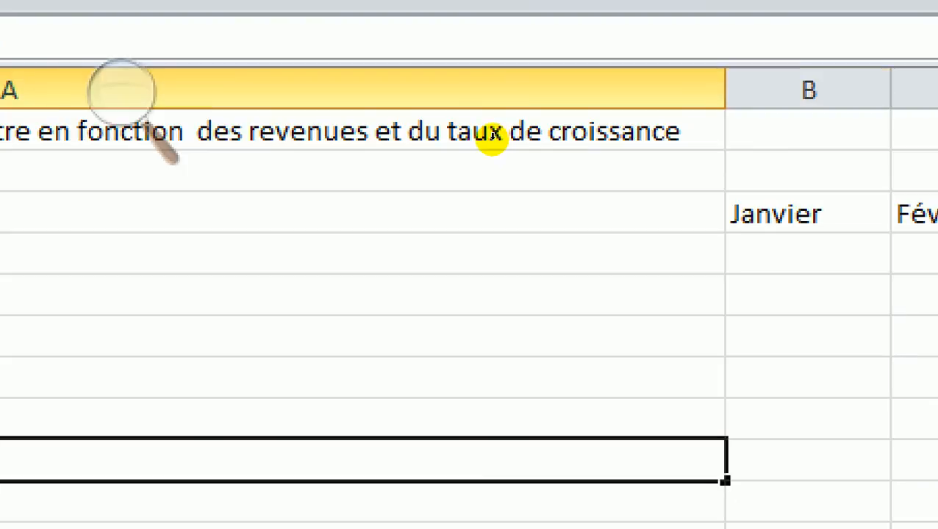
Step: Narrow column A so that it is just slightly wider than the "Total revenus" label
{"action": "left_click", "coordinate": [715, 90]}
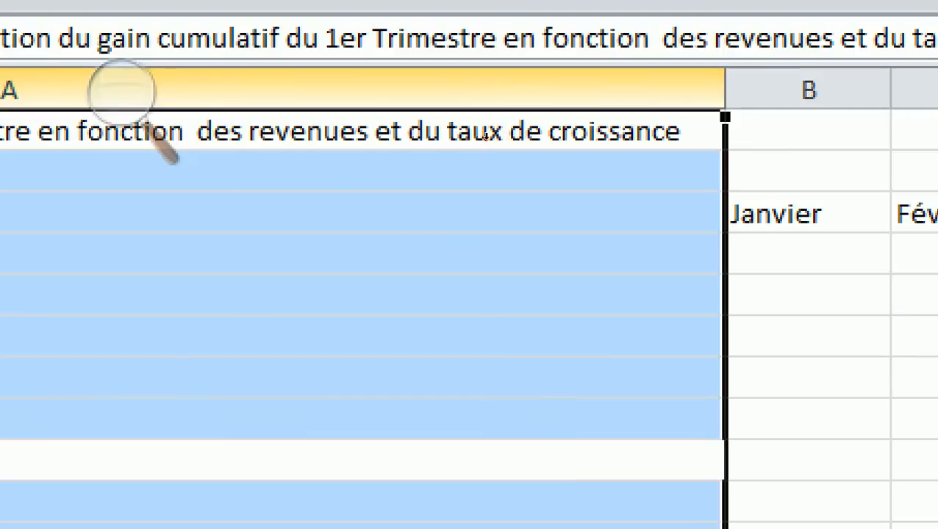
{"action": "left_click_drag", "start_coordinate": [726, 90], "coordinate": [109, 183]}
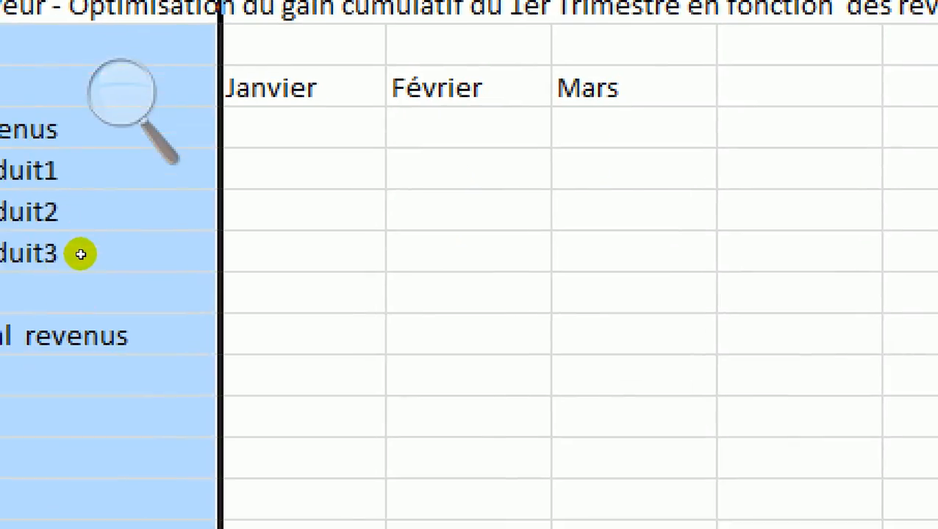
{"action": "double_click", "coordinate": [79, 262]}
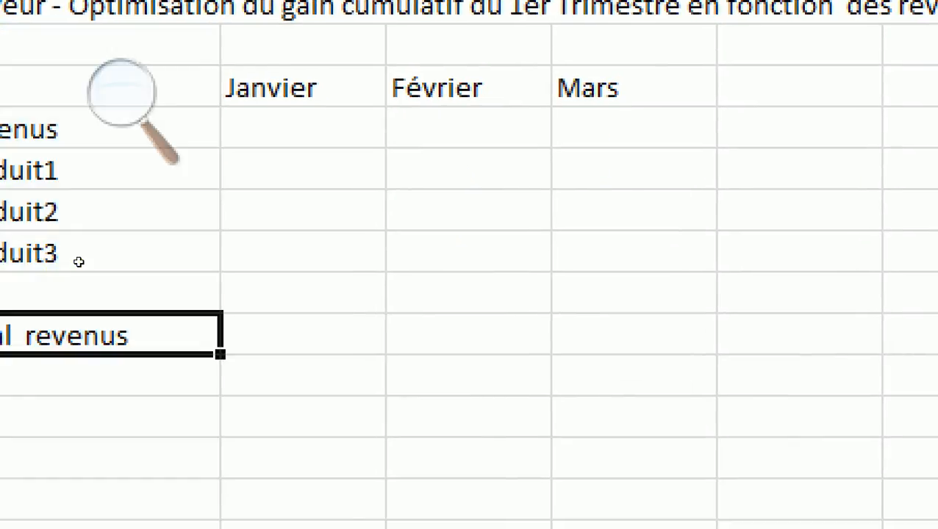
{"action": "left_click", "coordinate": [61, 275]}
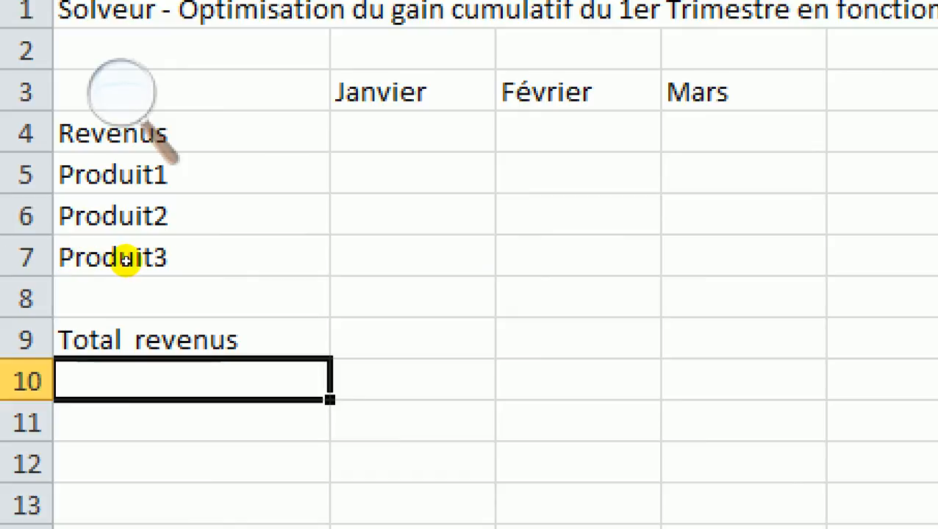
{"action": "key", "text": "Up"}
{"action": "key", "text": "Right"}
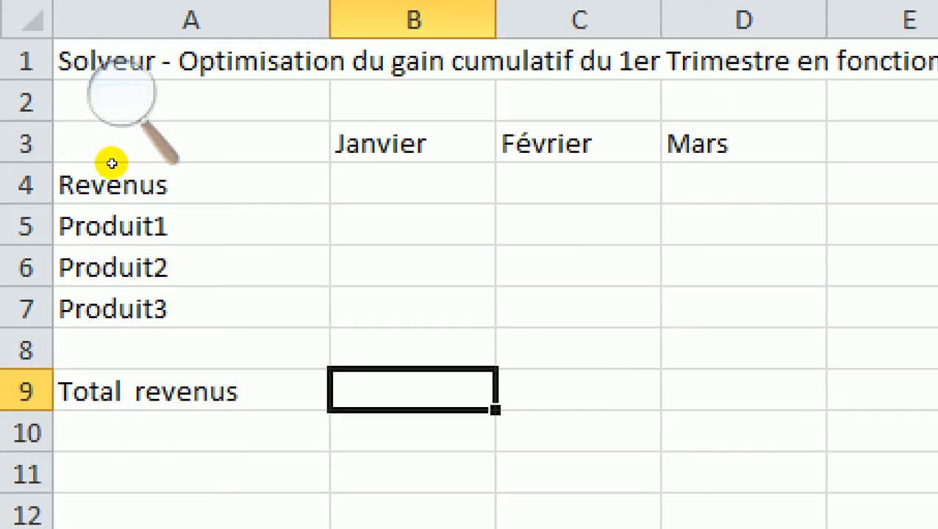
Step: Fill the January cells B4:B7 with the standard green colour
{"action": "left_click_drag", "start_coordinate": [129, 194], "coordinate": [132, 234]}
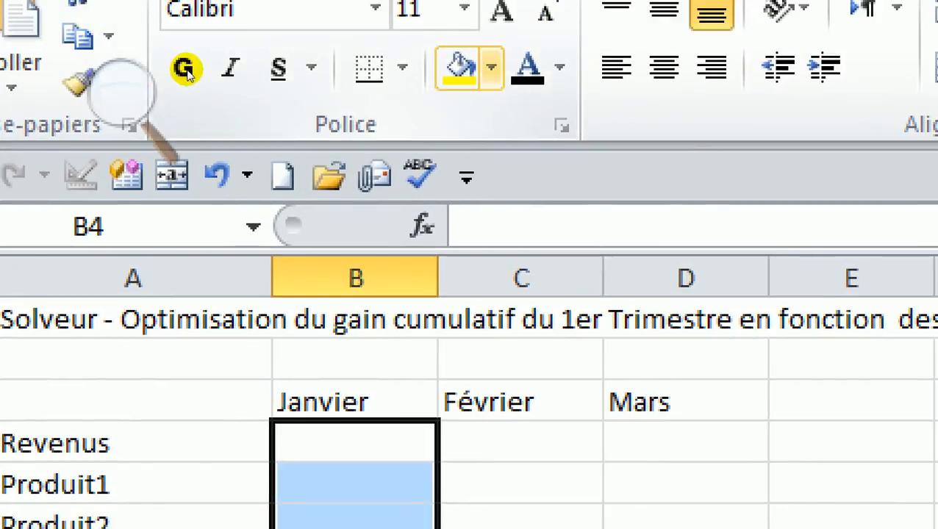
{"action": "left_click", "coordinate": [491, 68]}
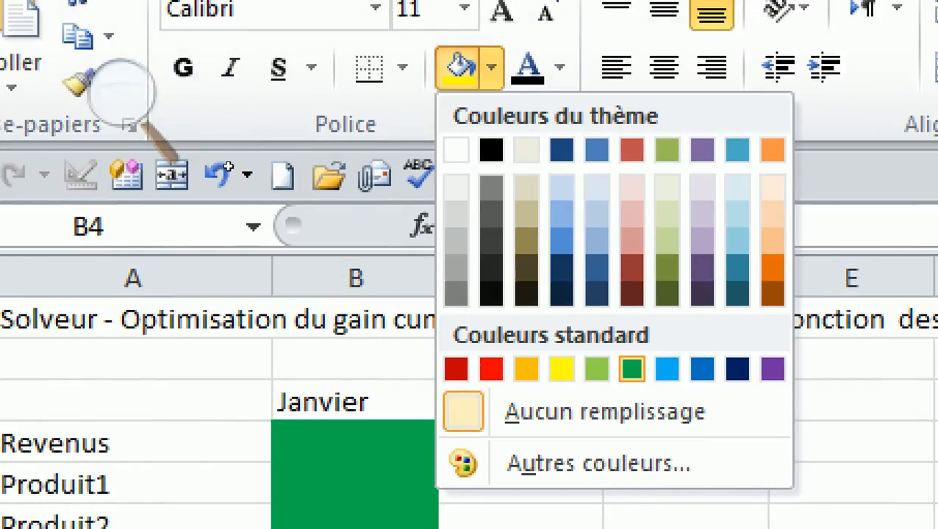
{"action": "left_click", "coordinate": [633, 369]}
Step: Consult the reference table in the presentation window, return to the worksheet and enter "Charges" in A11
{"action": "key", "text": "Left"}
{"action": "key", "text": "Down"}
{"action": "key", "text": "Down"}
{"action": "key", "text": "Down"}
{"action": "key", "text": "Down"}
{"action": "key", "text": "Down"}
{"action": "key", "text": "Down"}
{"action": "key", "text": "Down"}
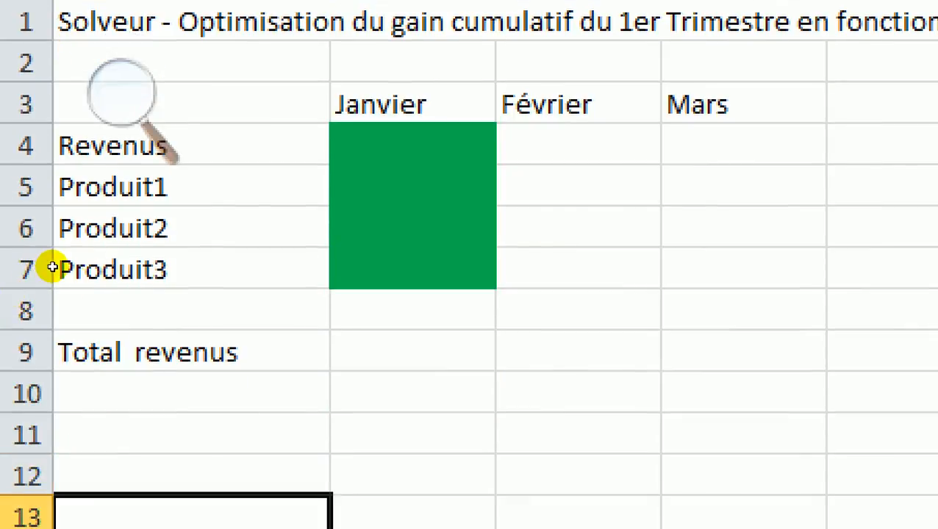
{"action": "key", "text": "Up"}
{"action": "key", "text": "Up"}
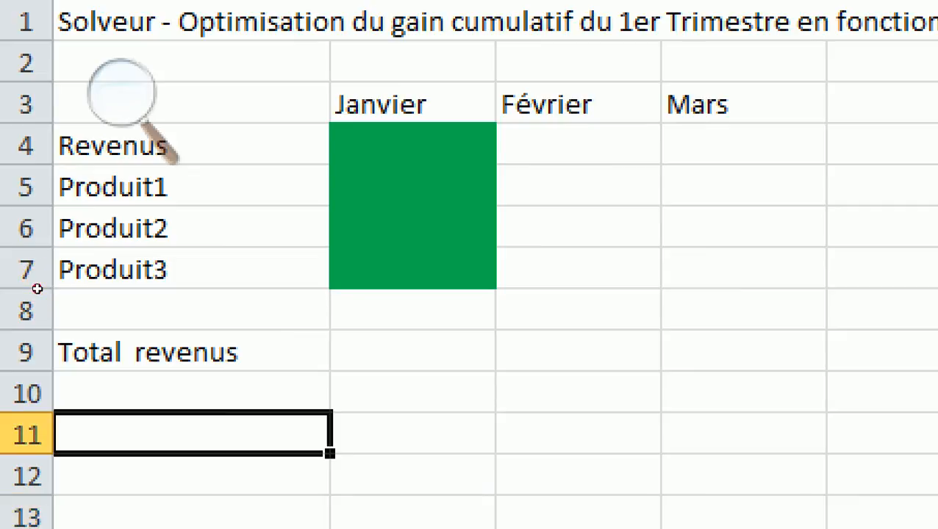
{"action": "key", "text": "alt+Tab"}
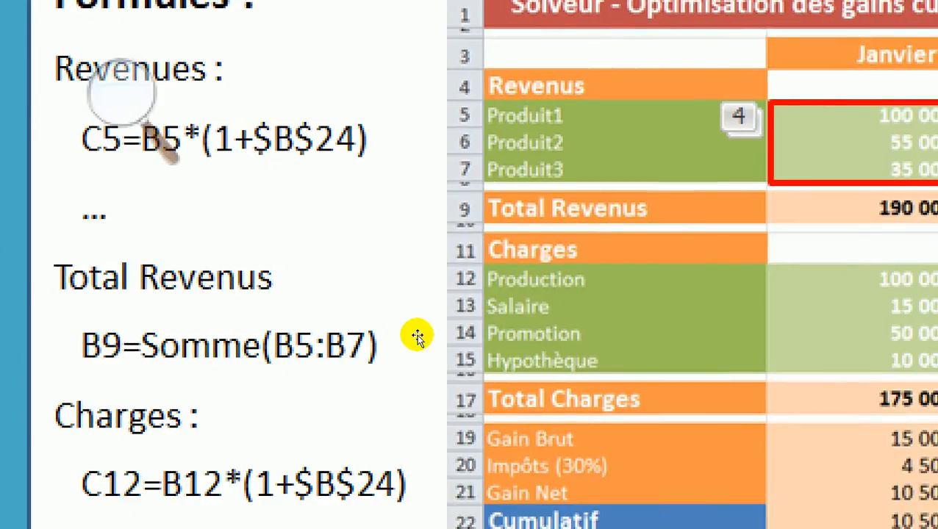
{"action": "key", "text": "alt+Tab"}
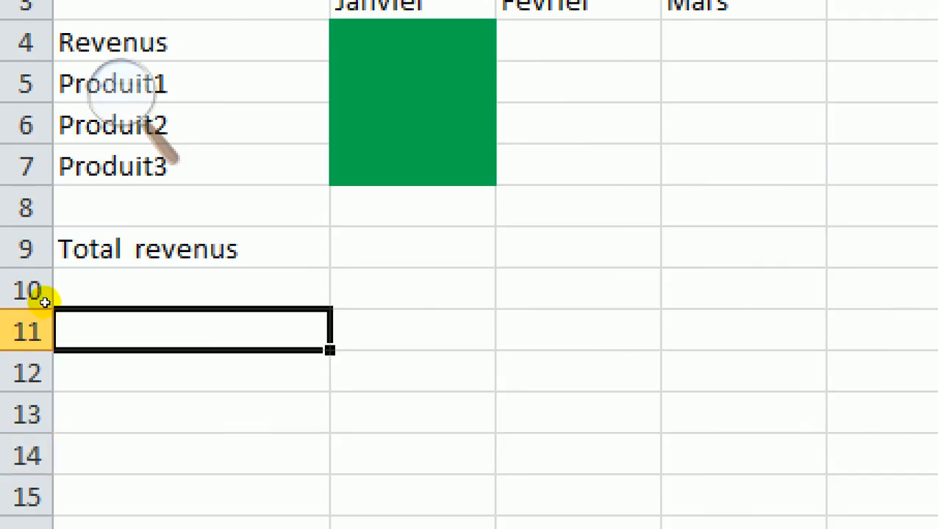
{"action": "type", "text": "Chargee"}
{"action": "key", "text": "BackSpace"}
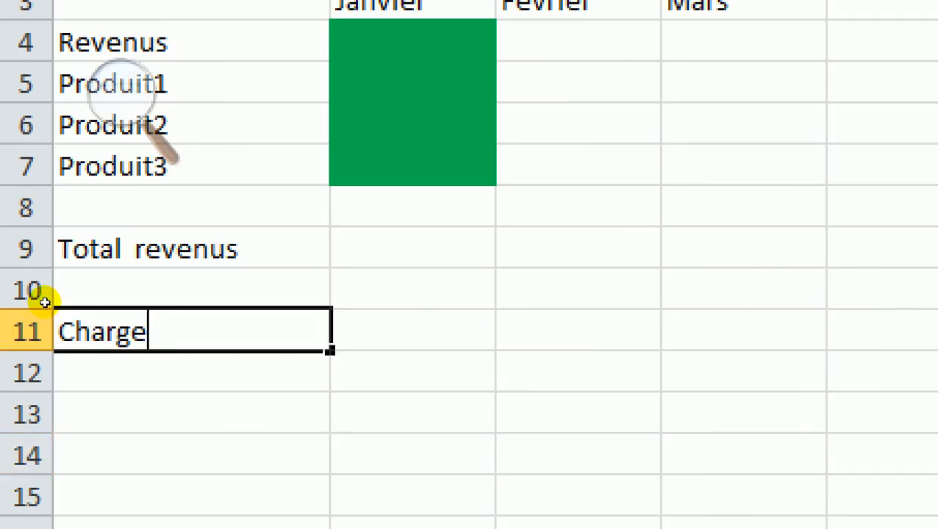
{"action": "type", "text": "s"}
{"action": "key", "text": "Return"}
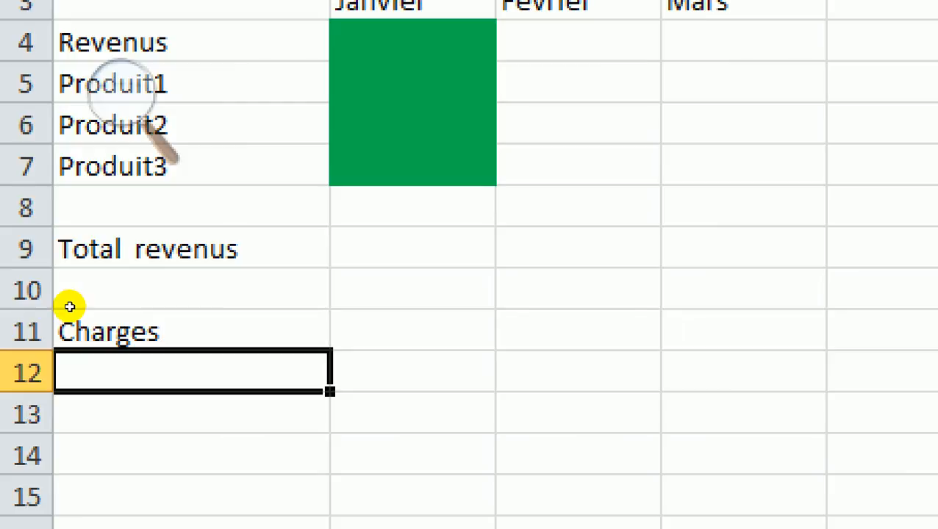
Step: List the charge items "Production", "Salaires", "Promotion" and "Hypothèques" in A12 to A15
{"action": "type", "text": "Pro"}
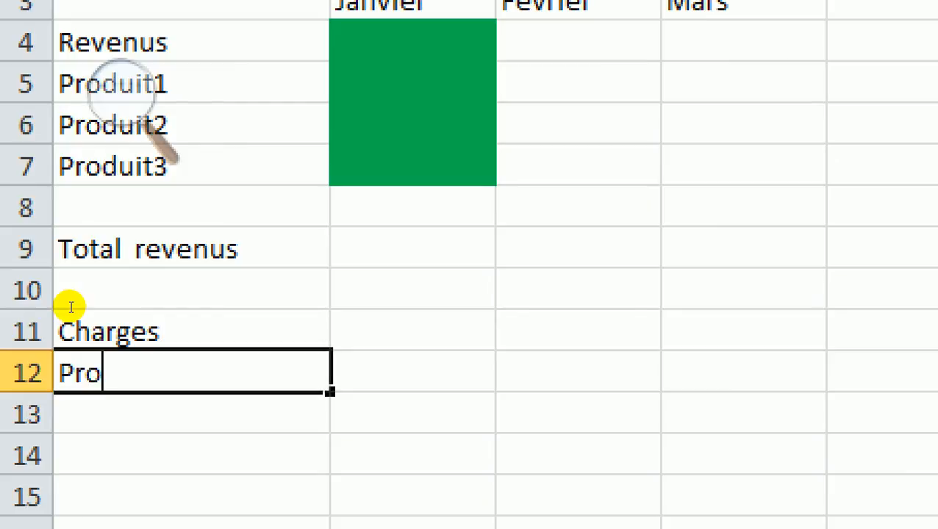
{"action": "type", "text": "duction"}
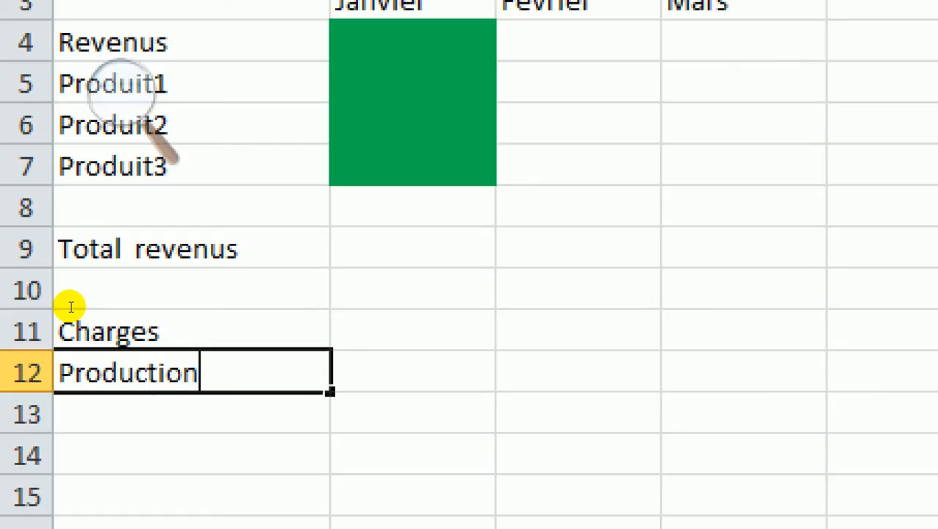
{"action": "key", "text": "Return"}
{"action": "type", "text": "Salaires"}
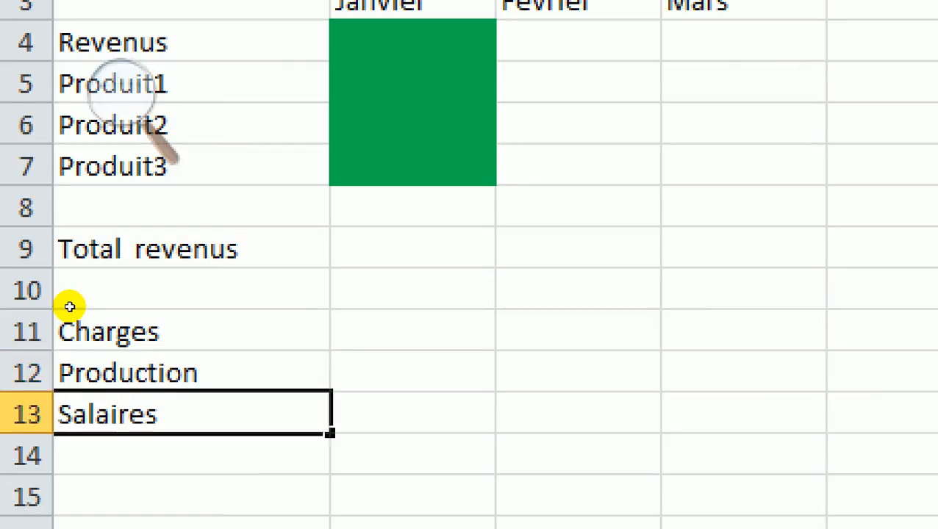
{"action": "key", "text": "Return"}
{"action": "type", "text": "P"}
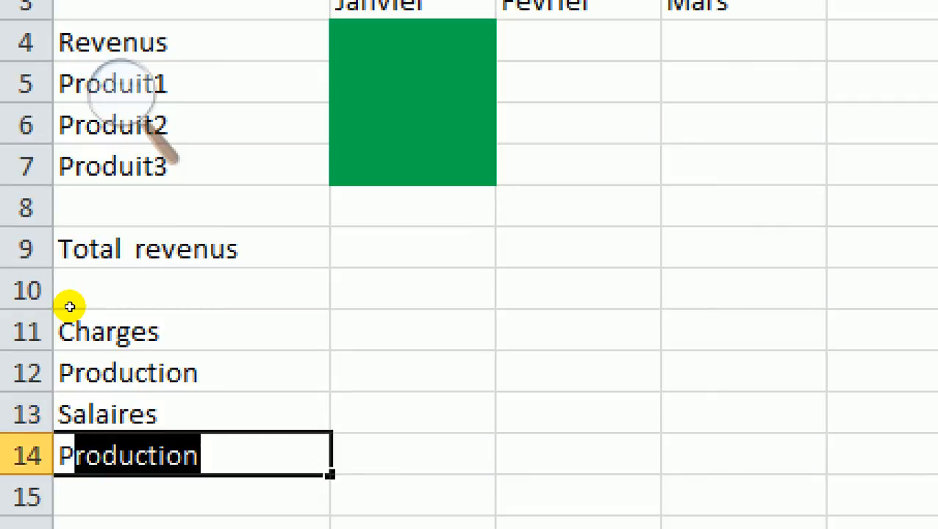
{"action": "type", "text": "romotion"}
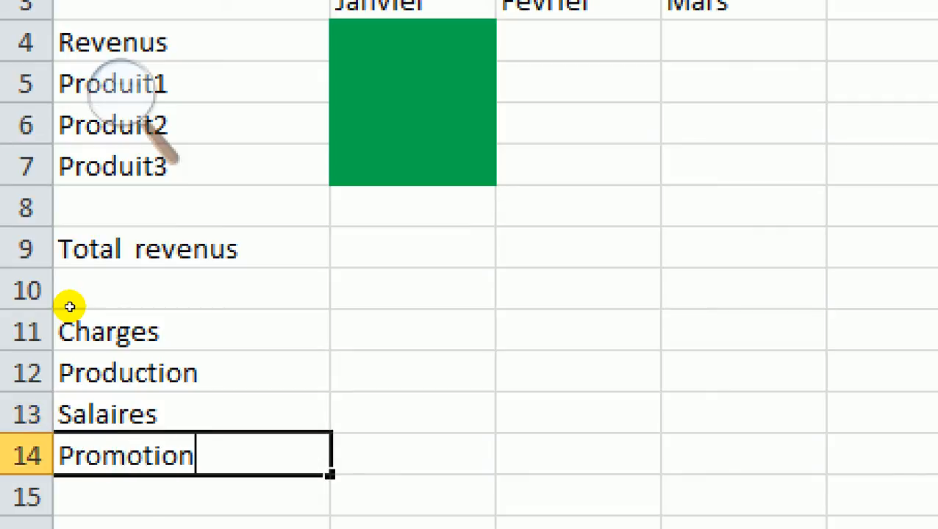
{"action": "key", "text": "Return"}
{"action": "type", "text": "Hy"}
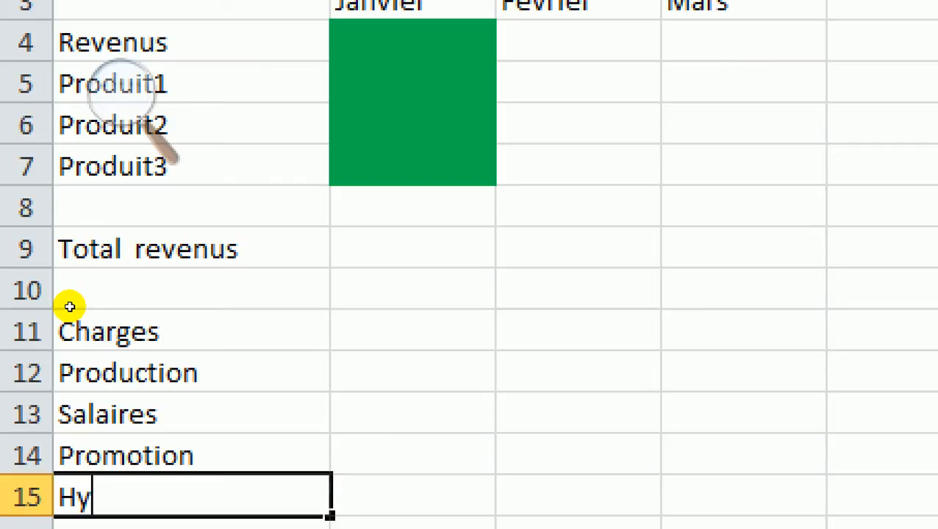
{"action": "type", "text": "poth"}
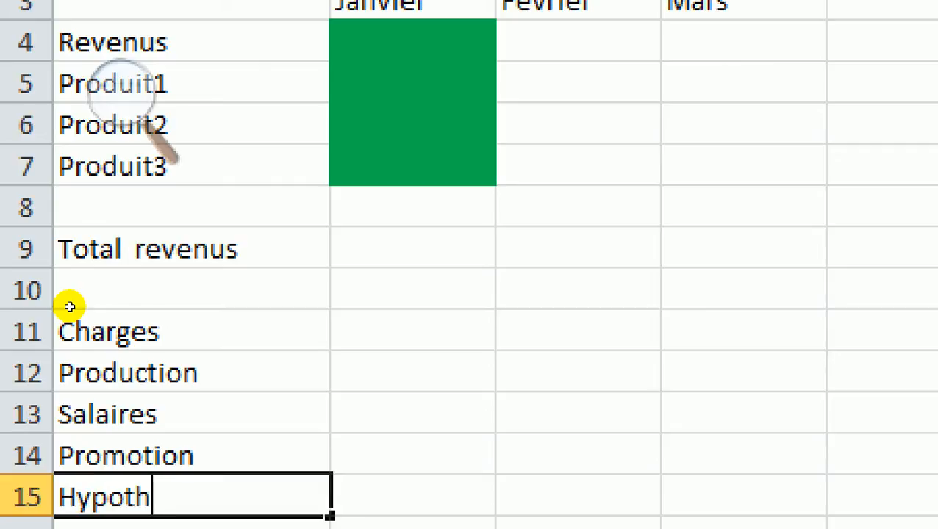
{"action": "type", "text": "èques"}
{"action": "key", "text": "Return"}
{"action": "key", "text": "Up"}
{"action": "key", "text": "Up"}
{"action": "key", "text": "Up"}
{"action": "key", "text": "Up"}
{"action": "key", "text": "Up"}
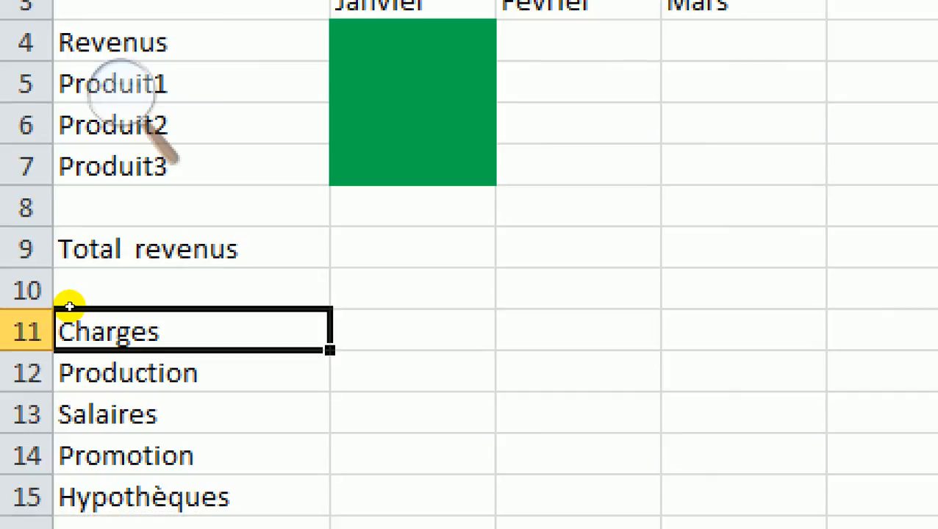
{"action": "key", "text": "Down"}
{"action": "key", "text": "Down"}
{"action": "key", "text": "Down"}
{"action": "key", "text": "Down"}
{"action": "key", "text": "Down"}
{"action": "key", "text": "Up"}
{"action": "key", "text": "Up"}
{"action": "key", "text": "Up"}
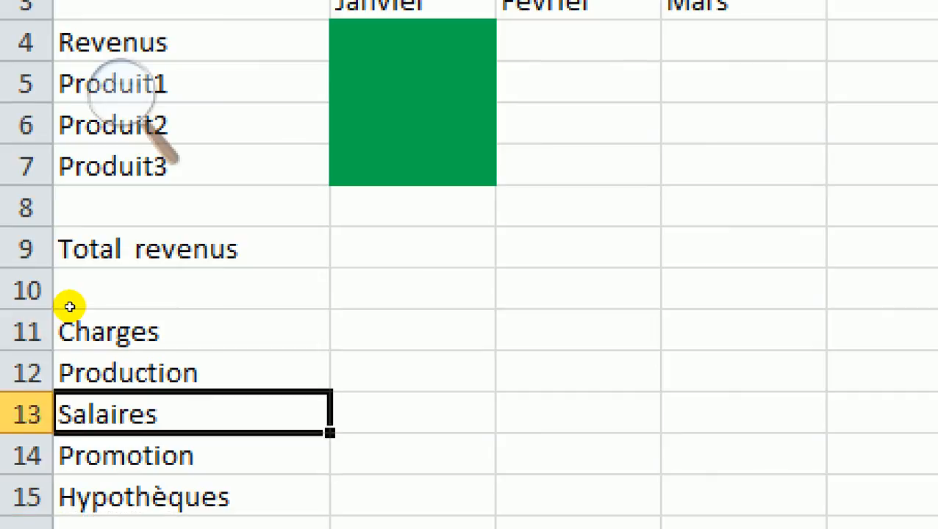
{"action": "key", "text": "Up"}
{"action": "key", "text": "Up"}
{"action": "key", "text": "Down"}
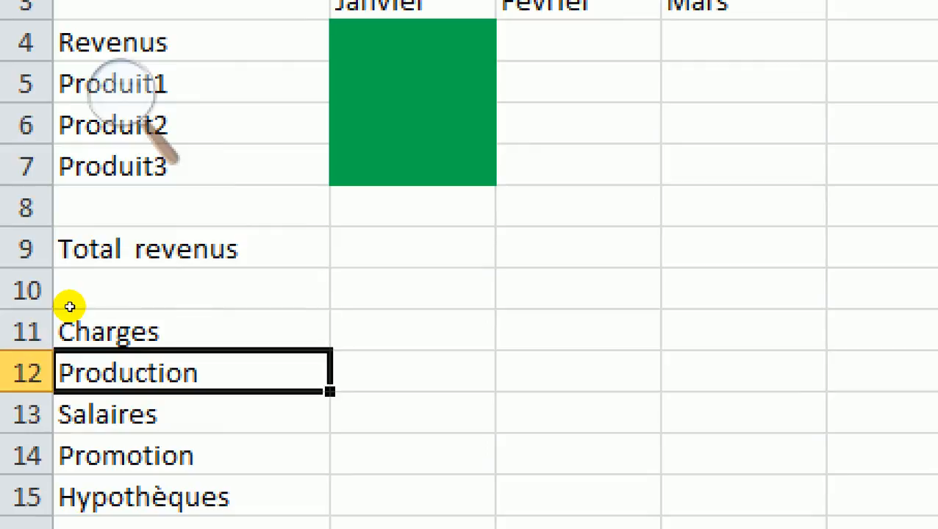
{"action": "key", "text": "Up"}
Step: Enter the label "Total charges" in A17 and select A19
{"action": "key", "text": "Down"}
{"action": "key", "text": "Down"}
{"action": "key", "text": "Down"}
{"action": "key", "text": "Down"}
{"action": "key", "text": "Down"}
{"action": "key", "text": "Down"}
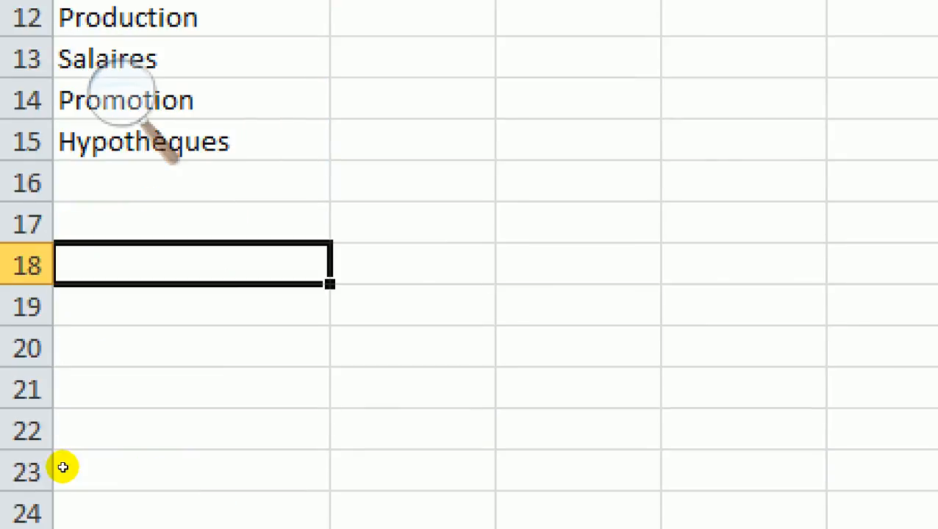
{"action": "key", "text": "Up"}
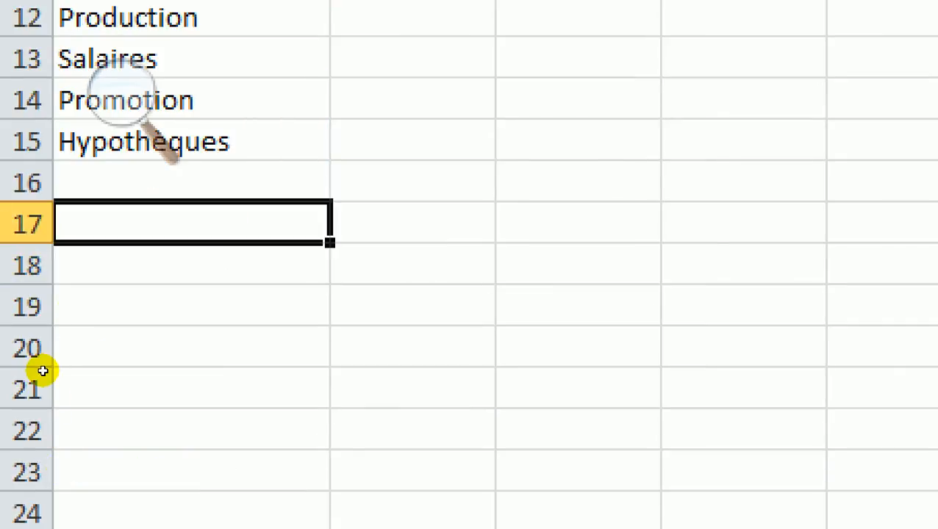
{"action": "type", "text": "Total"}
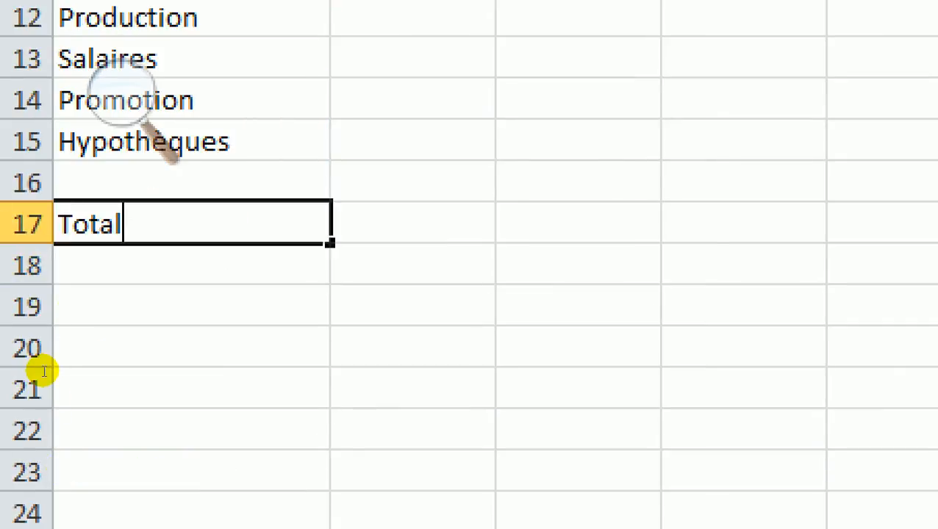
{"action": "type", "text": " charges"}
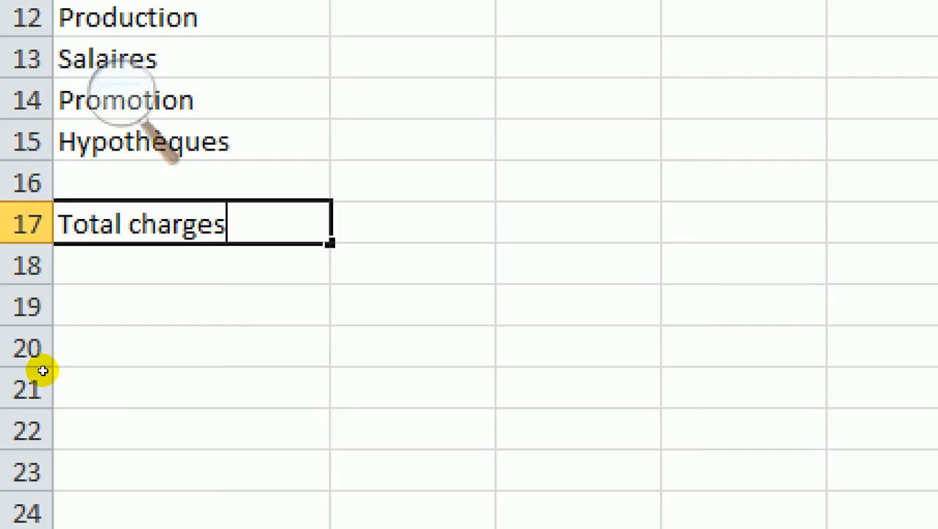
{"action": "key", "text": "Tab"}
{"action": "key", "text": "Down"}
{"action": "key", "text": "Left"}
{"action": "key", "text": "Down"}
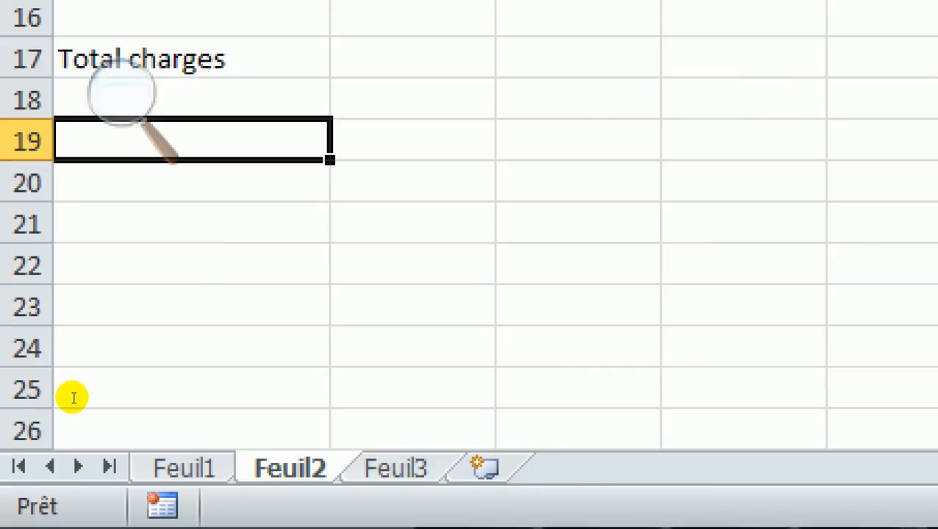
Step: Enter the labels "Gain brut" in A19 and "Impots(30%)" in A20
{"action": "type", "text": "Gain"}
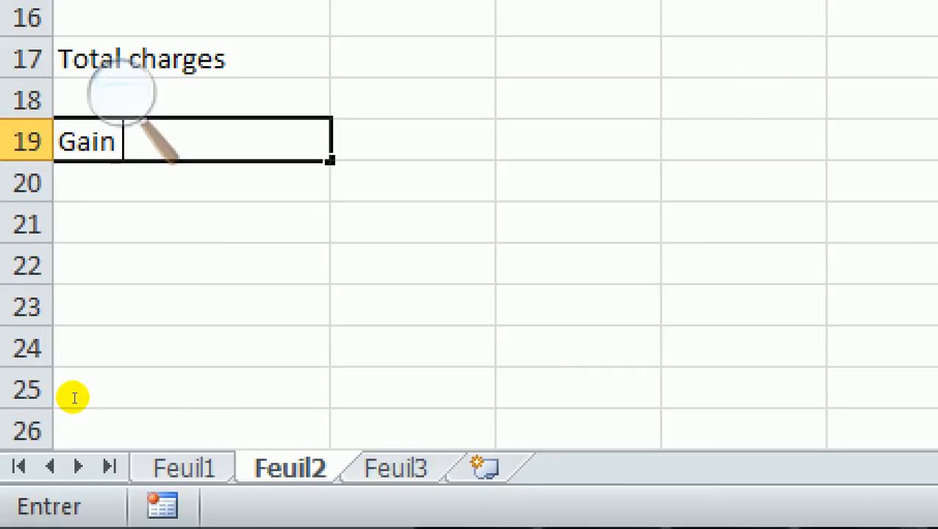
{"action": "type", "text": " brut"}
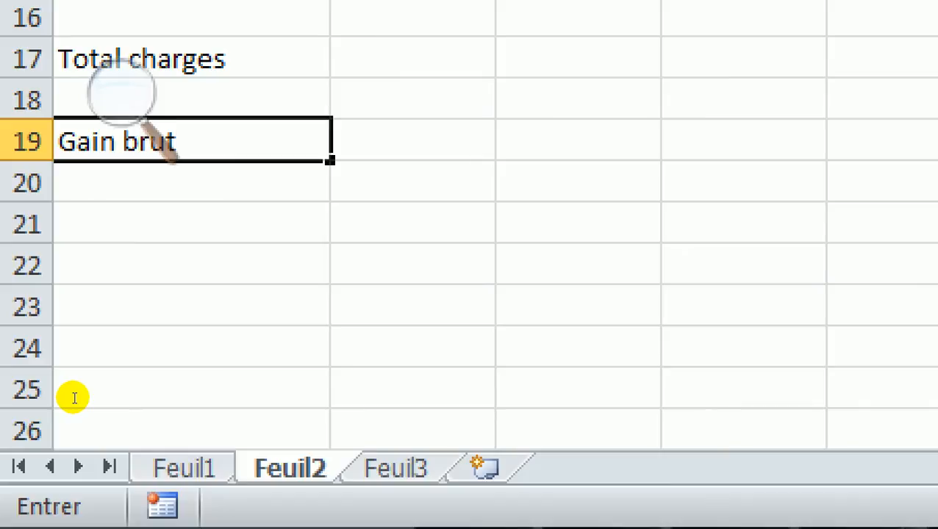
{"action": "key", "text": "Return"}
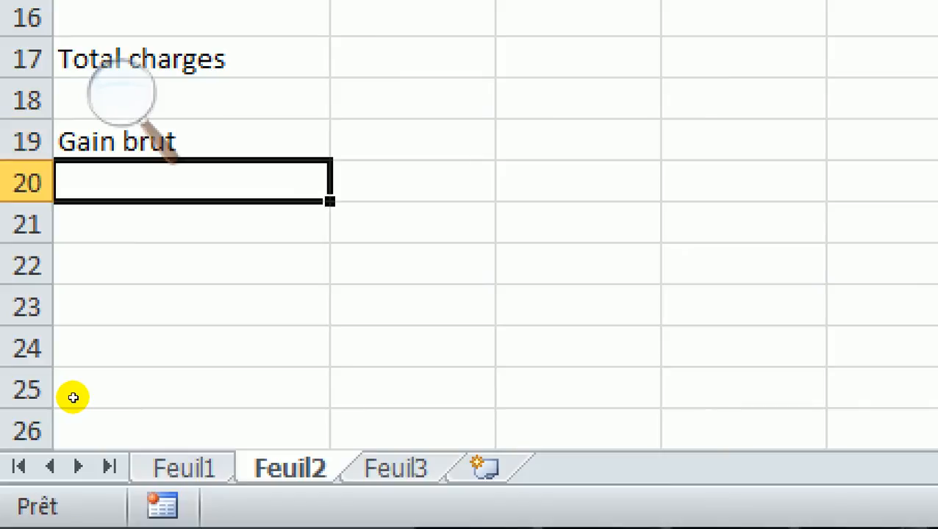
{"action": "type", "text": "Impots"}
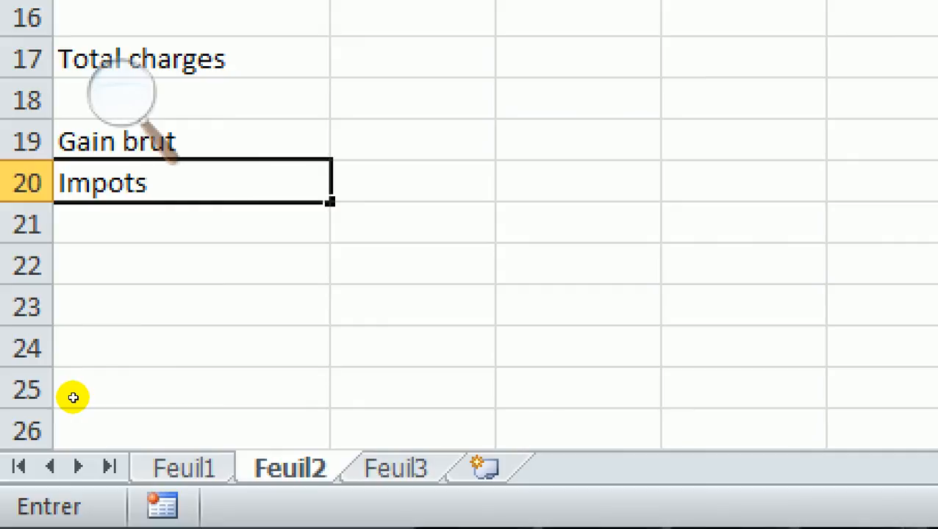
{"action": "type", "text": "(30"}
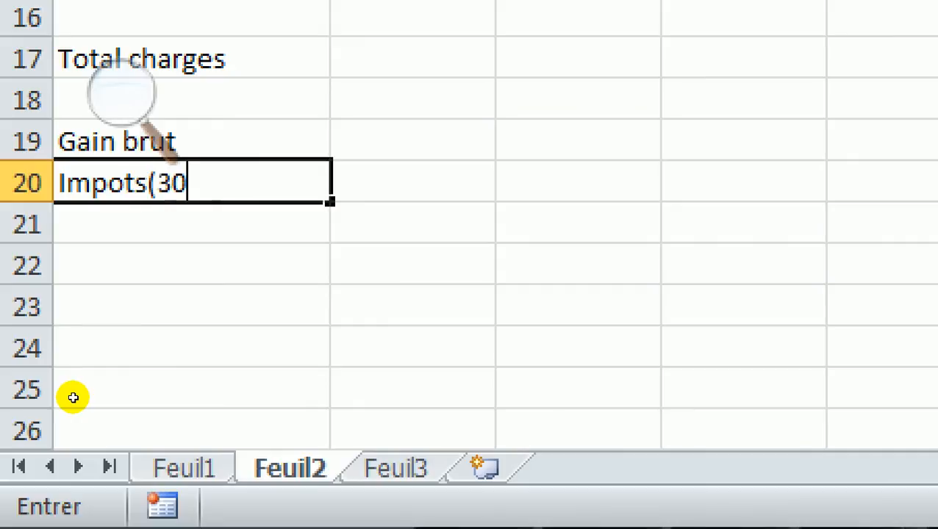
{"action": "type", "text": "%)"}
{"action": "key", "text": "Return"}
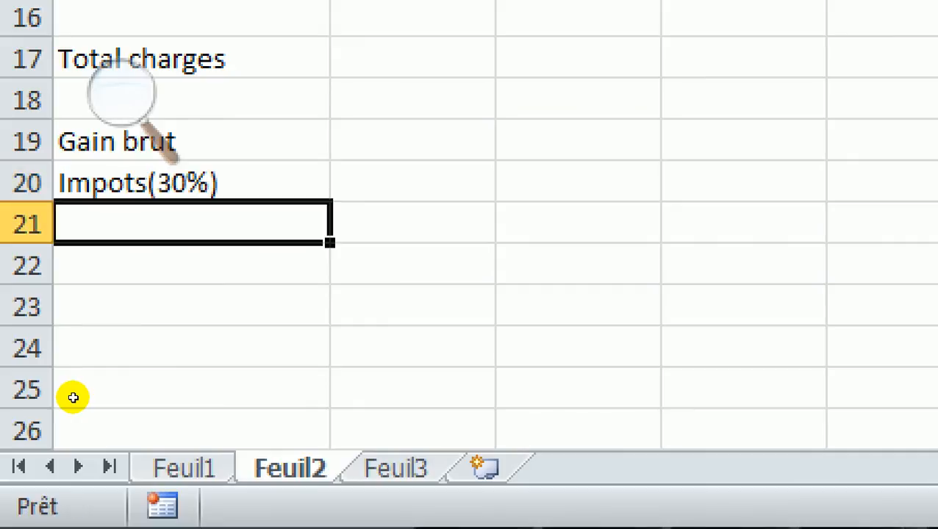
Step: Enter "Gain net" in A21 and "Gain cumulatif" in A22, leaving A23 empty
{"action": "type", "text": "Gain "}
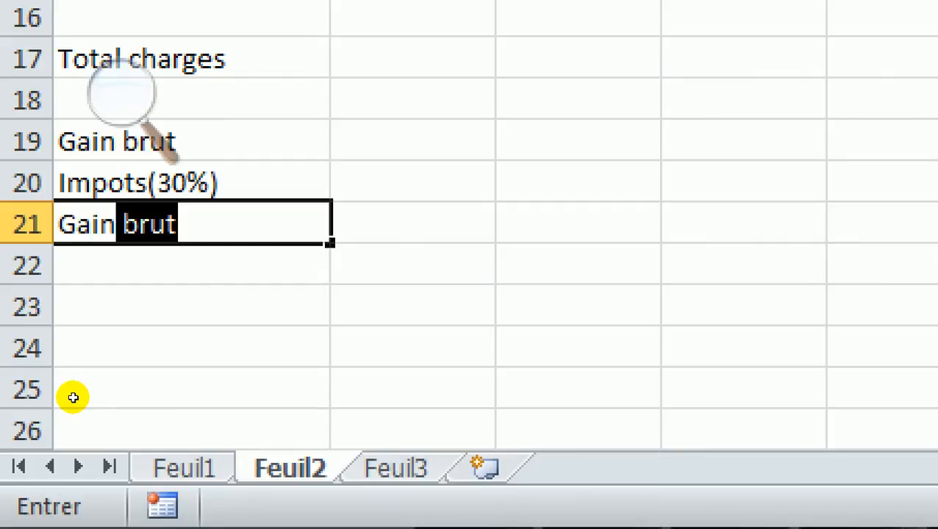
{"action": "type", "text": "N"}
{"action": "key", "text": "BackSpace"}
{"action": "type", "text": "net"}
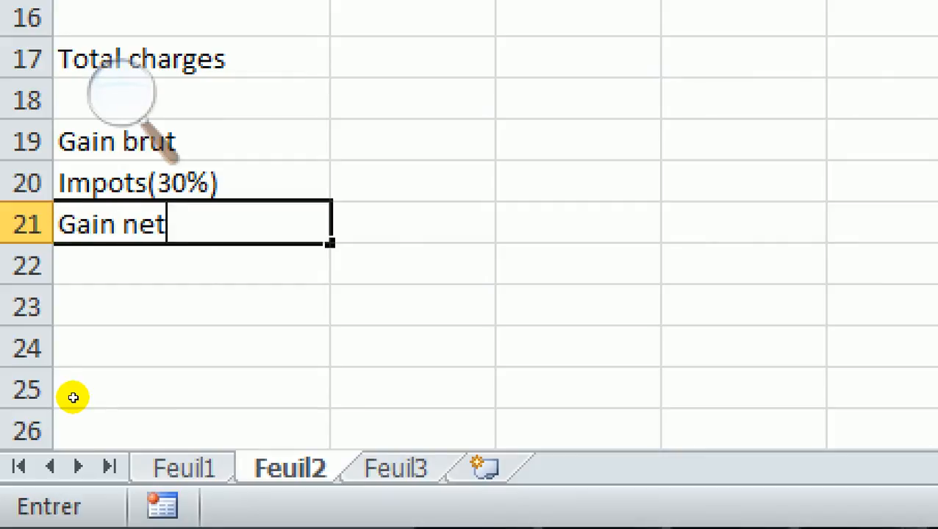
{"action": "key", "text": "Return"}
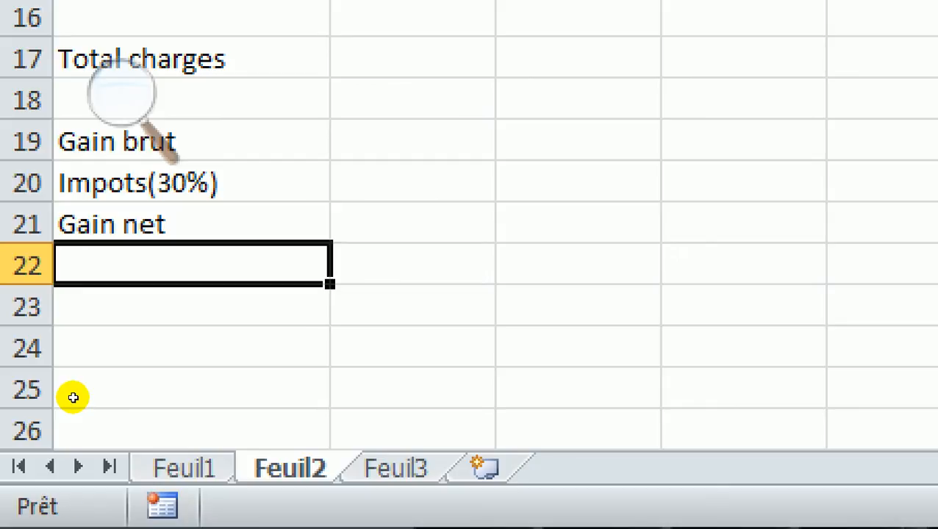
{"action": "type", "text": "Gain cumulatif"}
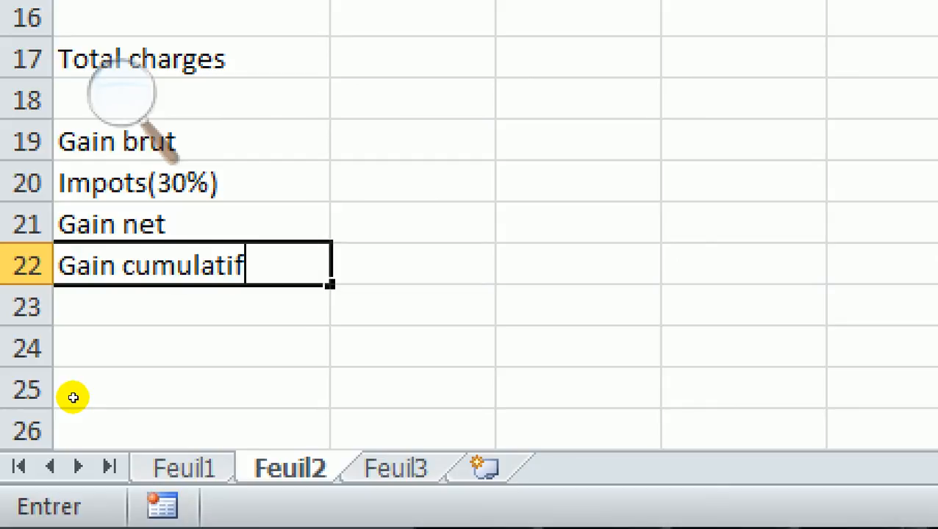
{"action": "key", "text": "Return"}
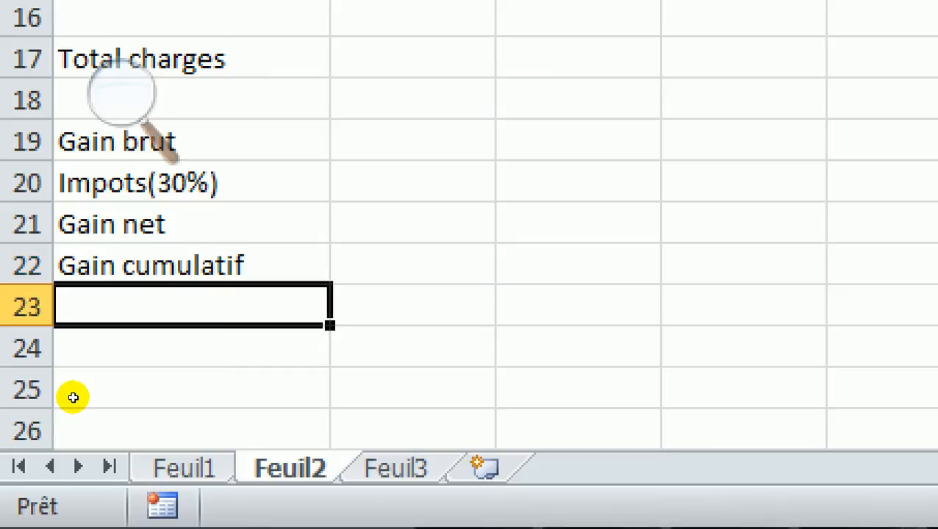
{"action": "key", "text": "Return"}
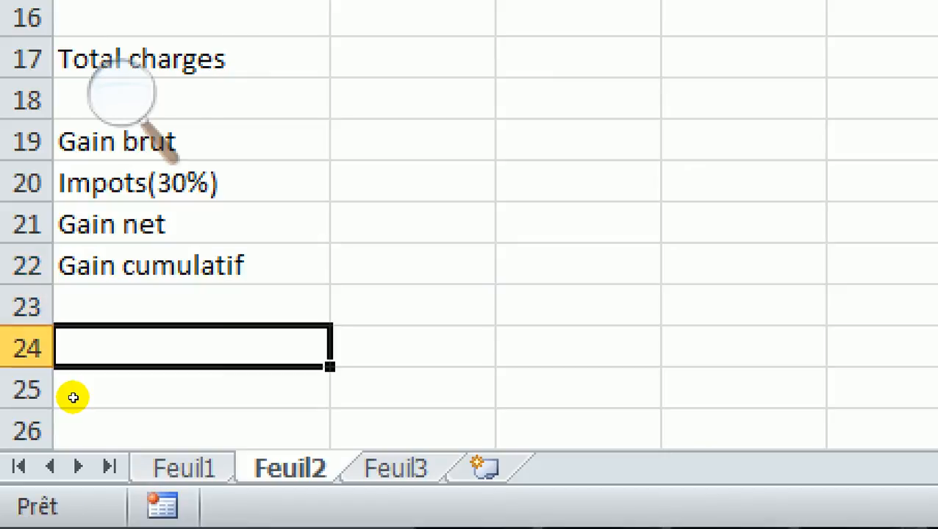
Step: Consult the reference table in the presentation window, return to the worksheet and enter "Plafond" in A24
{"action": "key", "text": "alt+Tab"}
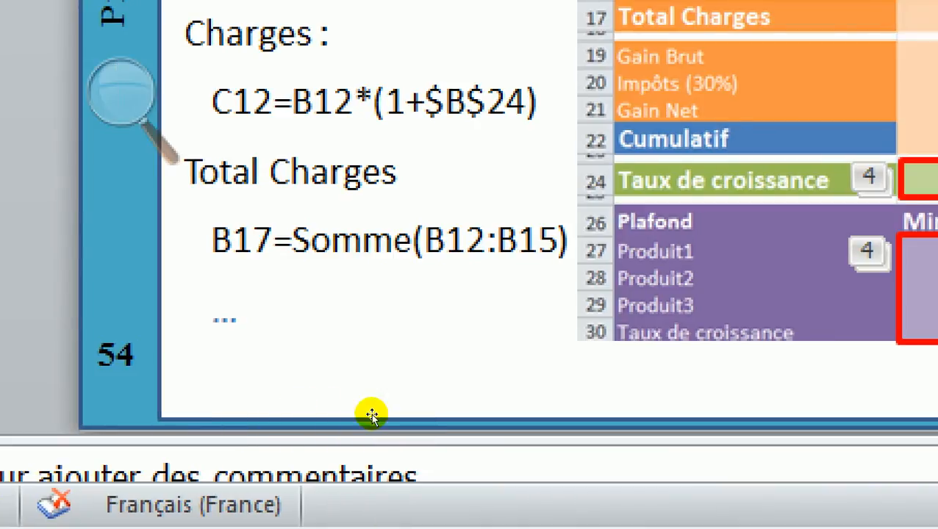
{"action": "key", "text": "alt+Tab"}
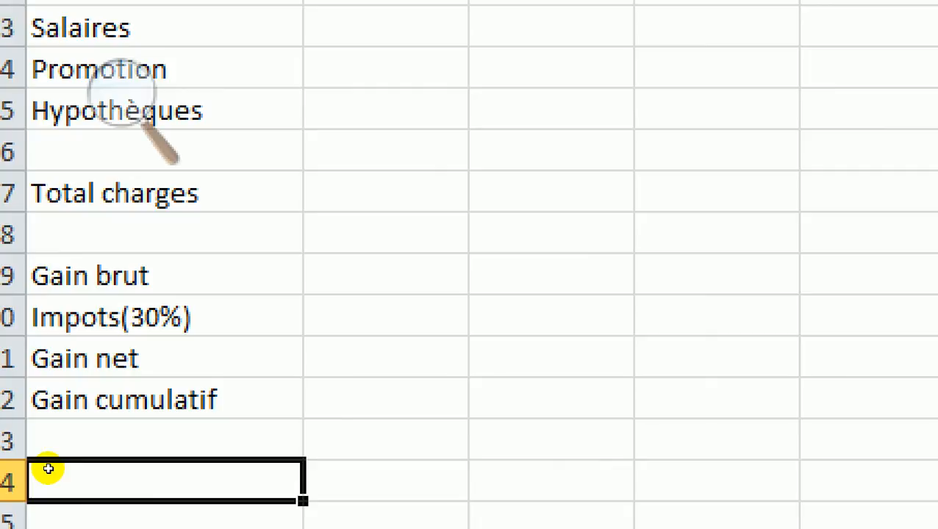
{"action": "type", "text": "Plafo"}
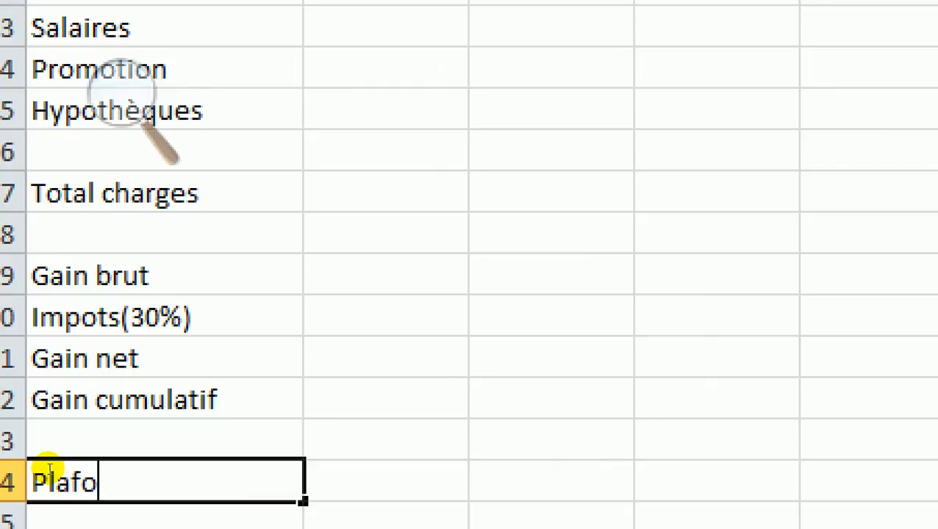
{"action": "type", "text": "nd"}
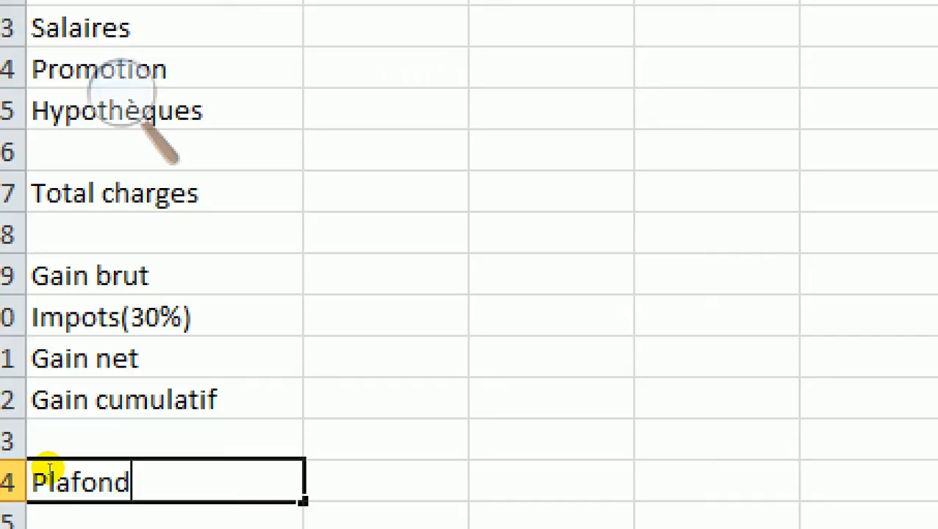
{"action": "key", "text": "Return"}
Step: Enter the label "Produit1" in A25 below "Plafond"
{"action": "type", "text": "Pro"}
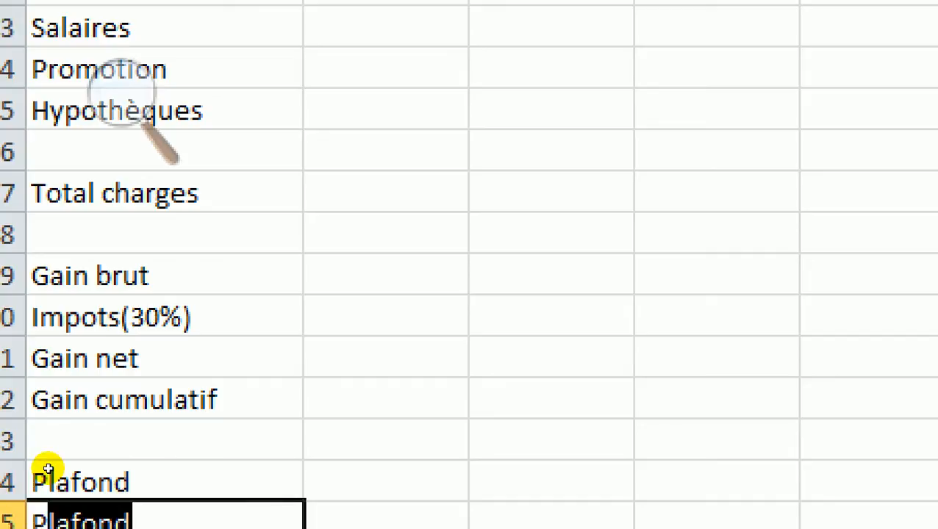
{"action": "type", "text": "duits"}
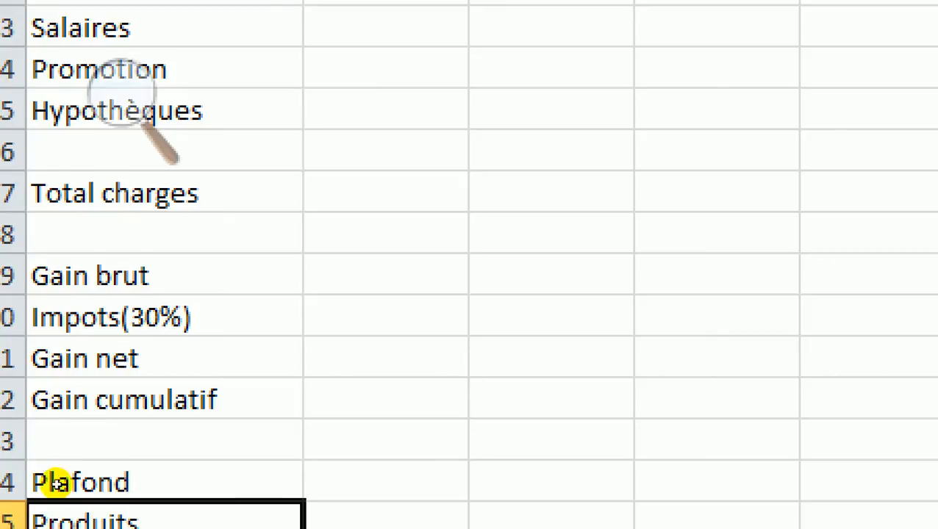
{"action": "double_click", "coordinate": [68, 509]}
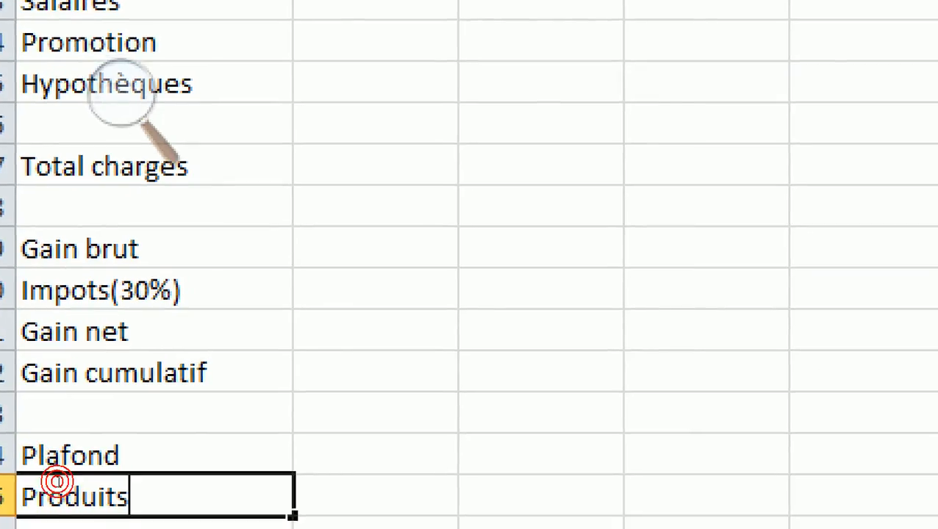
{"action": "key", "text": "BackSpace"}
{"action": "type", "text": "1"}
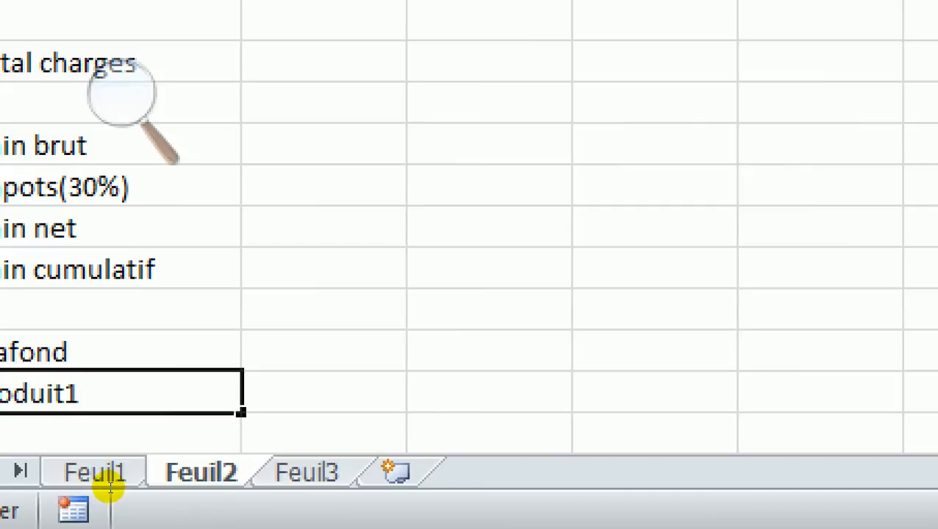
{"action": "key", "text": "Return"}
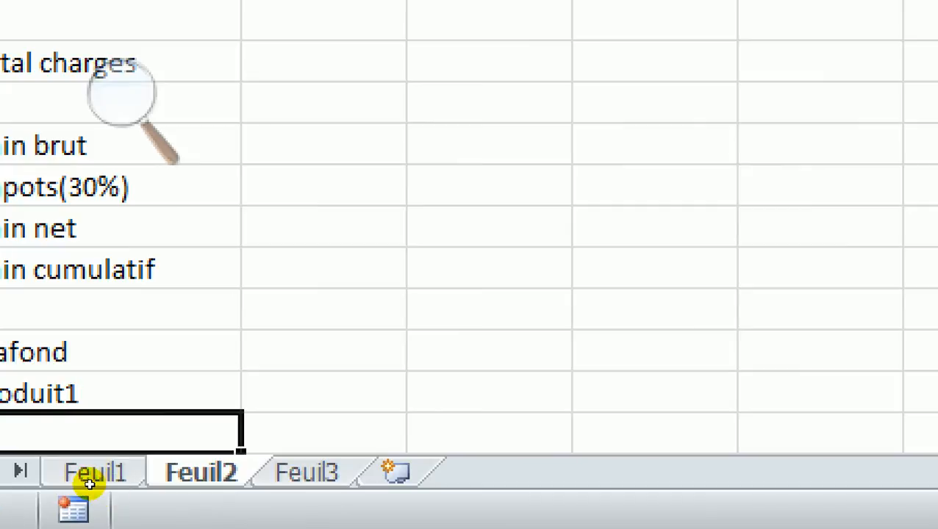
Step: Extend the "Produit1" label as a series through A27, ending with "Produit3"
{"action": "key", "text": "Up"}
{"action": "left_click", "coordinate": [94, 479]}
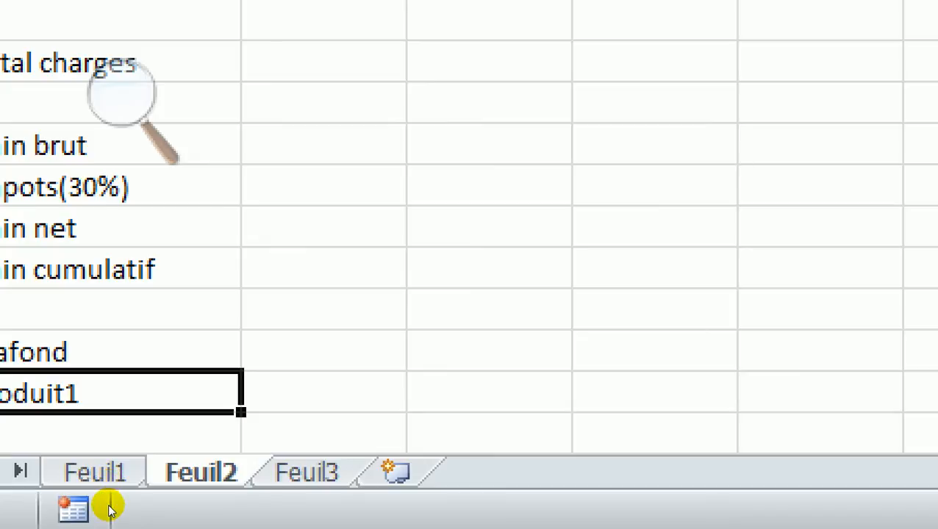
{"action": "mouse_move", "coordinate": [84, 516]}
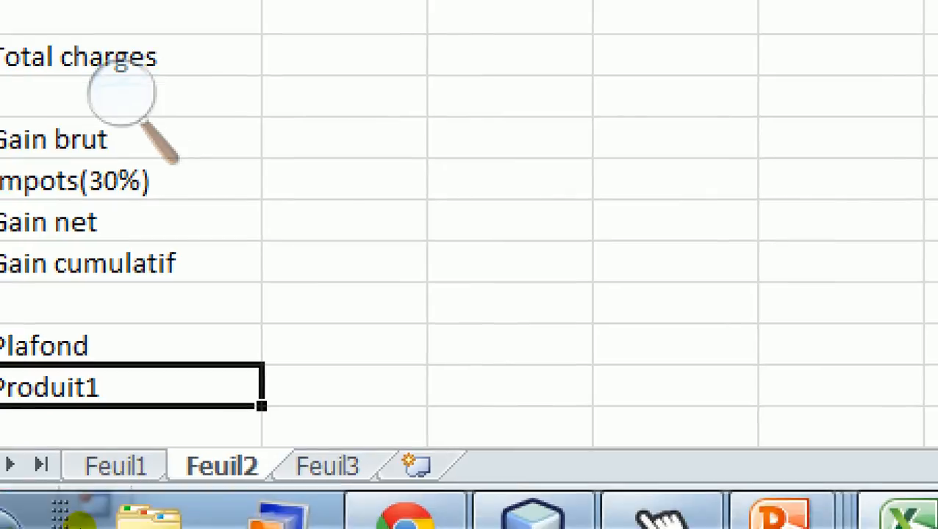
{"action": "left_click", "coordinate": [183, 493]}
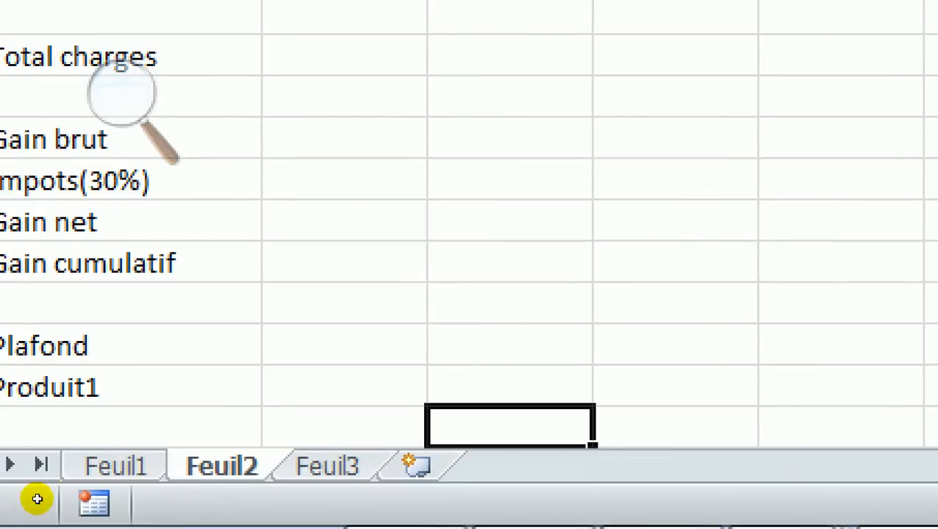
{"action": "key", "text": "Left"}
{"action": "key", "text": "Left"}
{"action": "key", "text": "Down"}
{"action": "key", "text": "Down"}
{"action": "key", "text": "Down"}
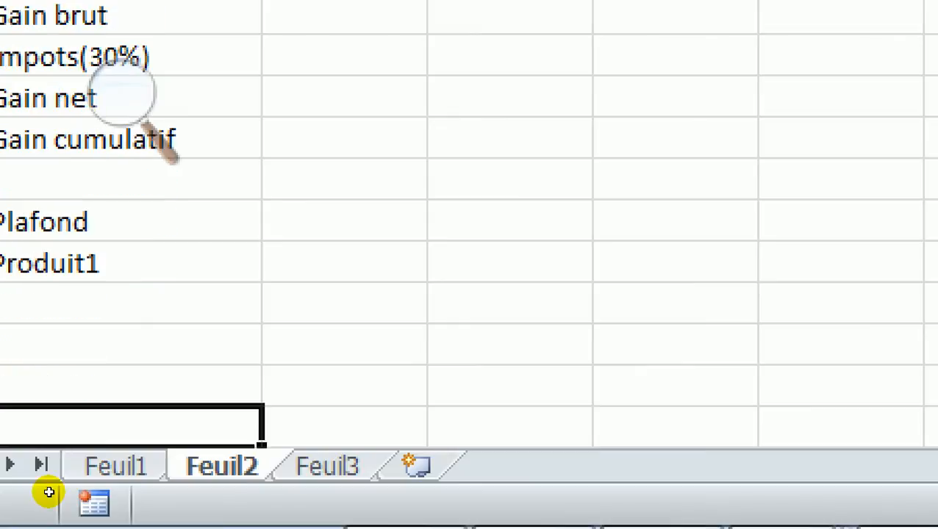
{"action": "key", "text": "Up"}
{"action": "key", "text": "Up"}
{"action": "key", "text": "Up"}
{"action": "key", "text": "Up"}
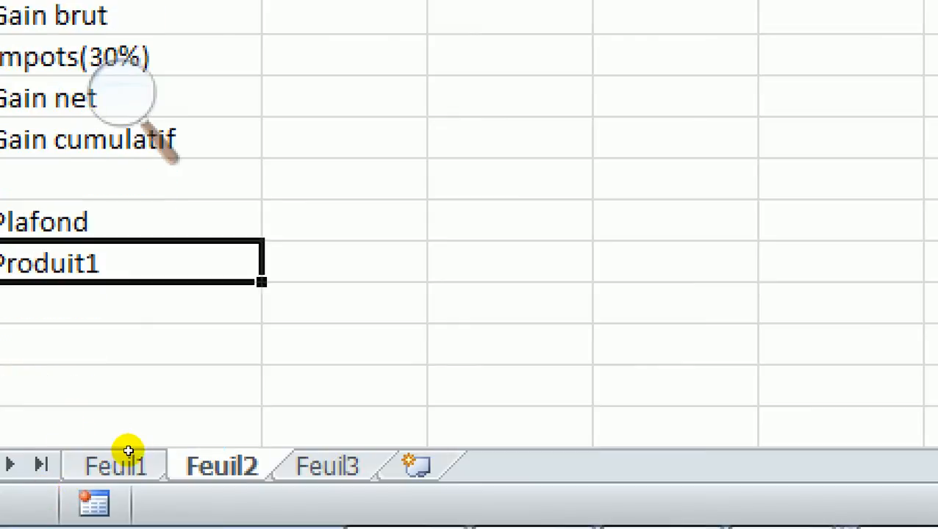
{"action": "left_click_drag", "start_coordinate": [109, 447], "coordinate": [109, 470]}
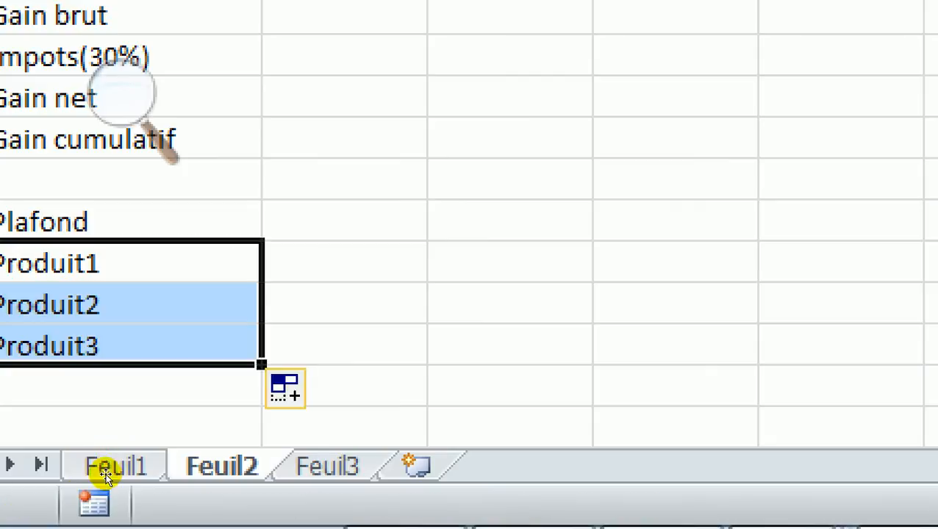
Step: Enter the label "Taux de croissance" in A28 below "Produit3"
{"action": "left_click", "coordinate": [76, 485]}
{"action": "left_click", "coordinate": [76, 485]}
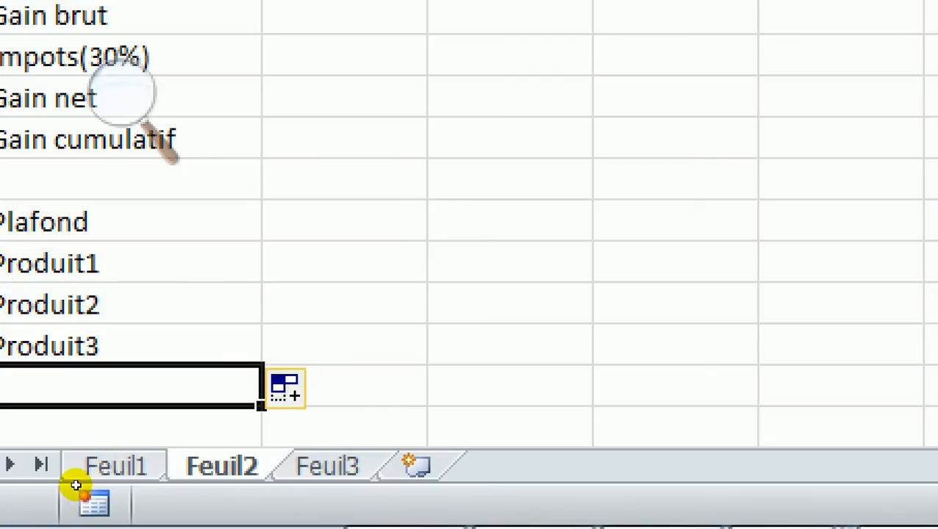
{"action": "type", "text": "Taux "}
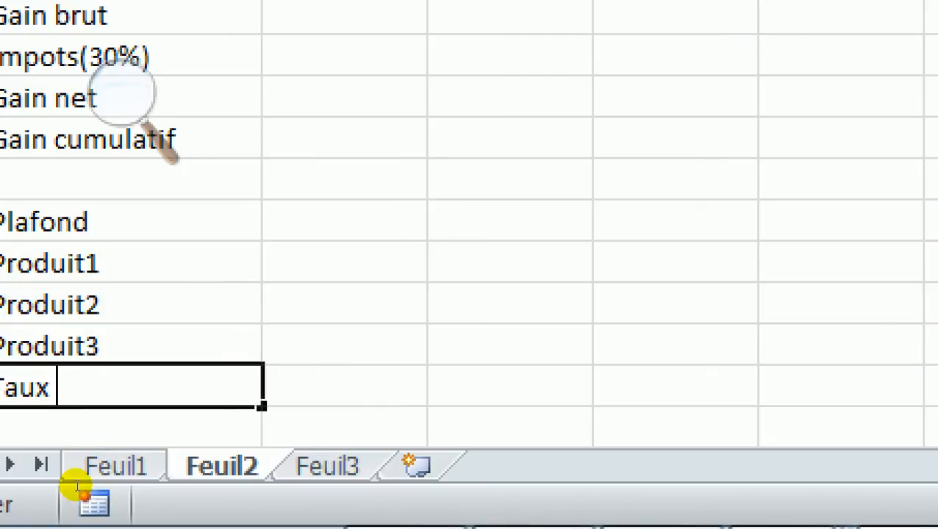
{"action": "type", "text": "de croissance"}
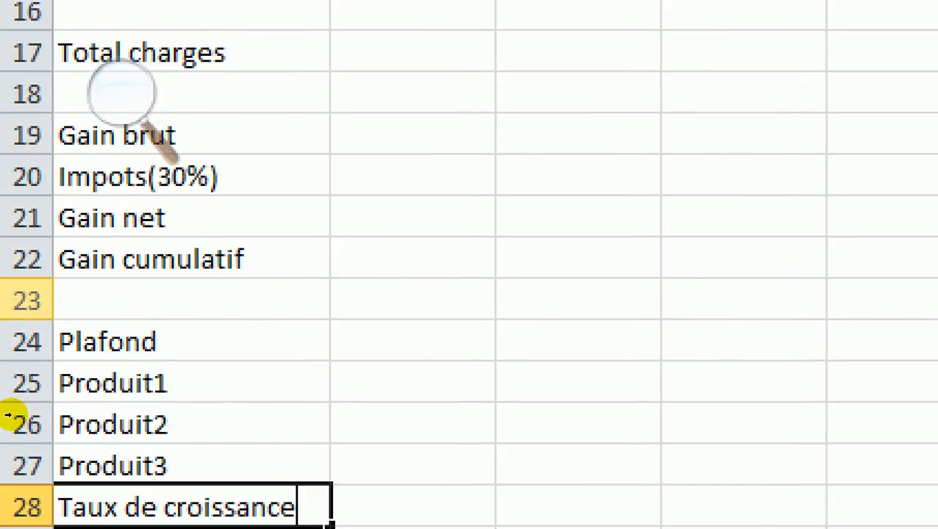
{"action": "left_click", "coordinate": [42, 419]}
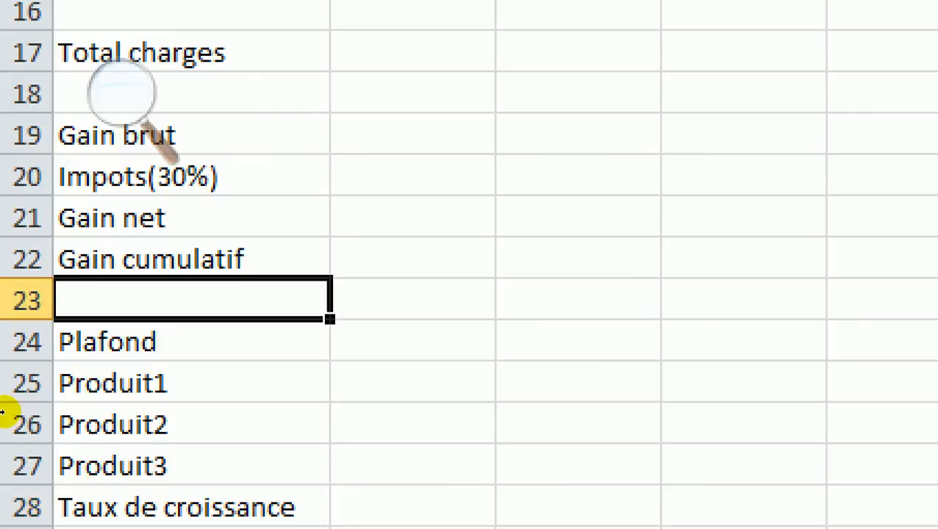
Step: Insert two blank rows at row 23, between "Gain cumulatif" and "Plafond"
{"action": "left_click", "coordinate": [4, 412]}
{"action": "right_click", "coordinate": [21, 307]}
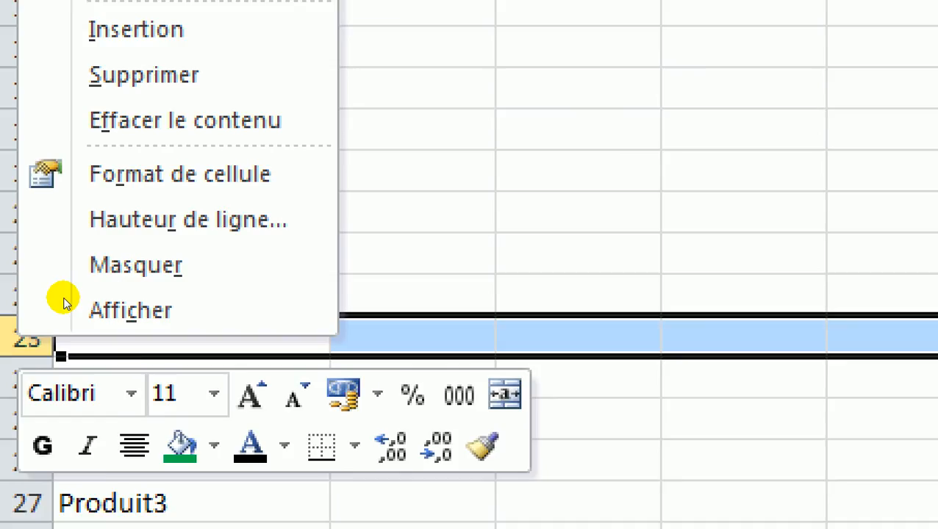
{"action": "key", "text": "Return"}
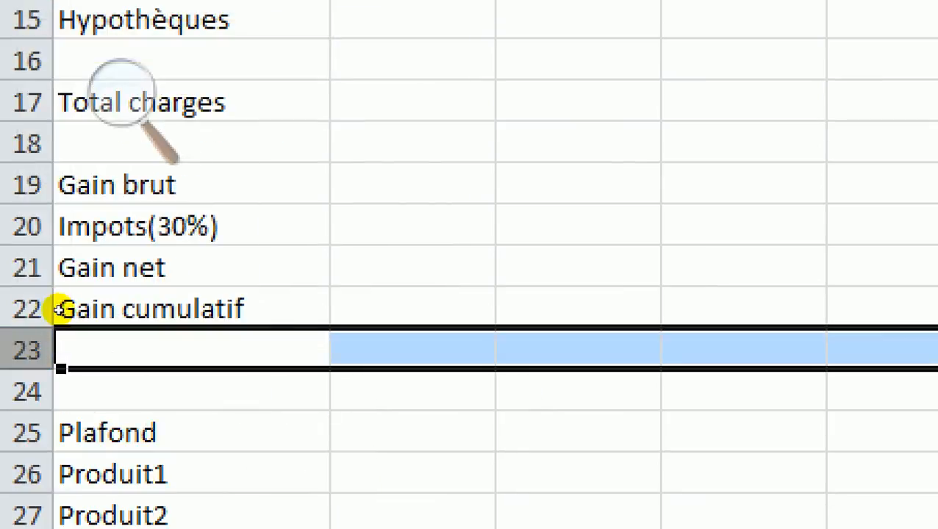
{"action": "right_click", "coordinate": [4, 415]}
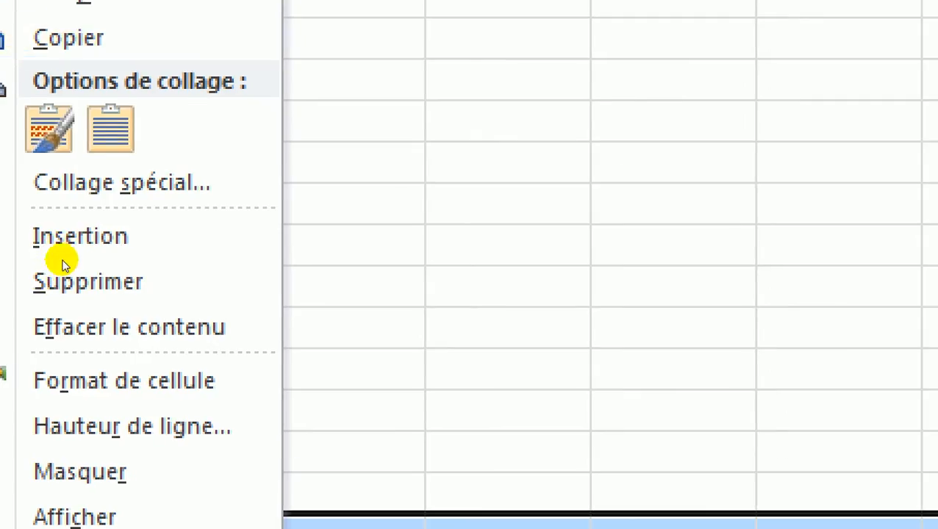
{"action": "left_click", "coordinate": [63, 259]}
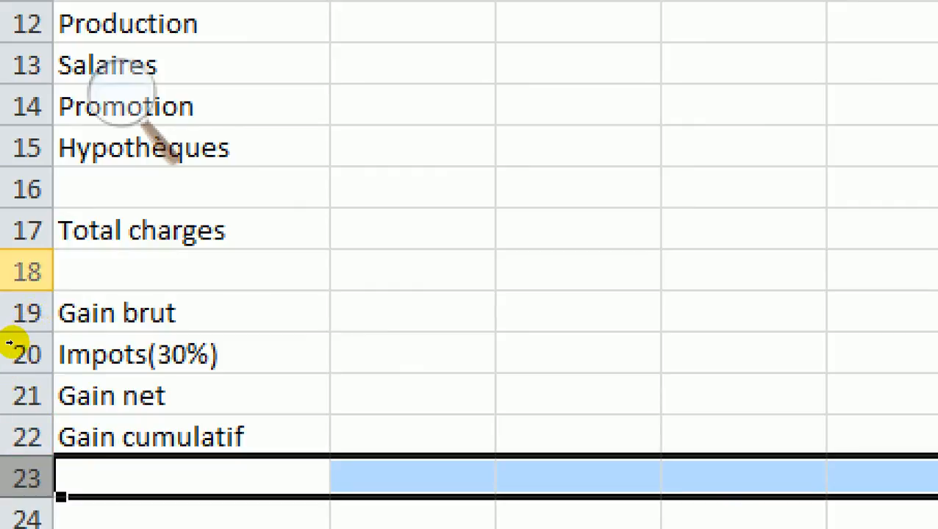
Step: Insert a blank row at row 18, between "Total charges" and "Gain brut"
{"action": "right_click", "coordinate": [11, 340]}
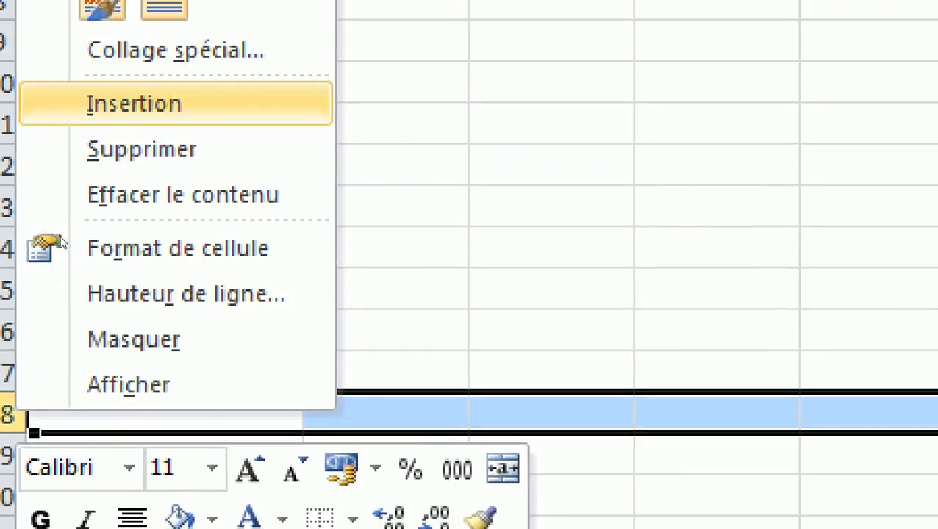
{"action": "left_click", "coordinate": [59, 236]}
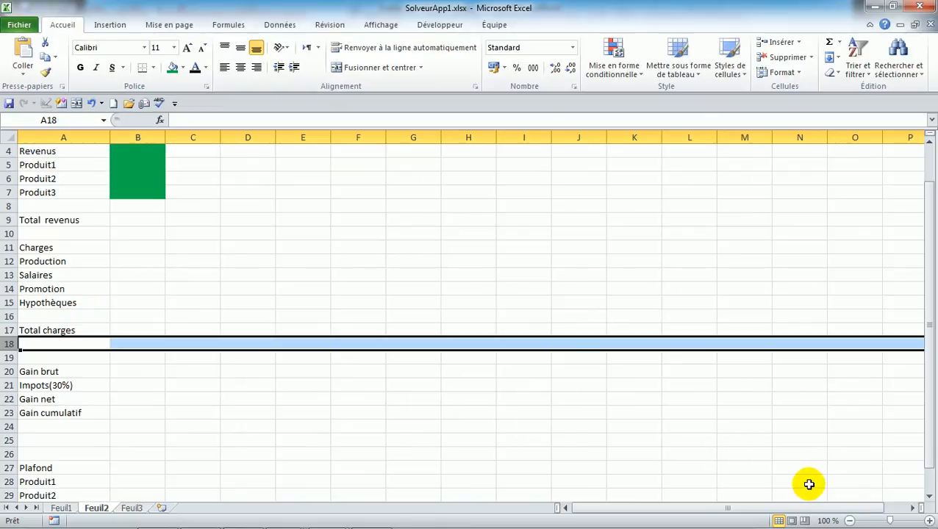
{"action": "left_click", "coordinate": [930, 520]}
{"action": "left_click", "coordinate": [930, 521]}
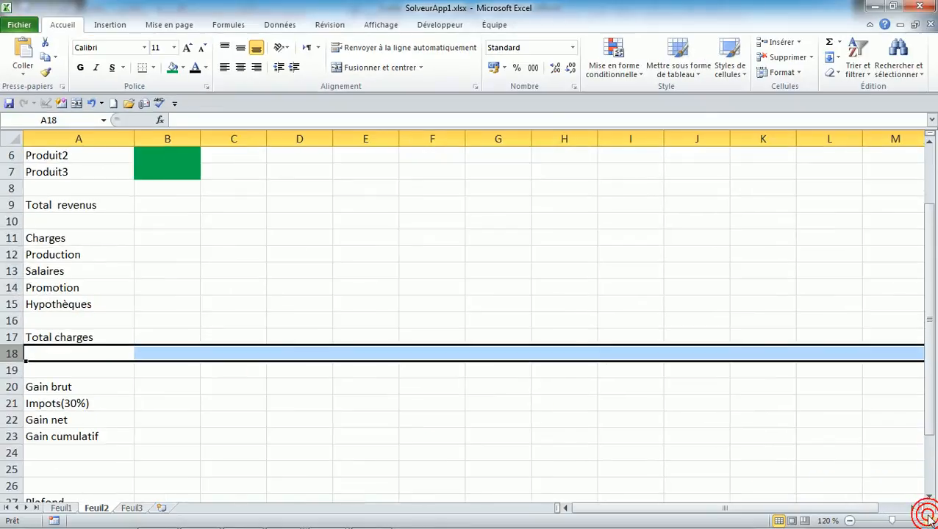
{"action": "left_click", "coordinate": [930, 521]}
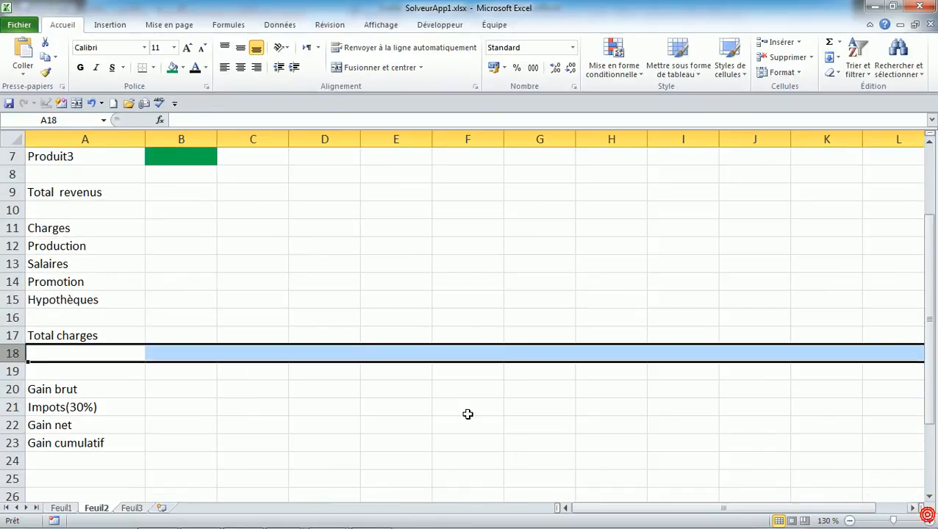
Step: Compare the row spacing around "Total charges" with the model table on the PowerPoint slide, and return to the workbook
{"action": "left_click", "coordinate": [123, 336]}
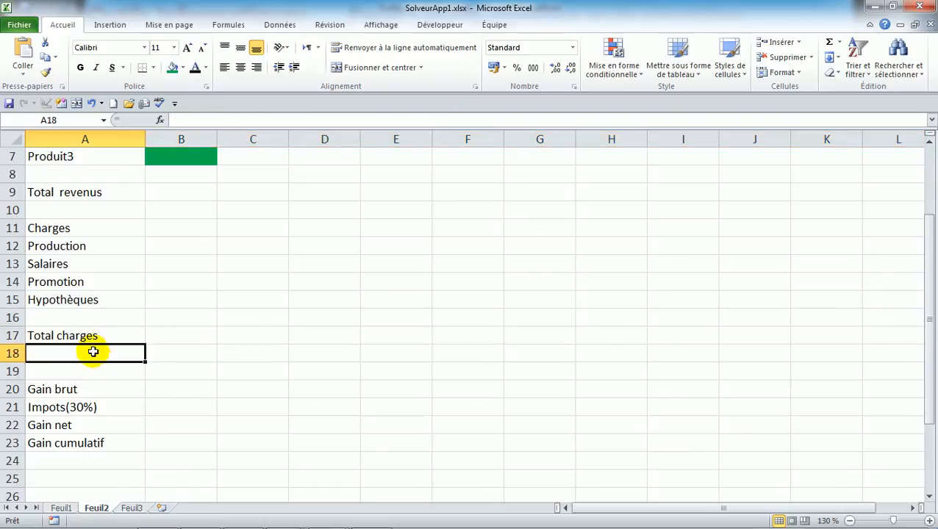
{"action": "key", "text": "alt+Tab"}
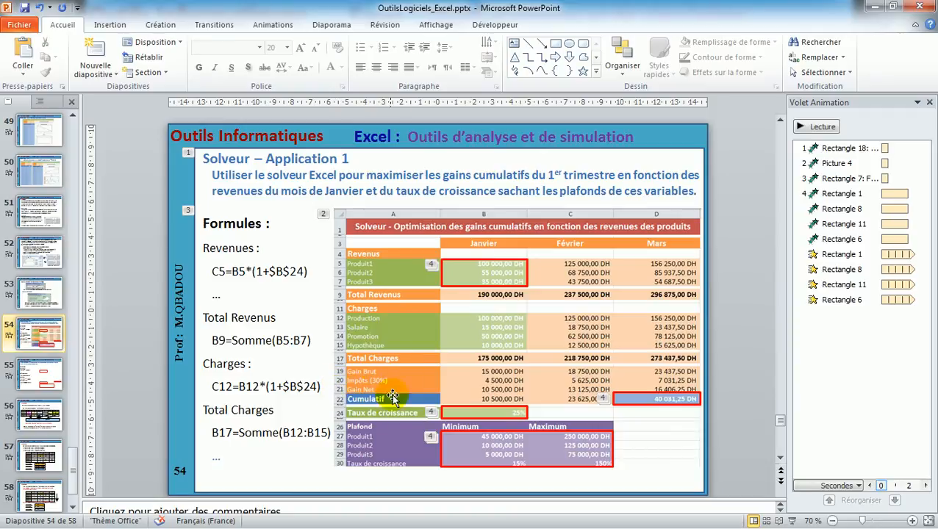
{"action": "key", "text": "alt+Tab"}
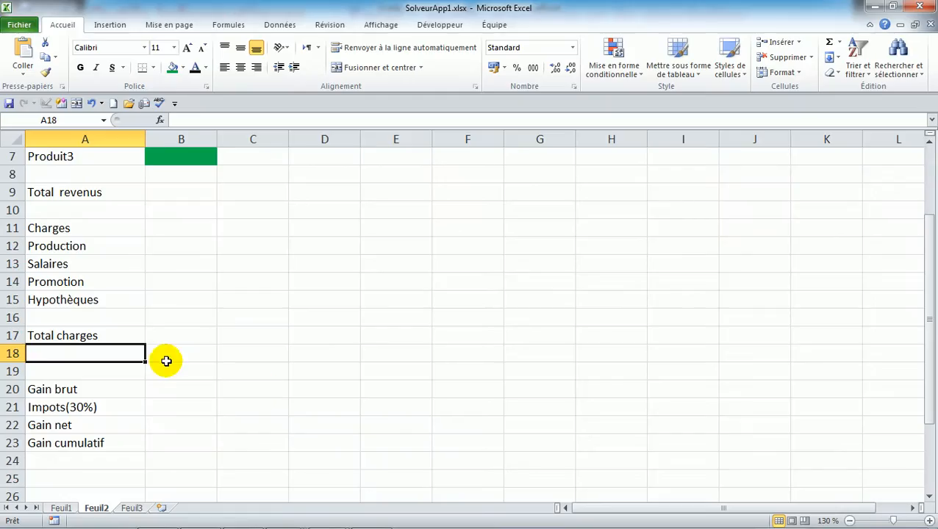
{"action": "left_click", "coordinate": [77, 338]}
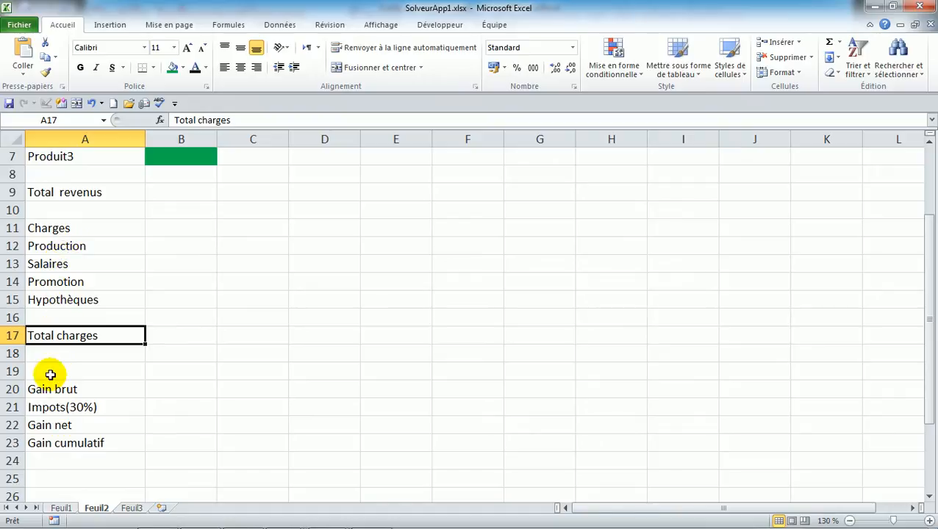
{"action": "left_click", "coordinate": [18, 372]}
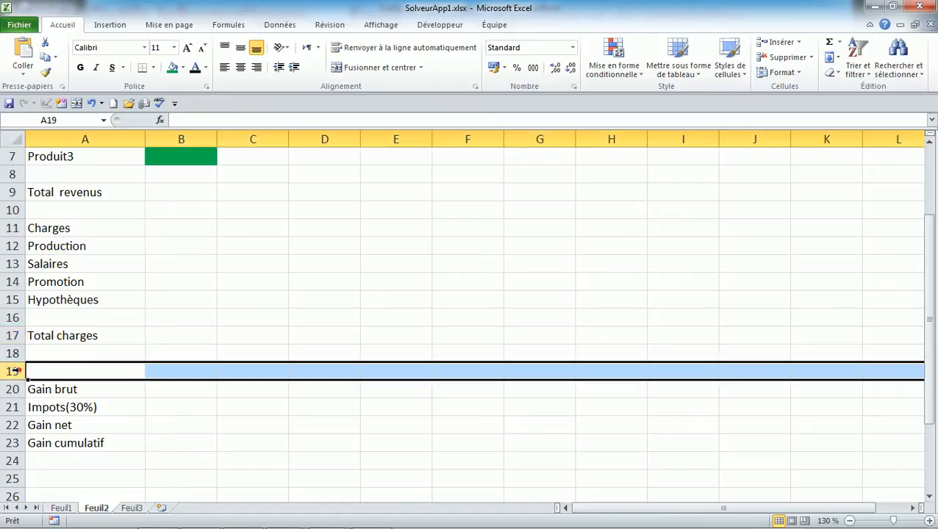
{"action": "right_click", "coordinate": [19, 373]}
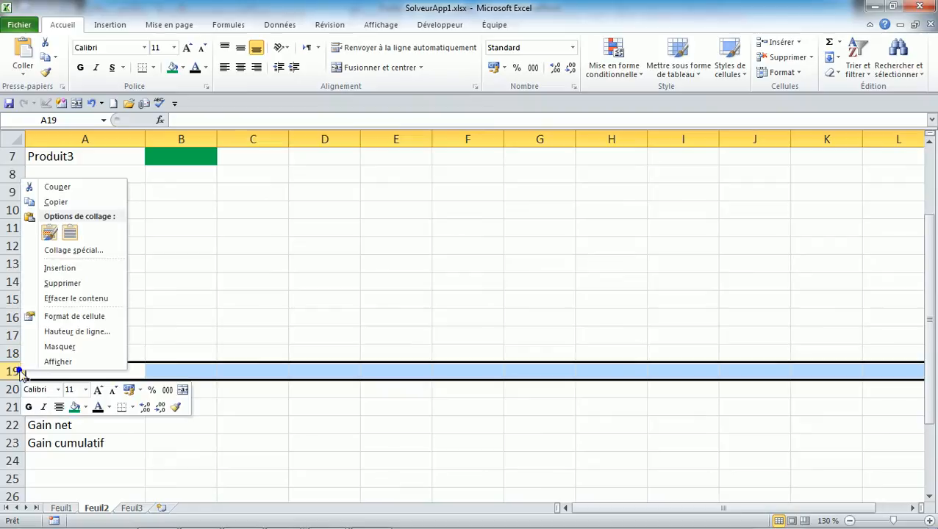
{"action": "left_click", "coordinate": [208, 272]}
{"action": "key", "text": "alt+Tab"}
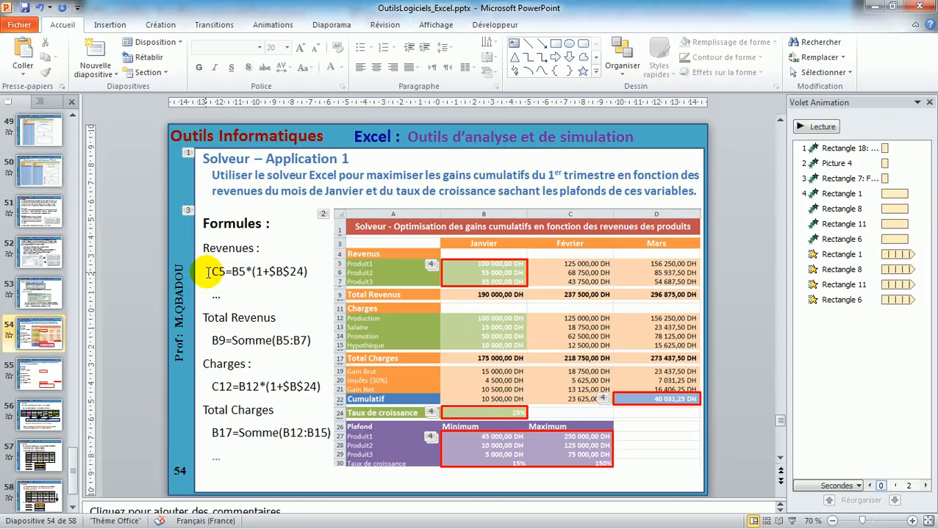
{"action": "key", "text": "alt+Tab"}
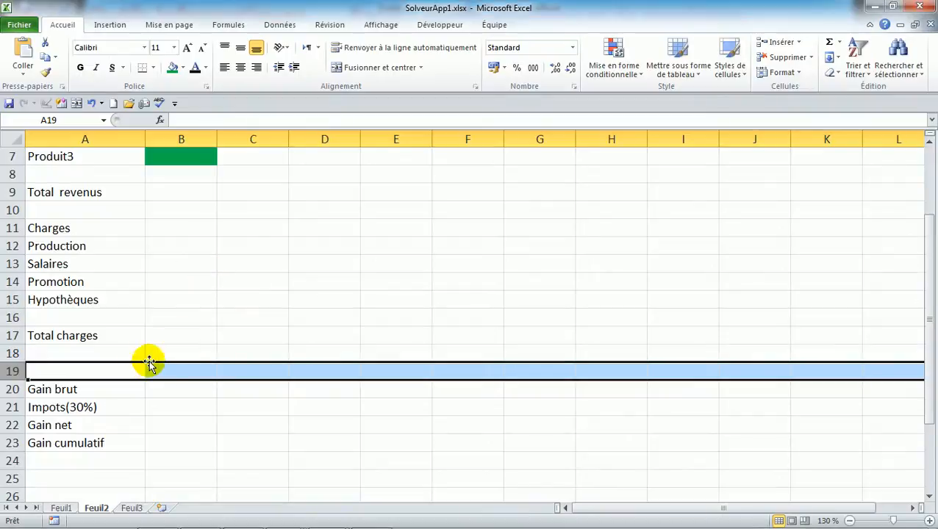
Step: Enter the label "Taux de croissance" in A25, two rows below "Gain cumulatif"
{"action": "left_click", "coordinate": [36, 479]}
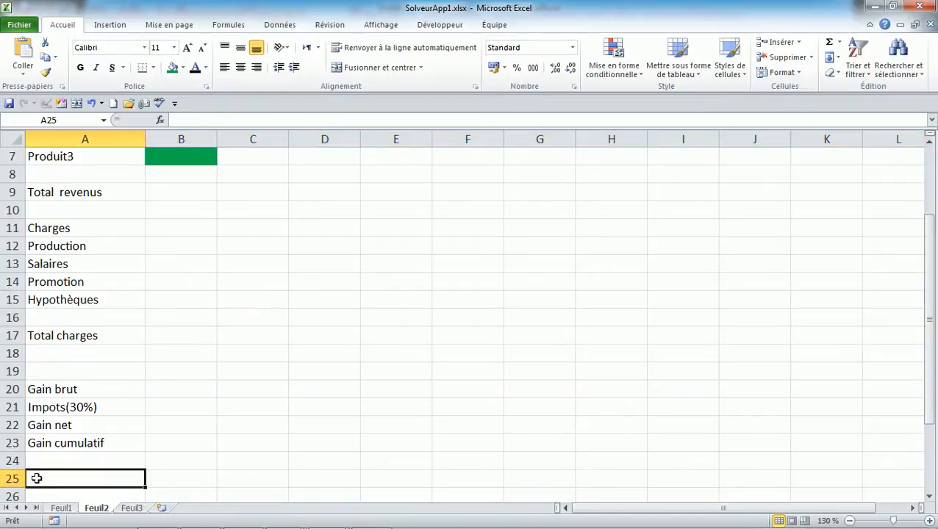
{"action": "type", "text": "Taux de croissance"}
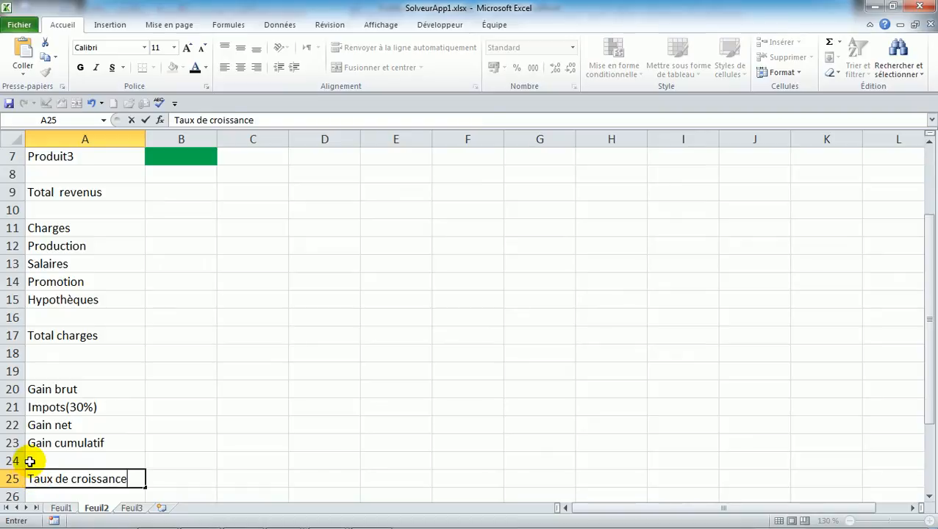
{"action": "left_click", "coordinate": [29, 460]}
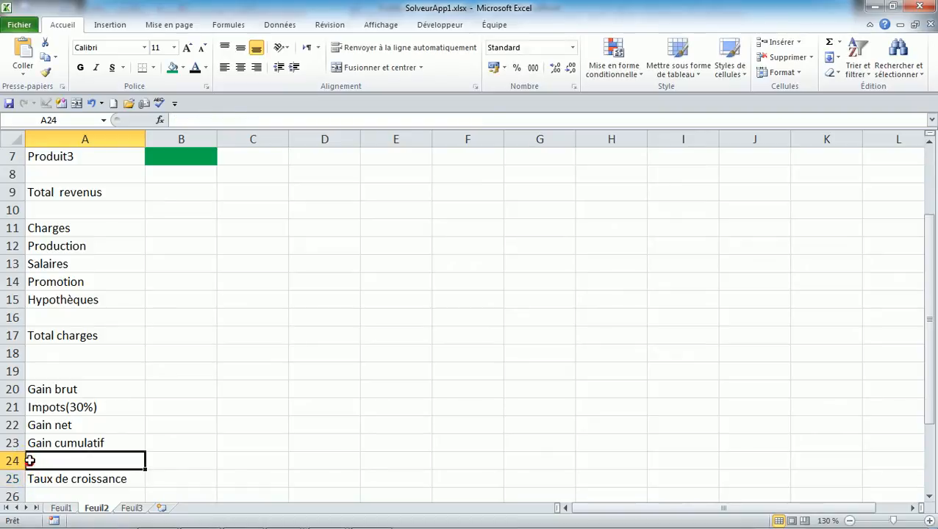
Step: Delete the extra blank row 19 directly above "Gain brut"
{"action": "left_click", "coordinate": [13, 372]}
{"action": "right_click", "coordinate": [13, 372]}
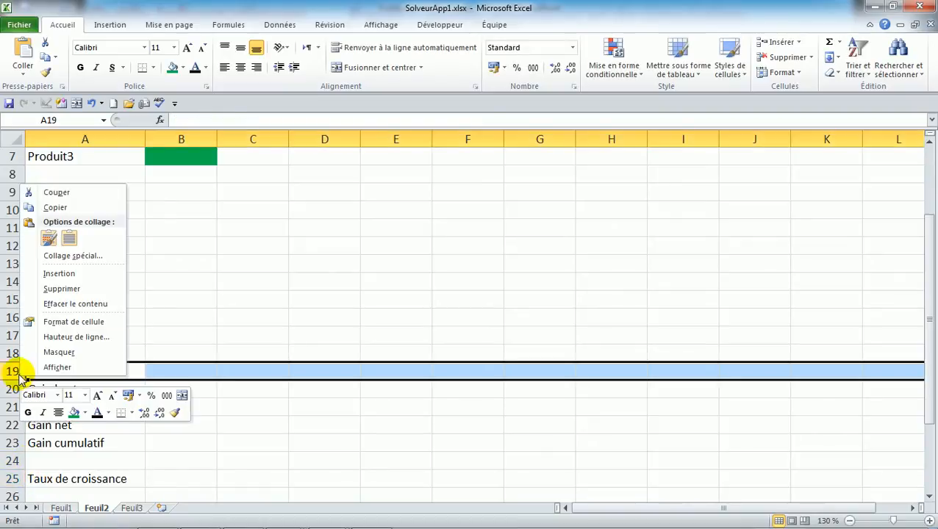
{"action": "left_click", "coordinate": [62, 289]}
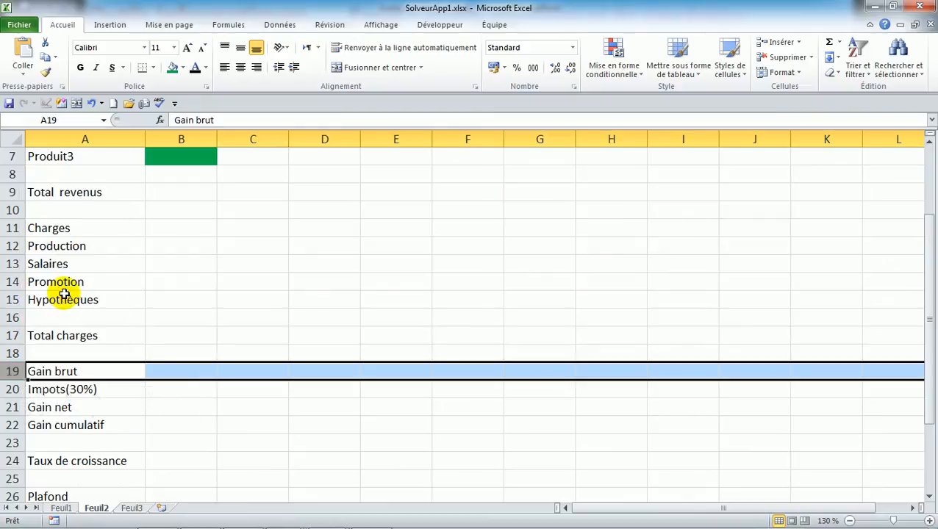
Step: Review the column A labels from below "Total charges" down to "Taux de croissance" in A30
{"action": "left_click", "coordinate": [49, 350]}
{"action": "key", "text": "Down"}
{"action": "key", "text": "Down"}
{"action": "key", "text": "Down"}
{"action": "key", "text": "Down"}
{"action": "key", "text": "Down"}
{"action": "key", "text": "Down"}
{"action": "key", "text": "Down"}
{"action": "key", "text": "Down"}
{"action": "key", "text": "Down"}
{"action": "key", "text": "Down"}
{"action": "key", "text": "Down"}
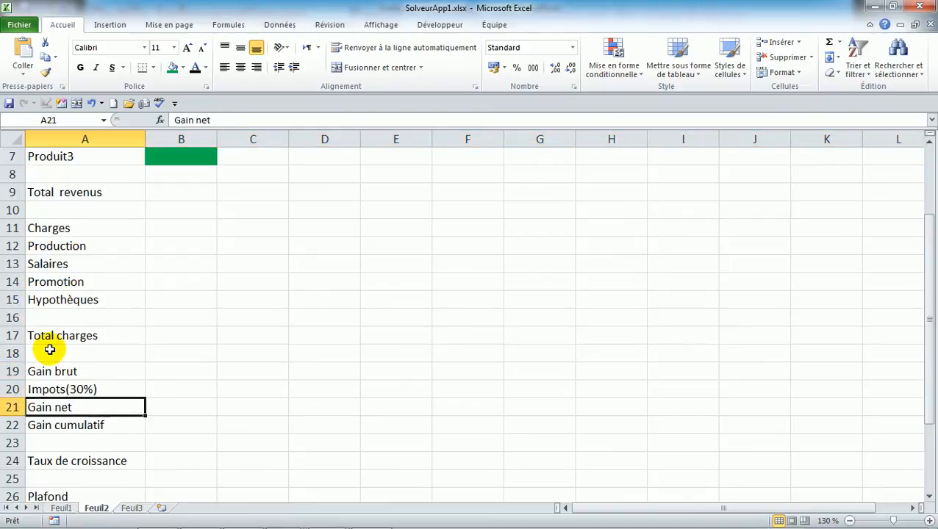
{"action": "key", "text": "Down"}
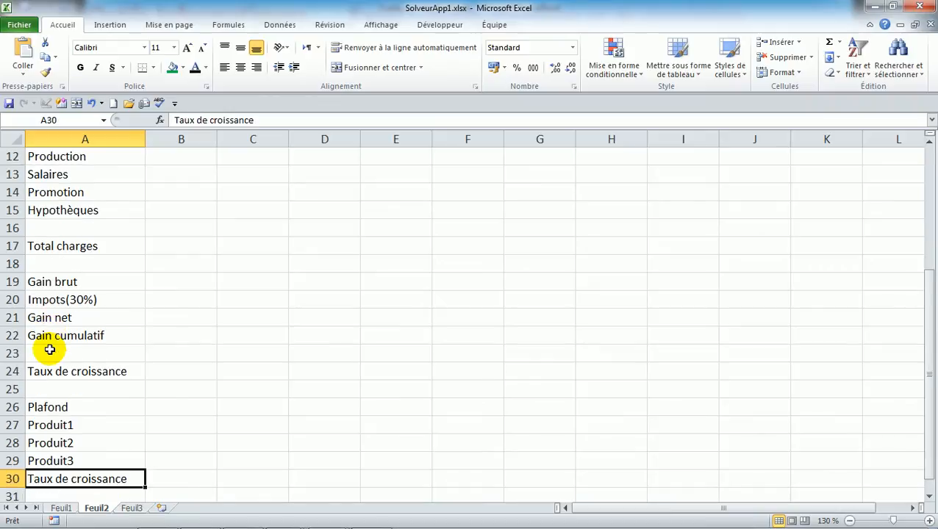
{"action": "key", "text": "Right"}
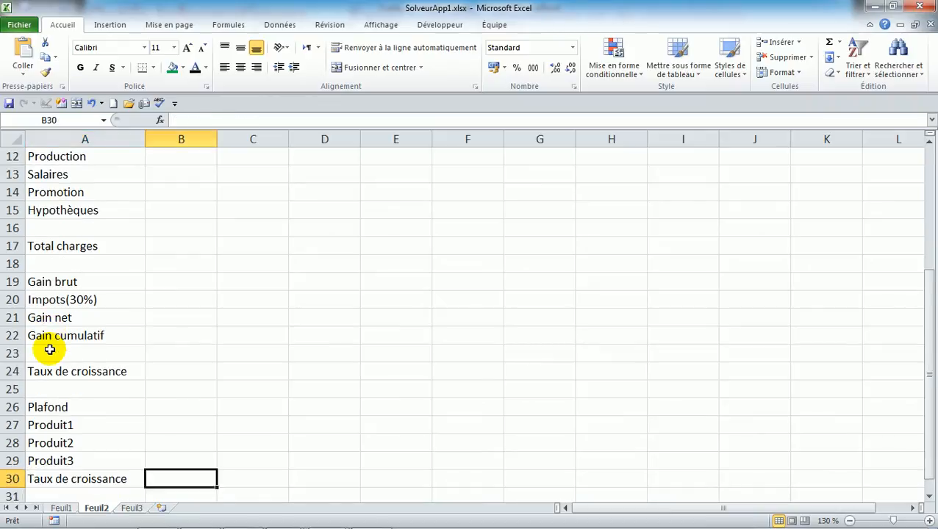
{"action": "key", "text": "Left"}
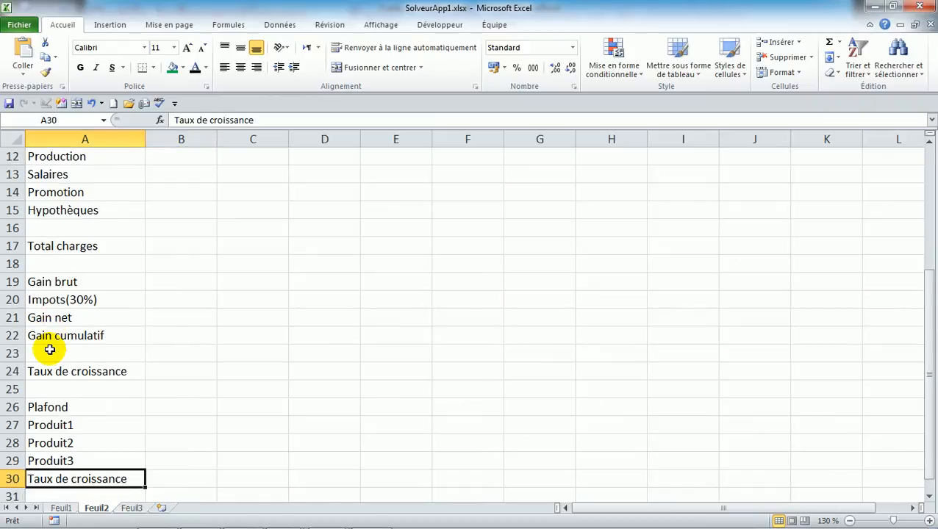
Step: Switch to the PowerPoint slide, examine the model table's formulas, values and minimum and maximum ceilings, and return to Excel
{"action": "key", "text": "alt+Tab"}
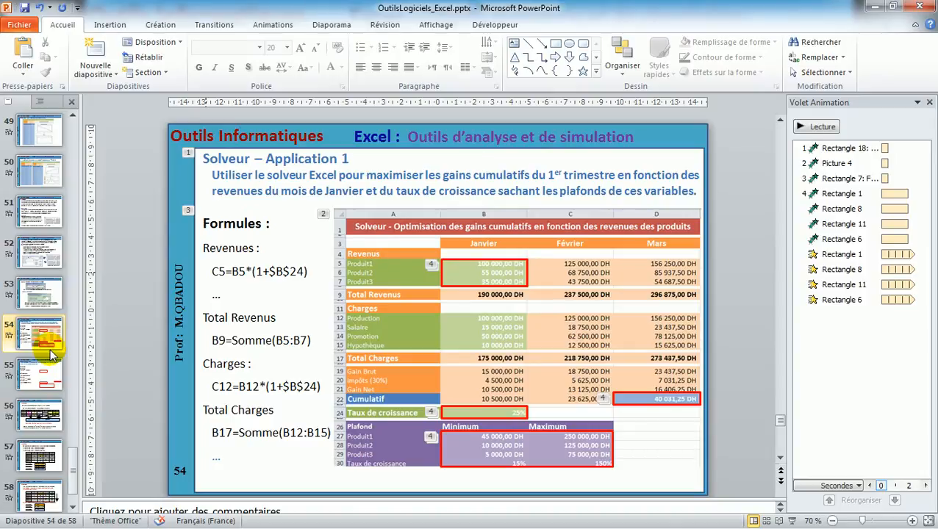
{"action": "key", "text": "alt"}
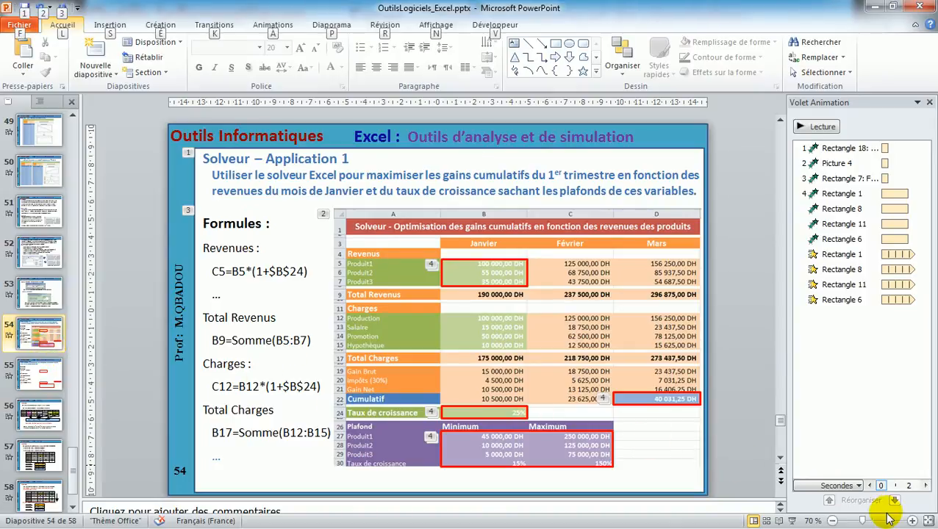
{"action": "left_click", "coordinate": [911, 521]}
{"action": "left_click", "coordinate": [911, 520]}
{"action": "left_click", "coordinate": [910, 521]}
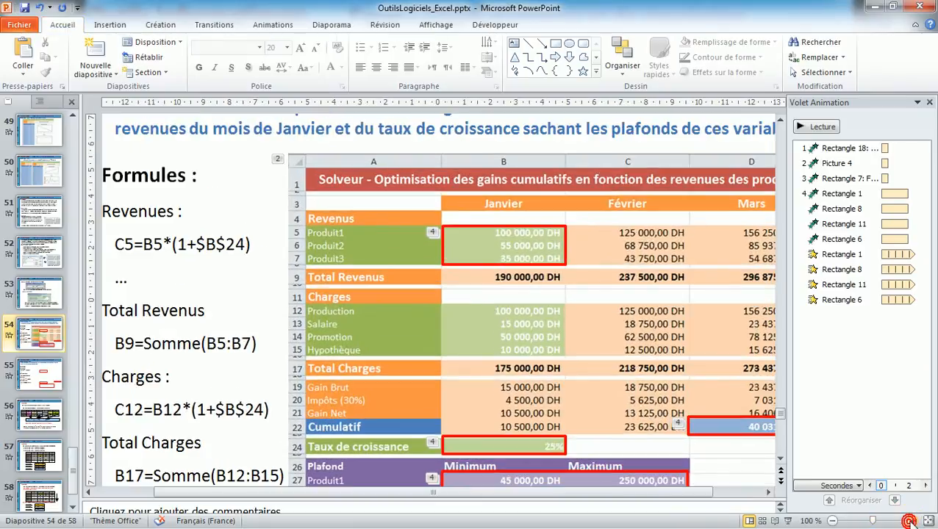
{"action": "left_click", "coordinate": [780, 460]}
{"action": "left_click", "coordinate": [780, 460]}
{"action": "left_click", "coordinate": [781, 459]}
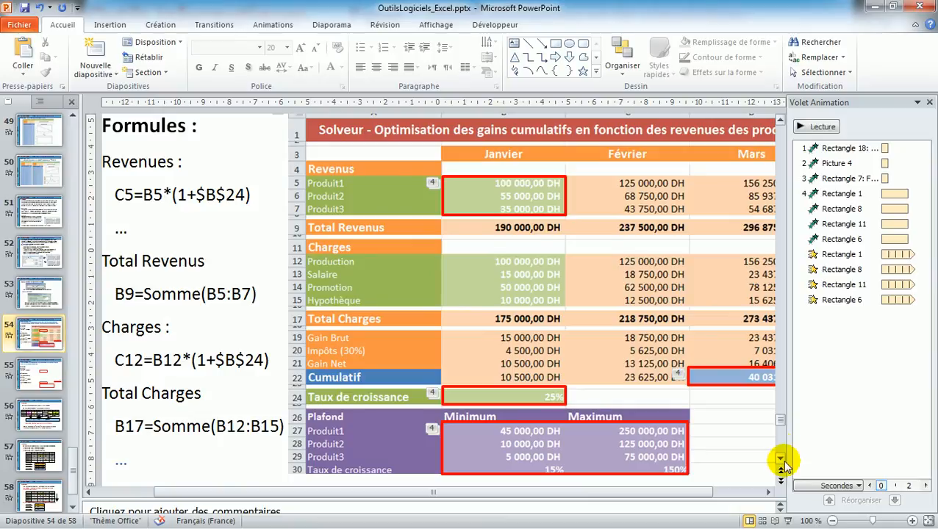
{"action": "left_click", "coordinate": [914, 27]}
{"action": "left_click", "coordinate": [930, 43]}
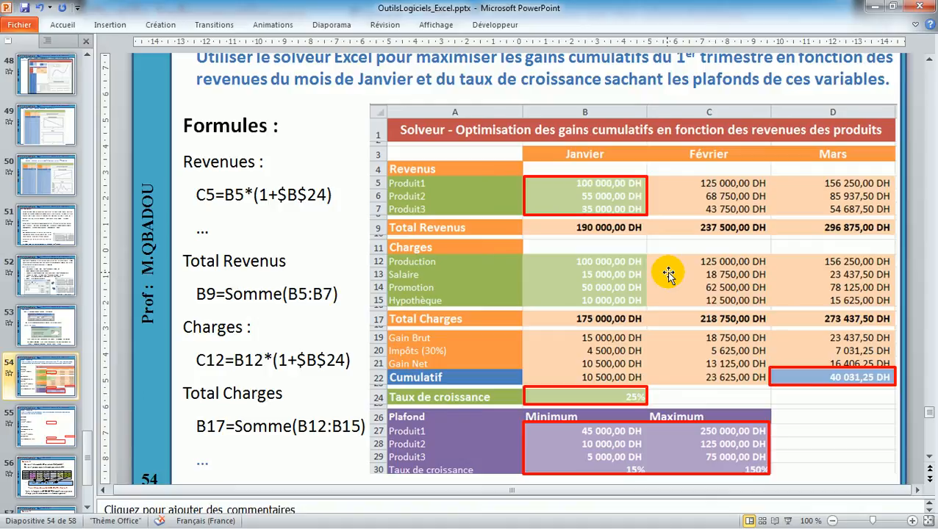
{"action": "key", "text": "alt+Tab"}
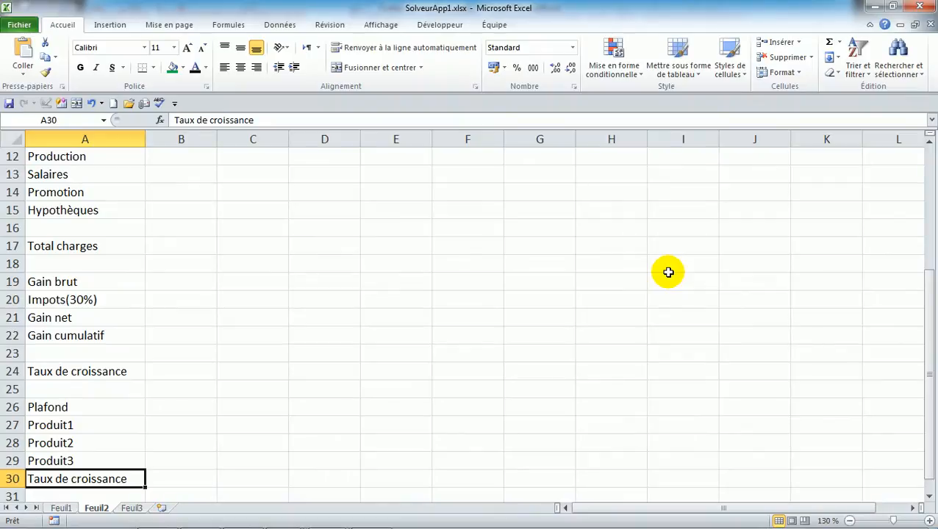
Step: Review the labels back up to the title in A1 and the month headings Janvier to Mars in row 3
{"action": "key", "text": "Up"}
{"action": "key", "text": "Up"}
{"action": "key", "text": "Up"}
{"action": "key", "text": "Up"}
{"action": "key", "text": "Up"}
{"action": "key", "text": "Up"}
{"action": "key", "text": "Up"}
{"action": "key", "text": "Up"}
{"action": "key", "text": "Up"}
{"action": "key", "text": "Up"}
{"action": "key", "text": "Up"}
{"action": "key", "text": "Up"}
{"action": "key", "text": "Up"}
{"action": "key", "text": "Up"}
{"action": "key", "text": "Up"}
{"action": "key", "text": "Up"}
{"action": "key", "text": "Up"}
{"action": "key", "text": "Up"}
{"action": "key", "text": "Up"}
{"action": "key", "text": "Up"}
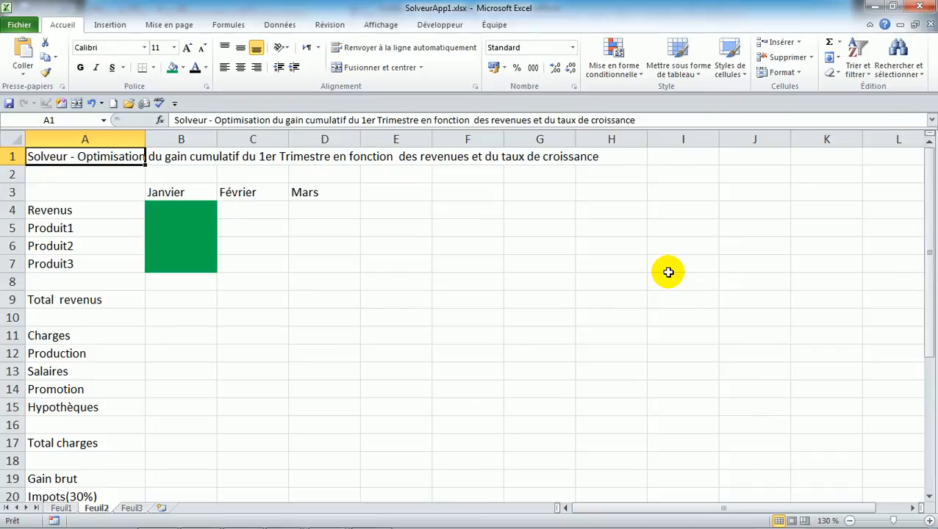
{"action": "key", "text": "Down"}
{"action": "key", "text": "Down"}
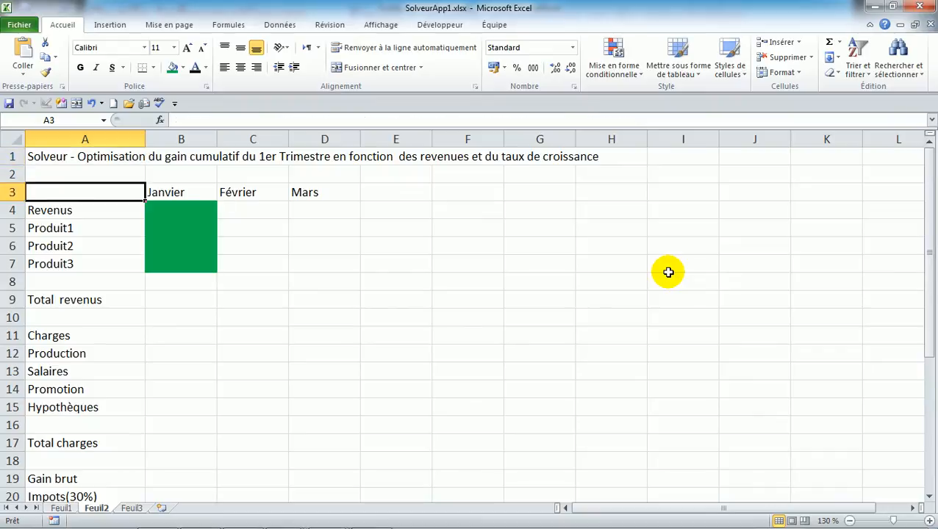
{"action": "key", "text": "Right"}
{"action": "key", "text": "Right"}
{"action": "key", "text": "Right"}
{"action": "key", "text": "Left"}
{"action": "key", "text": "Left"}
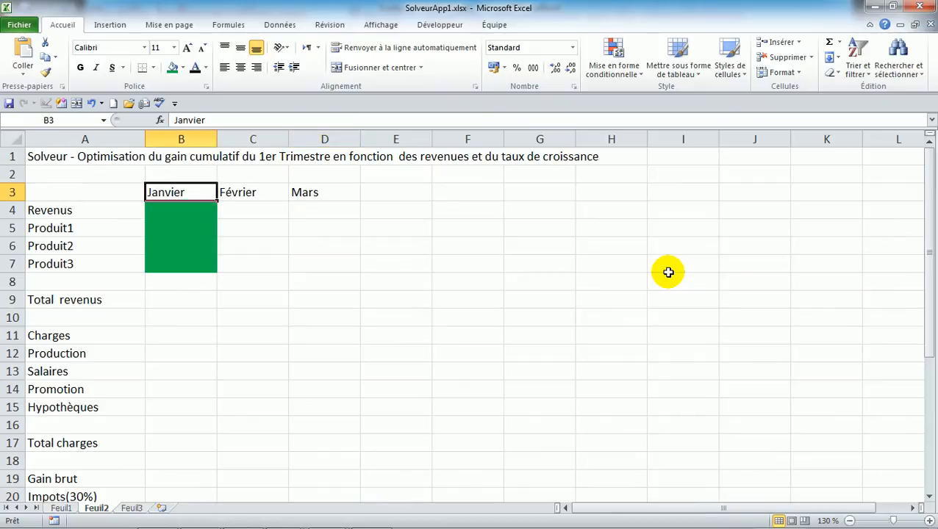
Step: Apply the Normal cell style to B4 beside "Revenus" to remove its green fill
{"action": "key", "text": "Down"}
{"action": "key", "text": "Left"}
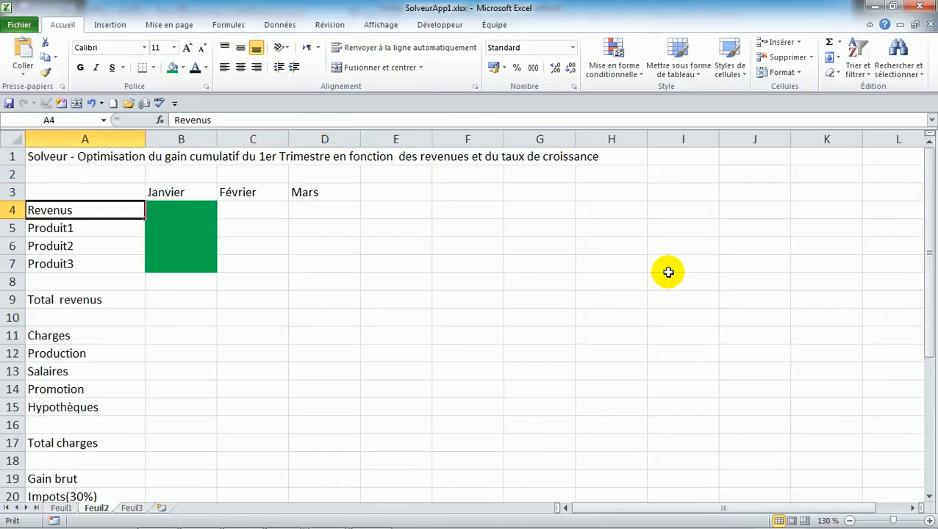
{"action": "key", "text": "Right"}
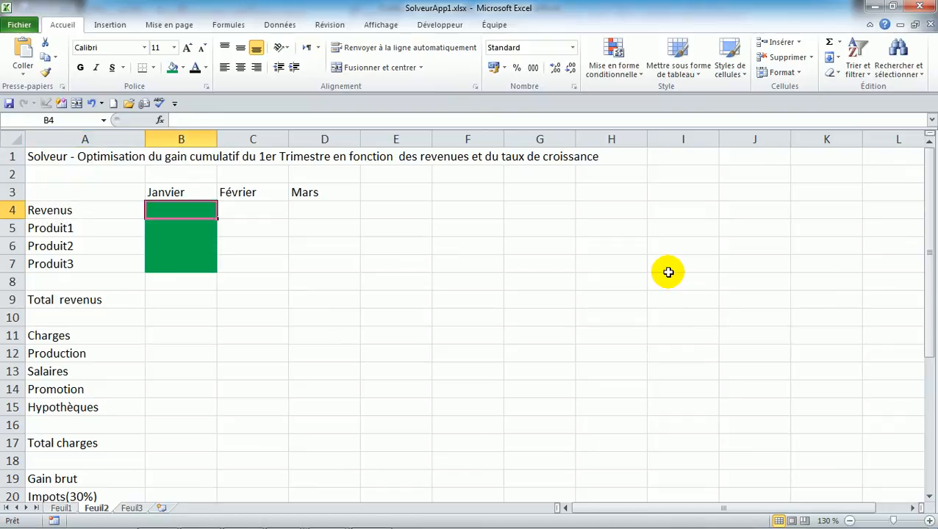
{"action": "left_click", "coordinate": [726, 67]}
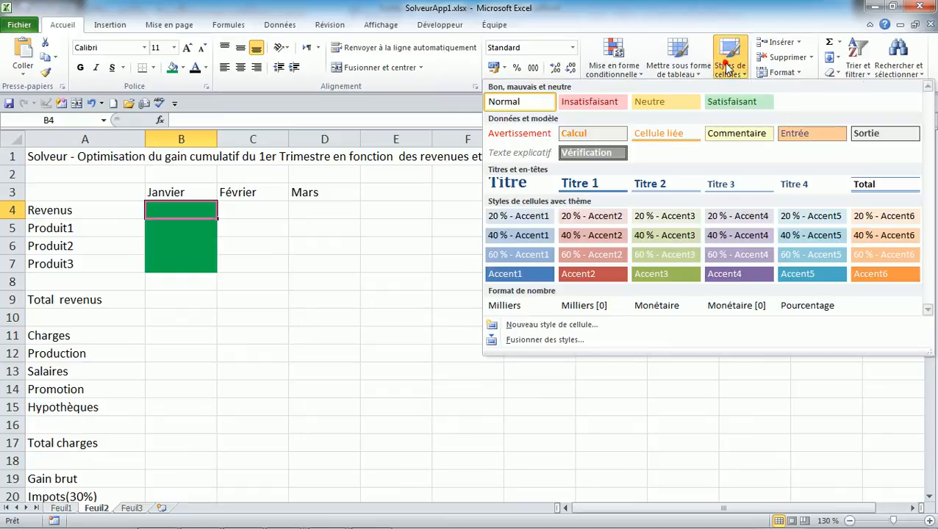
{"action": "left_click", "coordinate": [519, 101]}
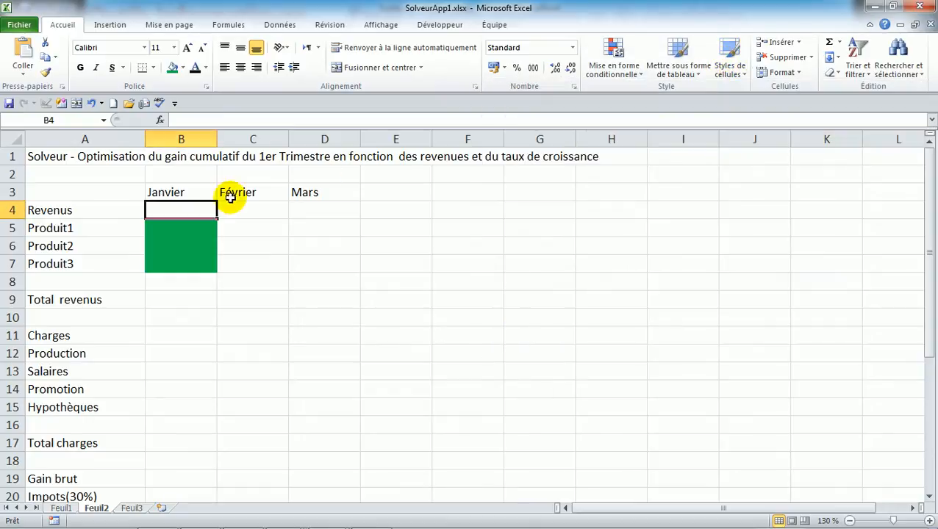
Step: Fill the Février and Mars product cells C5:D7 and the Total revenus row B9:D9 with light orange
{"action": "left_click_drag", "start_coordinate": [181, 229], "coordinate": [181, 258]}
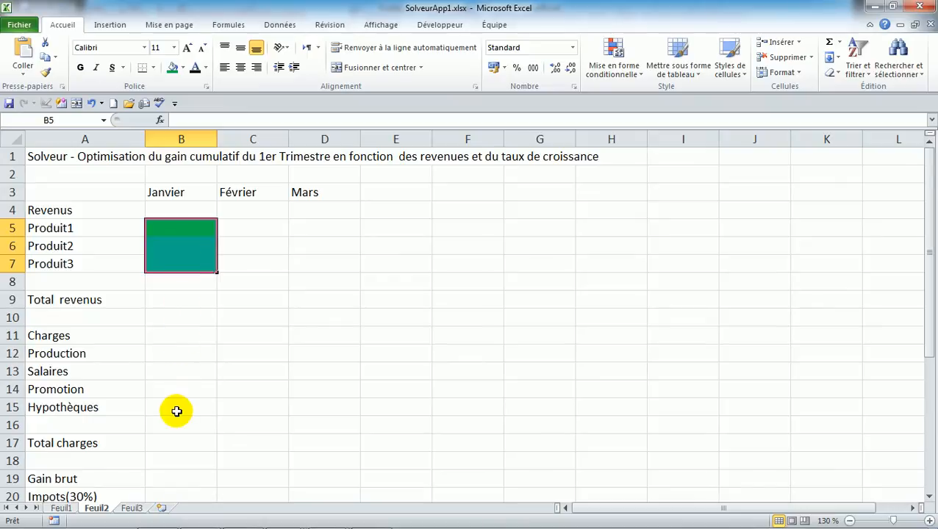
{"action": "left_click_drag", "start_coordinate": [250, 228], "coordinate": [301, 255]}
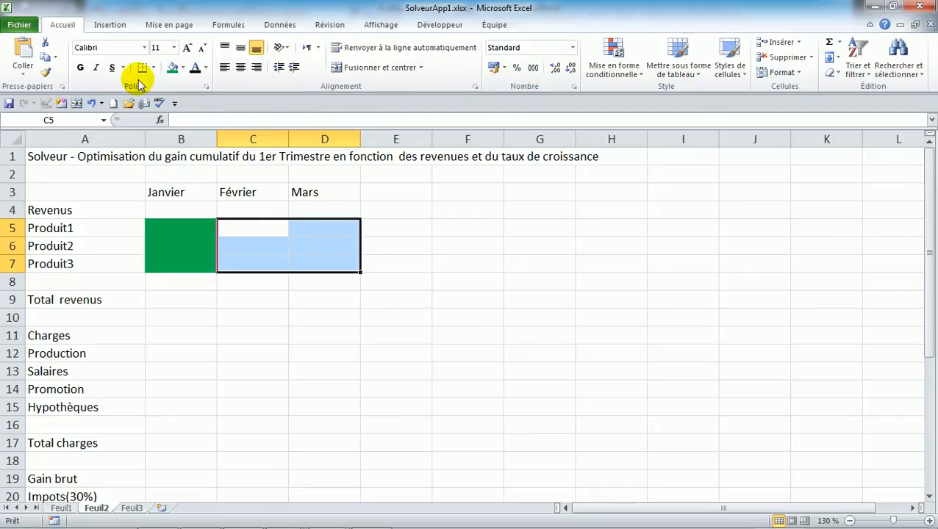
{"action": "left_click", "coordinate": [184, 68]}
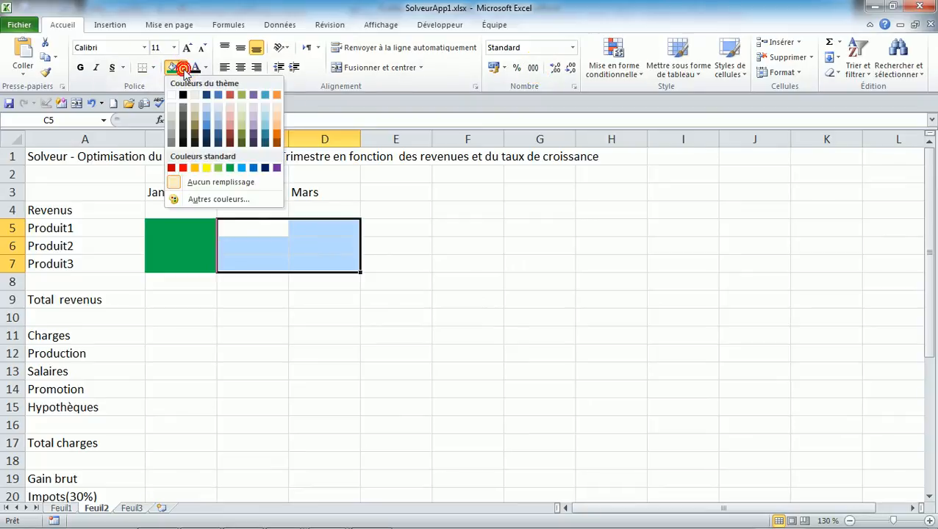
{"action": "left_click", "coordinate": [278, 125]}
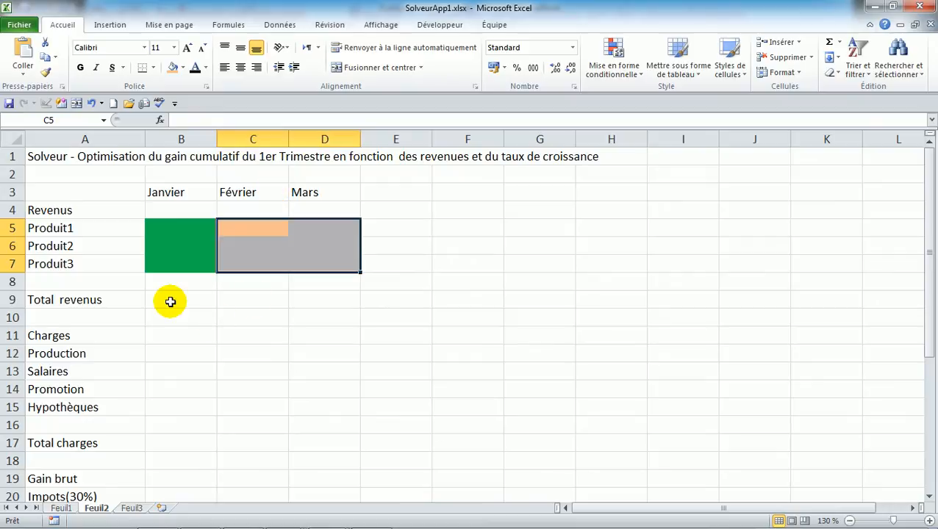
{"action": "left_click_drag", "start_coordinate": [166, 304], "coordinate": [332, 306]}
{"action": "key", "text": "F4"}
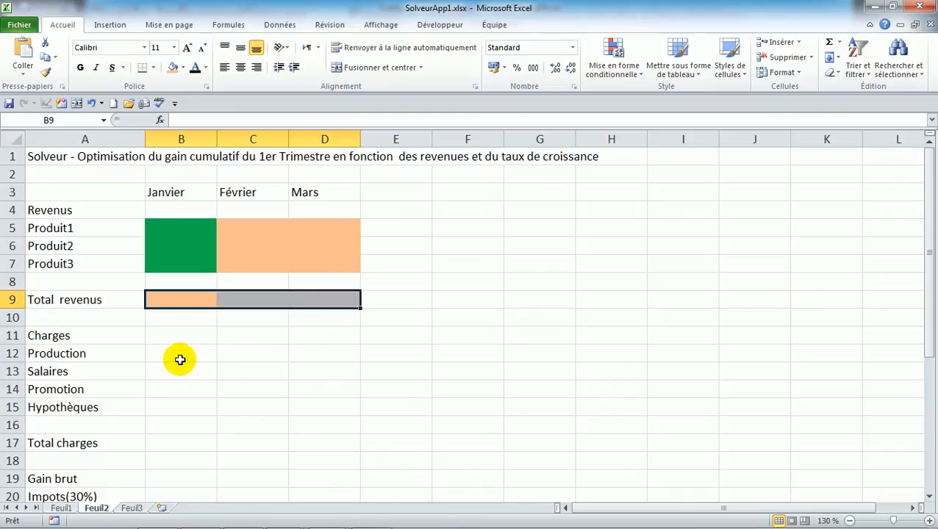
Step: Apply the same light orange fill to the Février and Mars charges C12:D15 and the Total charges row B17:D17
{"action": "left_click", "coordinate": [171, 336]}
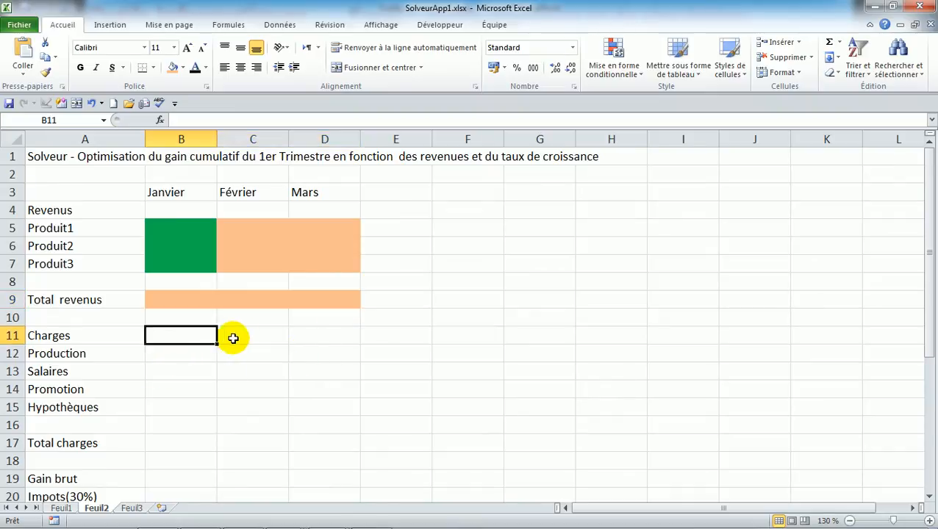
{"action": "left_click_drag", "start_coordinate": [247, 353], "coordinate": [303, 400]}
{"action": "key", "text": "F4"}
{"action": "left_click_drag", "start_coordinate": [188, 441], "coordinate": [312, 451]}
{"action": "key", "text": "F4"}
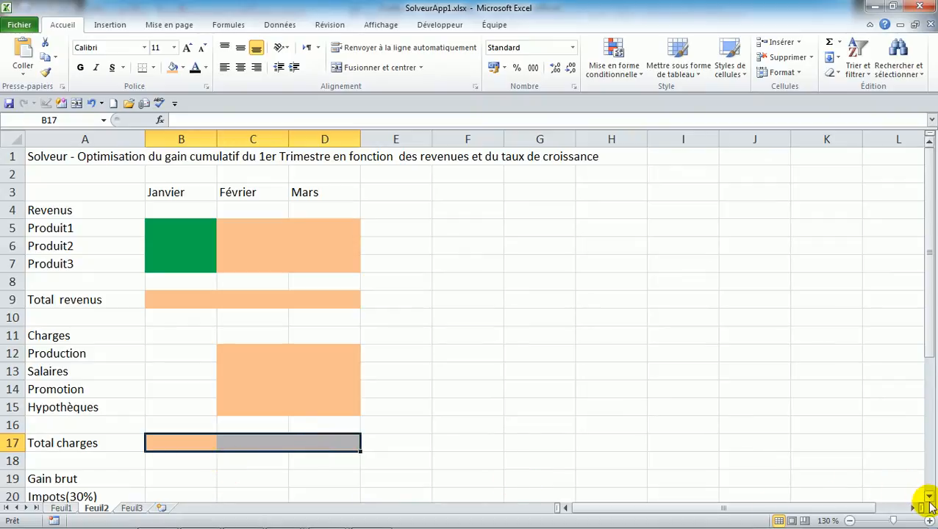
Step: Apply the same light orange fill to B19:D22, covering Gain brut through Gain cumulatif for all three months
{"action": "left_click_drag", "start_coordinate": [930, 498], "coordinate": [930, 499]}
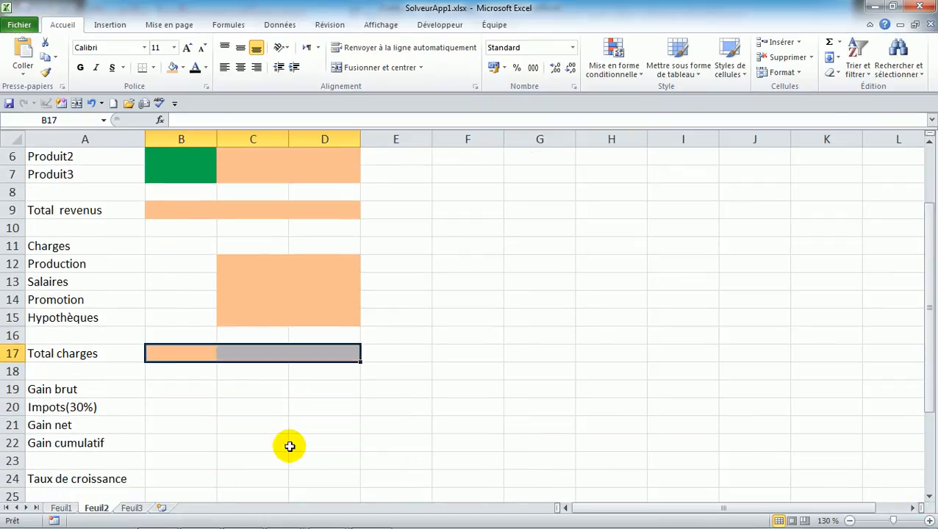
{"action": "left_click_drag", "start_coordinate": [159, 394], "coordinate": [295, 445]}
{"action": "key", "text": "F4"}
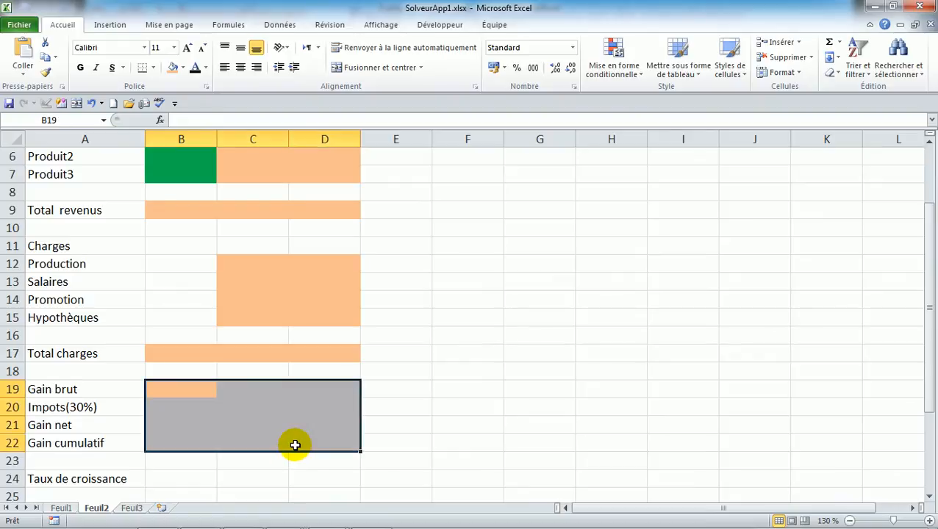
Step: Fill cell B24 beside "Taux de croissance" with the standard green
{"action": "left_click", "coordinate": [209, 476]}
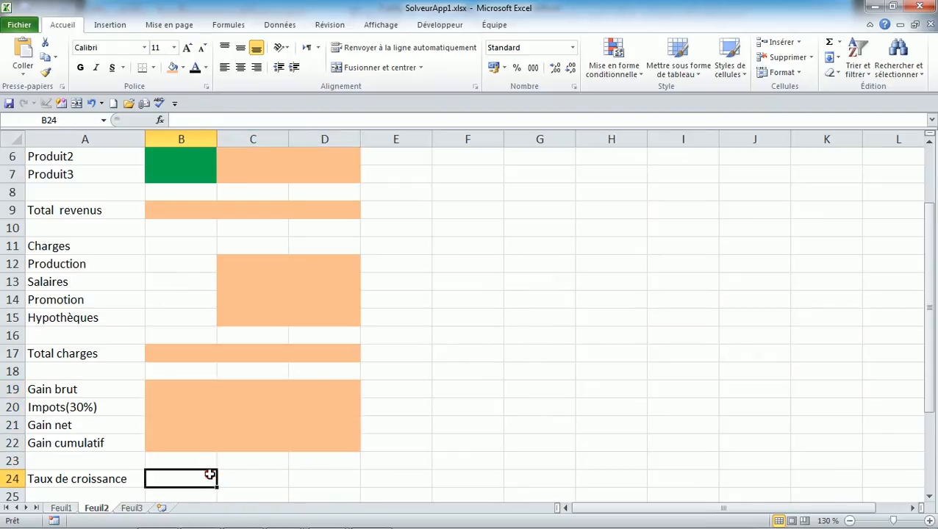
{"action": "left_click", "coordinate": [184, 68]}
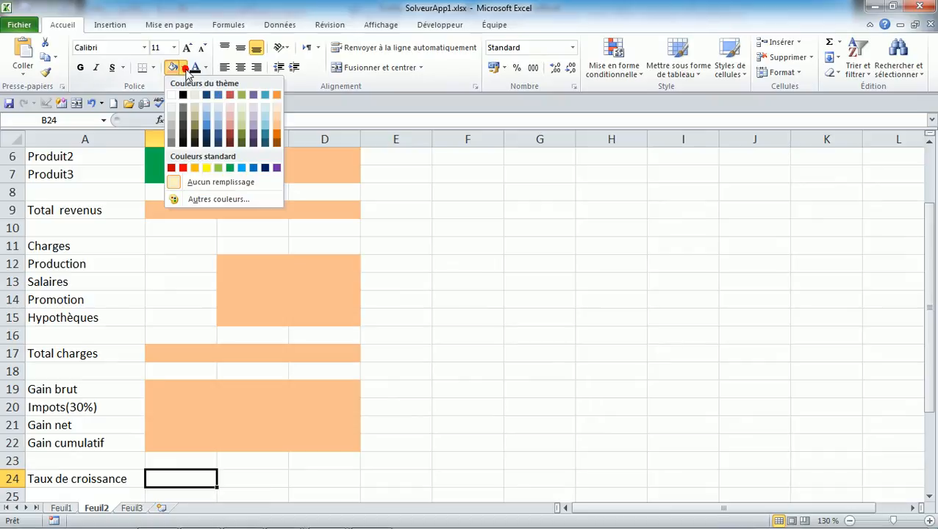
{"action": "left_click", "coordinate": [230, 169]}
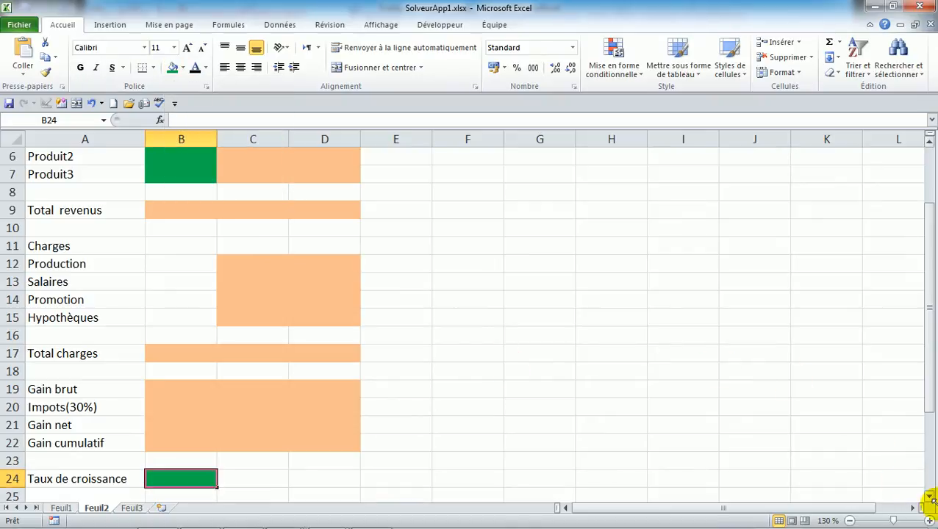
Step: Enter the headings "Min" in B26 and "Max" in C26 beside "Plafond"
{"action": "left_click_drag", "start_coordinate": [930, 500], "coordinate": [935, 506]}
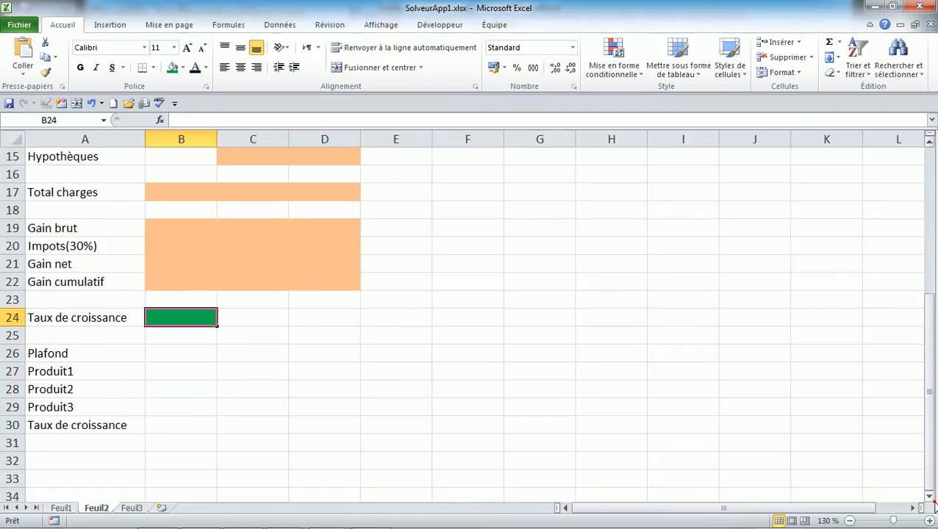
{"action": "left_click", "coordinate": [186, 354]}
{"action": "type", "text": "Min"}
{"action": "key", "text": "Tab"}
{"action": "type", "text": "Ma"}
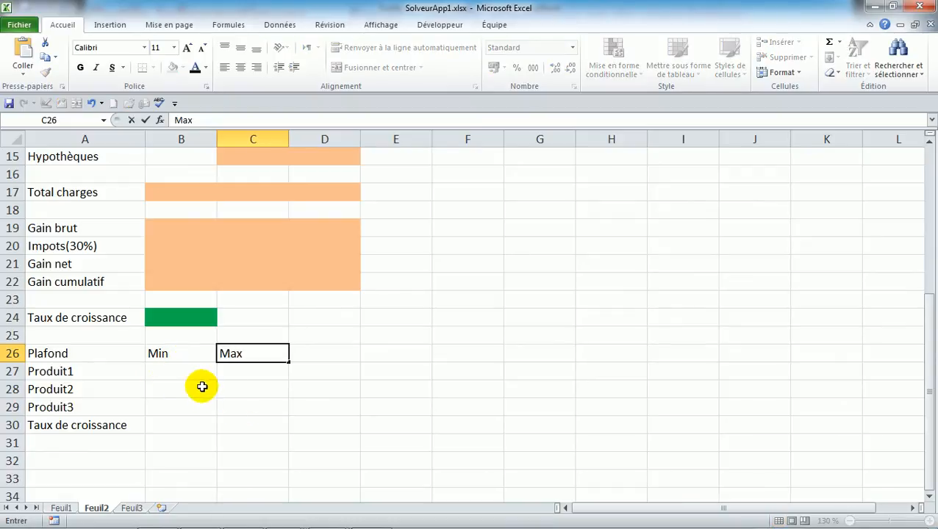
Step: Fill the minimum and maximum ceiling cells B27:C30 with light purple
{"action": "left_click_drag", "start_coordinate": [195, 376], "coordinate": [247, 423]}
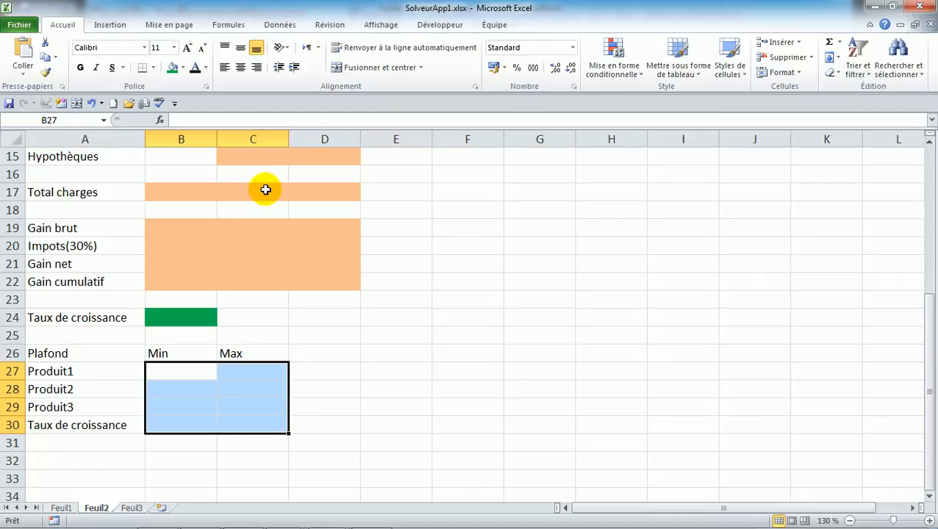
{"action": "left_click", "coordinate": [185, 69]}
{"action": "left_click", "coordinate": [253, 117]}
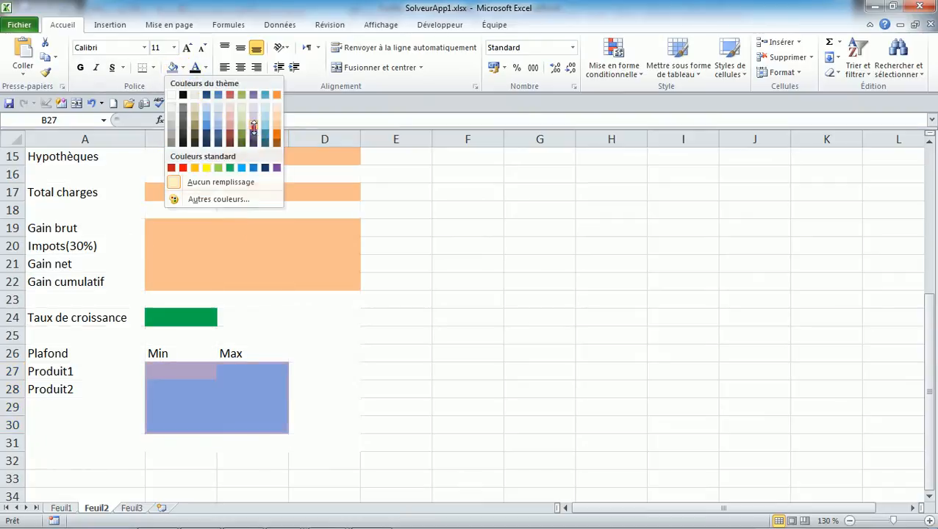
{"action": "left_click", "coordinate": [285, 288]}
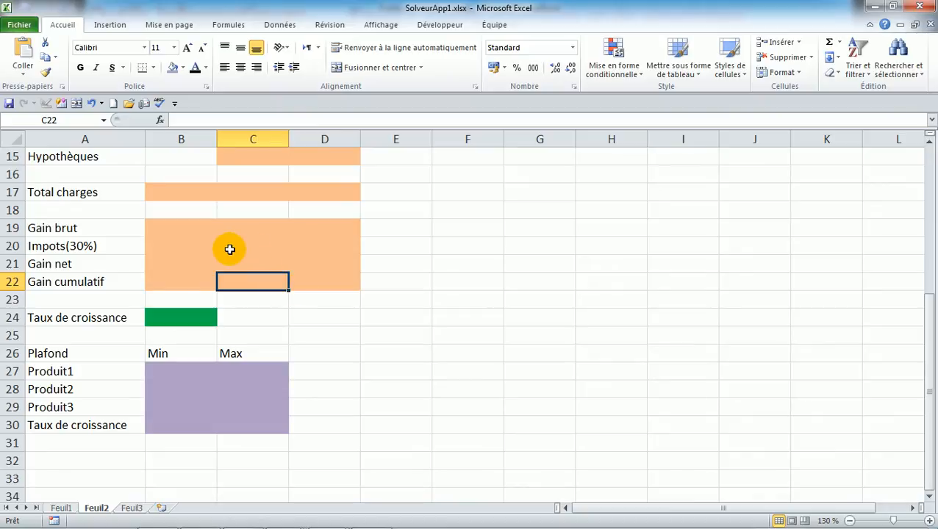
Step: Fill the Mars "Gain cumulatif" cell D22 with the standard blue
{"action": "left_click", "coordinate": [324, 284]}
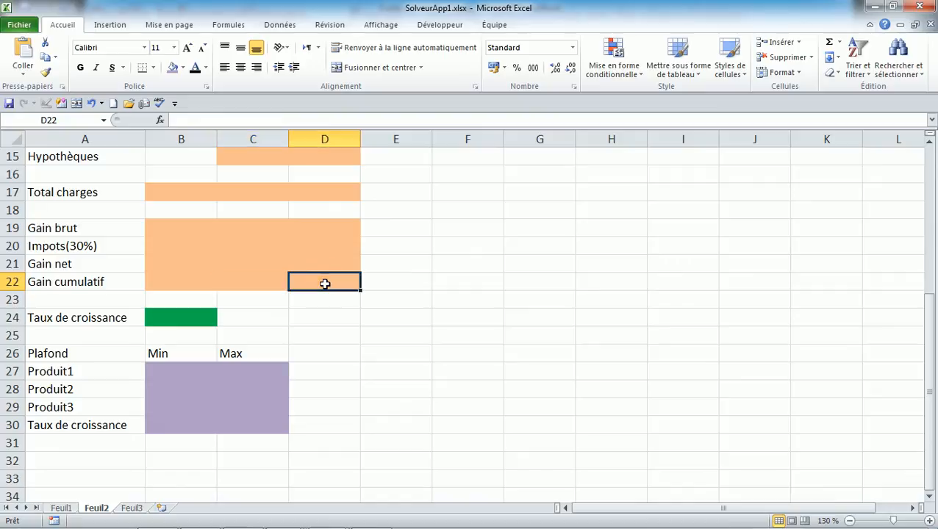
{"action": "left_click", "coordinate": [181, 68]}
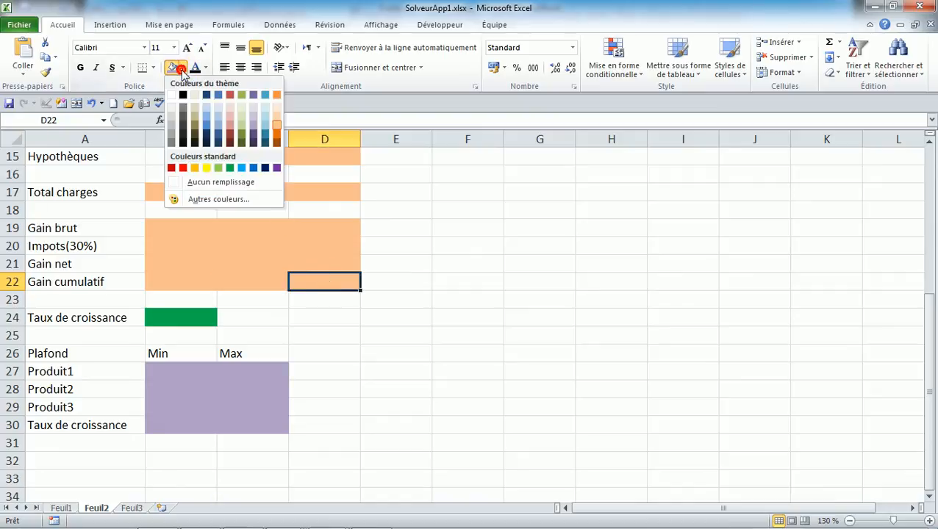
{"action": "left_click", "coordinate": [254, 170]}
{"action": "left_click", "coordinate": [416, 331]}
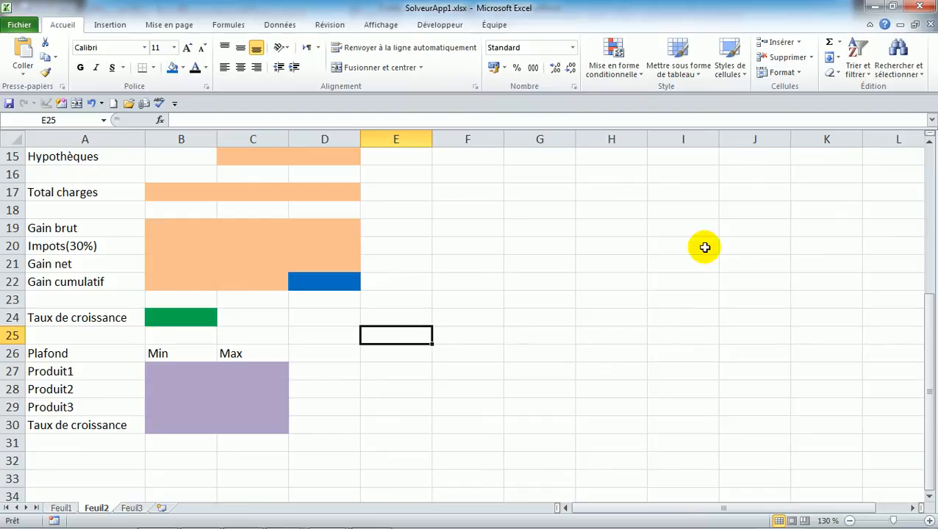
Step: Minimize the ribbon and review the table's colour coding from the title down to the Plafond row
{"action": "left_click_drag", "start_coordinate": [930, 147], "coordinate": [930, 147]}
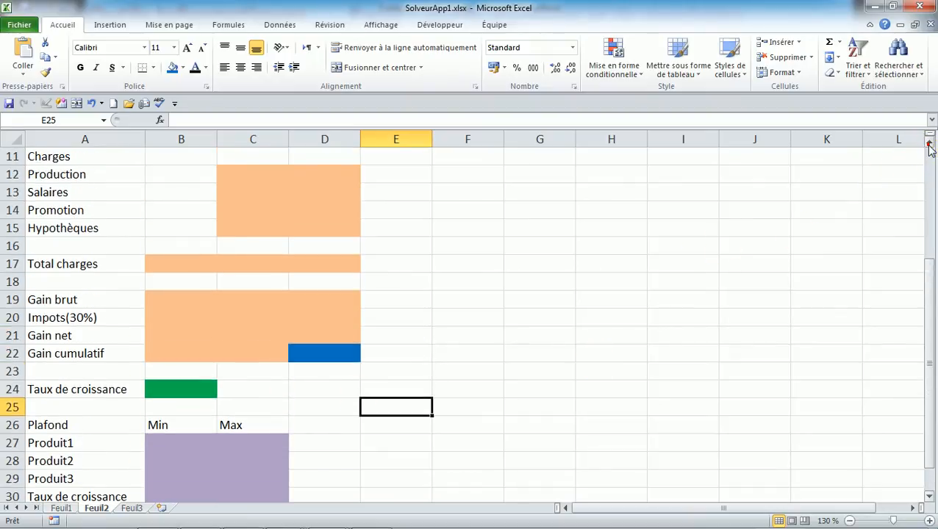
{"action": "left_click", "coordinate": [869, 27]}
{"action": "left_click", "coordinate": [934, 103]}
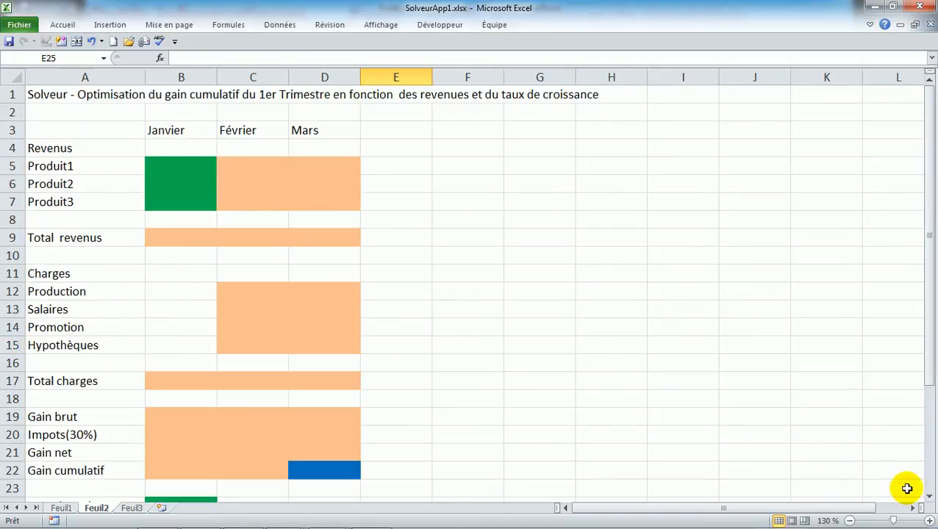
{"action": "left_click", "coordinate": [930, 500]}
{"action": "left_click", "coordinate": [929, 500]}
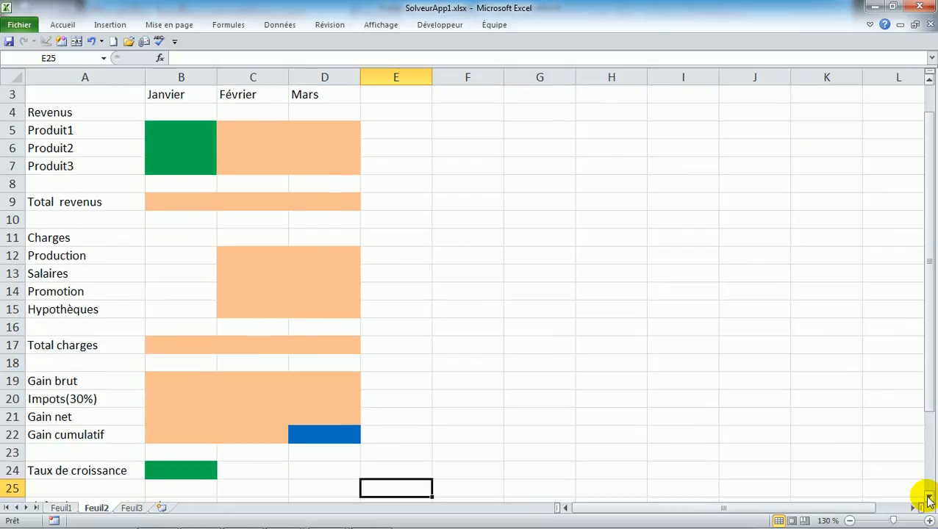
{"action": "left_click", "coordinate": [929, 500]}
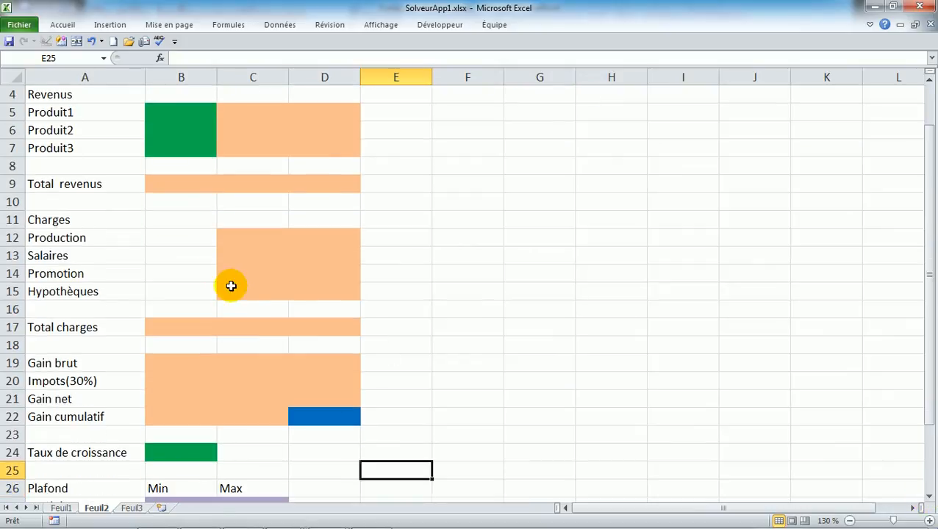
Step: Restore the ribbon and fill the Janvier charges B12:B15, from Production to Hypothèques, with the standard green
{"action": "left_click", "coordinate": [190, 240]}
{"action": "left_click_drag", "start_coordinate": [191, 250], "coordinate": [198, 284]}
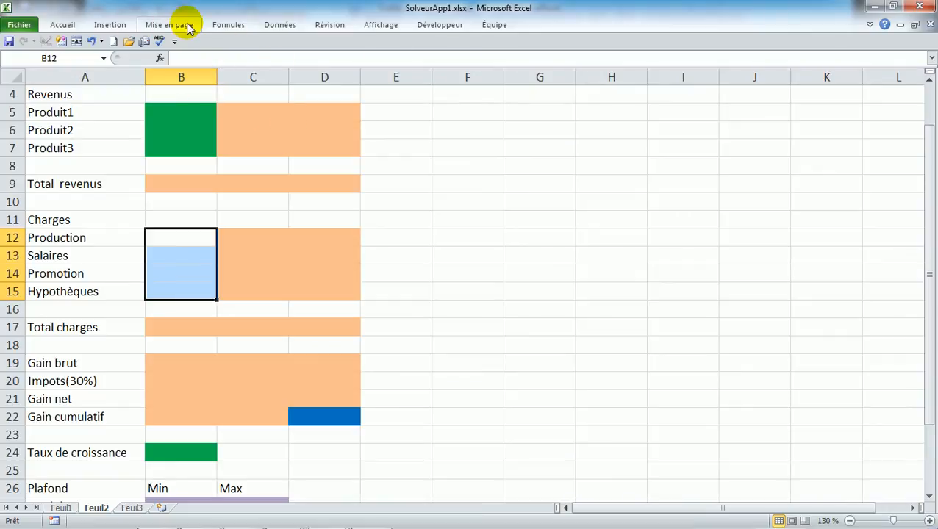
{"action": "left_click", "coordinate": [870, 24]}
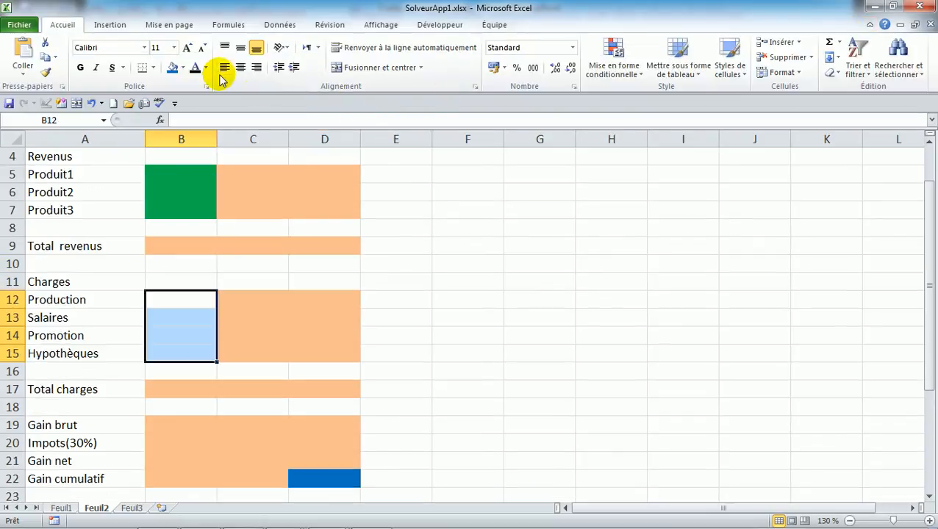
{"action": "left_click", "coordinate": [184, 67]}
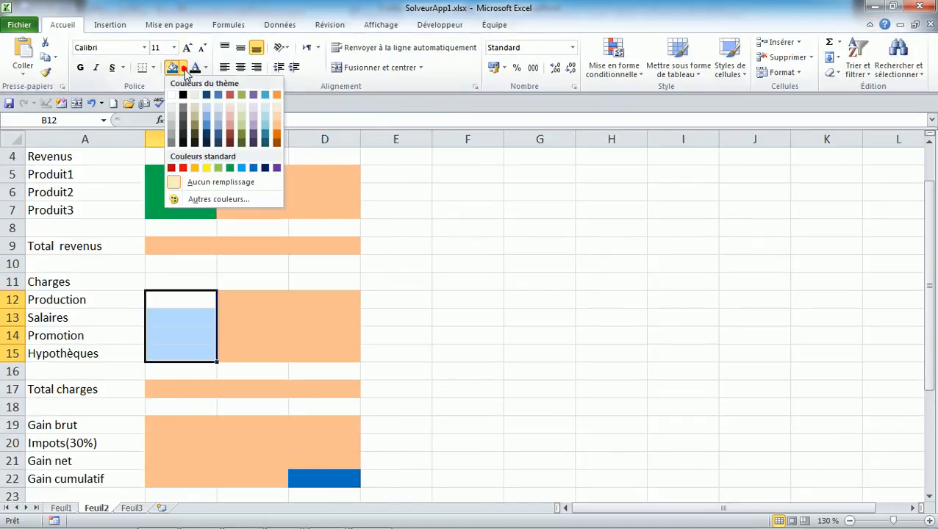
{"action": "left_click", "coordinate": [230, 167]}
{"action": "left_click", "coordinate": [546, 319]}
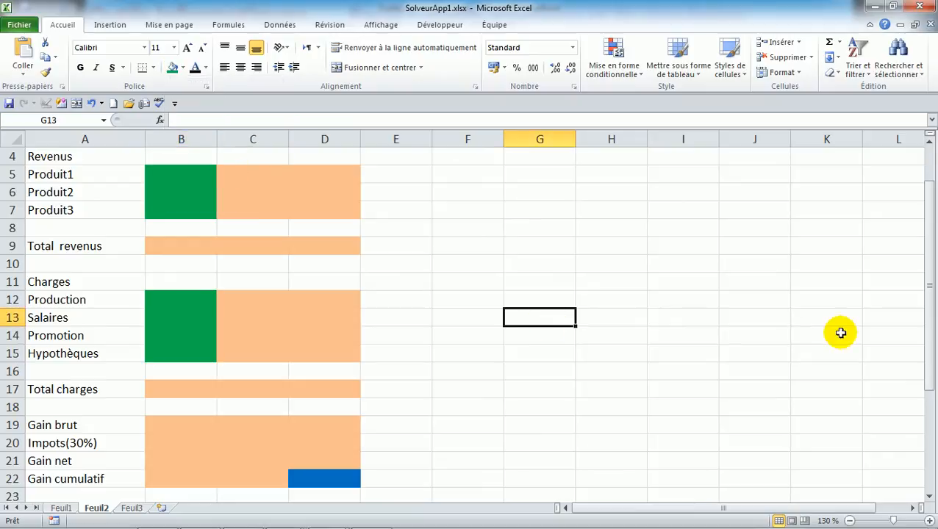
Step: Minimize the ribbon and review the colour-coded areas, from the Plafond rows back up to revenues, Total revenus and the orange charges cells
{"action": "left_click", "coordinate": [870, 24]}
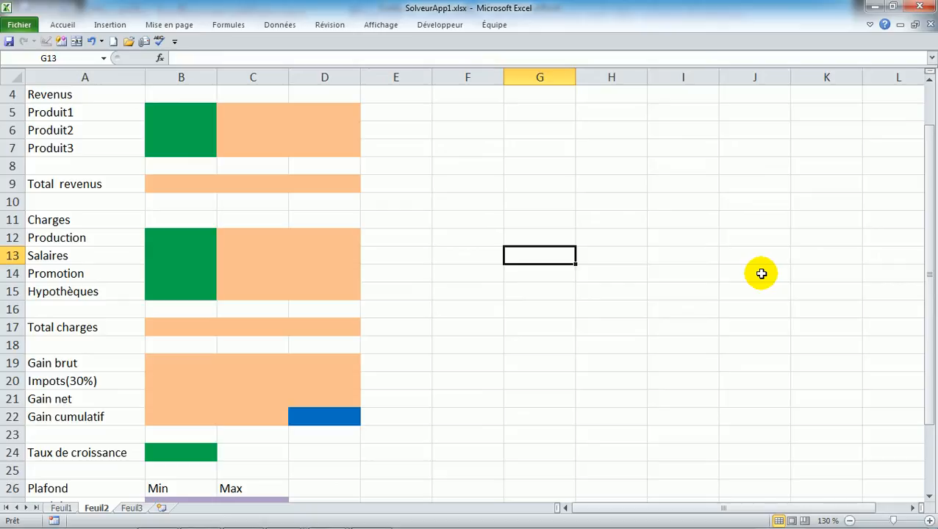
{"action": "left_click", "coordinate": [931, 461]}
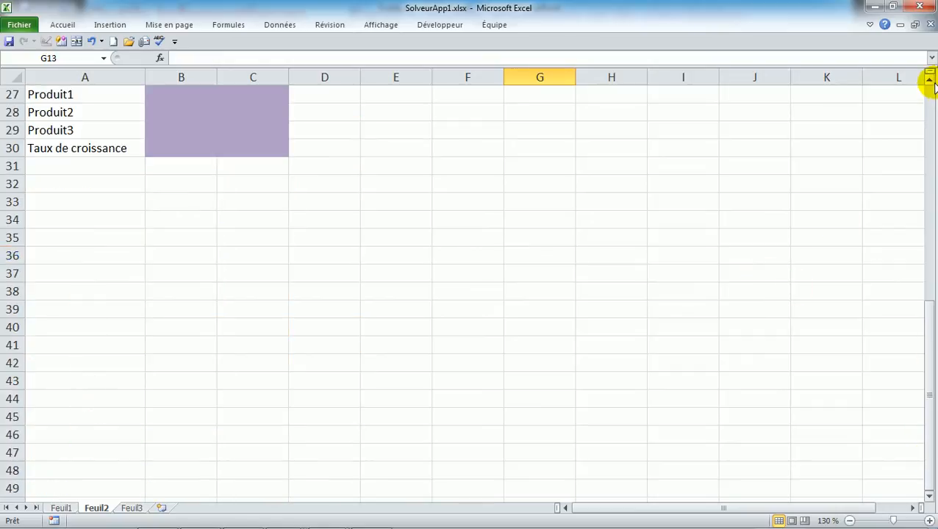
{"action": "left_click_drag", "start_coordinate": [930, 79], "coordinate": [930, 81]}
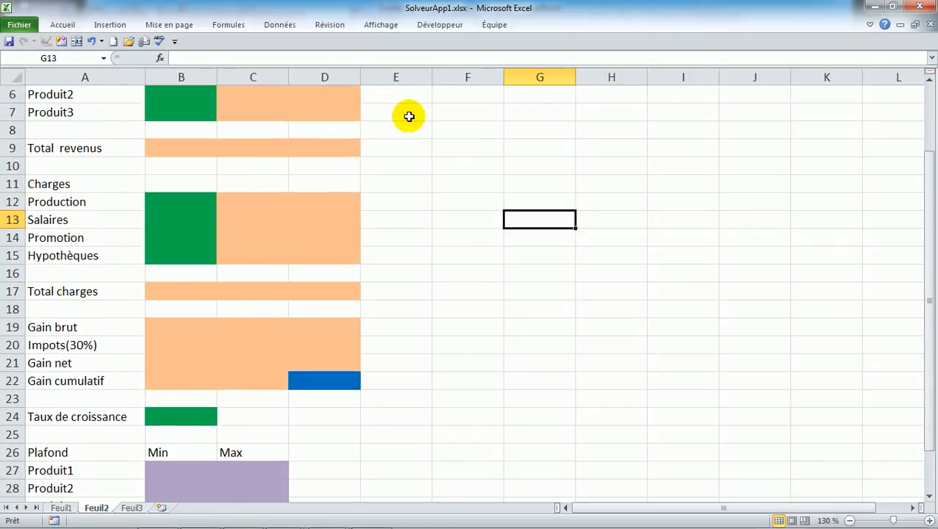
{"action": "left_click", "coordinate": [930, 81]}
{"action": "left_click", "coordinate": [930, 81]}
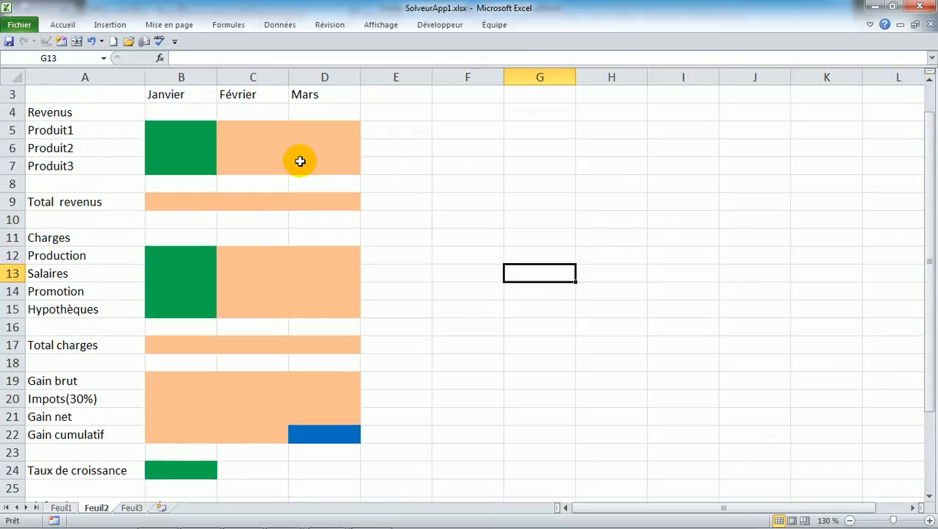
{"action": "left_click_drag", "start_coordinate": [266, 132], "coordinate": [318, 161]}
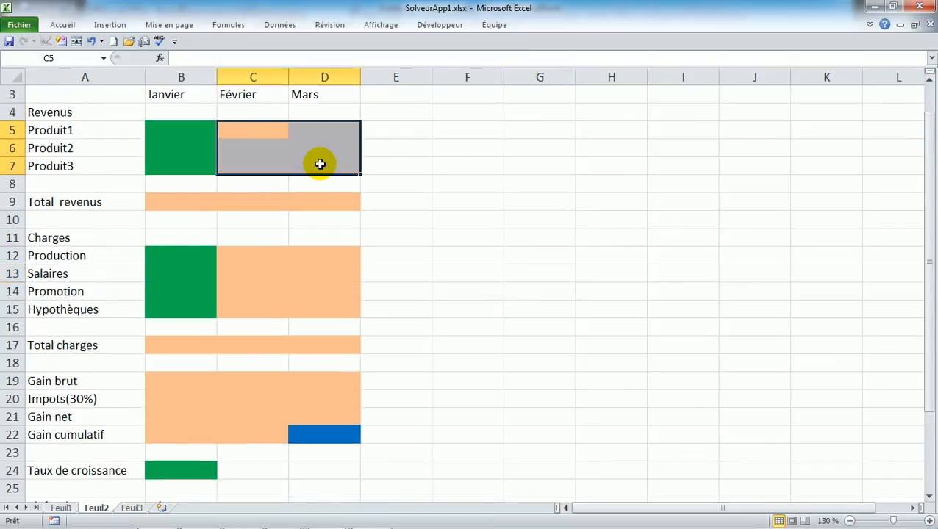
{"action": "left_click", "coordinate": [193, 201]}
{"action": "left_click_drag", "start_coordinate": [193, 202], "coordinate": [316, 204]}
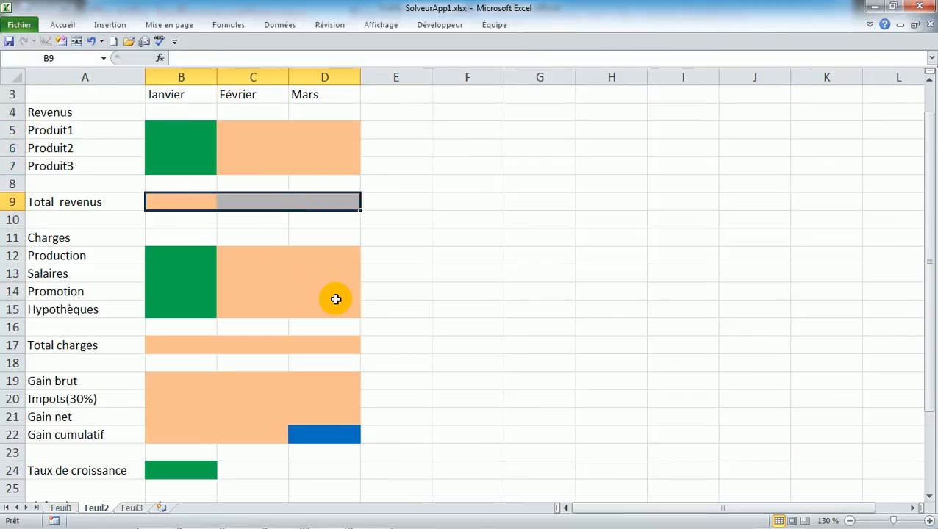
{"action": "left_click", "coordinate": [285, 309]}
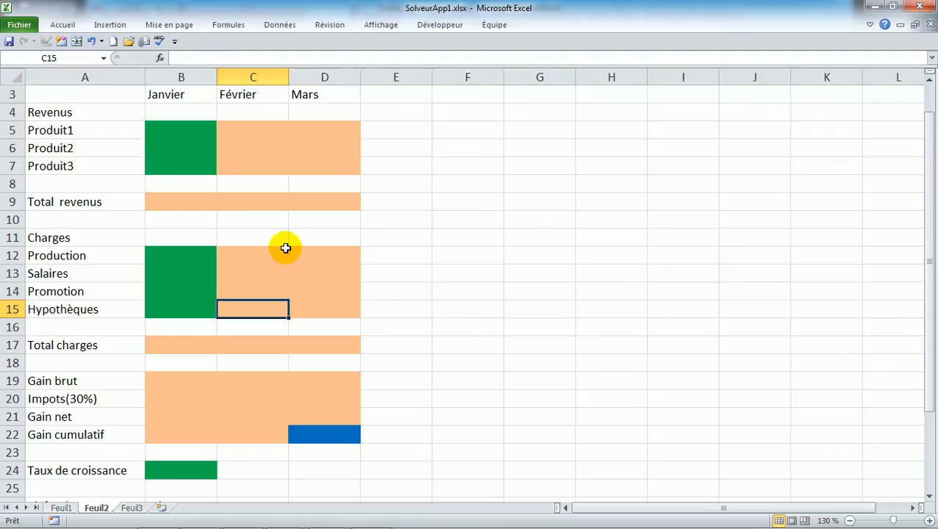
Step: Review the orange calculation areas: Février–Mars revenues, Total revenus, Février–Mars charges, Total charges and the gain rows
{"action": "left_click", "coordinate": [255, 129]}
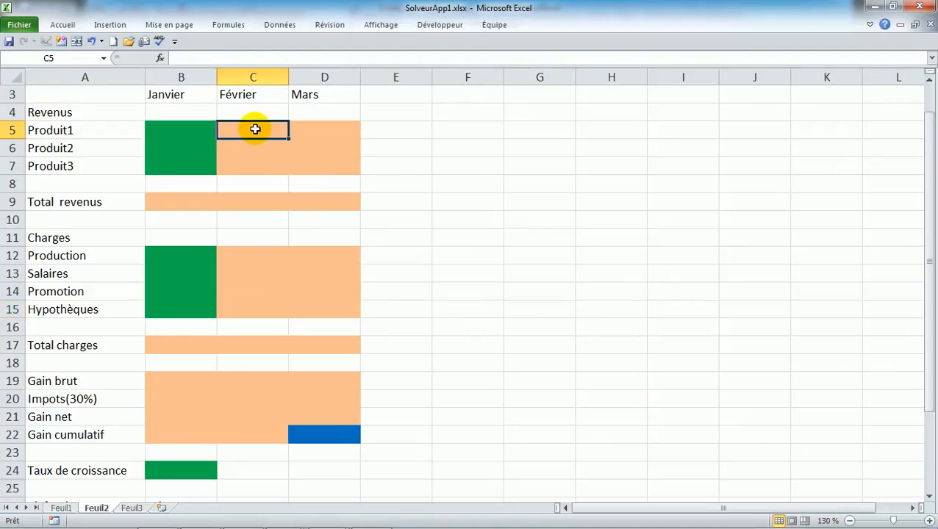
{"action": "left_click_drag", "start_coordinate": [247, 127], "coordinate": [331, 168]}
{"action": "left_click_drag", "start_coordinate": [200, 208], "coordinate": [320, 210]}
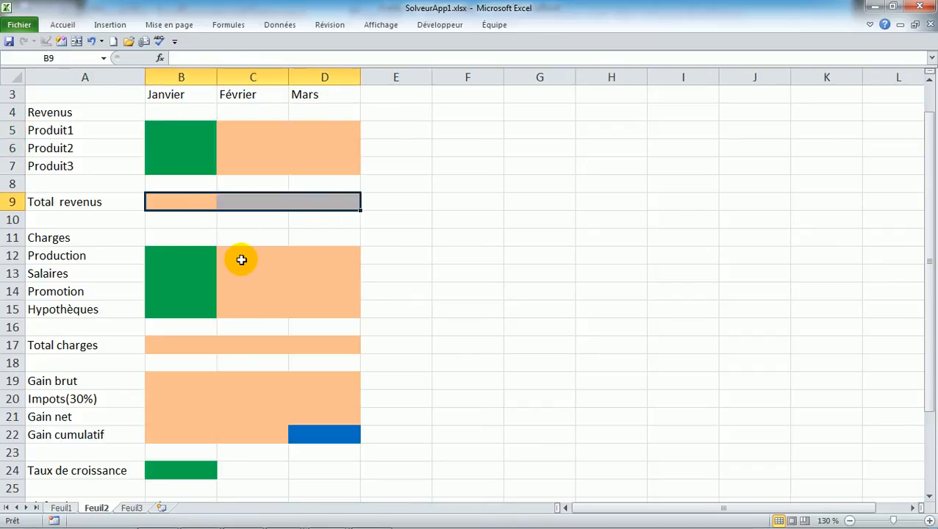
{"action": "left_click_drag", "start_coordinate": [250, 253], "coordinate": [324, 306]}
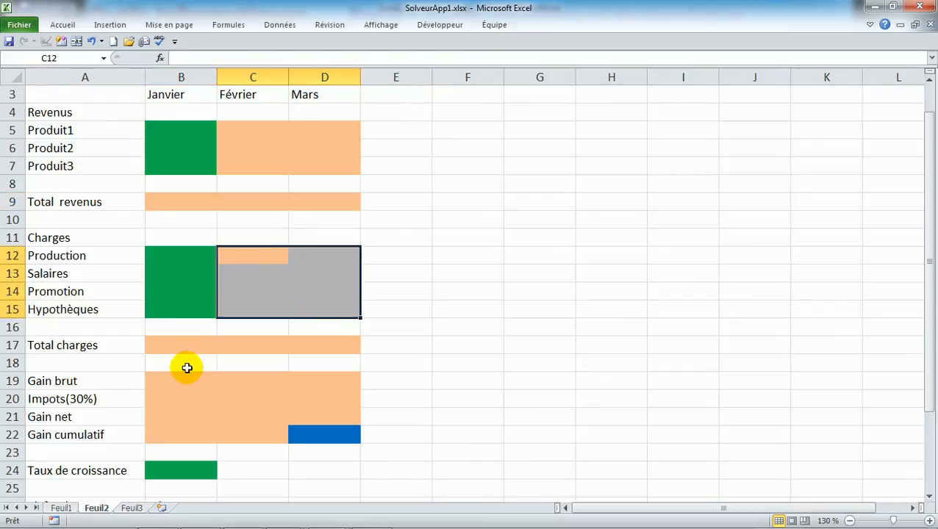
{"action": "left_click_drag", "start_coordinate": [168, 349], "coordinate": [336, 349]}
{"action": "left_click_drag", "start_coordinate": [192, 379], "coordinate": [237, 428]}
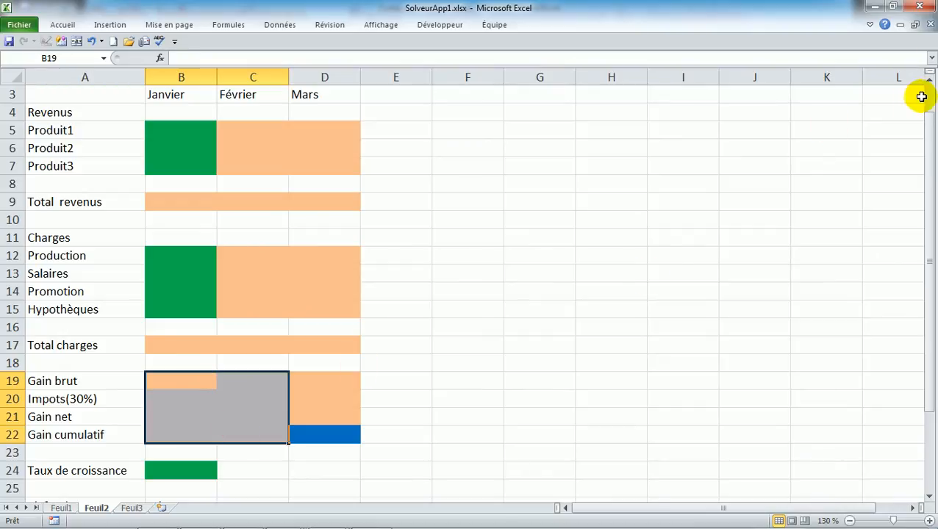
Step: Enter 100000 as the Janvier revenue of Produit1 in B5 and enlarge the sheet view to 150 %
{"action": "scroll", "coordinate": [930, 103], "scroll_direction": "up", "scroll_amount": 1}
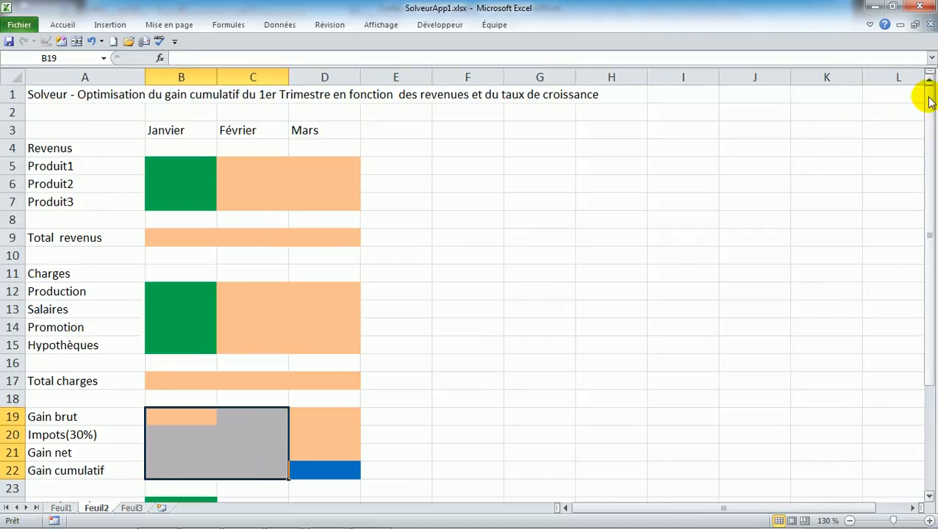
{"action": "left_click", "coordinate": [173, 167]}
{"action": "type", "text": "100000"}
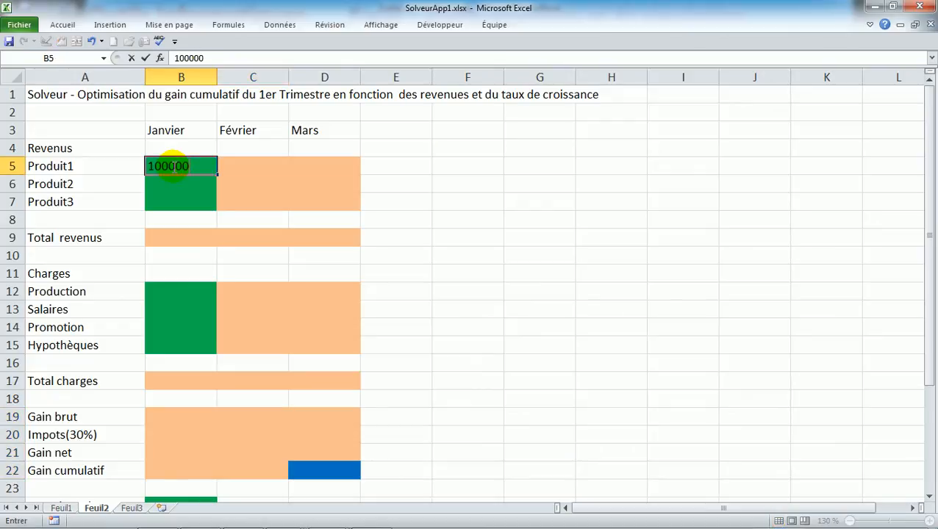
{"action": "key", "text": "Return"}
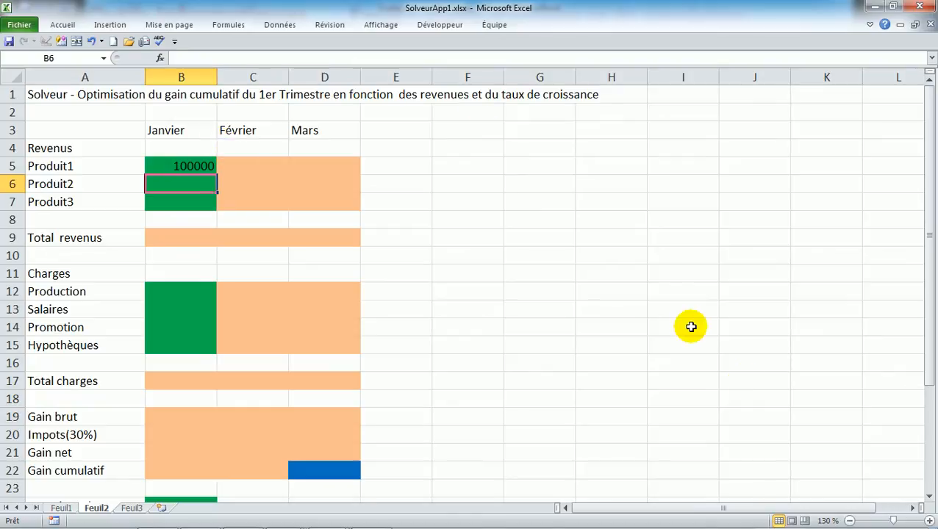
{"action": "left_click", "coordinate": [930, 520]}
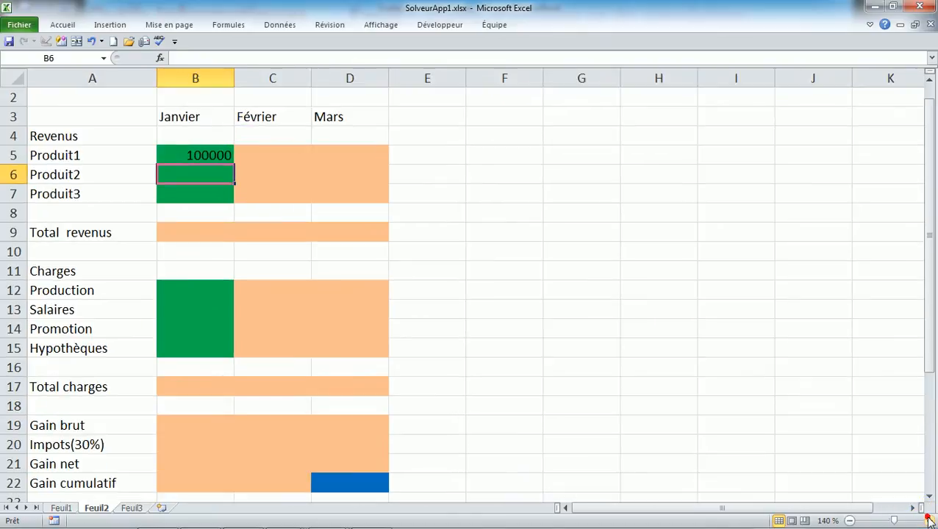
{"action": "left_click", "coordinate": [930, 520]}
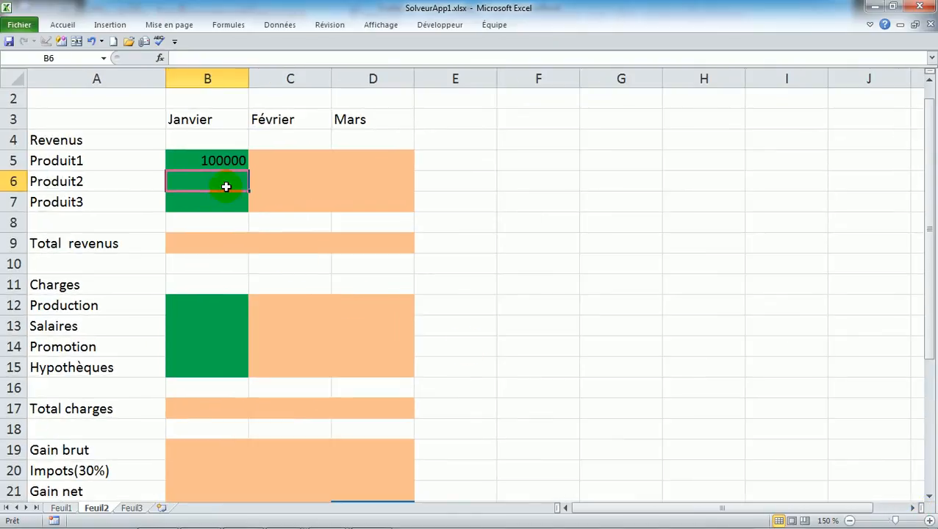
Step: Enter the Janvier revenues 55000 for Produit2 in B6 and 35000 for Produit3 in B7, consulting the PowerPoint slide
{"action": "key", "text": "alt+Tab"}
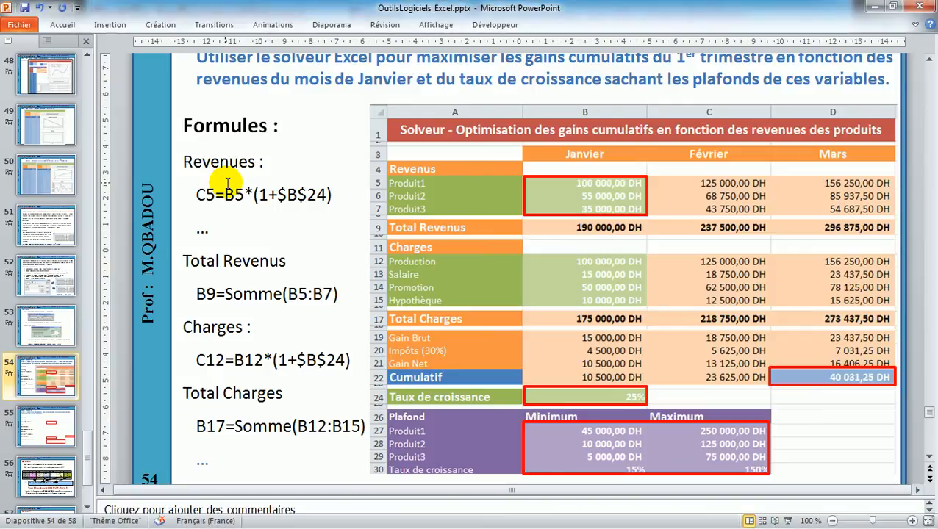
{"action": "key", "text": "alt+Tab"}
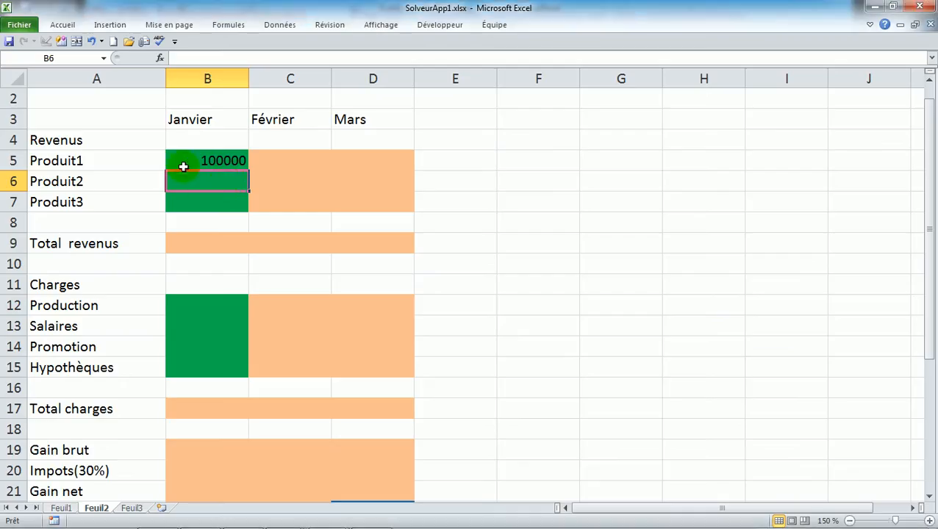
{"action": "type", "text": "55"}
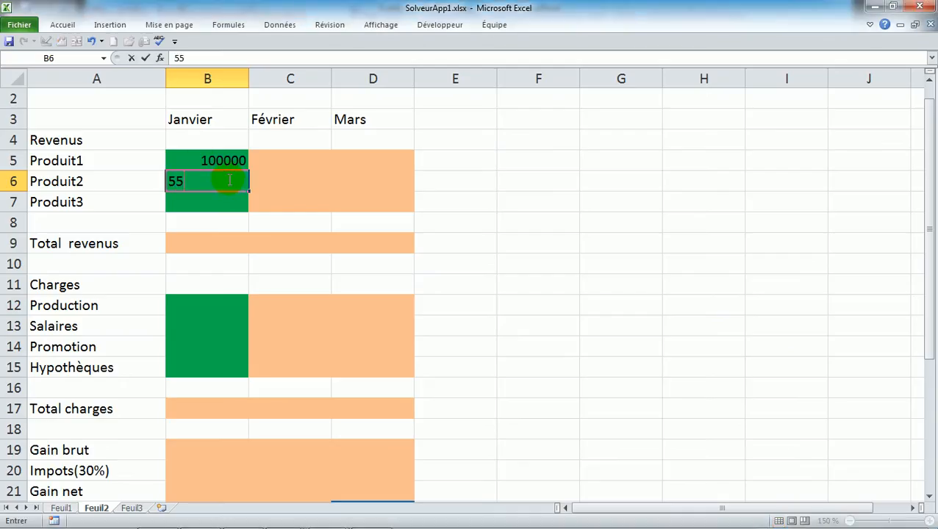
{"action": "type", "text": "000"}
{"action": "key", "text": "Return"}
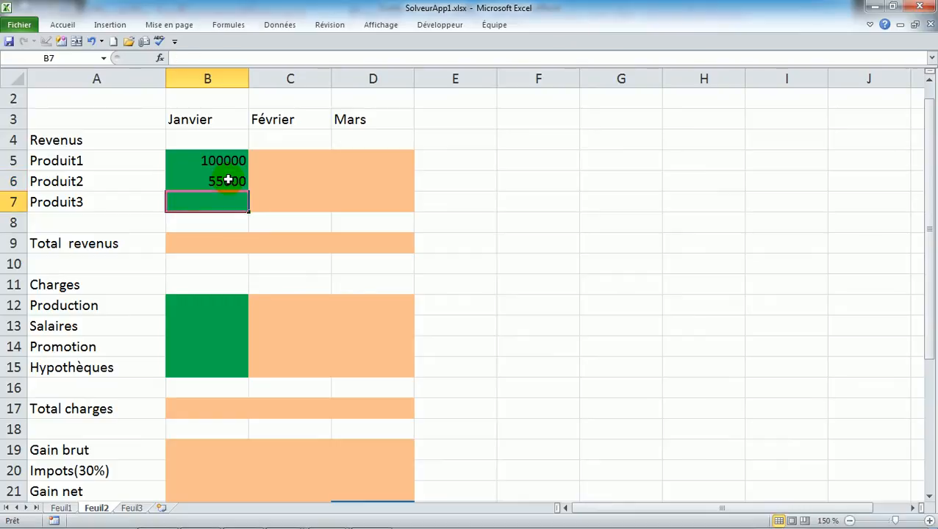
{"action": "key", "text": "alt+Tab"}
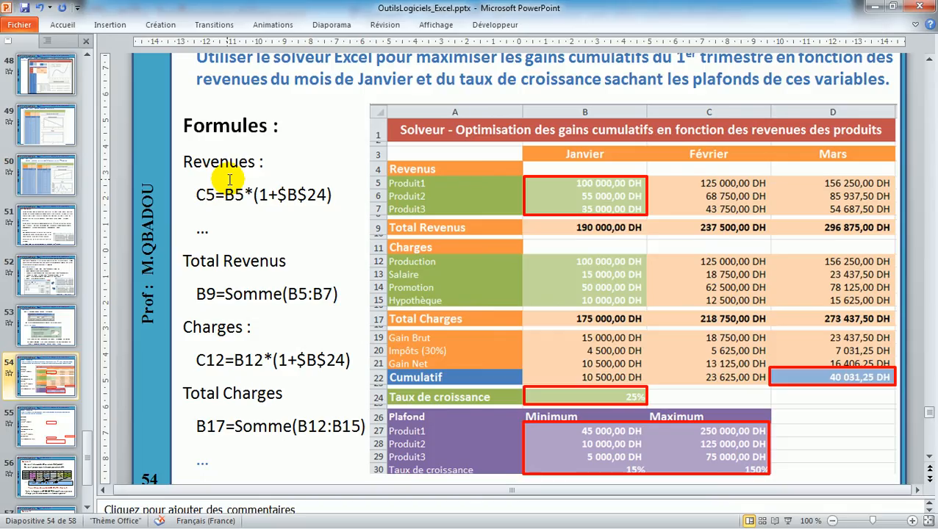
{"action": "key", "text": "alt+Tab"}
{"action": "type", "text": "35000"}
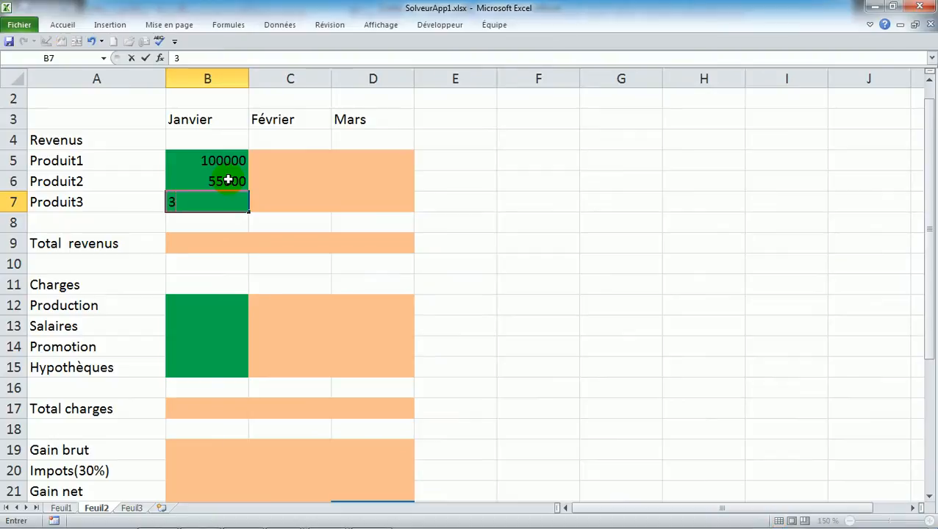
{"action": "key", "text": "Return"}
Step: Enter 100000 as the Janvier Production charge in B12, checking the figure on the PowerPoint slide
{"action": "key", "text": "Return"}
{"action": "key", "text": "Return"}
{"action": "key", "text": "Return"}
{"action": "key", "text": "Return"}
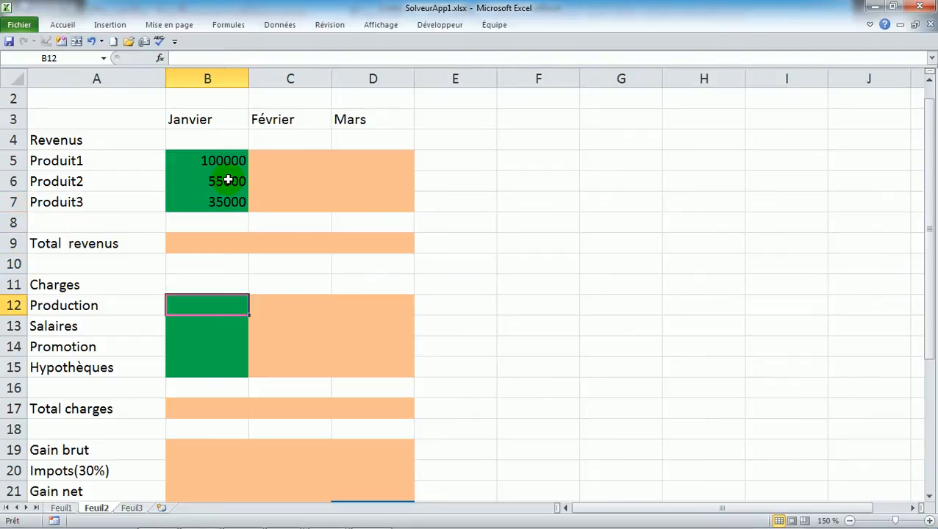
{"action": "key", "text": "alt+Tab"}
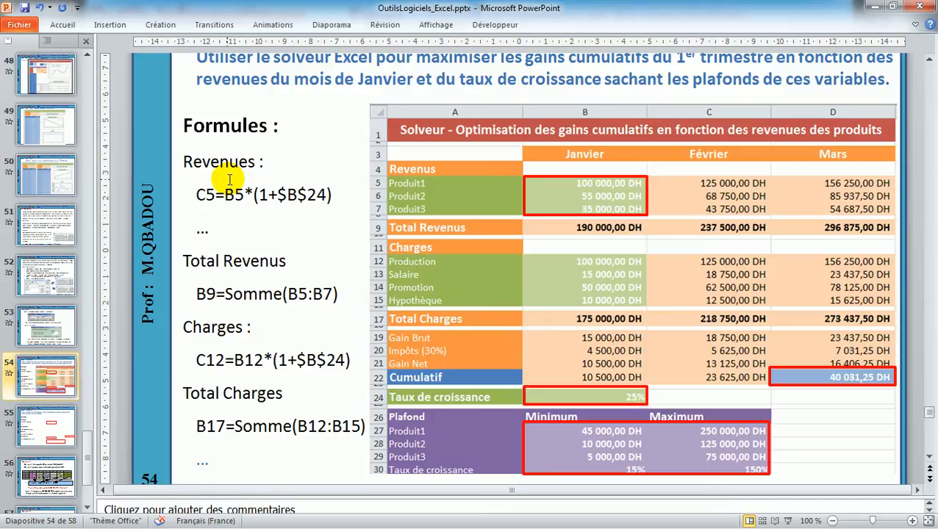
{"action": "key", "text": "alt+Tab"}
{"action": "type", "text": "100000"}
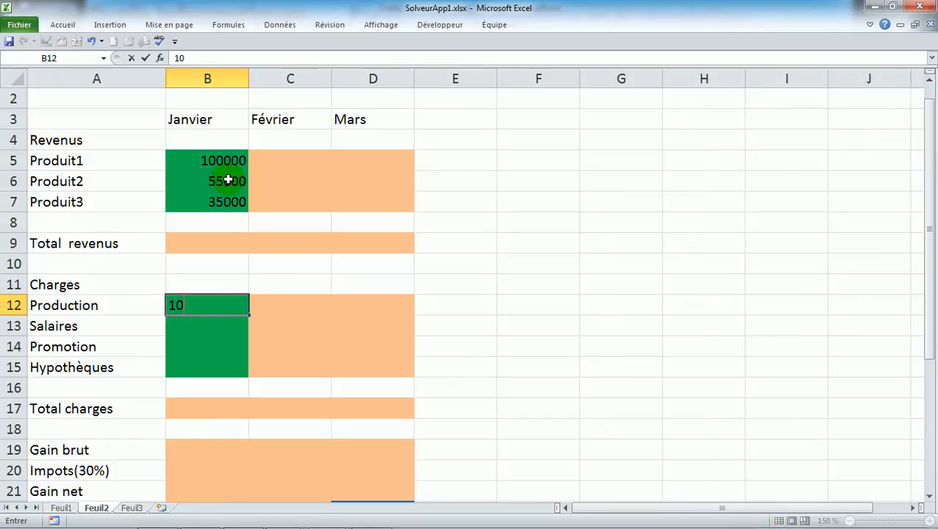
{"action": "key", "text": "Return"}
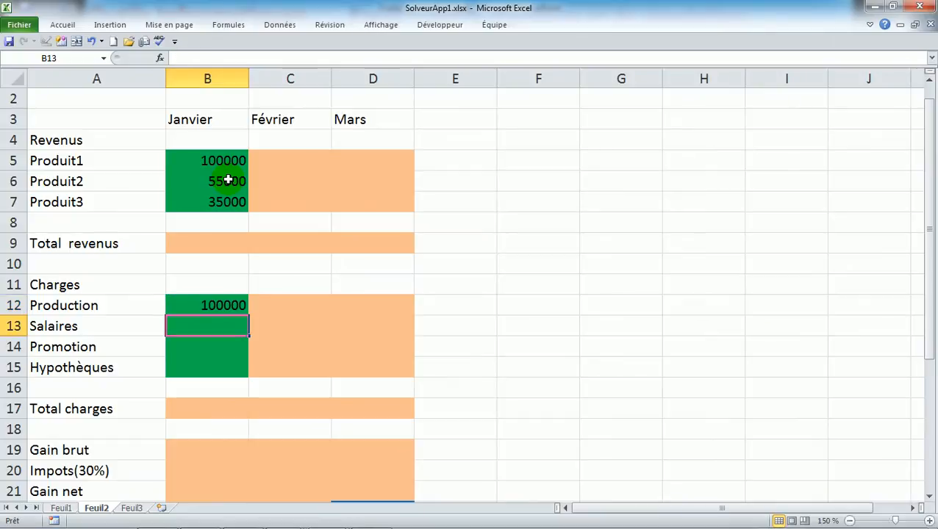
Step: Enter the Janvier charges 15000 for Salaires in B13 and 50000 for Promotion in B14, consulting the PowerPoint slide
{"action": "key", "text": "alt+Tab"}
{"action": "key", "text": "alt+Tab"}
{"action": "type", "text": "15000"}
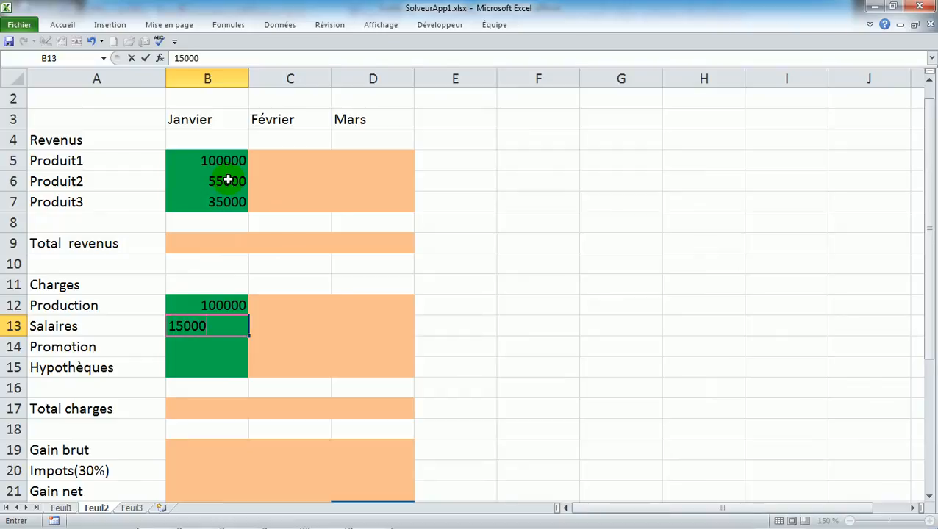
{"action": "key", "text": "Return"}
{"action": "type", "text": "50000"}
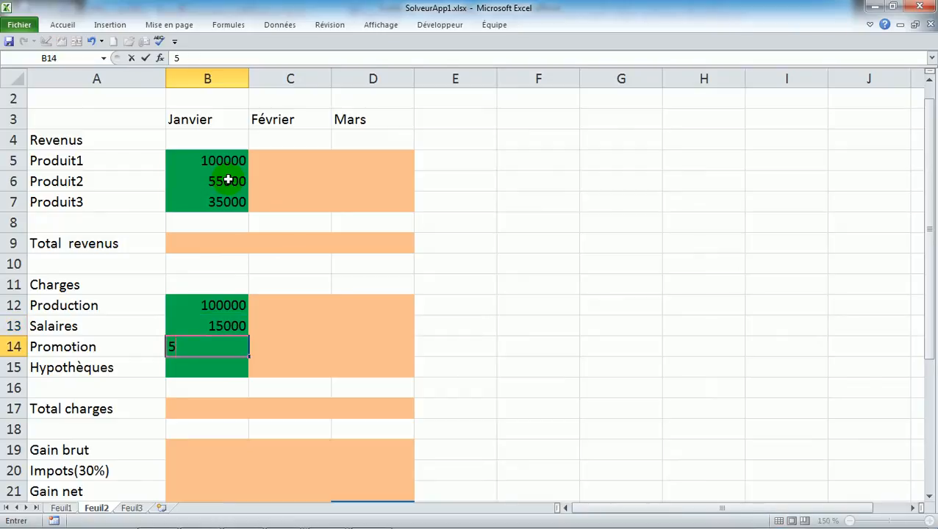
{"action": "key", "text": "Return"}
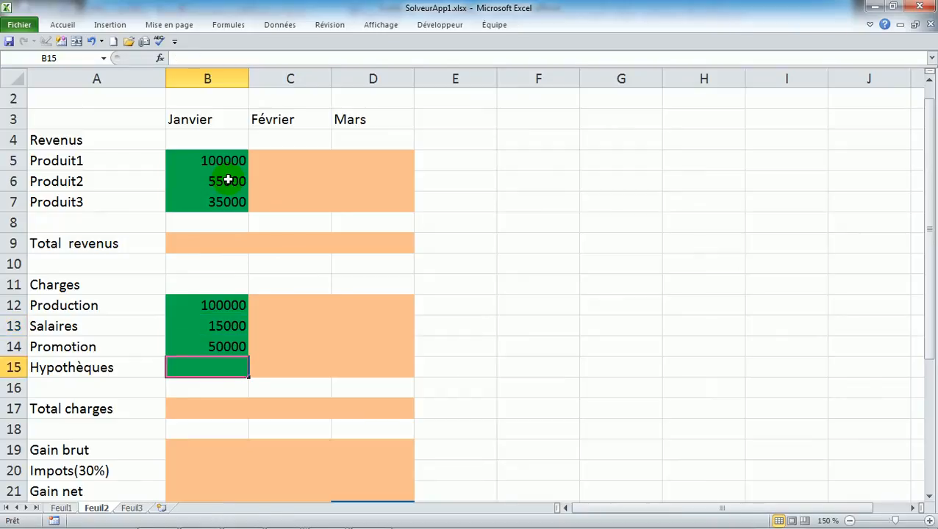
Step: Enter 10000 as the Janvier Hypothèques charge in B15, checking the figure on the PowerPoint slide
{"action": "key", "text": "alt+Tab"}
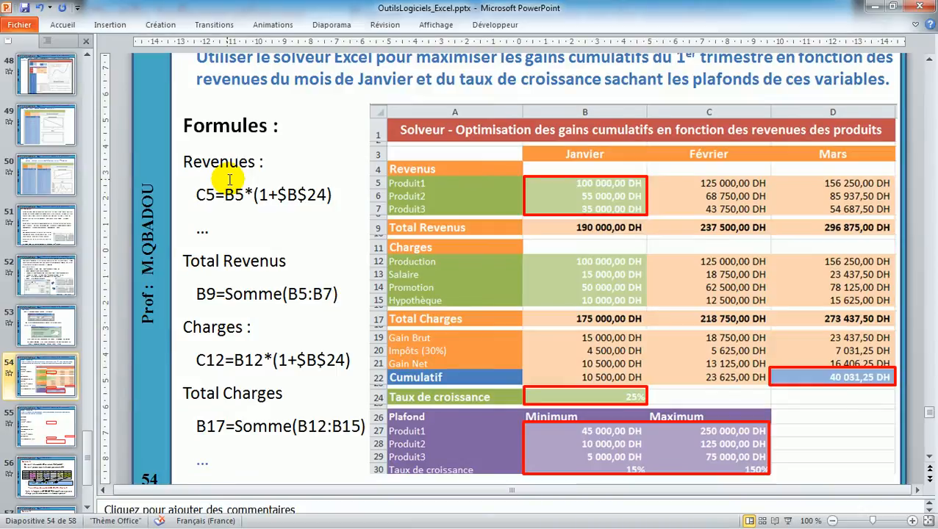
{"action": "key", "text": "alt+Tab"}
{"action": "type", "text": "10000"}
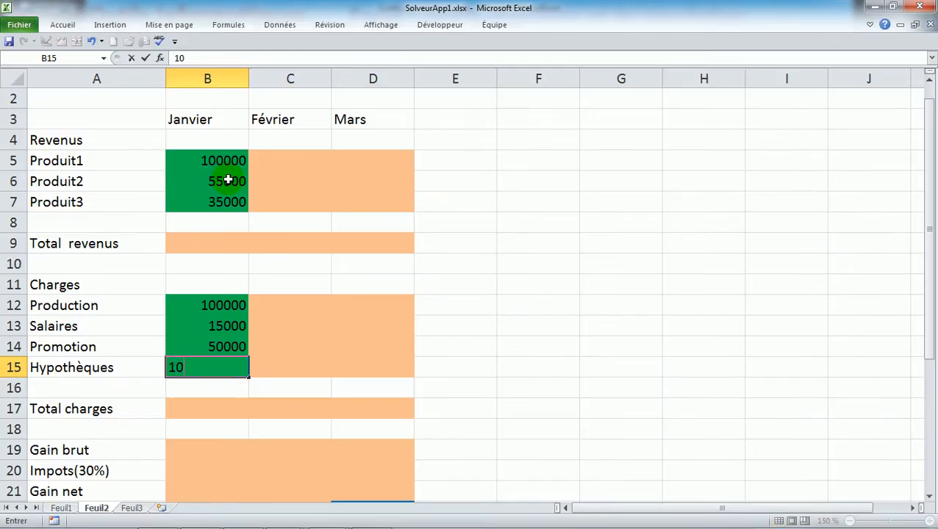
{"action": "key", "text": "Return"}
{"action": "key", "text": "Return"}
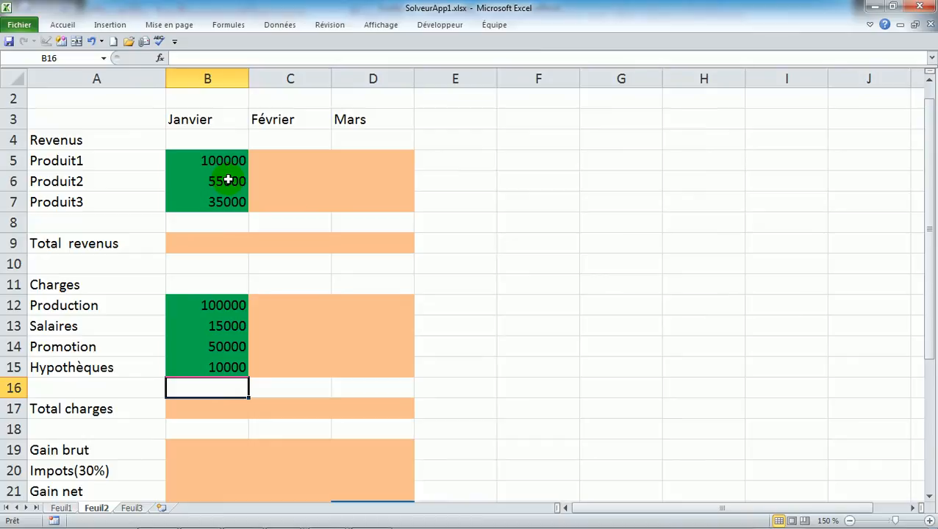
Step: Set the "Taux de croissance" cell B24 to 0,25 and format it as a percentage
{"action": "key", "text": "Down"}
{"action": "key", "text": "Down"}
{"action": "key", "text": "Down"}
{"action": "key", "text": "Down"}
{"action": "key", "text": "Down"}
{"action": "key", "text": "Down"}
{"action": "key", "text": "Down"}
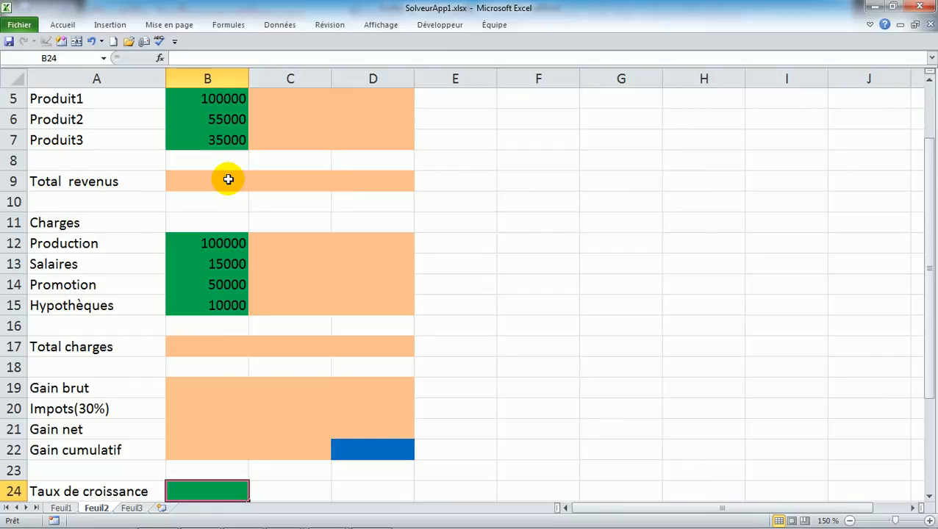
{"action": "type", "text": "0,25"}
{"action": "key", "text": "BackSpace"}
{"action": "key", "text": "BackSpace"}
{"action": "key", "text": "BackSpace"}
{"action": "type", "text": ",25"}
{"action": "key", "text": "Return"}
{"action": "key", "text": "Up"}
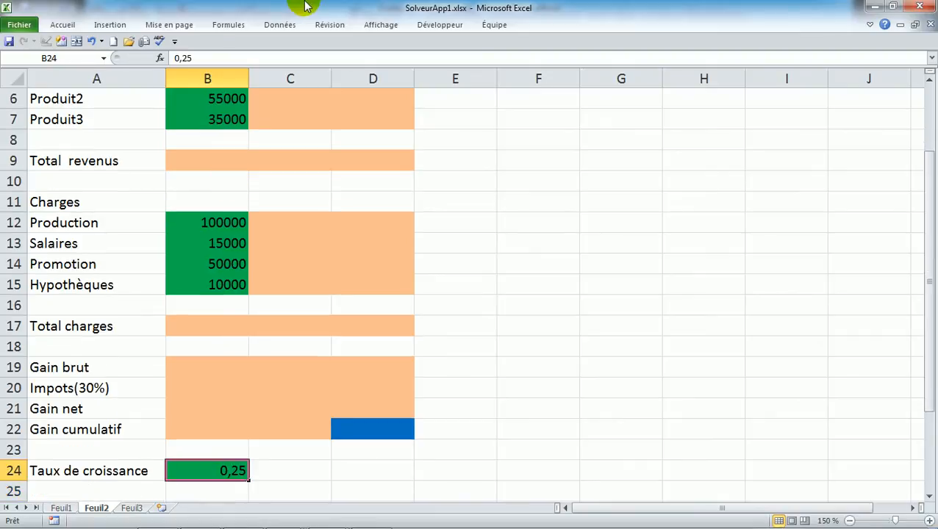
{"action": "left_click", "coordinate": [870, 24]}
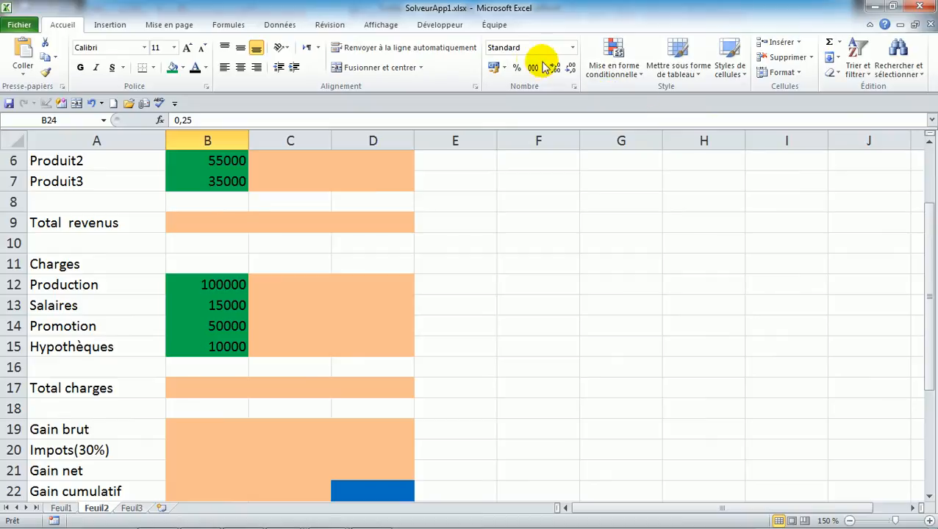
{"action": "left_click", "coordinate": [518, 70]}
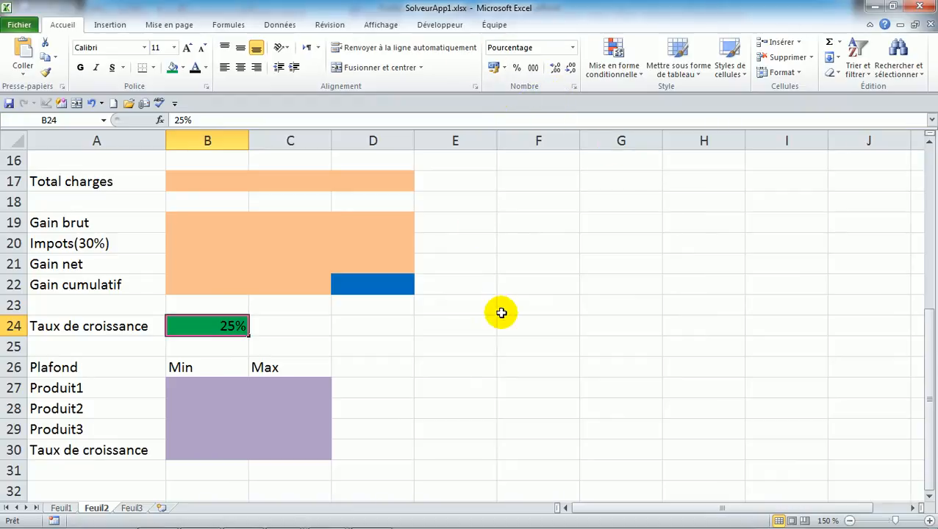
Step: Consult the formulas and model table on the PowerPoint slide, and review the Janvier revenues and charges from B5 down to B15
{"action": "left_click", "coordinate": [930, 178]}
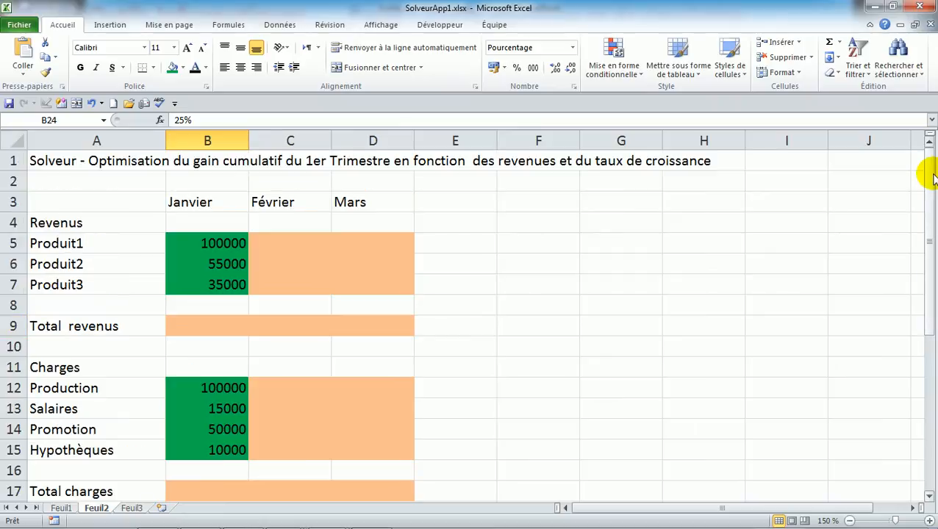
{"action": "key", "text": "alt+Tab"}
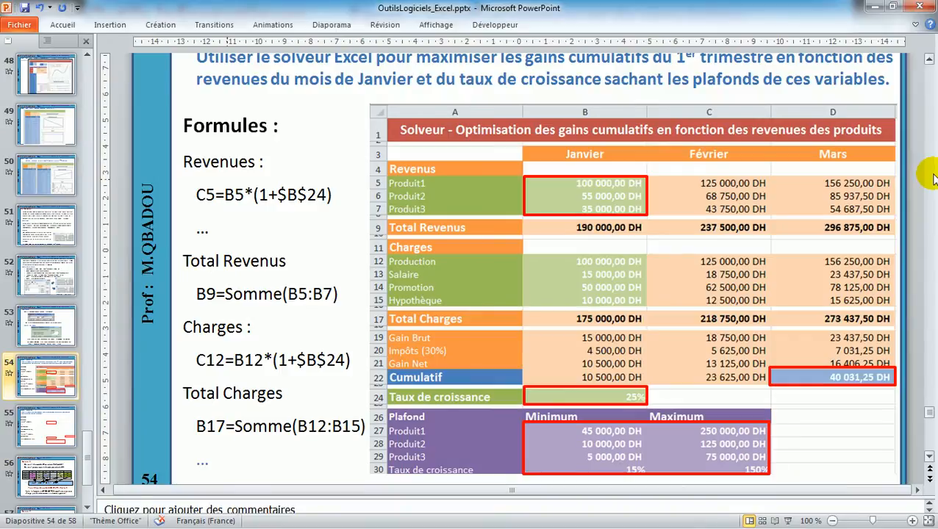
{"action": "key", "text": "alt+Tab"}
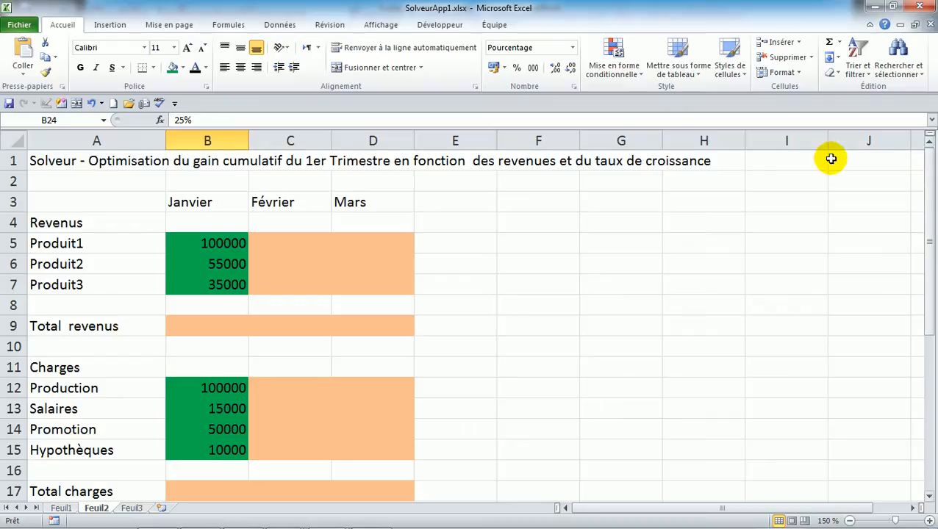
{"action": "left_click", "coordinate": [224, 243]}
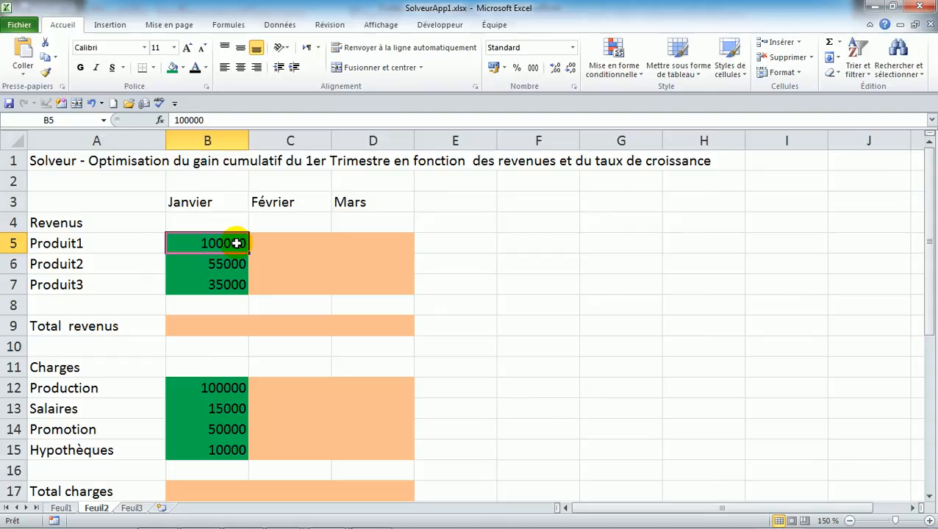
{"action": "key", "text": "Down"}
{"action": "key", "text": "Down"}
{"action": "key", "text": "Down"}
{"action": "key", "text": "Down"}
{"action": "key", "text": "Down"}
{"action": "key", "text": "Down"}
{"action": "key", "text": "Down"}
{"action": "key", "text": "Down"}
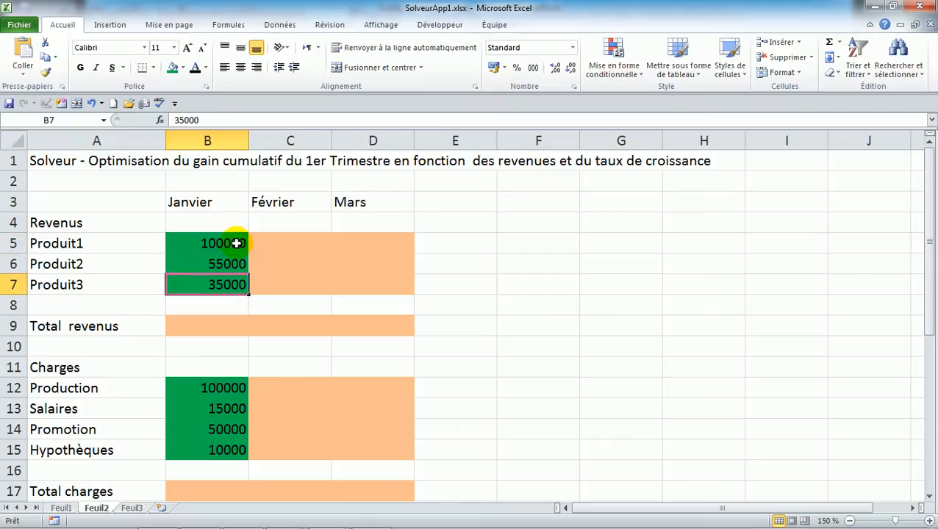
{"action": "key", "text": "Down"}
{"action": "key", "text": "Down"}
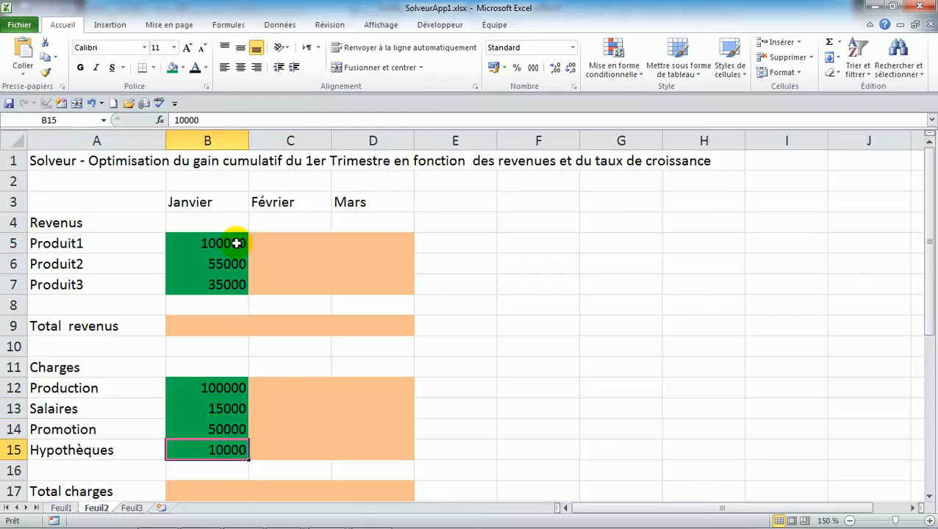
Step: Review the Janvier values from Hypothèques in B15 back up to the product revenues in B5:B7
{"action": "key", "text": "Up"}
{"action": "key", "text": "Up"}
{"action": "key", "text": "Up"}
{"action": "key", "text": "Up"}
{"action": "key", "text": "Up"}
{"action": "key", "text": "Up"}
{"action": "key", "text": "Up"}
{"action": "key", "text": "Up"}
{"action": "key", "text": "Up"}
{"action": "key", "text": "Up"}
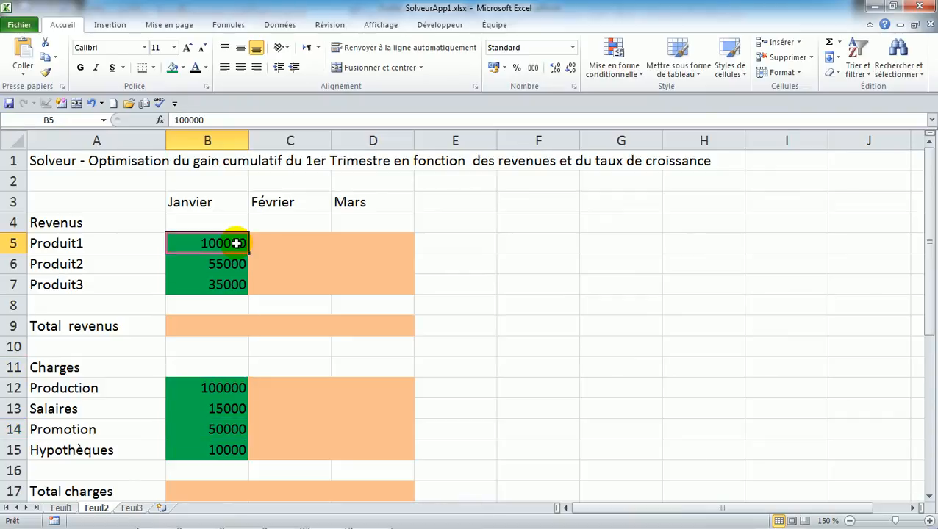
{"action": "key", "text": "Down"}
{"action": "key", "text": "Down"}
{"action": "key", "text": "Down"}
{"action": "key", "text": "Up"}
{"action": "key", "text": "Up"}
{"action": "key", "text": "Up"}
{"action": "key", "text": "Up"}
Step: Define the name RevenusJanviers for the Janvier product revenues in B5:B7
{"action": "key", "text": "Down"}
{"action": "key", "text": "shift+Down"}
{"action": "key", "text": "shift+Down"}
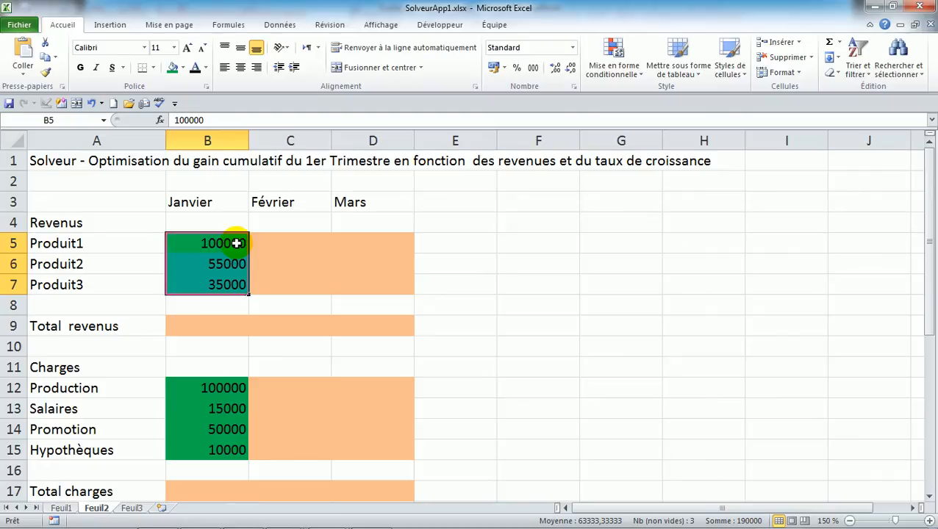
{"action": "left_click", "coordinate": [232, 23]}
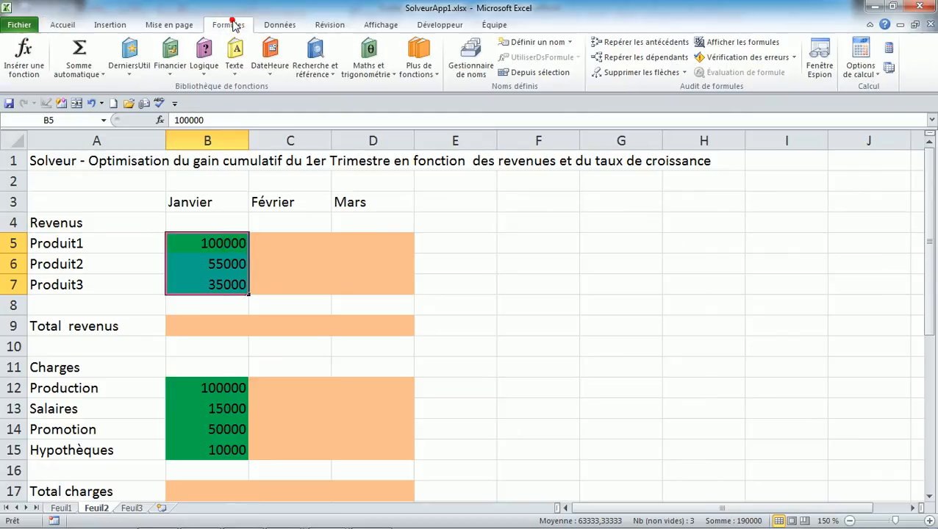
{"action": "left_click", "coordinate": [535, 45]}
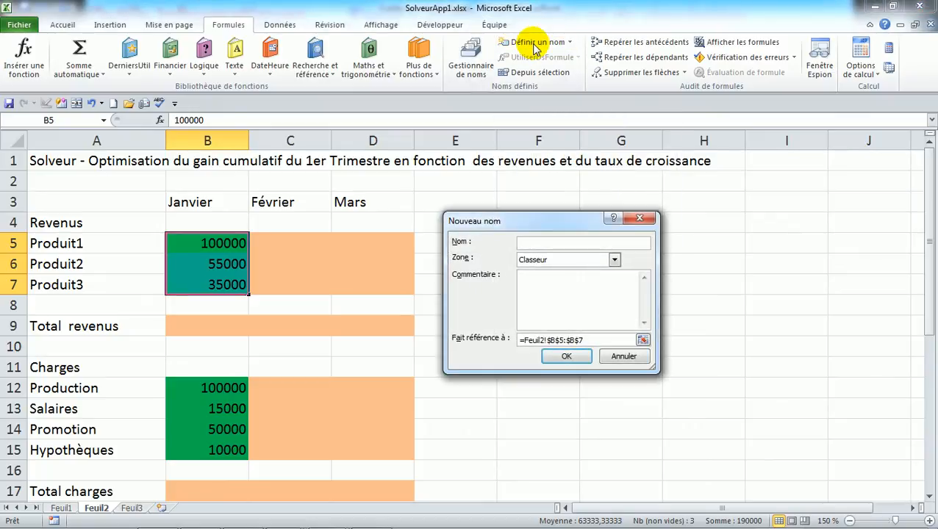
{"action": "type", "text": "RevenusJanviers"}
{"action": "key", "text": "Return"}
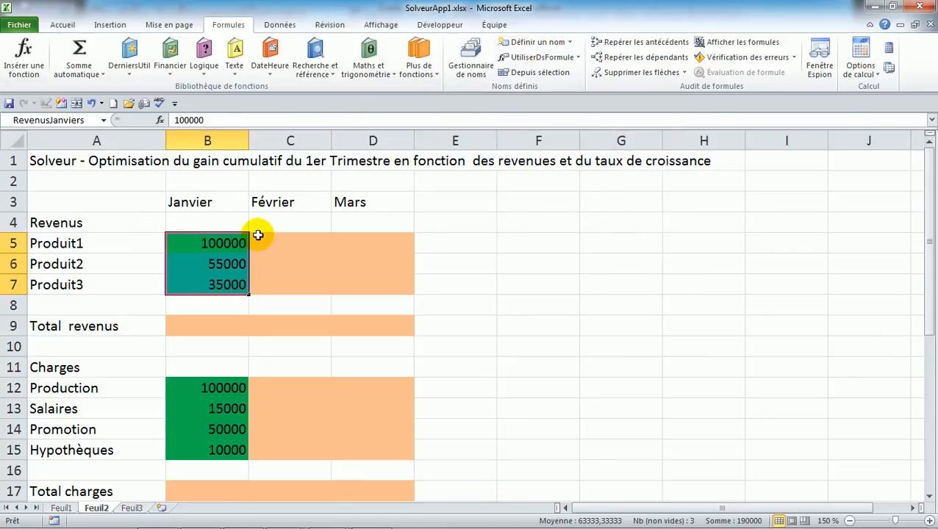
Step: Define the name ChargesJanvier for the Janvier charges in B12:B15
{"action": "left_click", "coordinate": [234, 241]}
{"action": "left_click", "coordinate": [234, 241]}
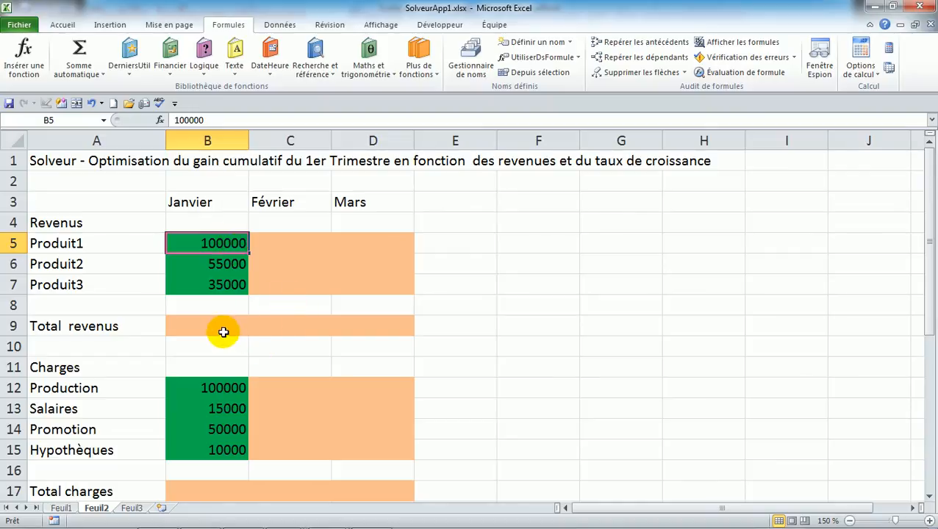
{"action": "left_click_drag", "start_coordinate": [220, 241], "coordinate": [222, 281]}
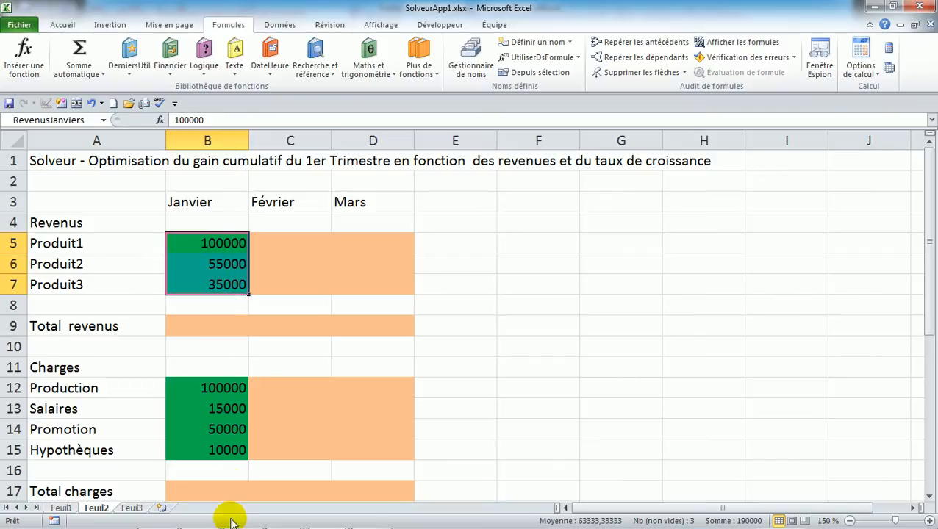
{"action": "left_click_drag", "start_coordinate": [217, 390], "coordinate": [218, 442]}
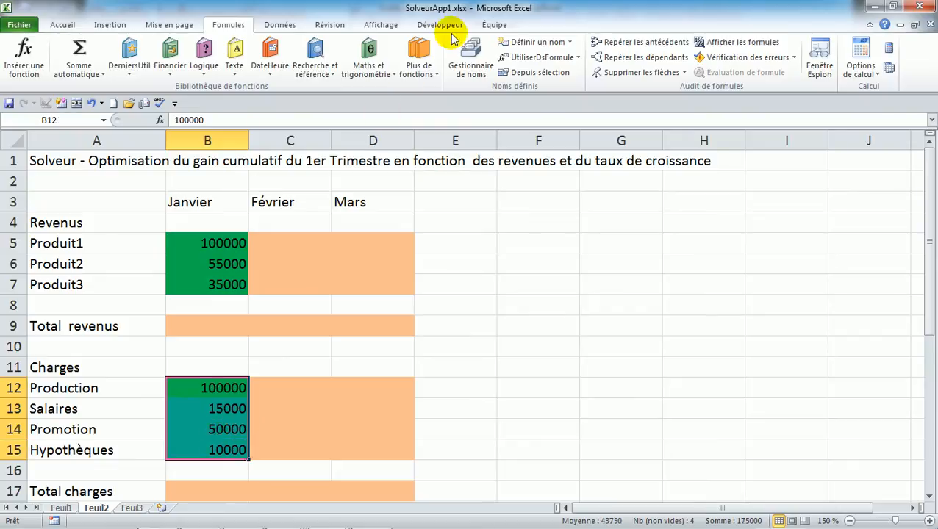
{"action": "left_click", "coordinate": [533, 44]}
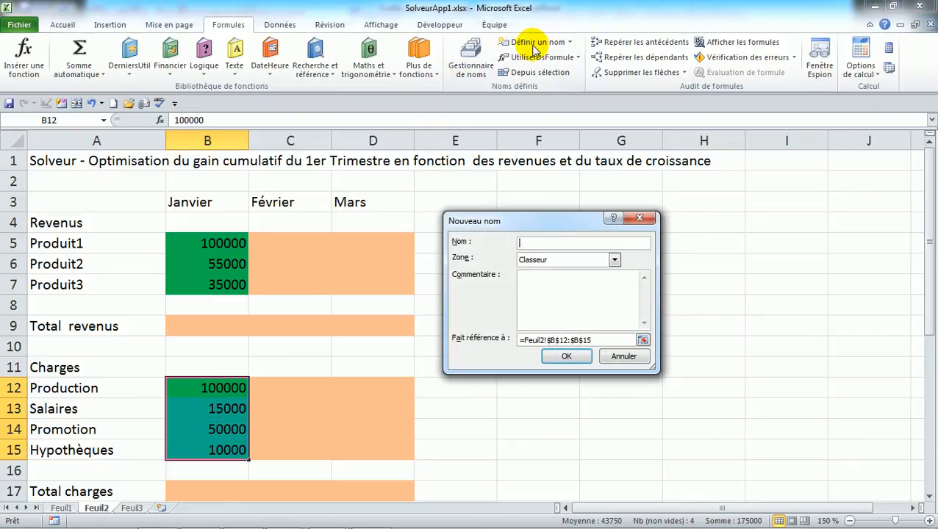
{"action": "type", "text": "ChargesJanvier"}
{"action": "key", "text": "Return"}
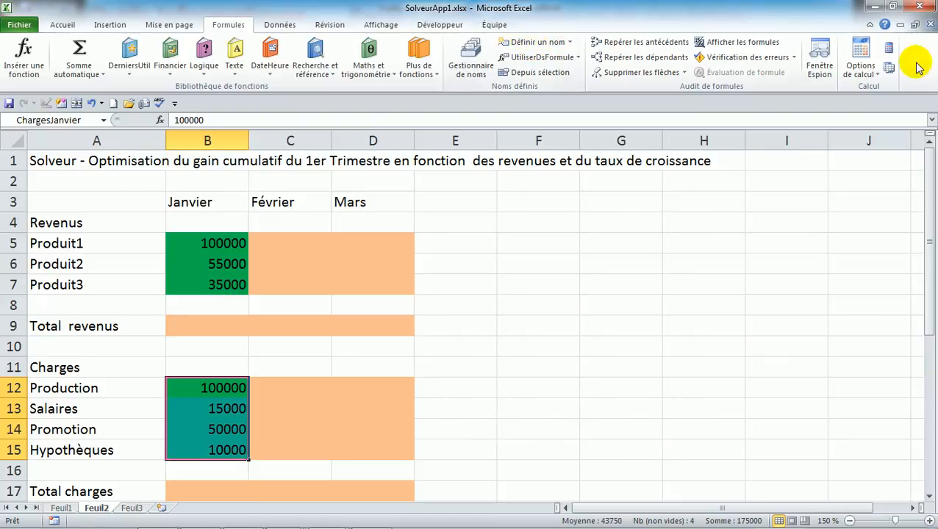
Step: Define the name Taux_de_croissance for the growth rate cell B24
{"action": "left_click", "coordinate": [928, 426]}
{"action": "left_click", "coordinate": [224, 286]}
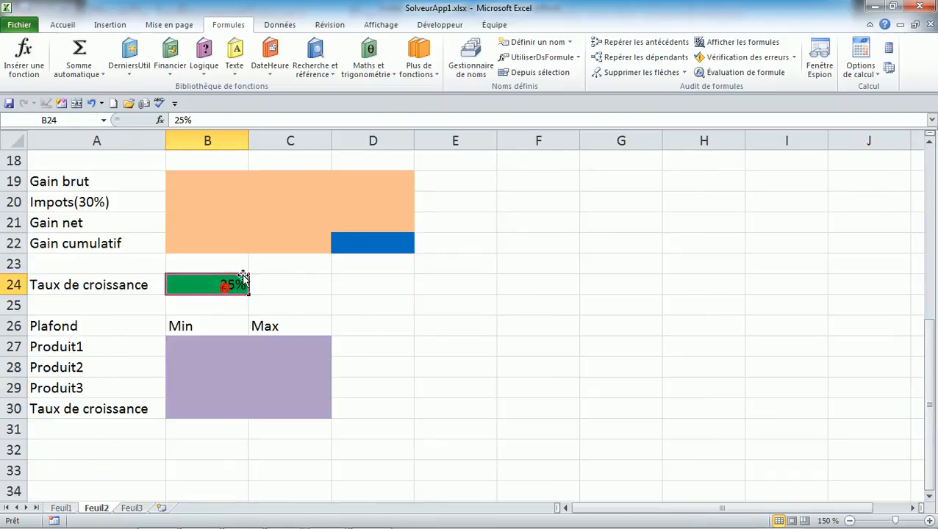
{"action": "left_click", "coordinate": [525, 43]}
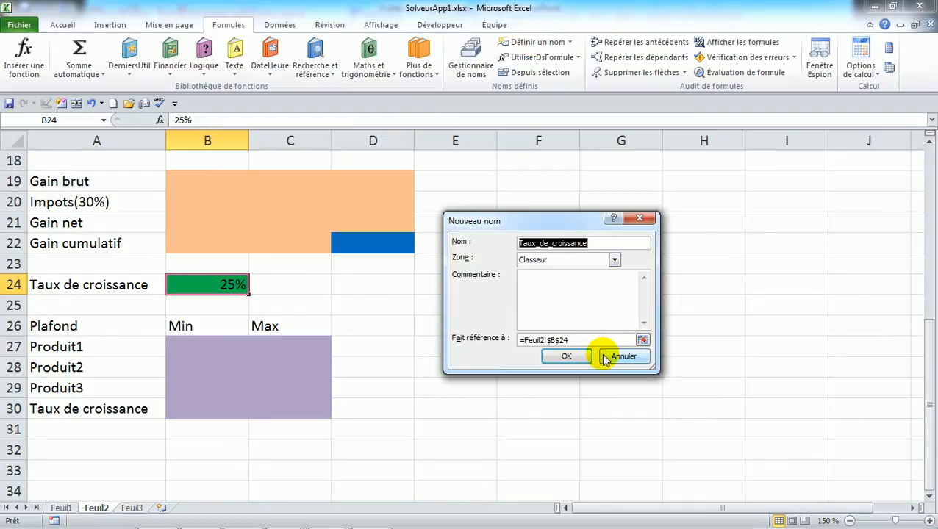
{"action": "left_click", "coordinate": [569, 356]}
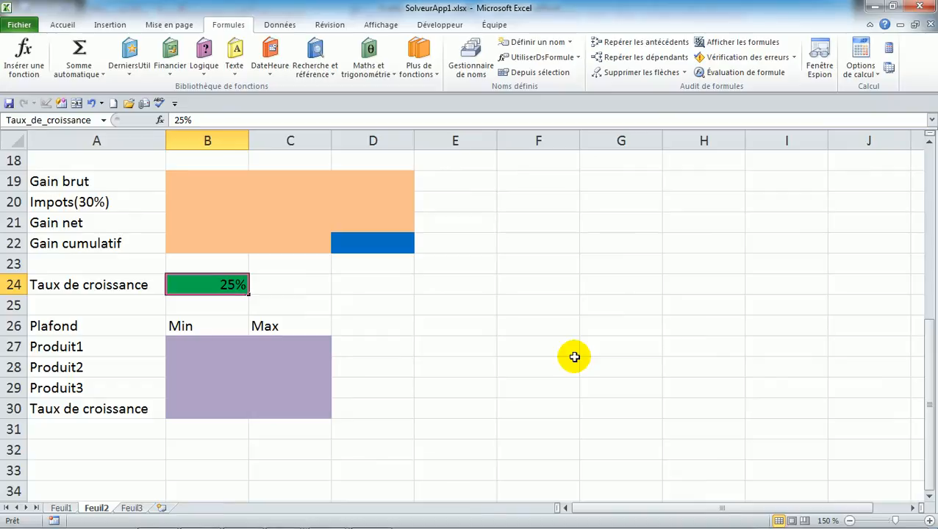
Step: Define the name RevenusJanMin for the Min limits in B27:B30 of the Plafond table
{"action": "left_click", "coordinate": [214, 349]}
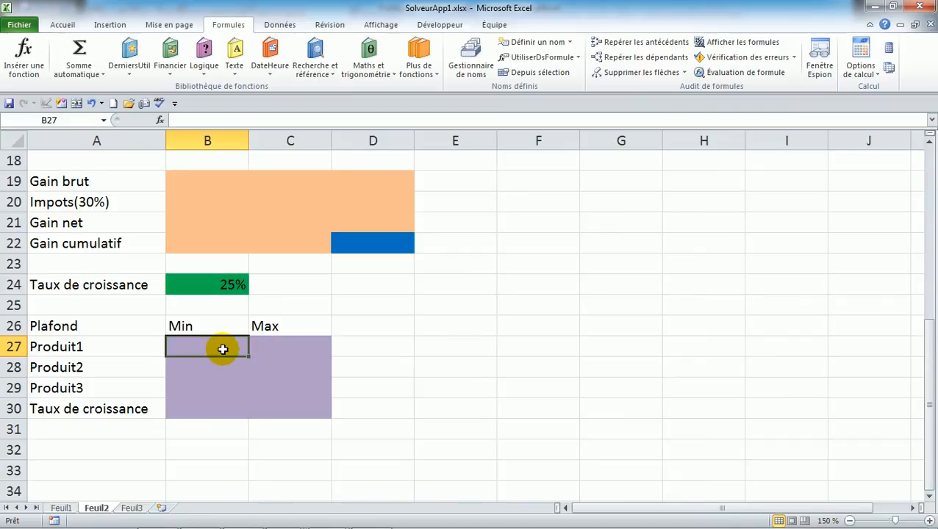
{"action": "left_click_drag", "start_coordinate": [223, 349], "coordinate": [223, 403]}
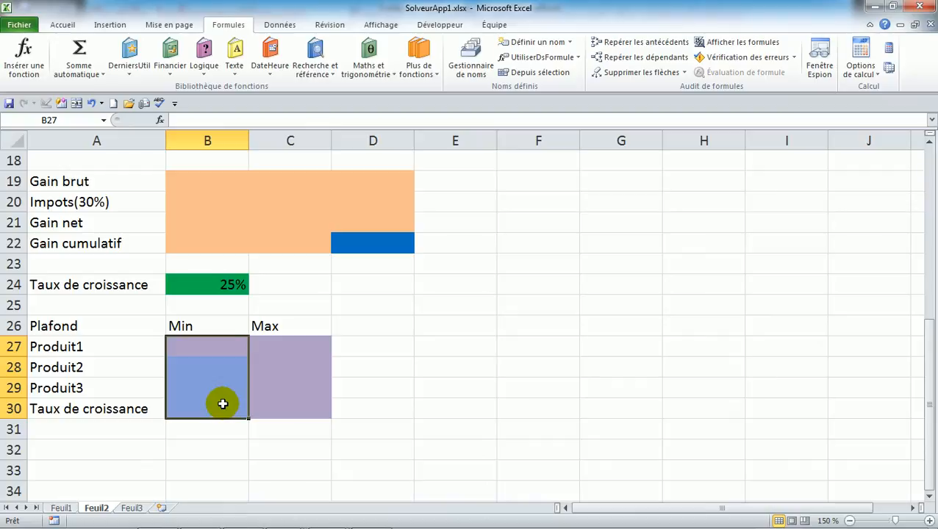
{"action": "left_click", "coordinate": [521, 44]}
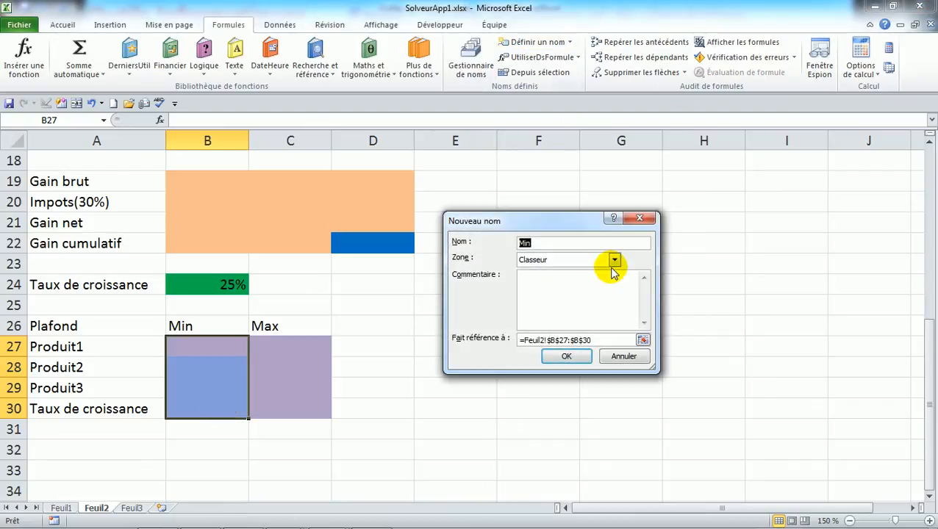
{"action": "type", "text": "RevenusMin"}
{"action": "key", "text": "BackSpace"}
{"action": "key", "text": "BackSpace"}
{"action": "key", "text": "BackSpace"}
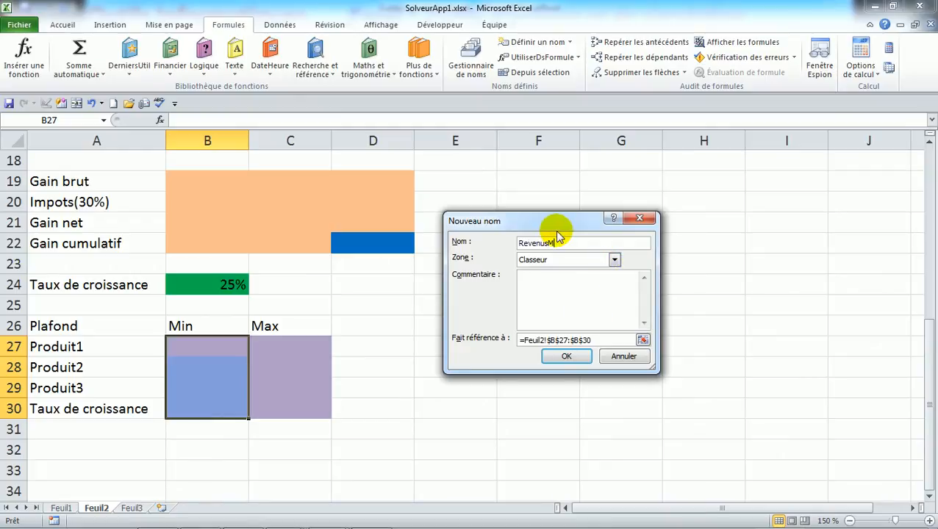
{"action": "type", "text": "JanMin"}
{"action": "key", "text": "Return"}
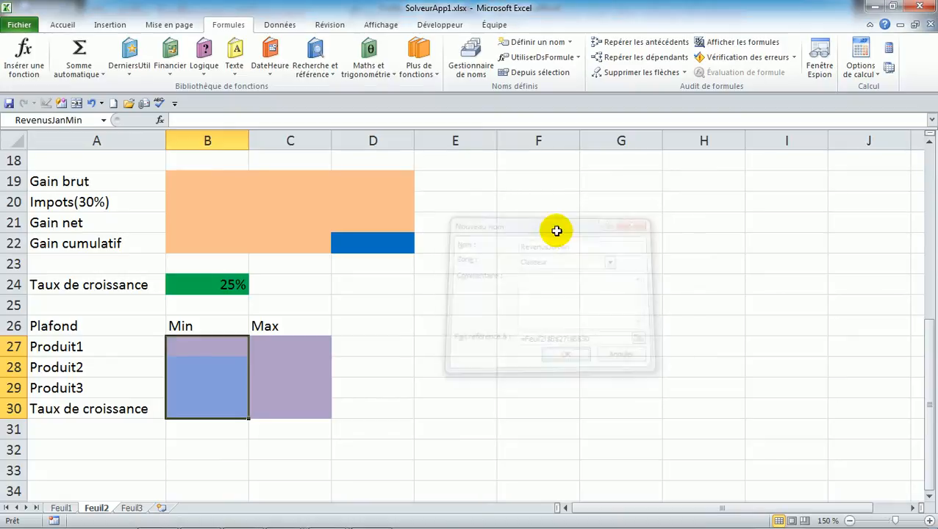
Step: Define the name RevenusJanMax for the Max limits in C27:C30 of the Plafond table
{"action": "left_click_drag", "start_coordinate": [307, 342], "coordinate": [308, 408]}
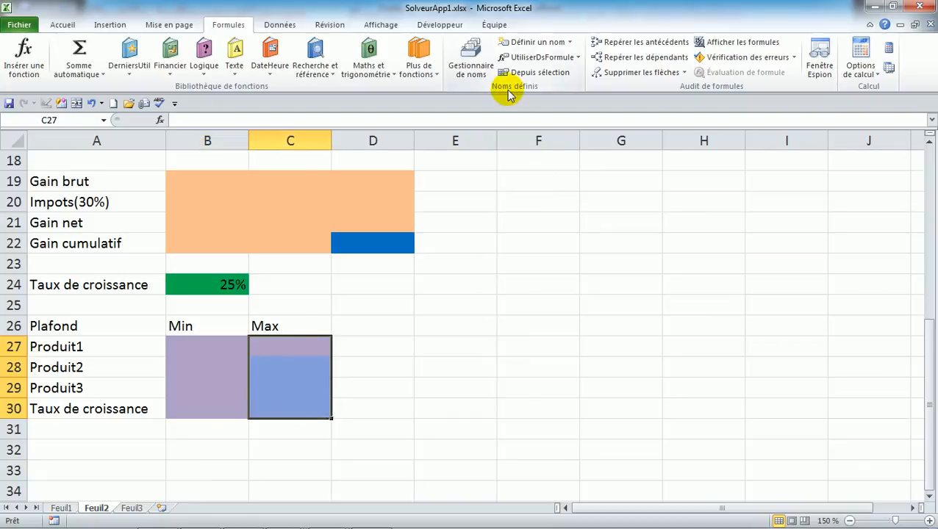
{"action": "left_click", "coordinate": [528, 45]}
{"action": "type", "text": "R"}
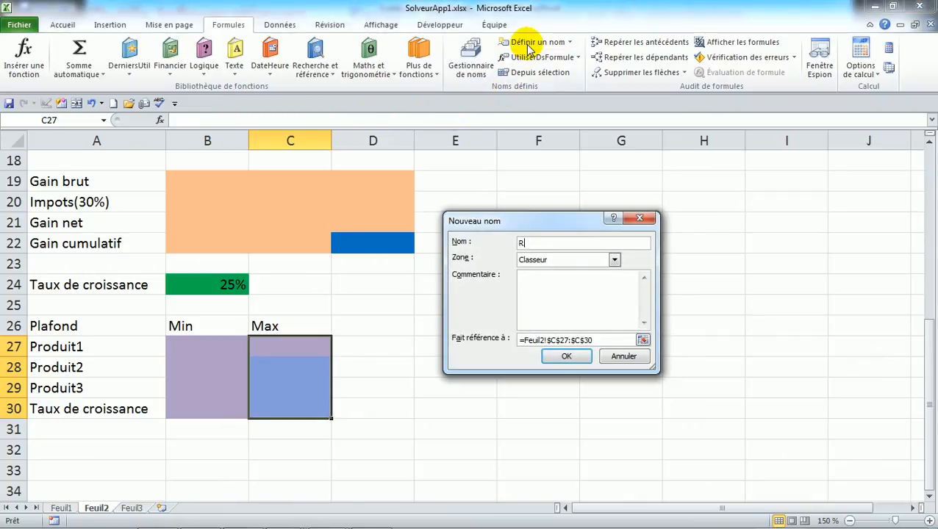
{"action": "type", "text": "evenusJanMax"}
{"action": "key", "text": "Return"}
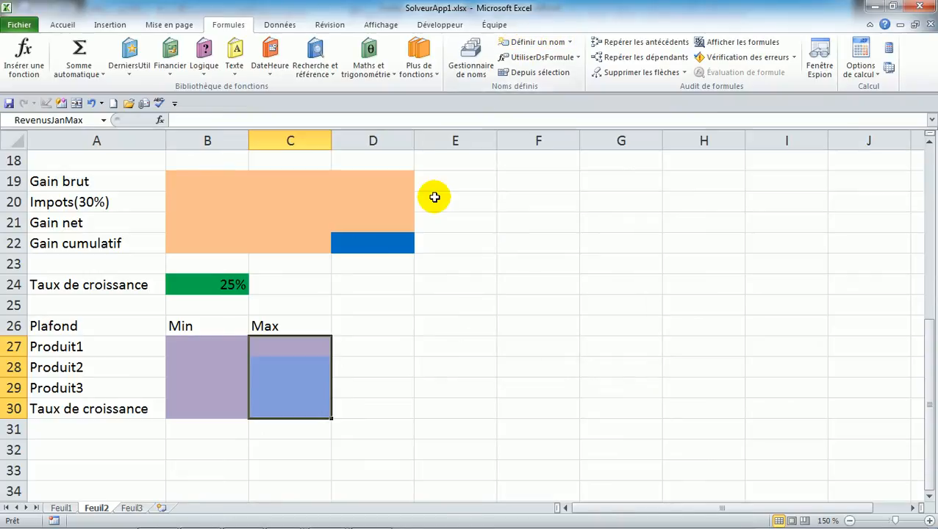
Step: Define the name GainCumulatif for the blue Mars cumulative gain cell D22
{"action": "left_click", "coordinate": [204, 350]}
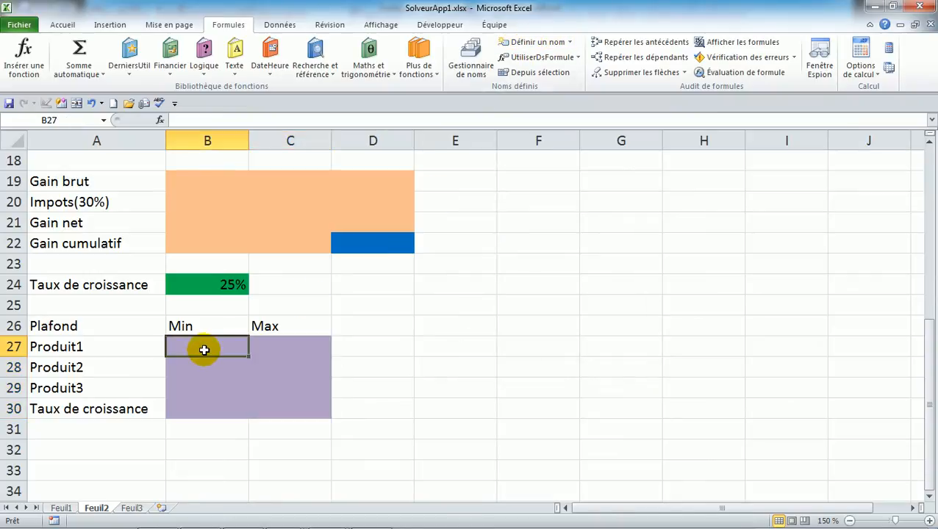
{"action": "left_click", "coordinate": [387, 245]}
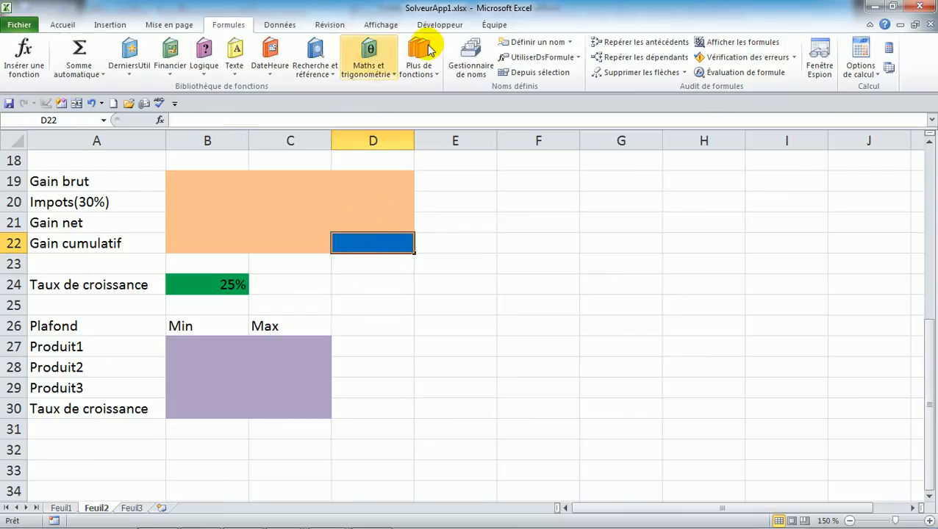
{"action": "left_click", "coordinate": [520, 42]}
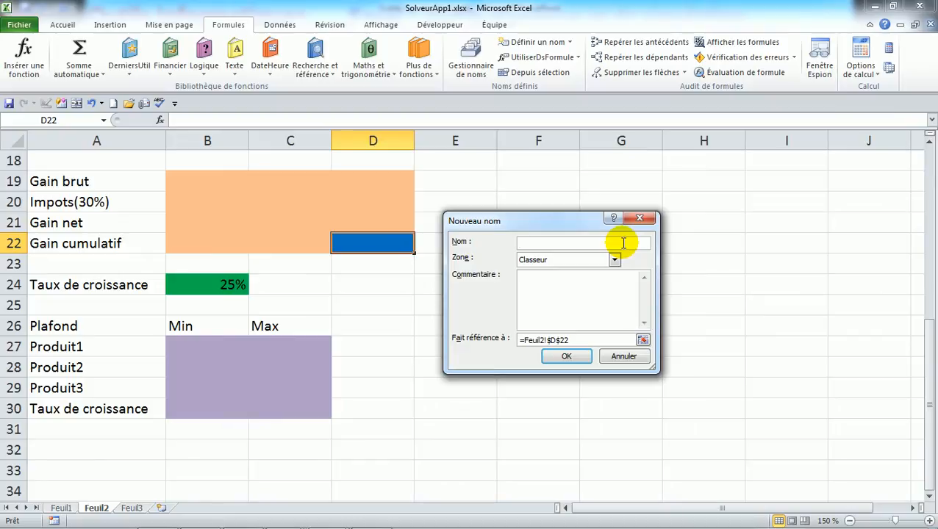
{"action": "type", "text": "GainCumulatif"}
{"action": "key", "text": "Return"}
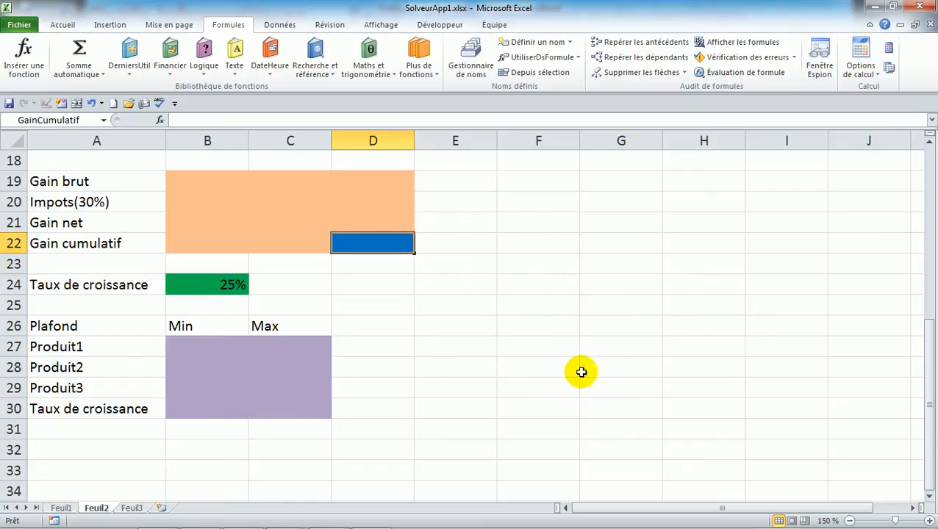
Step: Enter the Février revenue formula =RevenusJanviers*(1+Taux_de_croissance) for Produit1 in C5, using the defined names
{"action": "left_click", "coordinate": [242, 299]}
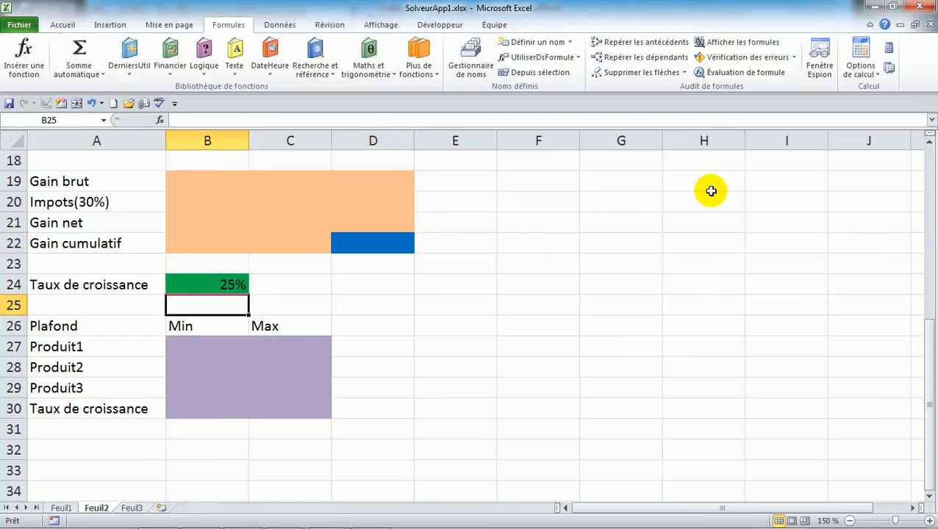
{"action": "left_click_drag", "start_coordinate": [930, 166], "coordinate": [929, 147]}
{"action": "left_click", "coordinate": [299, 242]}
{"action": "left_click", "coordinate": [299, 243]}
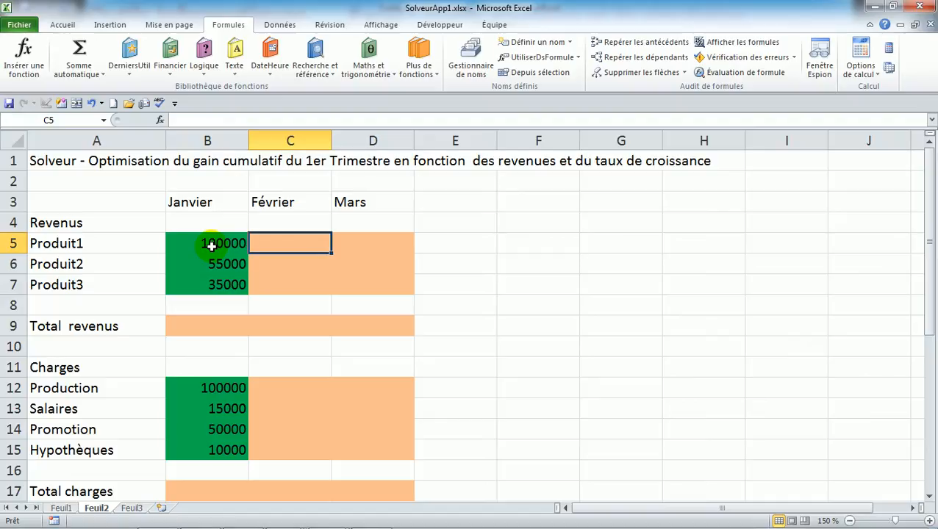
{"action": "type", "text": "="}
{"action": "key", "text": "F3"}
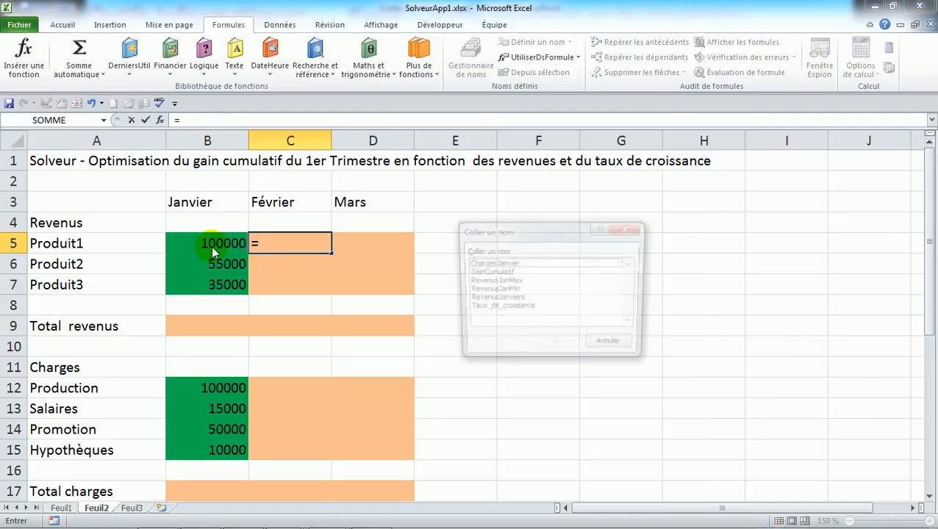
{"action": "double_click", "coordinate": [509, 299]}
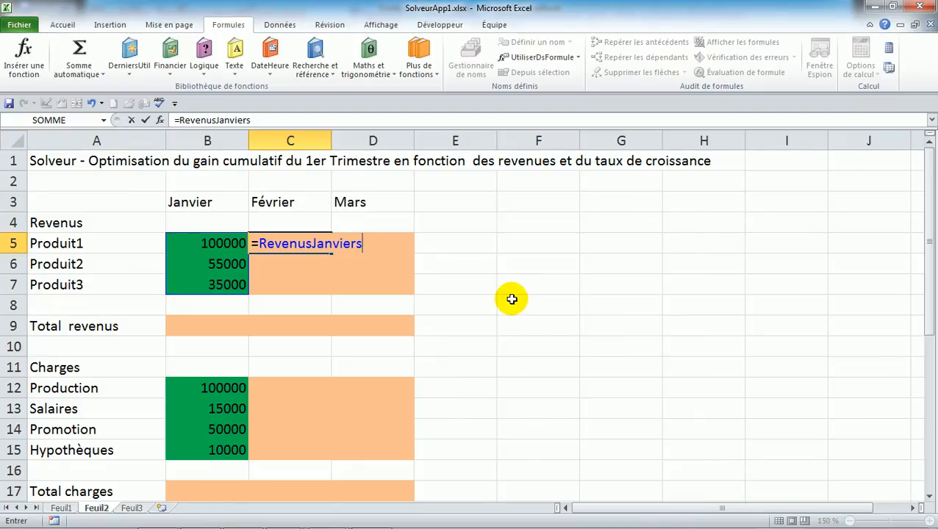
{"action": "type", "text": "*(1+t"}
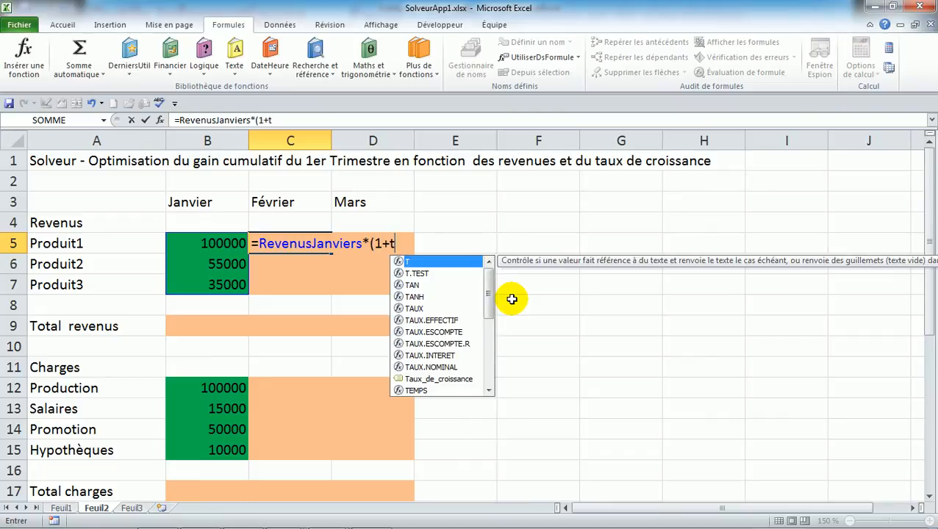
{"action": "type", "text": "au"}
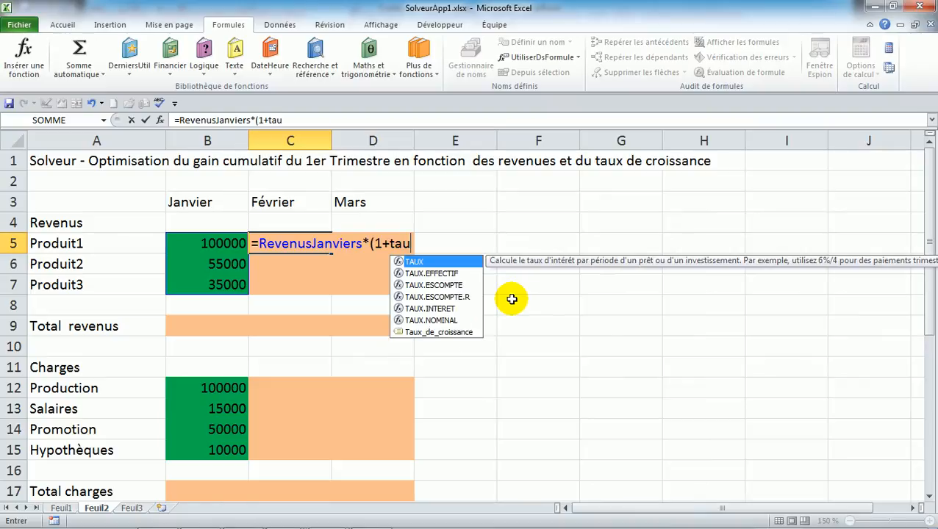
{"action": "double_click", "coordinate": [457, 333]}
{"action": "key", "text": "Return"}
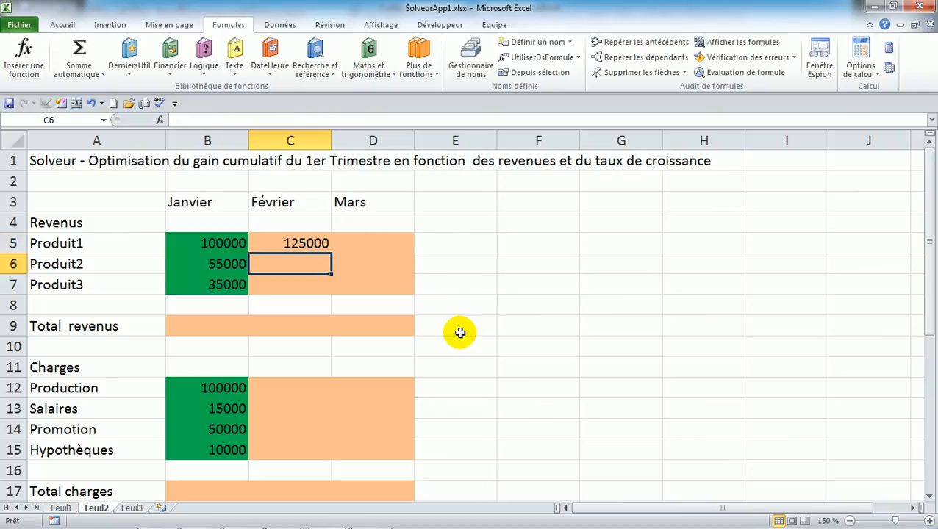
Step: Try to fill the Produit1 formula from C5 into the Mars cell D5, and clear D5 again
{"action": "left_click", "coordinate": [309, 244]}
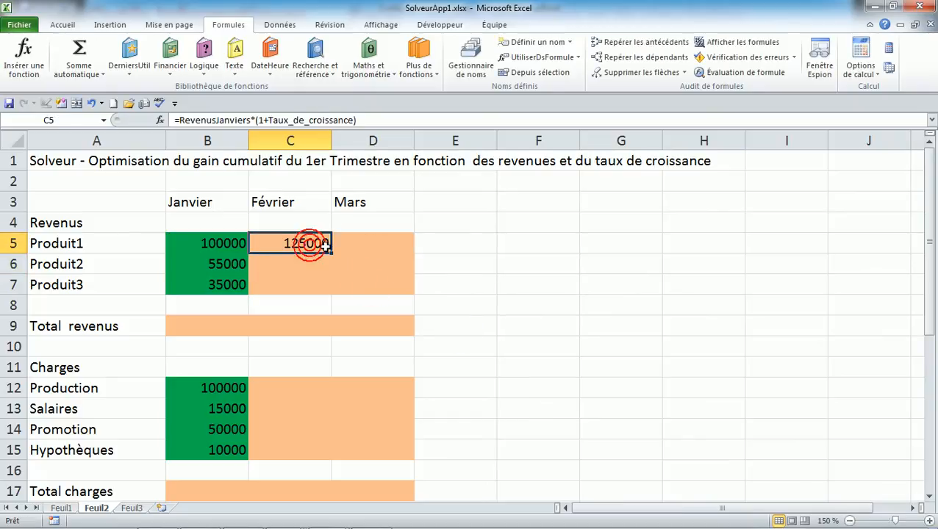
{"action": "left_click_drag", "start_coordinate": [332, 252], "coordinate": [383, 254]}
{"action": "left_click", "coordinate": [384, 244]}
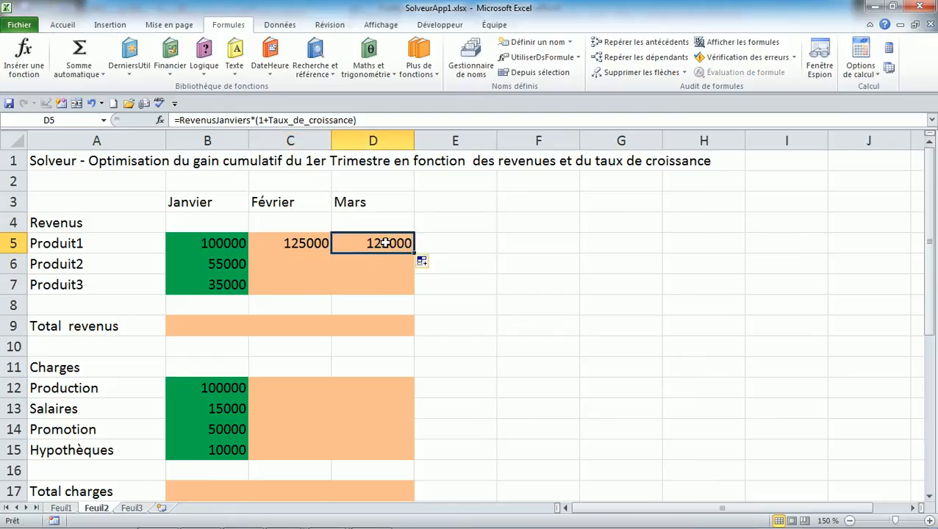
{"action": "key", "text": "Delete"}
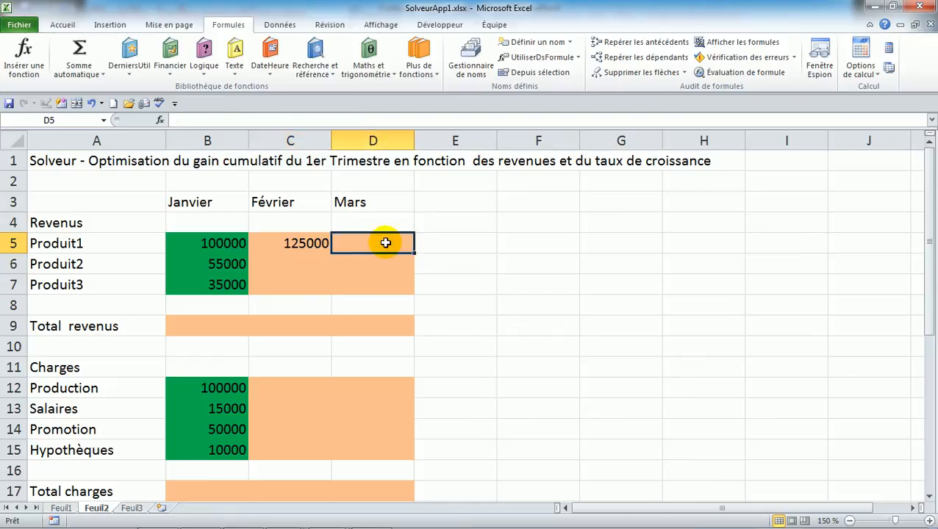
Step: Fill the Février revenue formula from C5 down through C7 for Produit2 and Produit3
{"action": "left_click", "coordinate": [326, 247]}
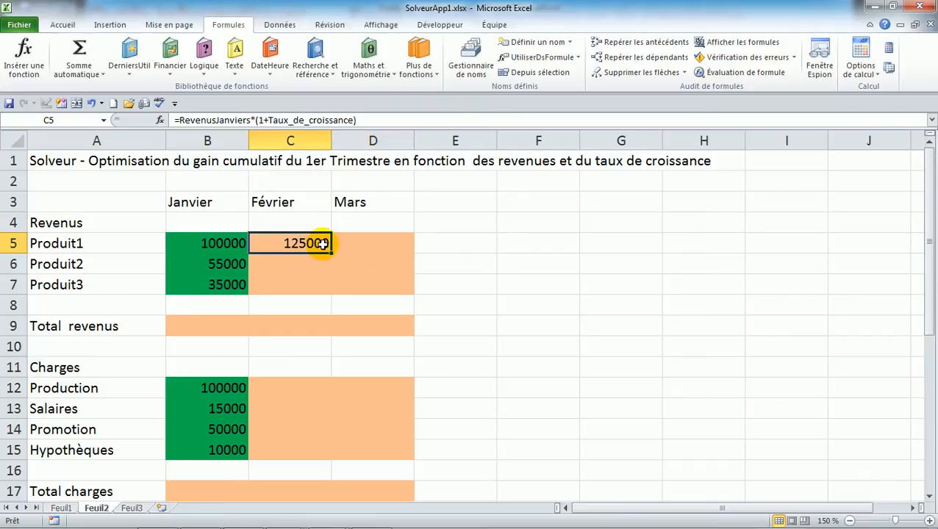
{"action": "left_click_drag", "start_coordinate": [330, 252], "coordinate": [328, 289]}
{"action": "left_click", "coordinate": [378, 244]}
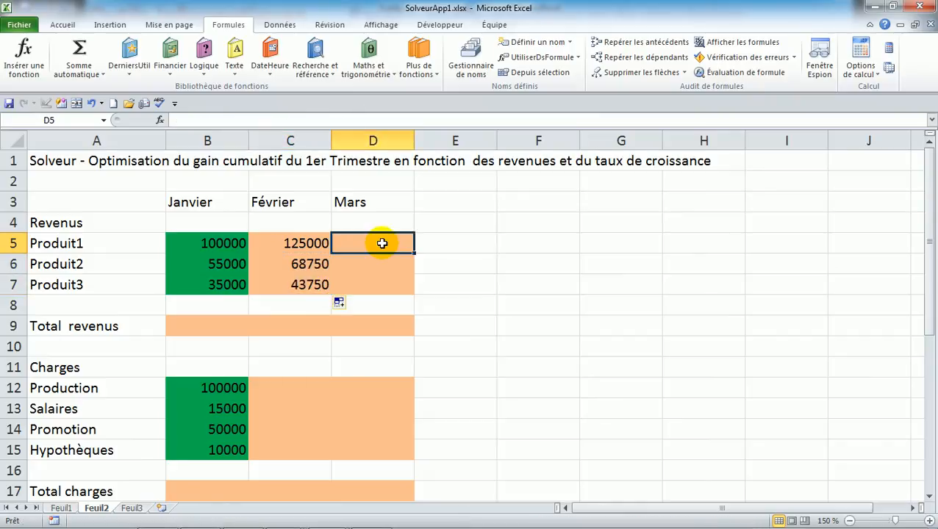
Step: Define the name RevenusFevrier for the Février revenues in C5:C7
{"action": "left_click_drag", "start_coordinate": [306, 243], "coordinate": [312, 286]}
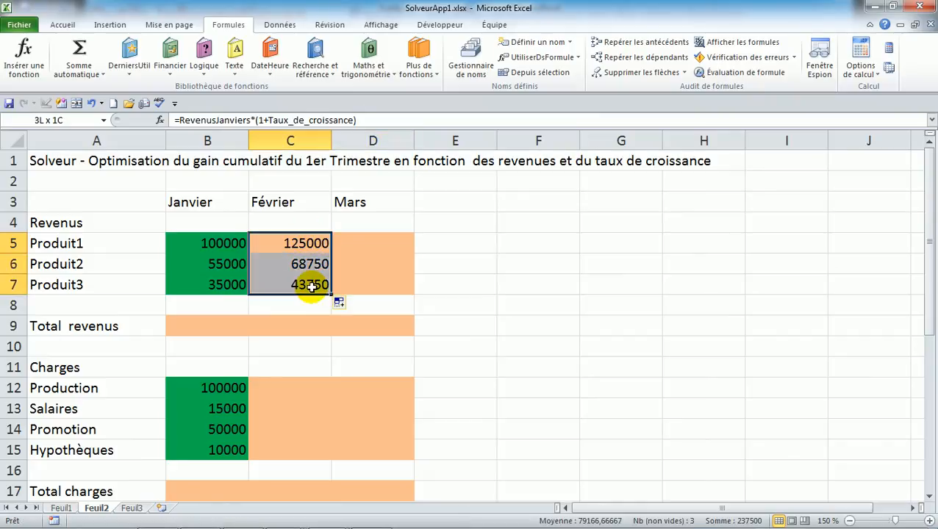
{"action": "left_click", "coordinate": [538, 42]}
{"action": "type", "text": "RevenusFevrier"}
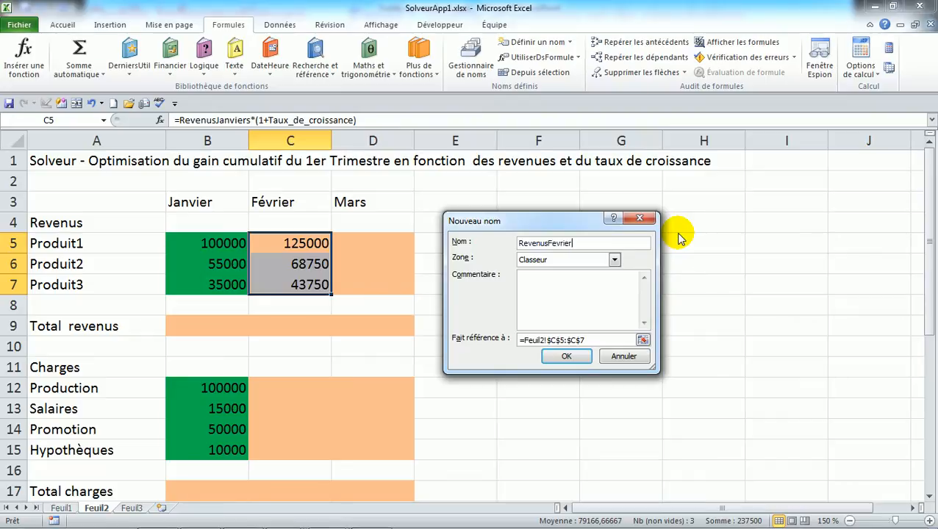
{"action": "key", "text": "Return"}
{"action": "left_click", "coordinate": [372, 240]}
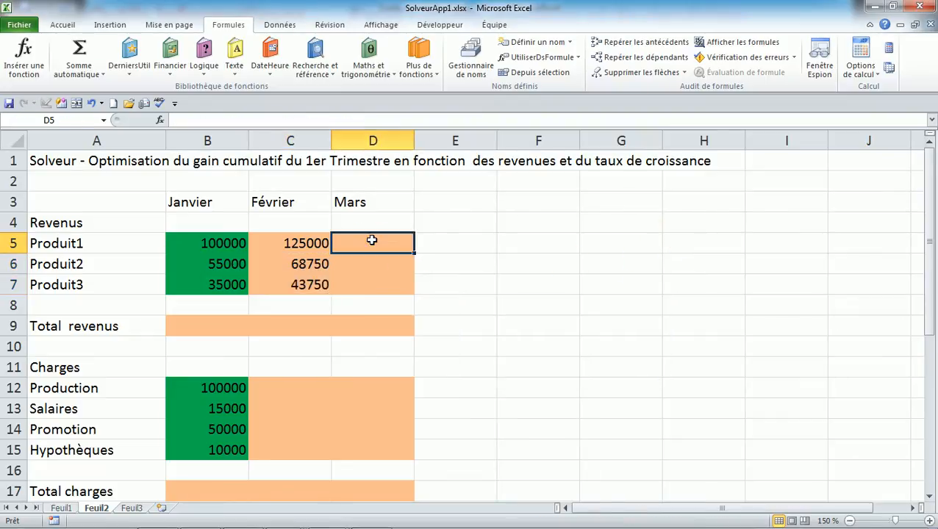
Step: Enter the Mars revenue formula =RevenusFevrier*(1+Taux_de_croissance) in D5, adapted from a copy of C5, and fill it down to D7
{"action": "left_click", "coordinate": [301, 241]}
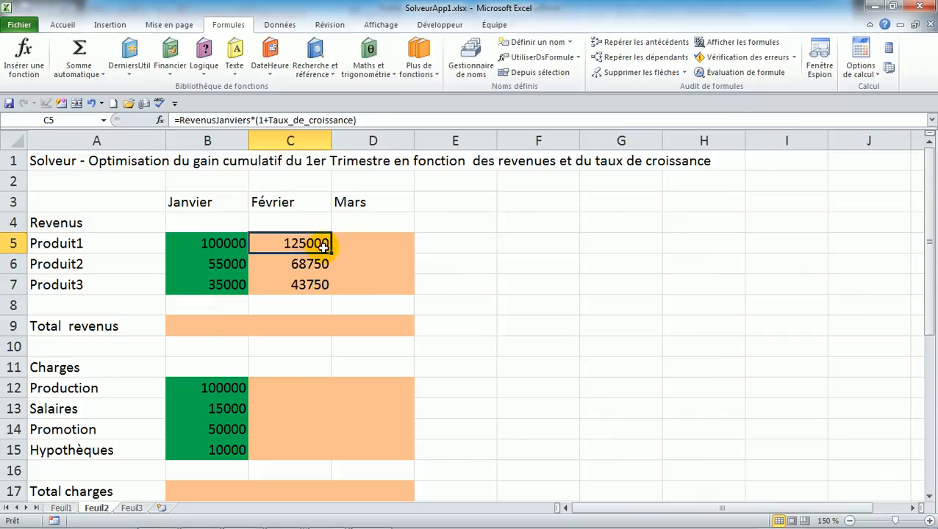
{"action": "left_click_drag", "start_coordinate": [324, 248], "coordinate": [382, 246]}
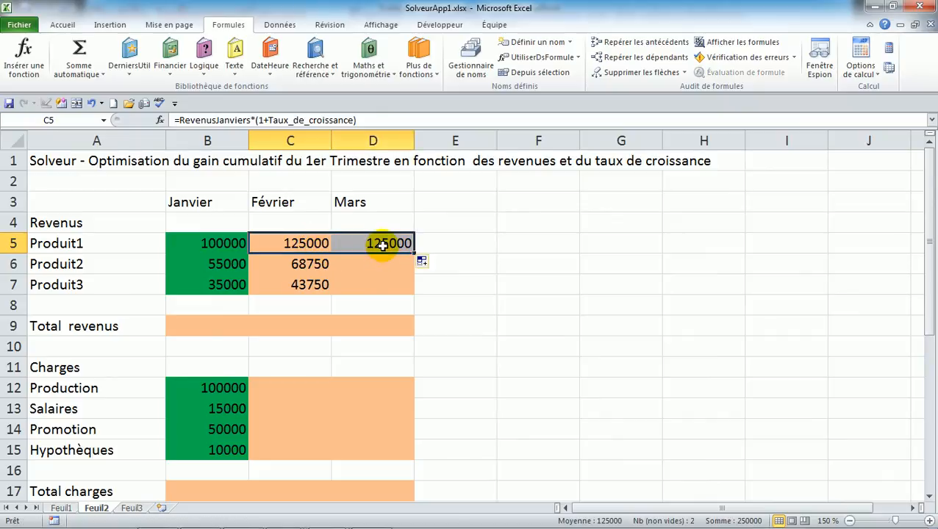
{"action": "double_click", "coordinate": [382, 246]}
{"action": "left_click", "coordinate": [251, 120]}
{"action": "key", "text": "BackSpace"}
{"action": "key", "text": "BackSpace"}
{"action": "key", "text": "BackSpace"}
{"action": "key", "text": "BackSpace"}
{"action": "key", "text": "BackSpace"}
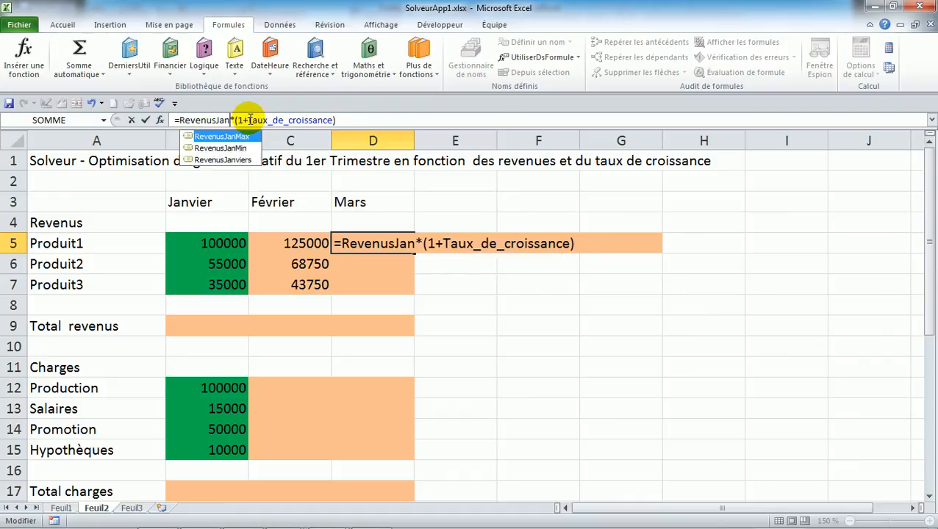
{"action": "key", "text": "BackSpace"}
{"action": "key", "text": "BackSpace"}
{"action": "key", "text": "BackSpace"}
{"action": "type", "text": "F"}
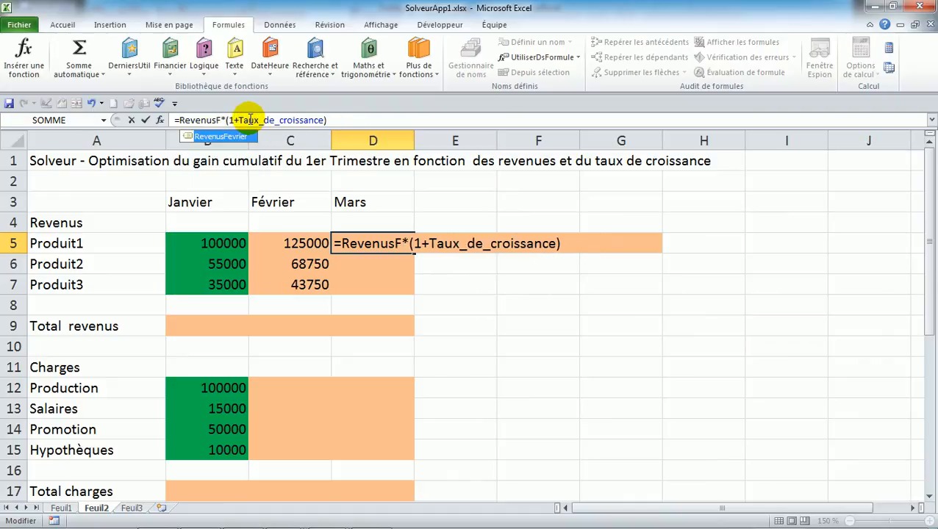
{"action": "double_click", "coordinate": [241, 140]}
{"action": "key", "text": "Return"}
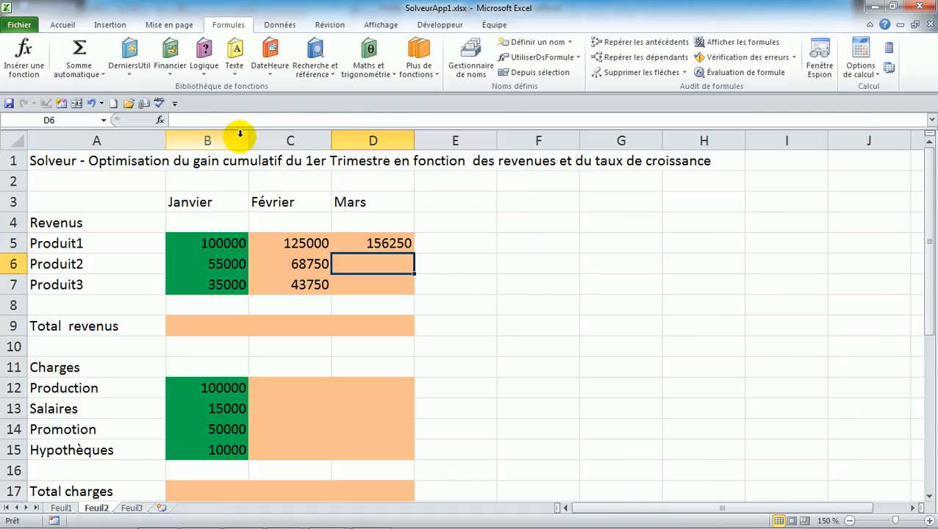
{"action": "left_click", "coordinate": [364, 239]}
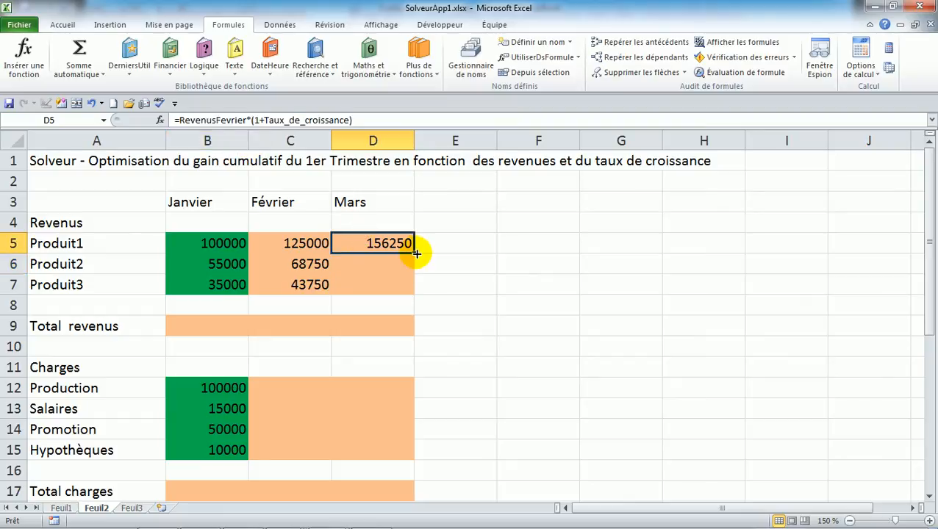
{"action": "left_click_drag", "start_coordinate": [413, 251], "coordinate": [414, 293]}
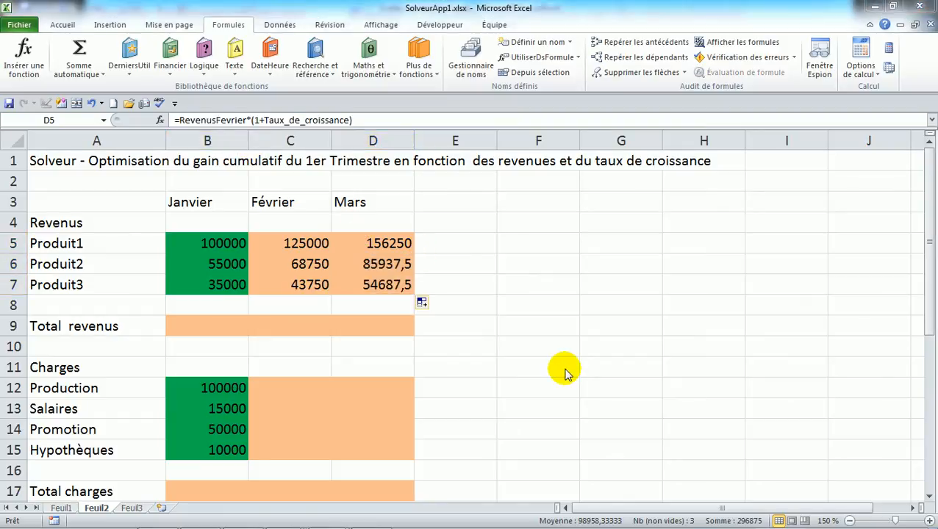
Step: Glance at the PowerPoint reference slide, return to the workbook, and review the revenue formulas in C5 and D5 and the range named RevenusFevrier
{"action": "key", "text": "alt+Tab"}
{"action": "key", "text": "alt+Tab"}
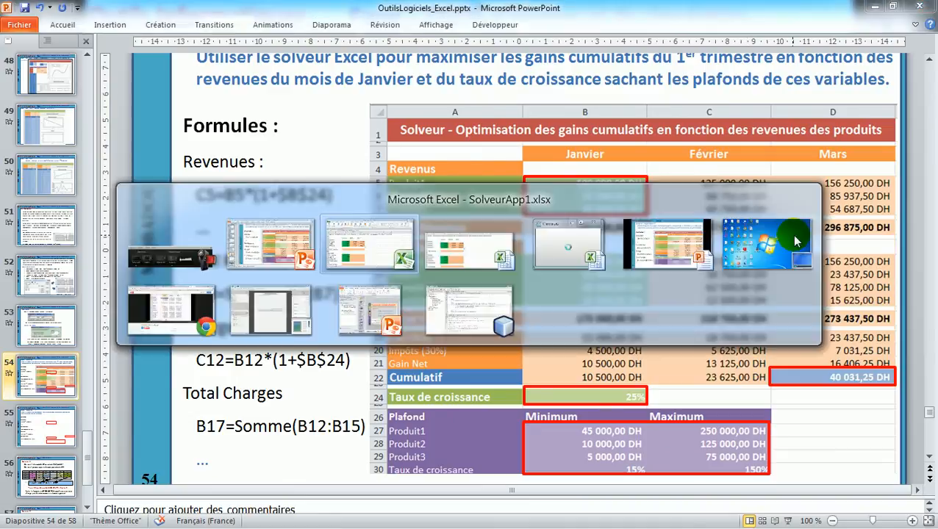
{"action": "left_click", "coordinate": [214, 330]}
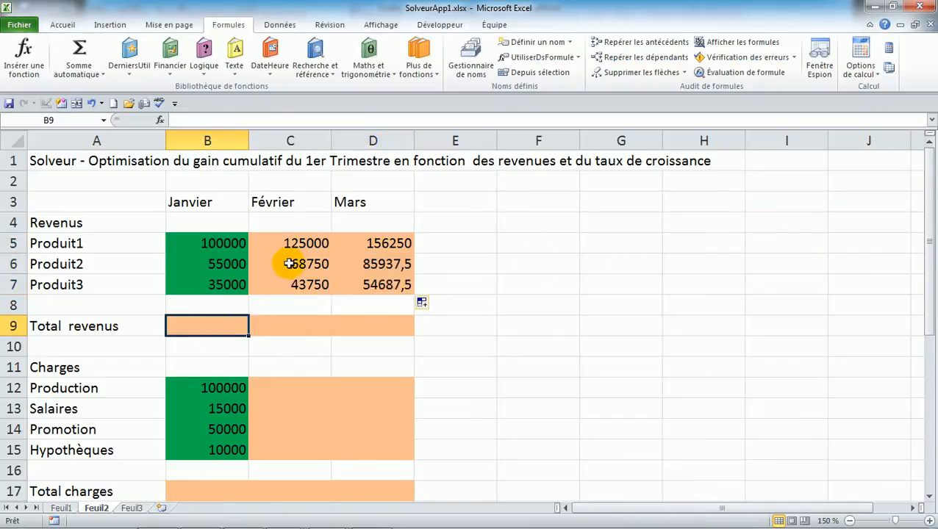
{"action": "left_click", "coordinate": [298, 240]}
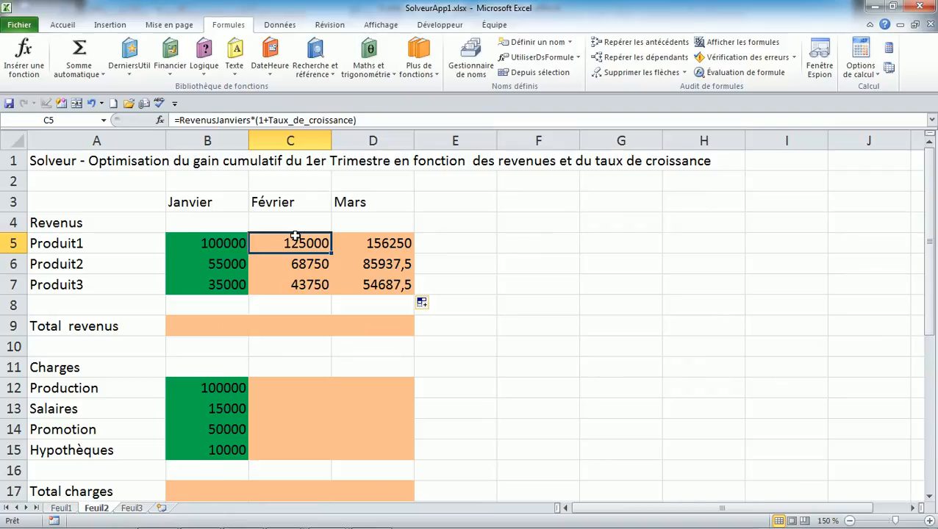
{"action": "left_click", "coordinate": [263, 121]}
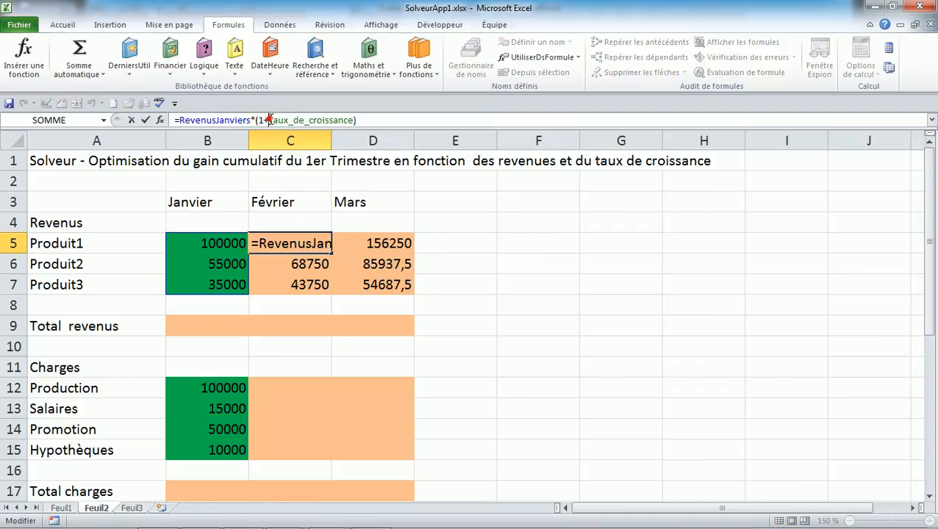
{"action": "left_click", "coordinate": [308, 243]}
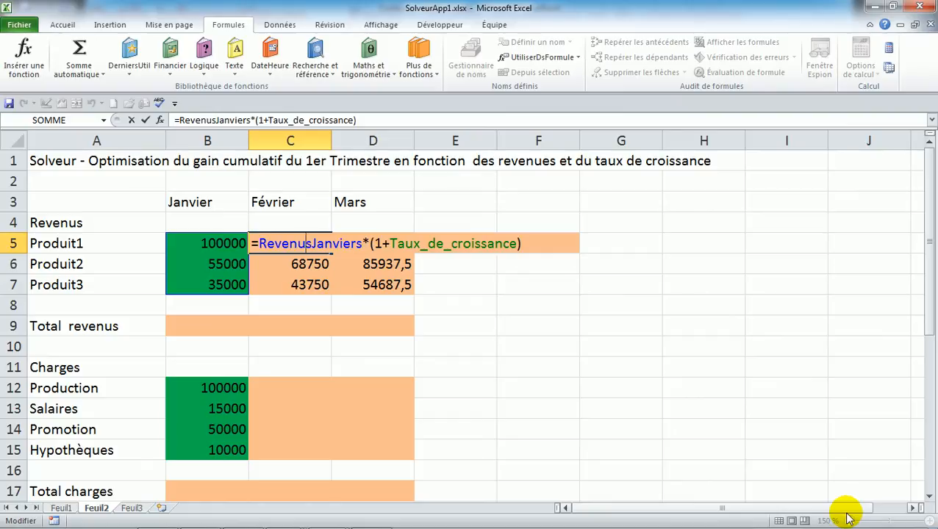
{"action": "key", "text": "ctrl+Return"}
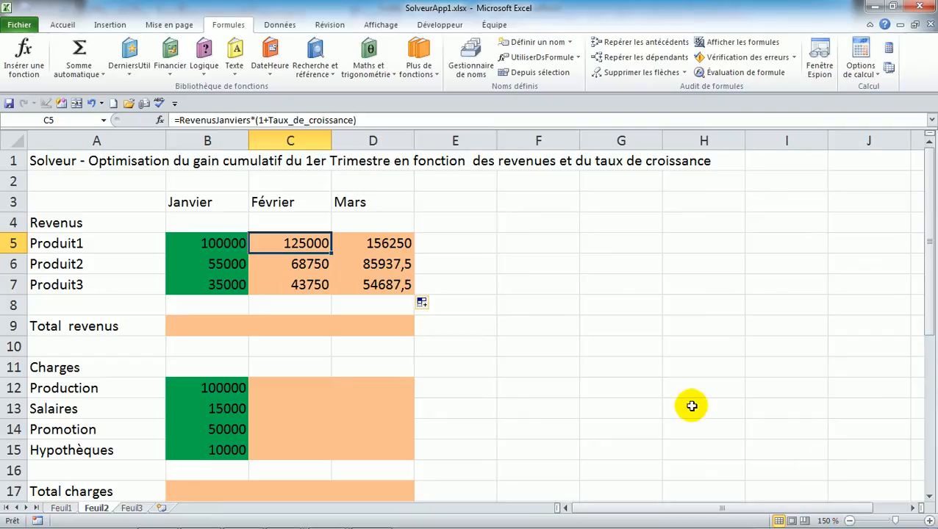
{"action": "left_click", "coordinate": [386, 241]}
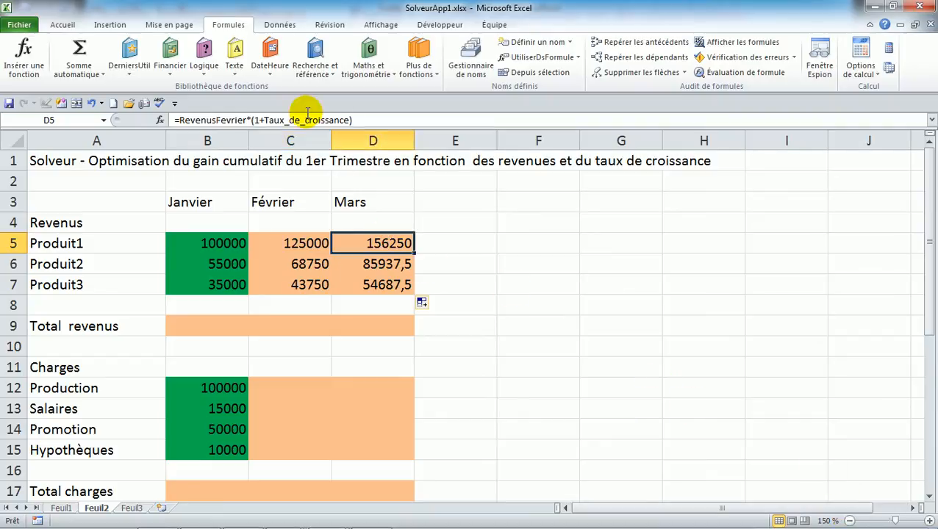
{"action": "left_click", "coordinate": [236, 120]}
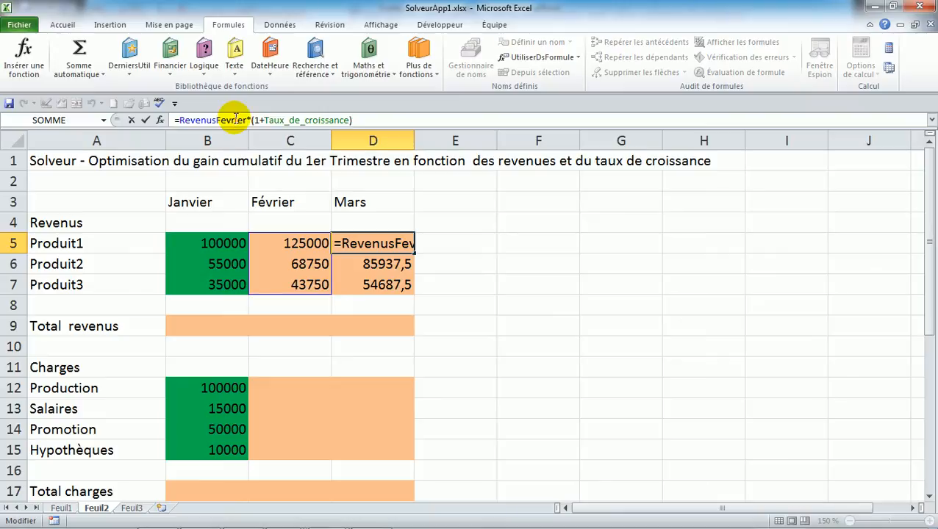
{"action": "key", "text": "Escape"}
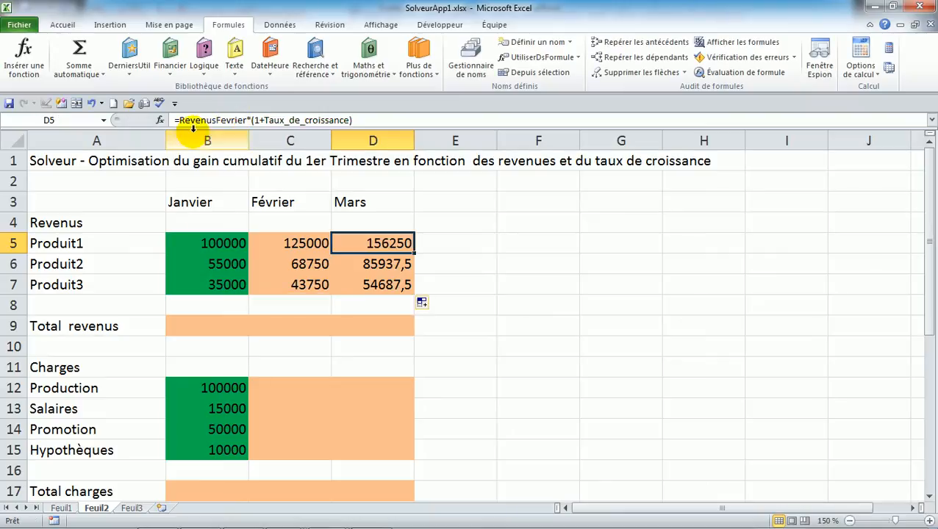
{"action": "left_click_drag", "start_coordinate": [300, 243], "coordinate": [297, 282]}
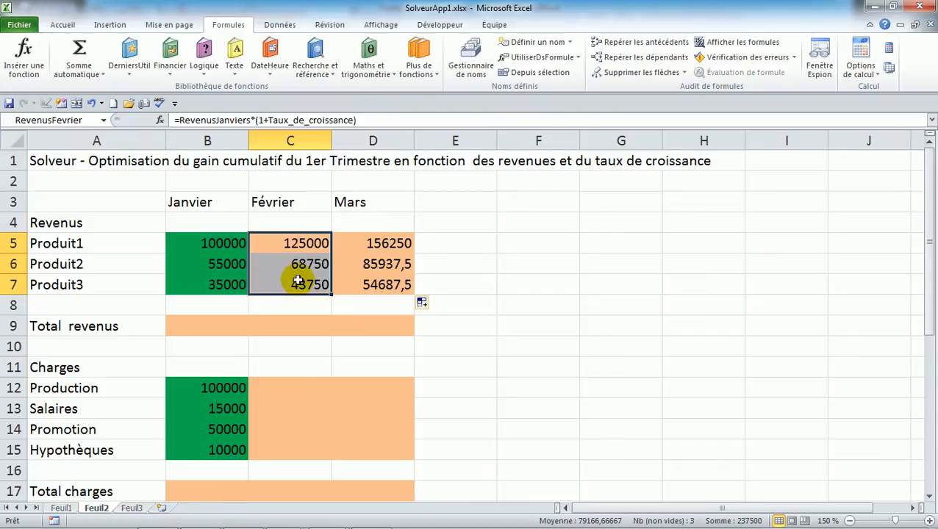
Step: Define the name ChargesFevrier for the Février charges in C12:C15
{"action": "left_click", "coordinate": [283, 384]}
{"action": "left_click_drag", "start_coordinate": [283, 384], "coordinate": [281, 442]}
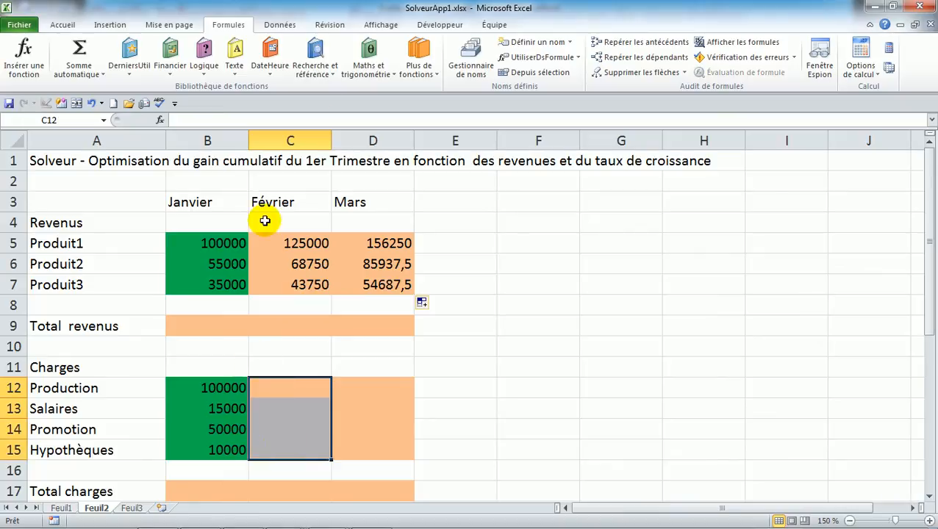
{"action": "left_click", "coordinate": [536, 45]}
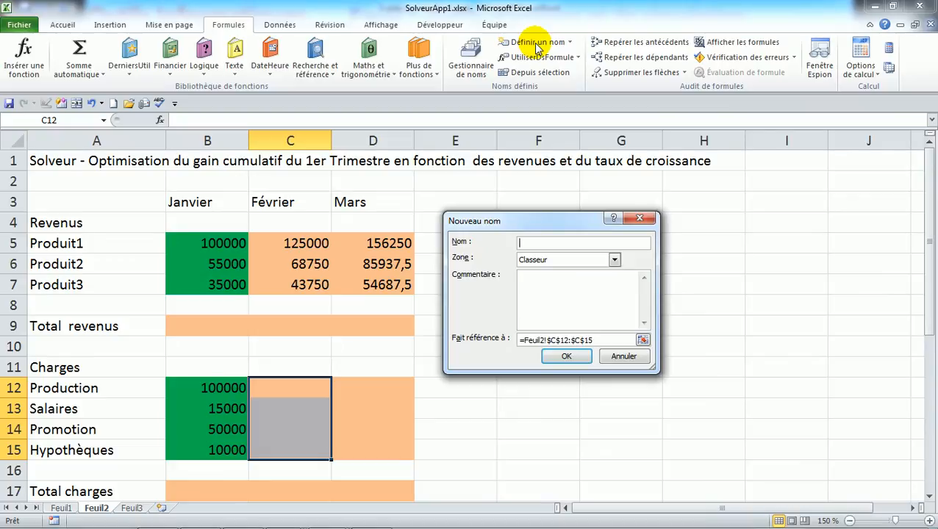
{"action": "type", "text": "ChargesFevrier"}
{"action": "key", "text": "Return"}
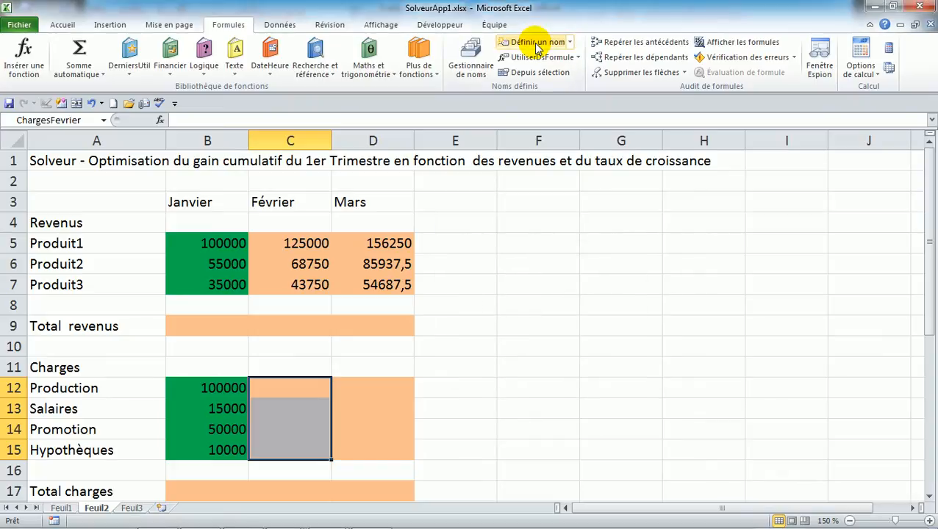
Step: Enter the Février charges formula =ChargesJanvier*(1+Taux_de_croissance) for Production in C12 and fill it down to Hypothèques in C15
{"action": "left_click", "coordinate": [294, 387]}
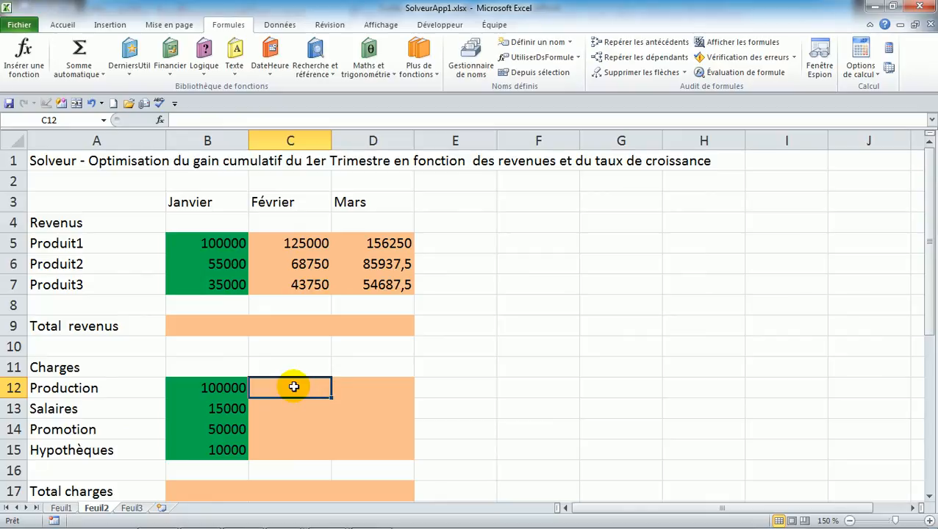
{"action": "type", "text": "="}
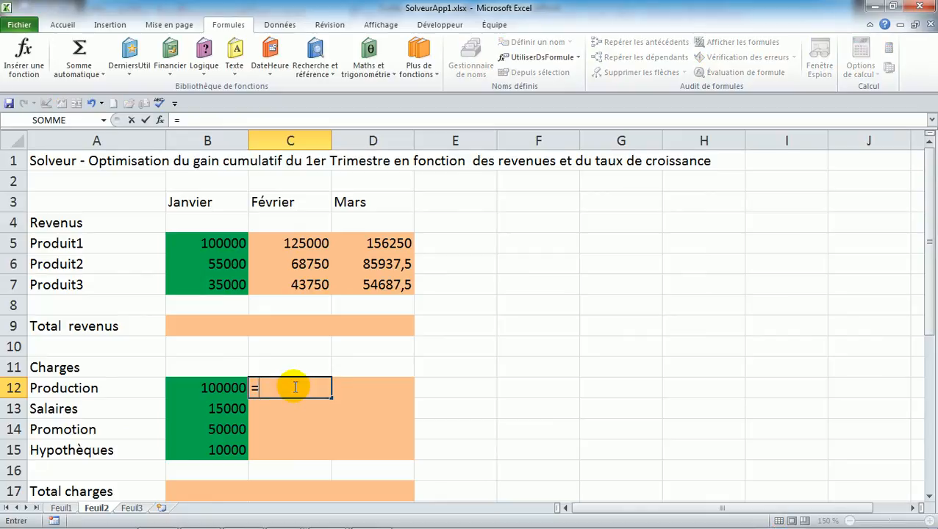
{"action": "type", "text": "ch"}
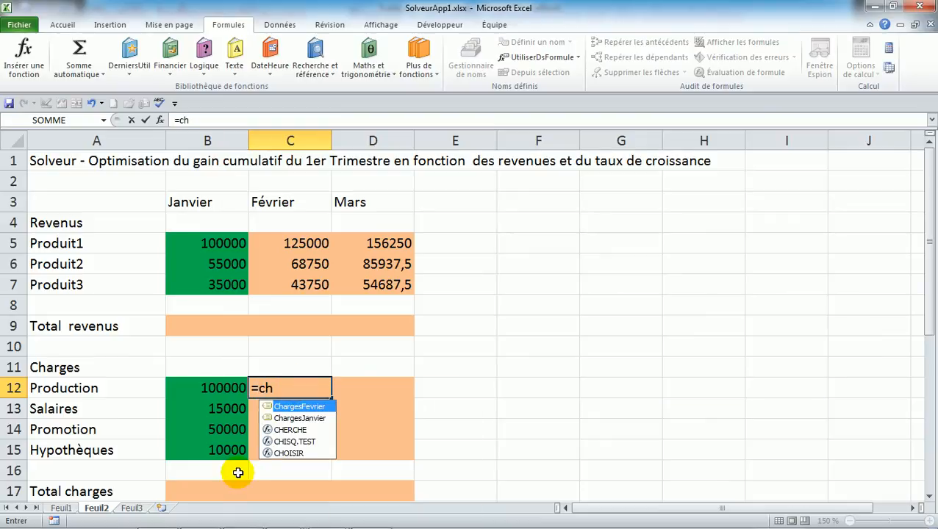
{"action": "double_click", "coordinate": [301, 419]}
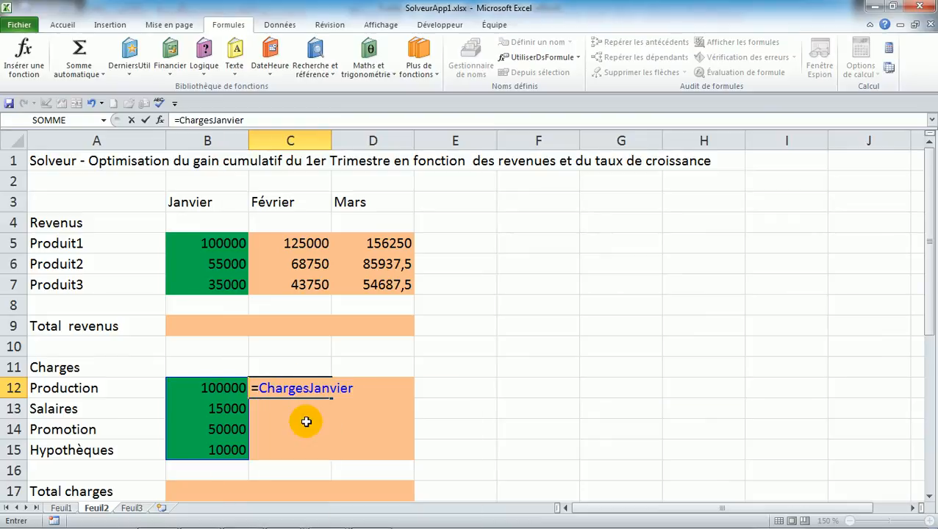
{"action": "type", "text": "*(1+ta"}
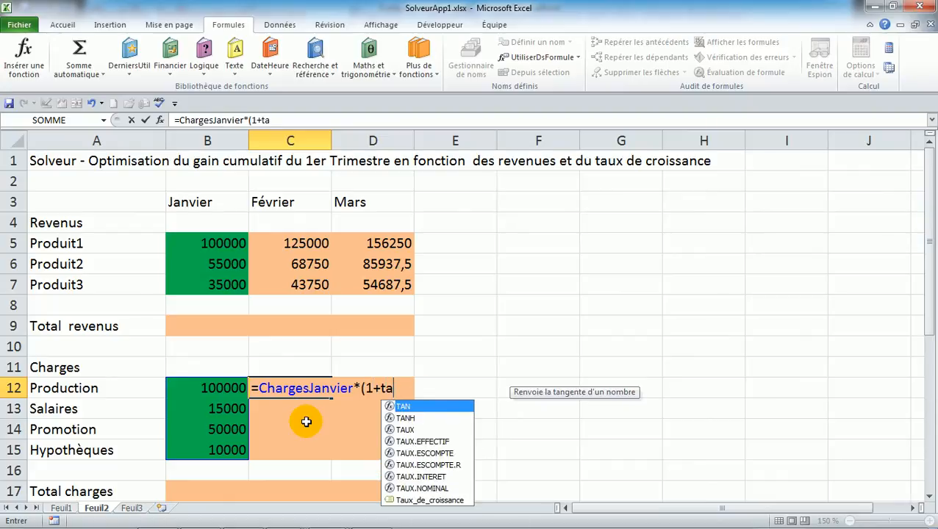
{"action": "type", "text": "ux"}
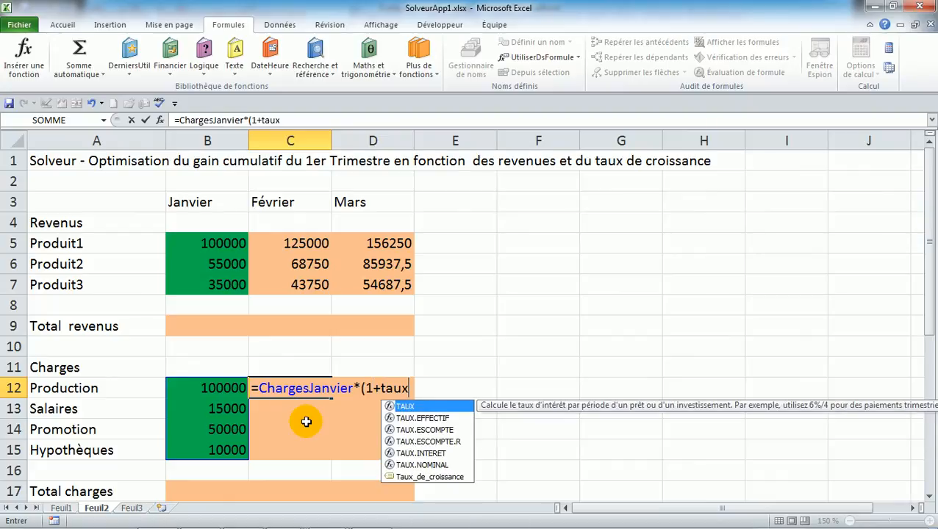
{"action": "double_click", "coordinate": [439, 478]}
{"action": "key", "text": "Return"}
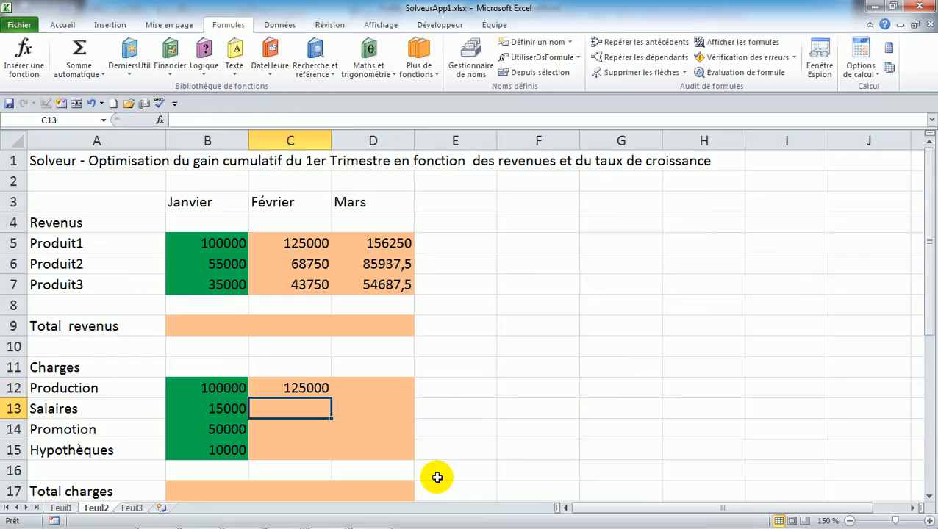
{"action": "left_click", "coordinate": [317, 388]}
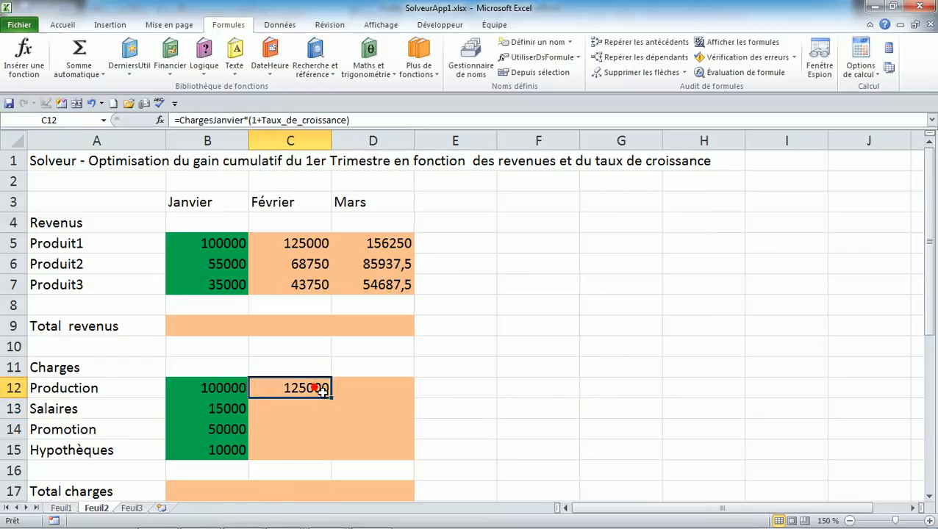
{"action": "left_click_drag", "start_coordinate": [332, 398], "coordinate": [332, 458]}
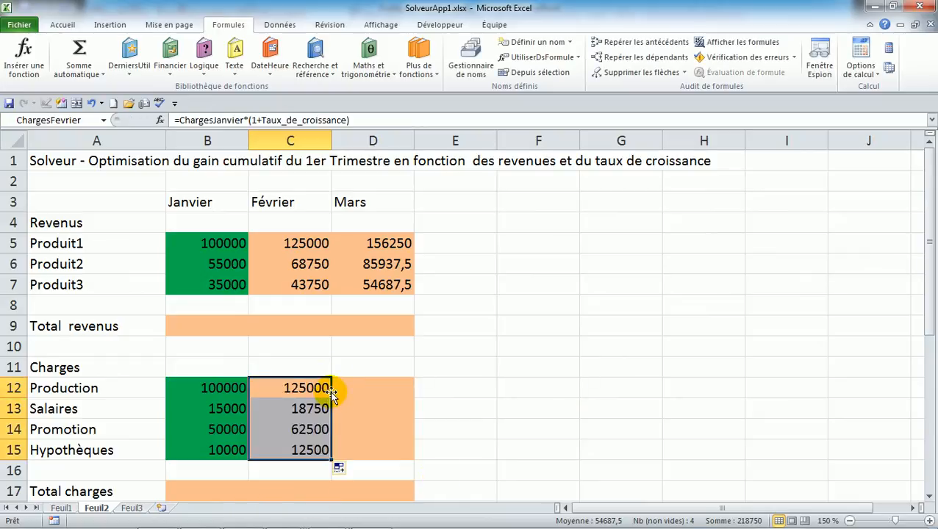
Step: Copy the Février Production charges formula from C12 into the Mars cell D12
{"action": "left_click", "coordinate": [311, 388]}
{"action": "left_click_drag", "start_coordinate": [332, 398], "coordinate": [414, 397]}
{"action": "left_click", "coordinate": [375, 387]}
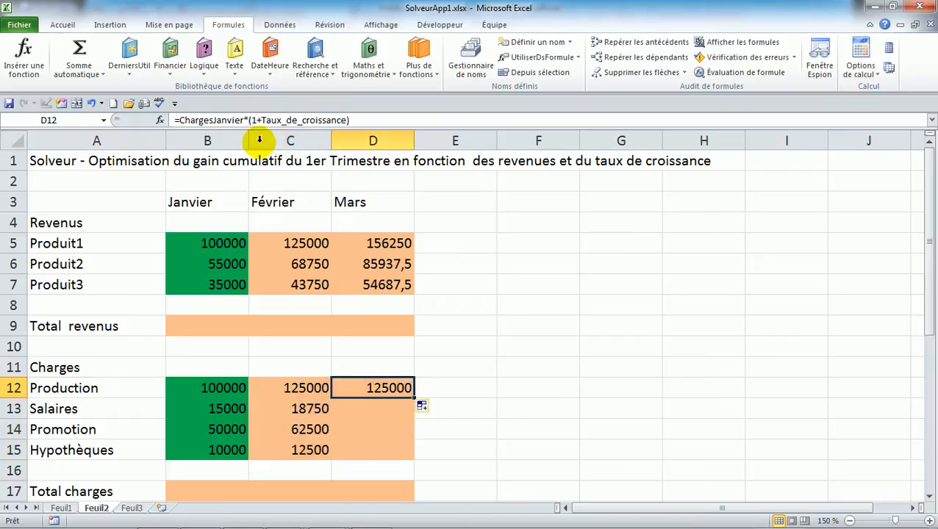
Step: Change the Mars Production charges formula in D12 to =ChargesFevrier*(1+Taux_de_croissance) and fill it down to Hypothèques in D15
{"action": "left_click", "coordinate": [243, 120]}
{"action": "key", "text": "BackSpace"}
{"action": "key", "text": "BackSpace"}
{"action": "key", "text": "BackSpace"}
{"action": "key", "text": "BackSpace"}
{"action": "key", "text": "BackSpace"}
{"action": "key", "text": "BackSpace"}
{"action": "key", "text": "BackSpace"}
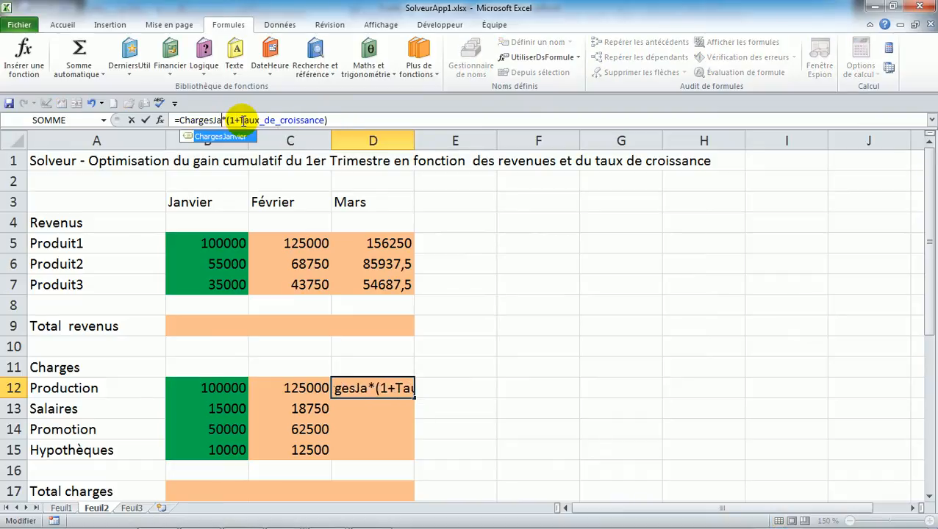
{"action": "type", "text": "f"}
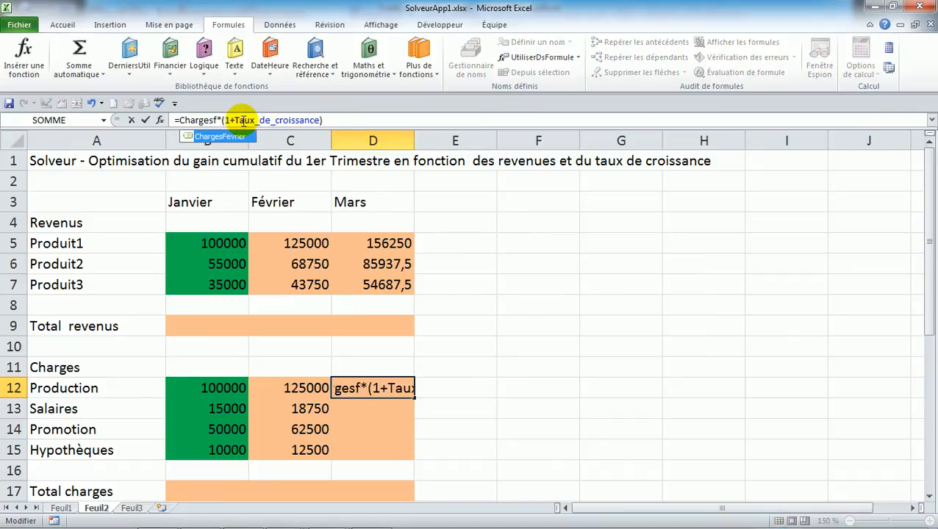
{"action": "left_click", "coordinate": [234, 142]}
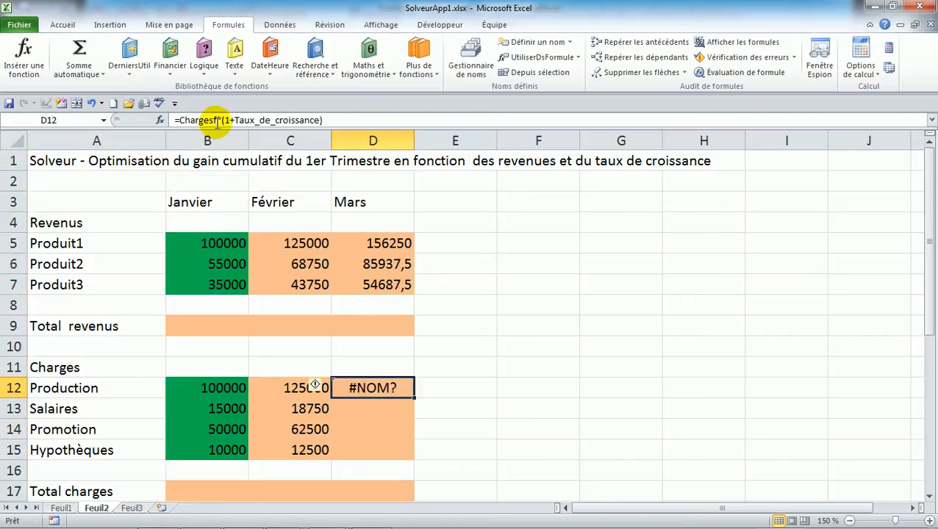
{"action": "left_click", "coordinate": [218, 120]}
{"action": "type", "text": "e"}
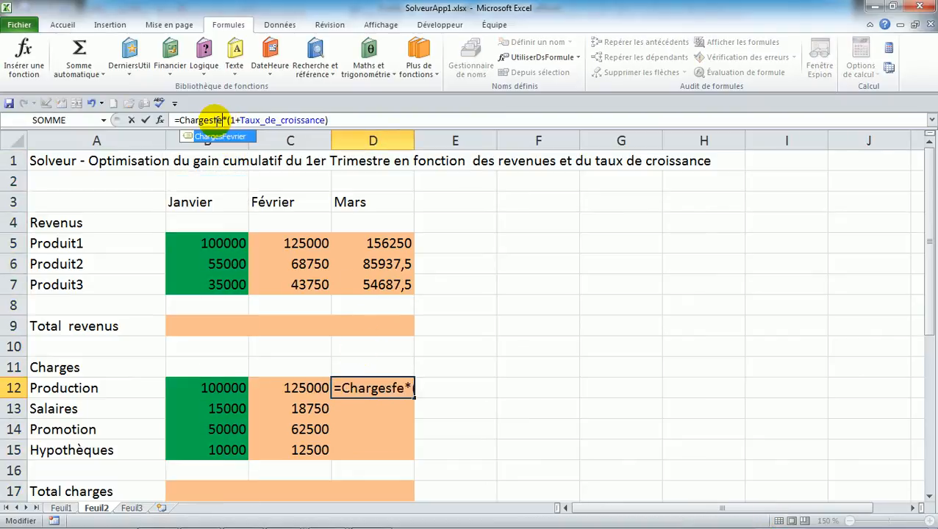
{"action": "double_click", "coordinate": [219, 136]}
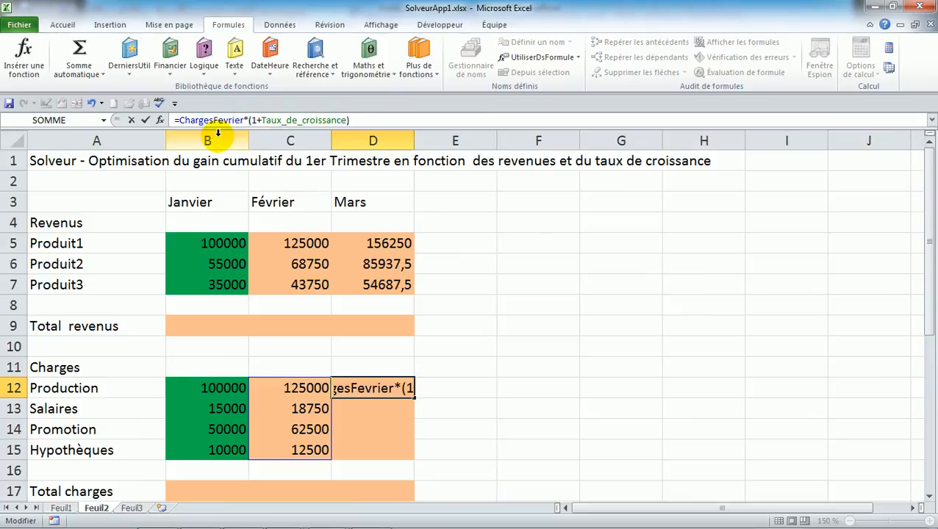
{"action": "key", "text": "Return"}
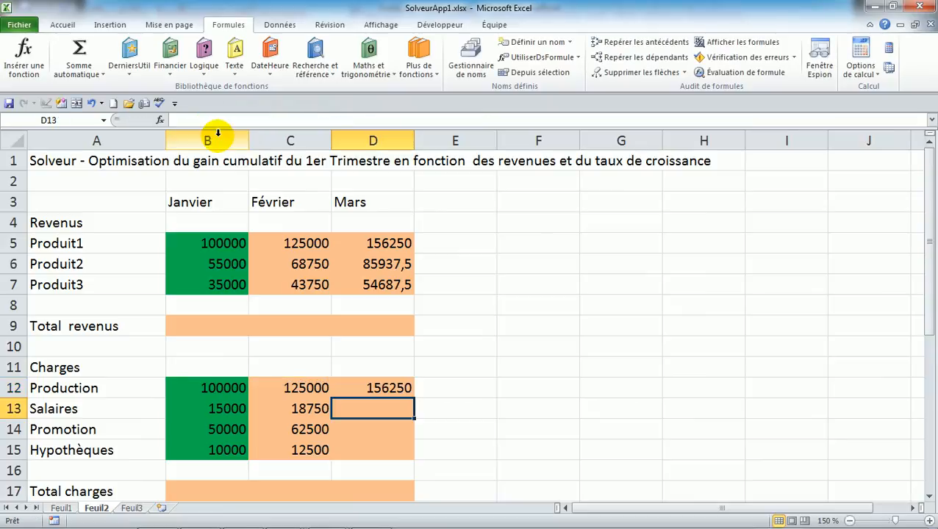
{"action": "left_click", "coordinate": [377, 388]}
{"action": "left_click_drag", "start_coordinate": [414, 397], "coordinate": [412, 457]}
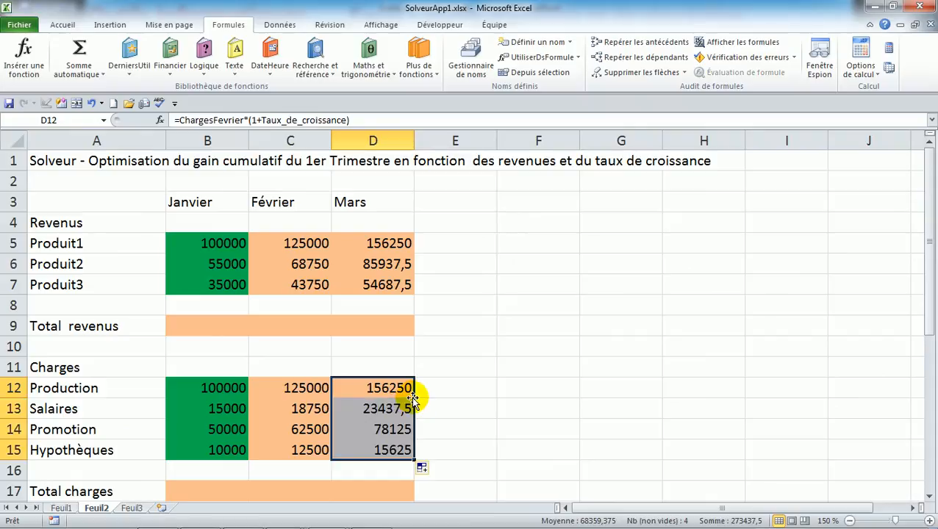
Step: Enter the Janvier total revenue formula =SOMME(RevenusJanviers) in B9 and fill it across to D9
{"action": "left_click", "coordinate": [206, 323]}
{"action": "left_click", "coordinate": [205, 324]}
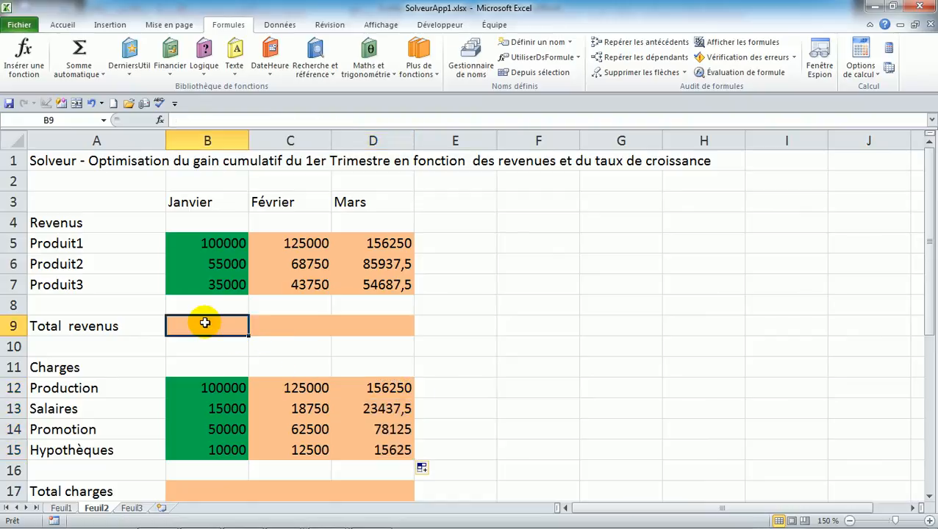
{"action": "type", "text": "="}
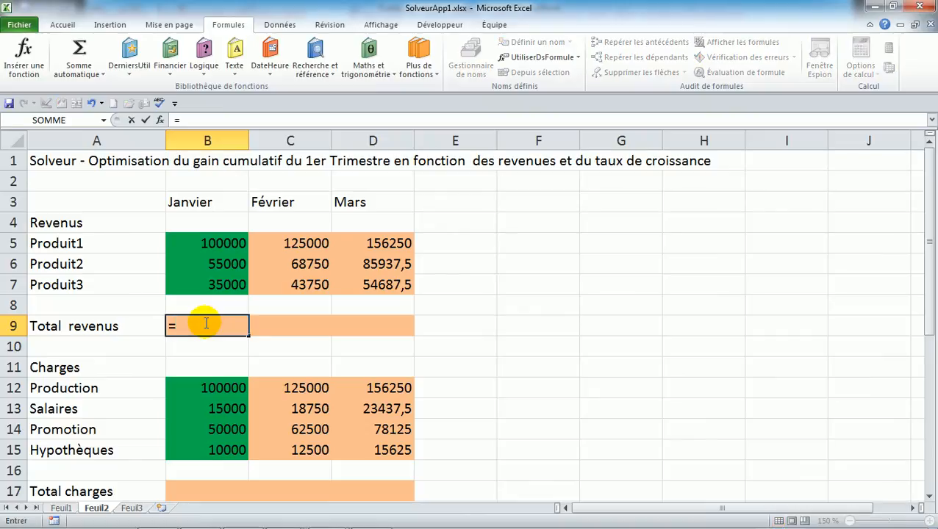
{"action": "type", "text": "somme("}
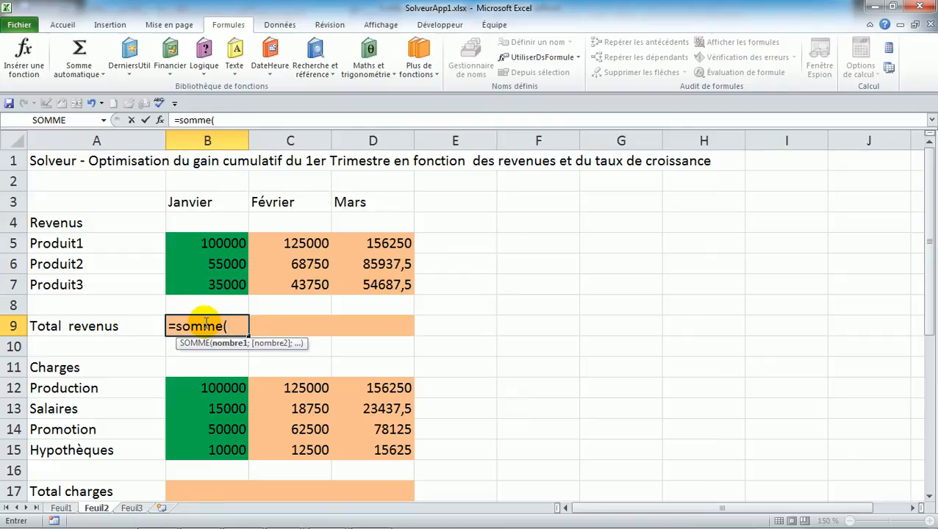
{"action": "type", "text": "Re"}
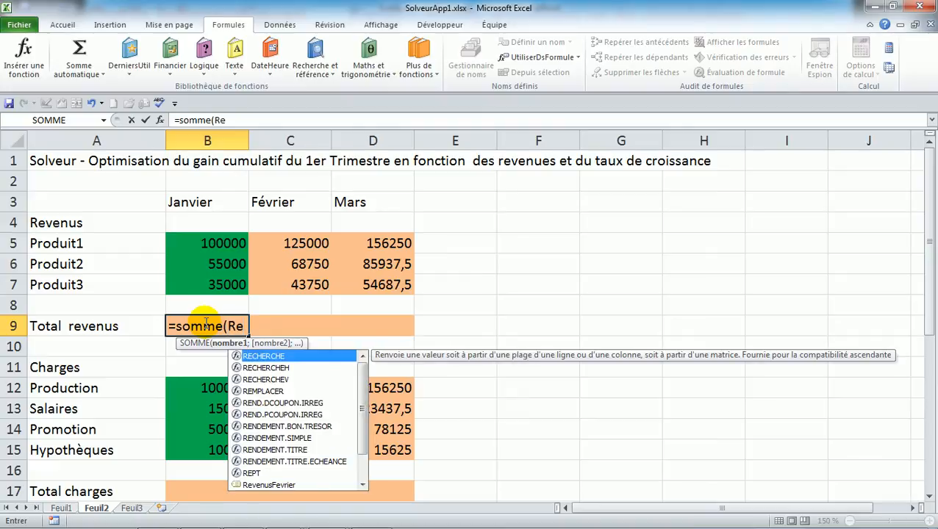
{"action": "type", "text": "ven"}
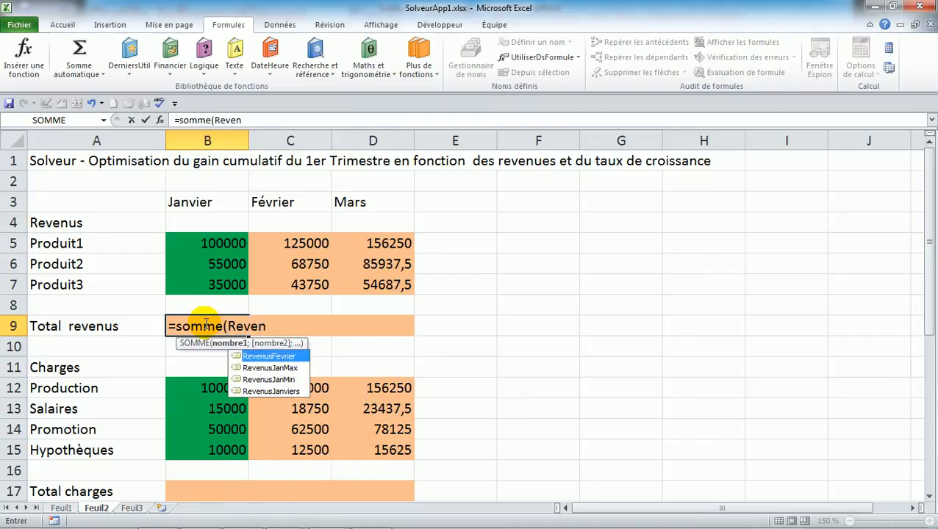
{"action": "double_click", "coordinate": [290, 391]}
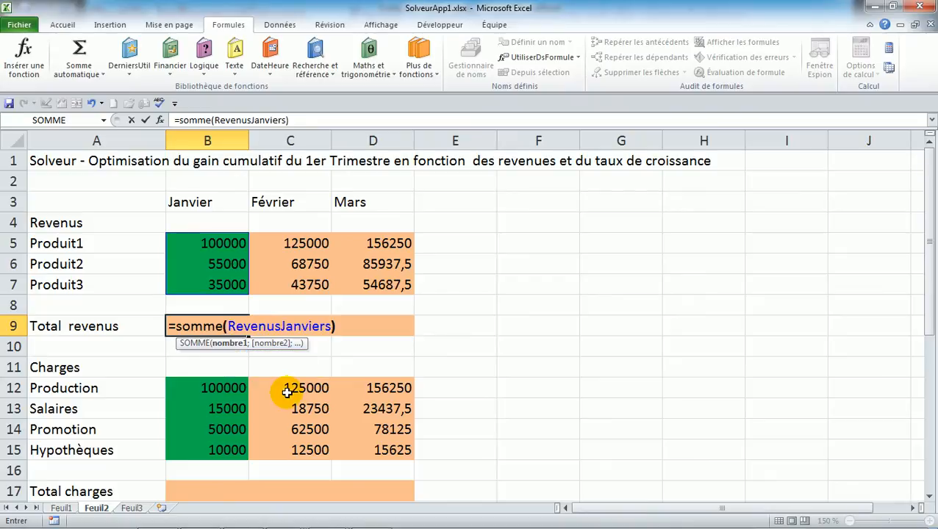
{"action": "type", "text": ")"}
{"action": "key", "text": "Return"}
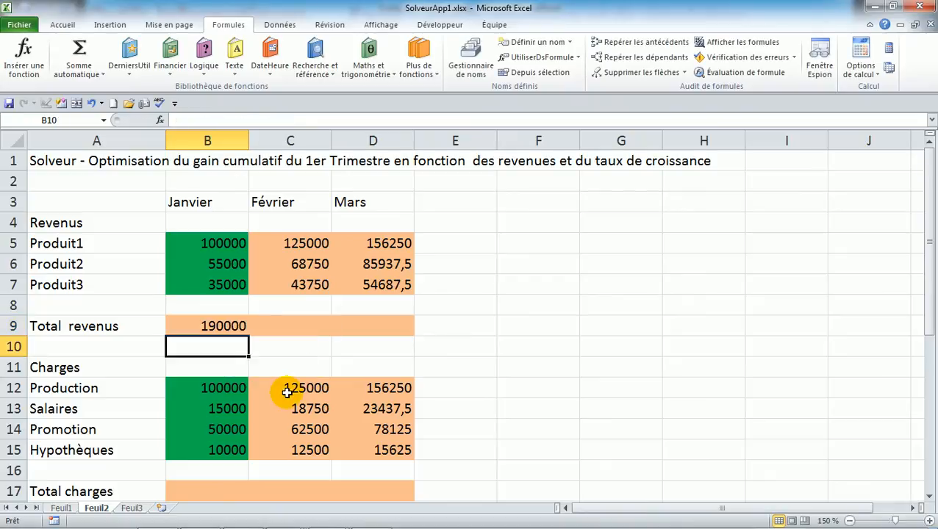
{"action": "left_click", "coordinate": [242, 326]}
{"action": "left_click_drag", "start_coordinate": [248, 336], "coordinate": [390, 329]}
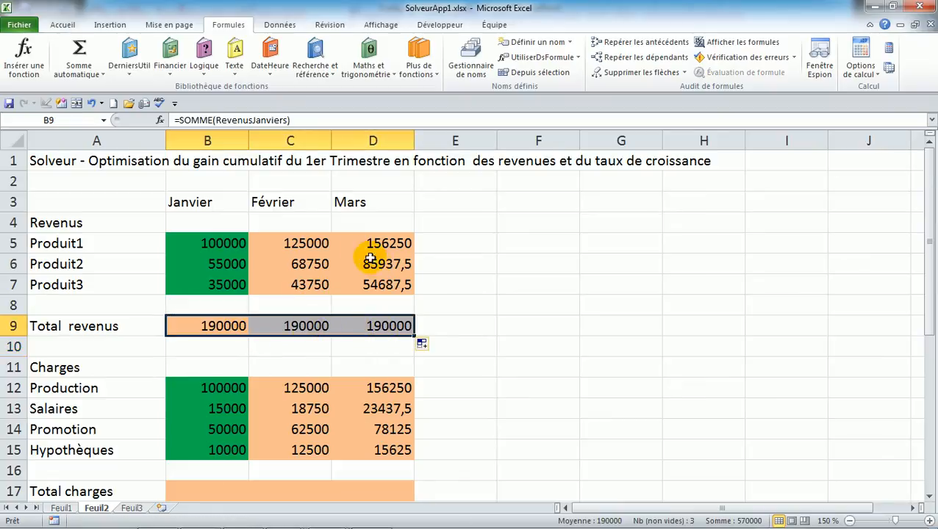
Step: Change the Février total revenue formula in C9 to =SOMME(RevenusFevrier)
{"action": "left_click", "coordinate": [295, 324]}
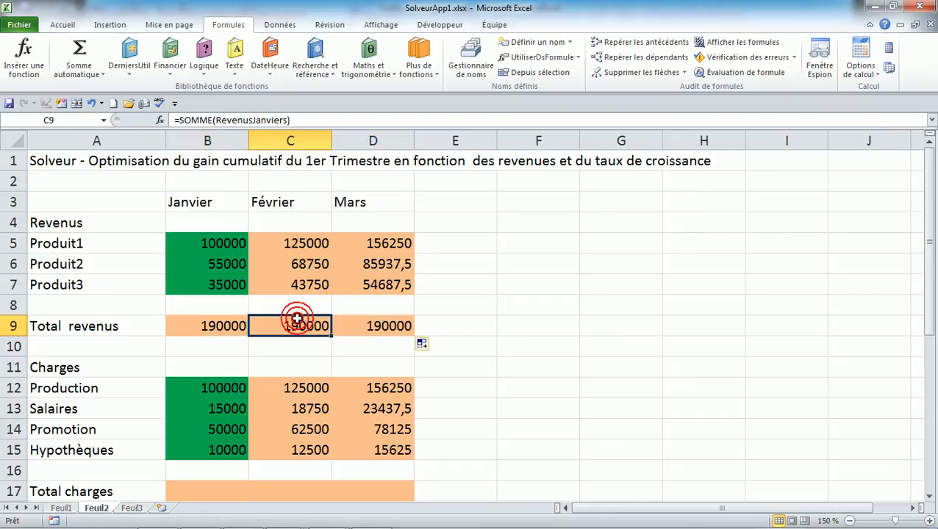
{"action": "left_click", "coordinate": [256, 120]}
{"action": "left_click_drag", "start_coordinate": [255, 120], "coordinate": [288, 120]}
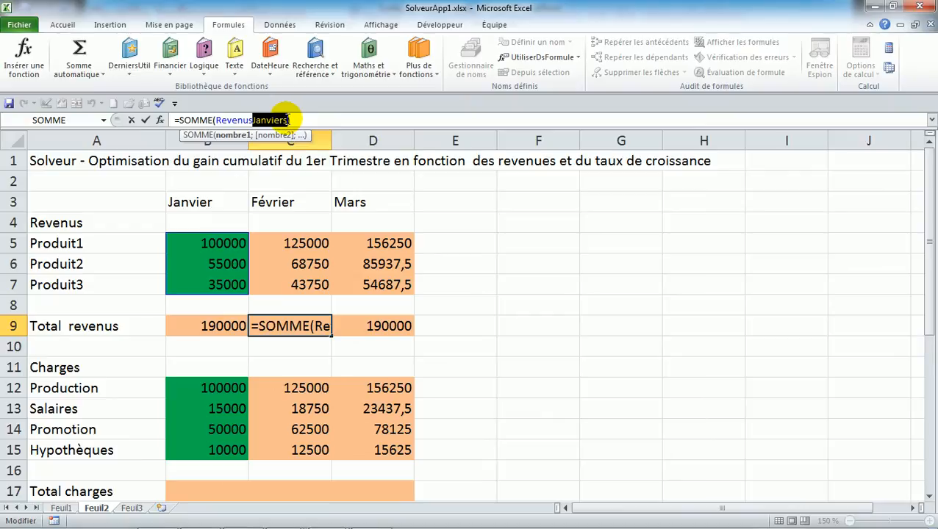
{"action": "type", "text": "Fev"}
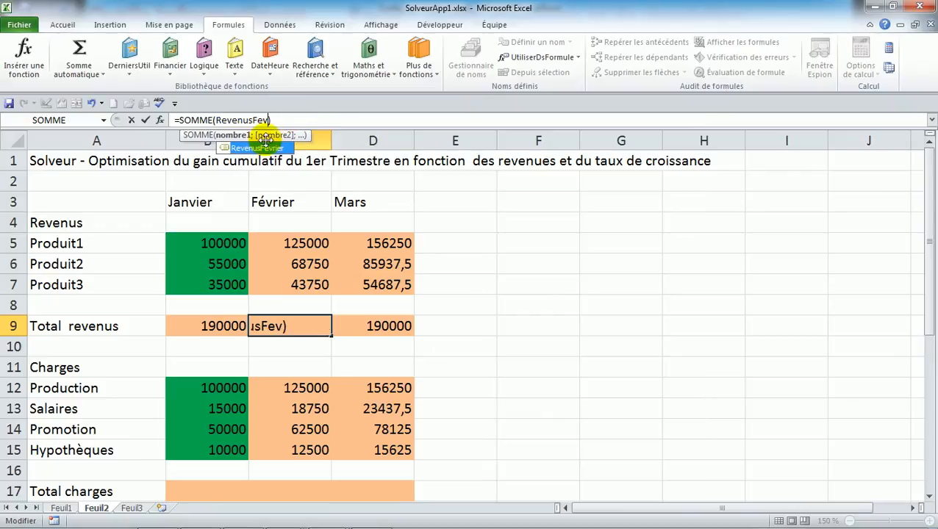
{"action": "double_click", "coordinate": [264, 147]}
{"action": "key", "text": "Return"}
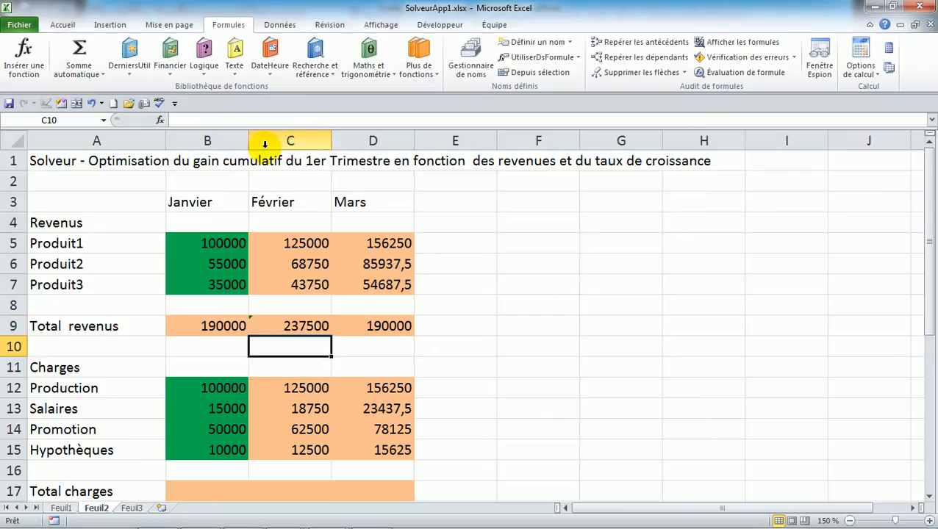
Step: Change the Mars total revenue formula in D9 to =SOMME(RevenusMars)
{"action": "left_click", "coordinate": [371, 316]}
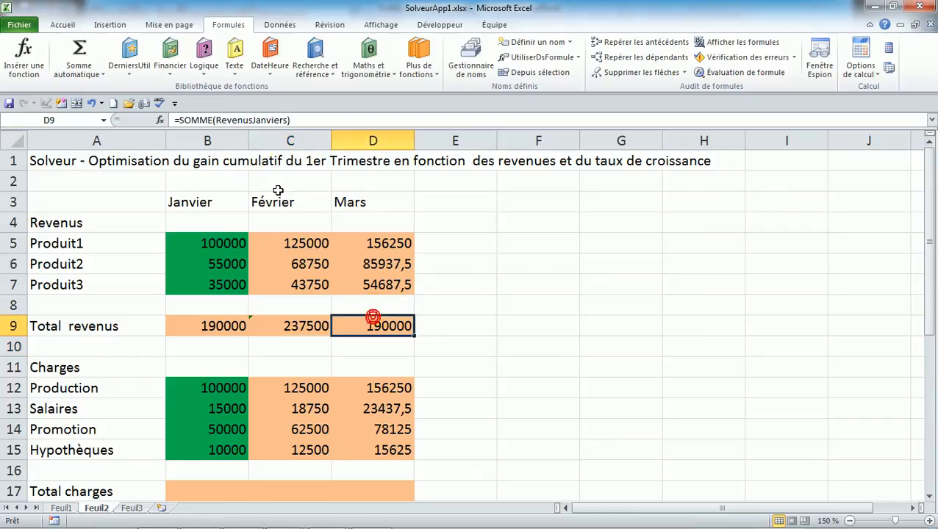
{"action": "left_click", "coordinate": [286, 119]}
{"action": "key", "text": "BackSpace"}
{"action": "key", "text": "BackSpace"}
{"action": "key", "text": "BackSpace"}
{"action": "key", "text": "BackSpace"}
{"action": "key", "text": "BackSpace"}
{"action": "key", "text": "BackSpace"}
{"action": "key", "text": "BackSpace"}
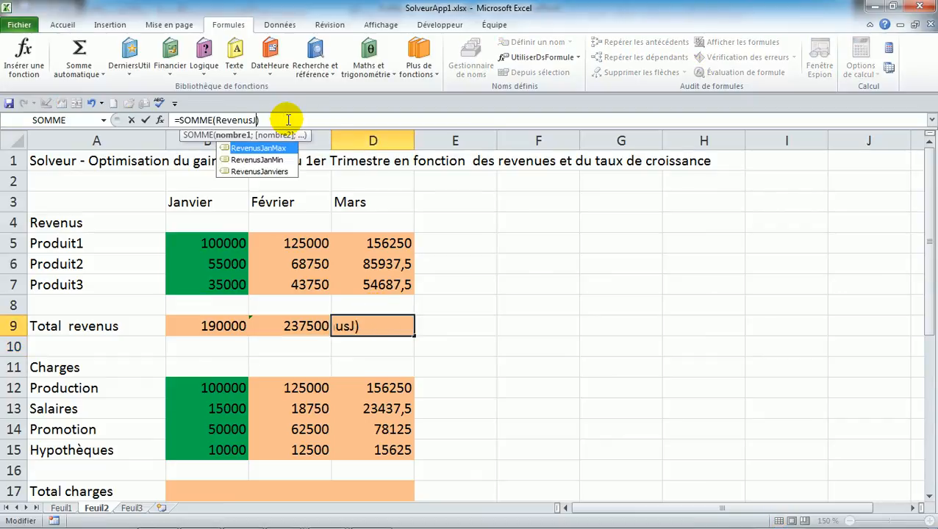
{"action": "key", "text": "BackSpace"}
{"action": "type", "text": "Mars"}
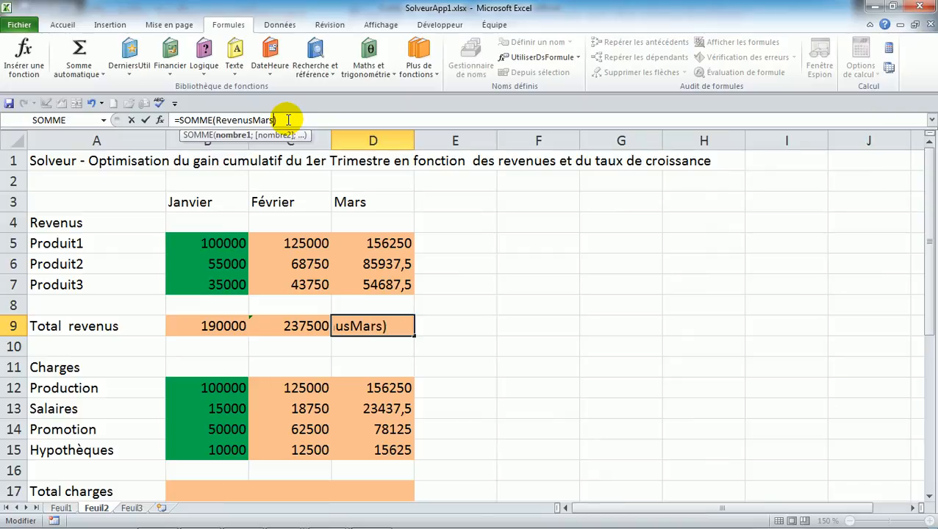
{"action": "key", "text": "Return"}
Step: Define the name RevenusMars for the Mars revenues in D5:D7
{"action": "left_click_drag", "start_coordinate": [388, 235], "coordinate": [393, 290]}
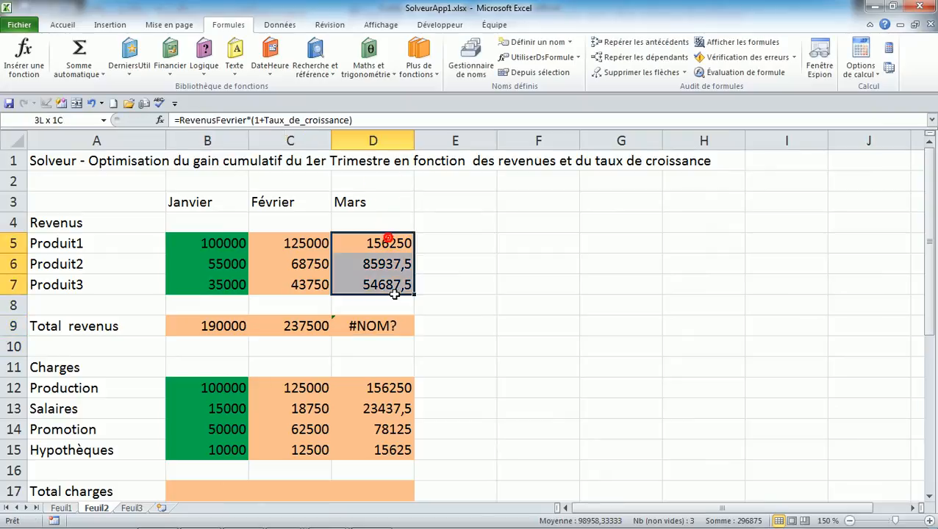
{"action": "left_click", "coordinate": [539, 42]}
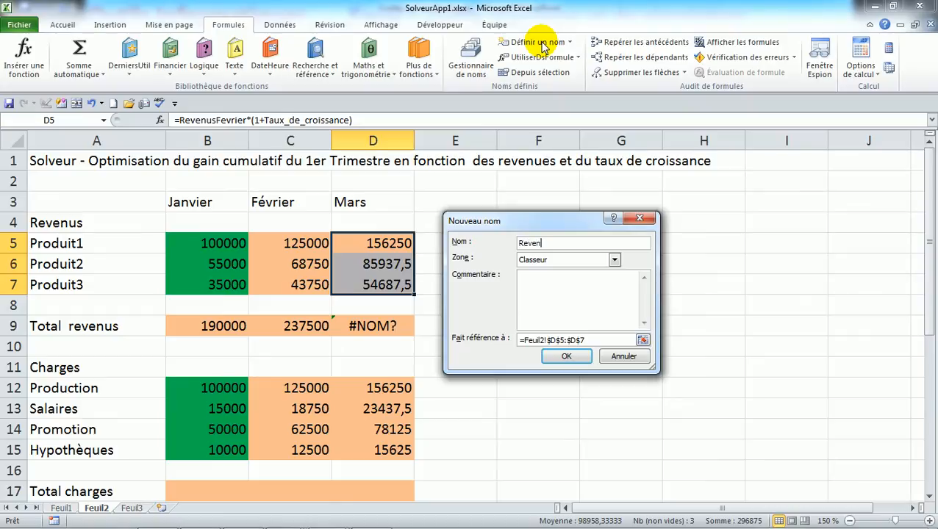
{"action": "type", "text": "RevenusMars"}
{"action": "key", "text": "Return"}
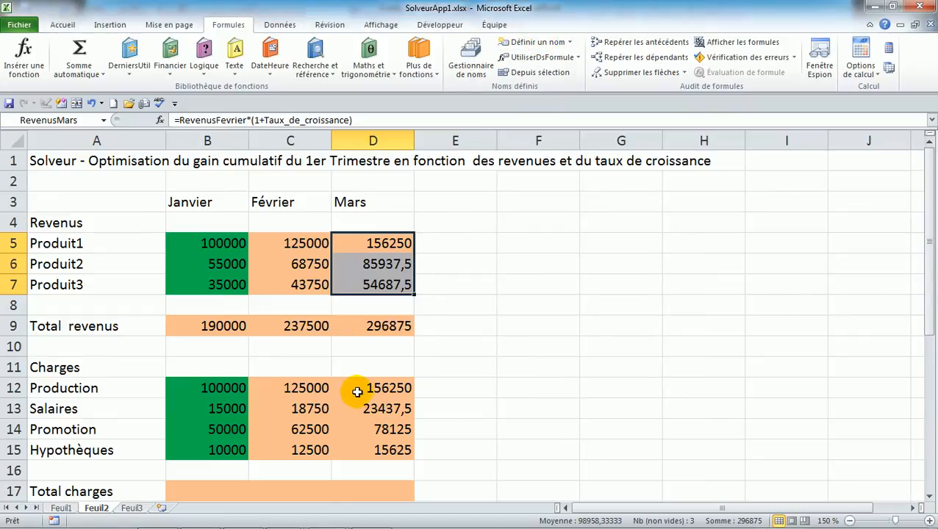
Step: Define the name ChargesMars for the Mars charges in D12:D15
{"action": "left_click_drag", "start_coordinate": [369, 386], "coordinate": [379, 445]}
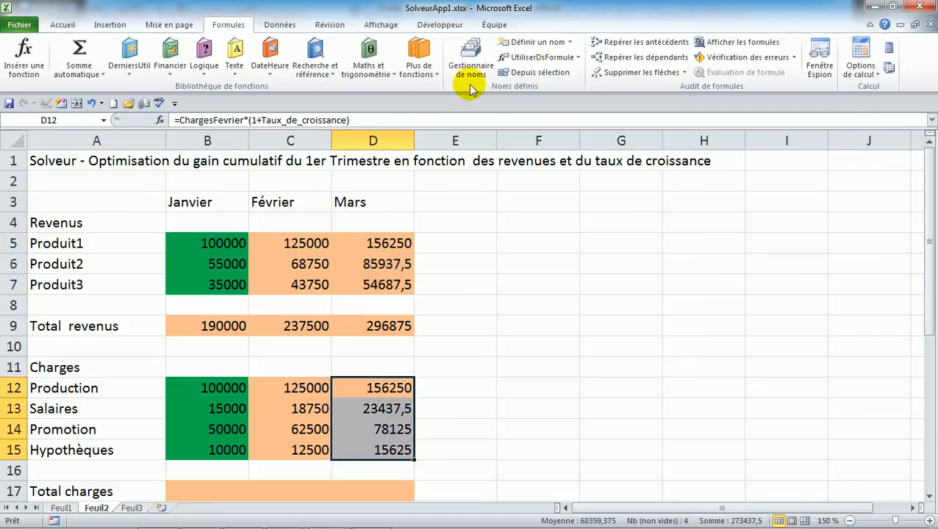
{"action": "left_click", "coordinate": [539, 42]}
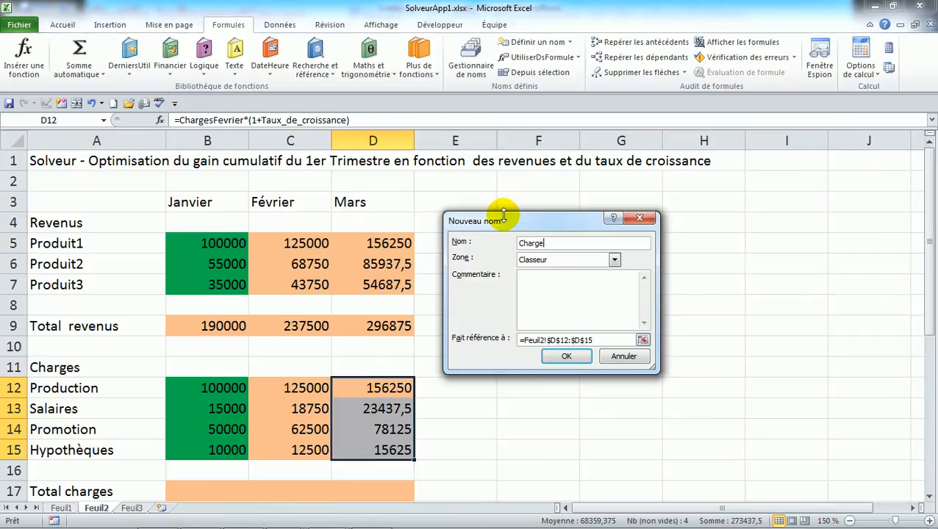
{"action": "type", "text": "ChargesMars"}
{"action": "key", "text": "Return"}
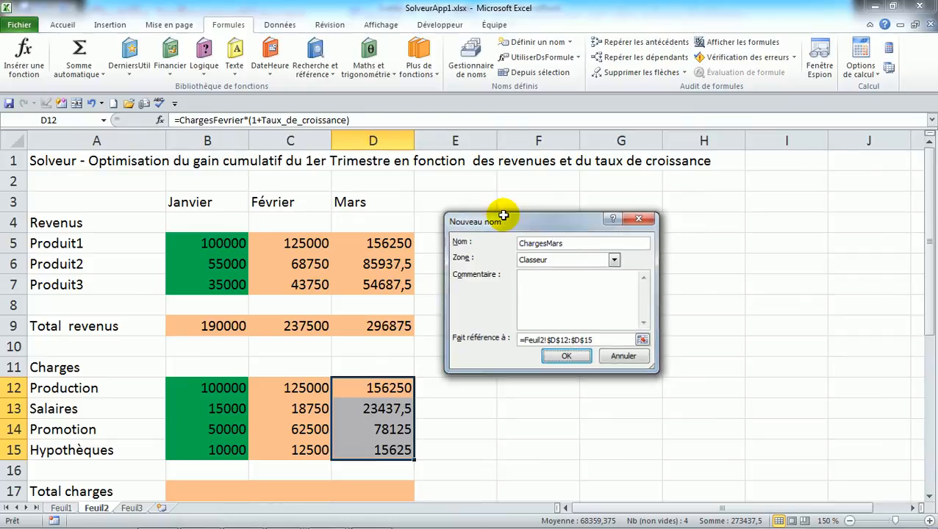
Step: Enter the Janvier total charges formula =SOMME(ChargesJanvier) in B17 and fill it across to D17
{"action": "left_click", "coordinate": [930, 498]}
{"action": "left_click", "coordinate": [929, 498]}
{"action": "left_click", "coordinate": [929, 498]}
{"action": "left_click", "coordinate": [930, 498]}
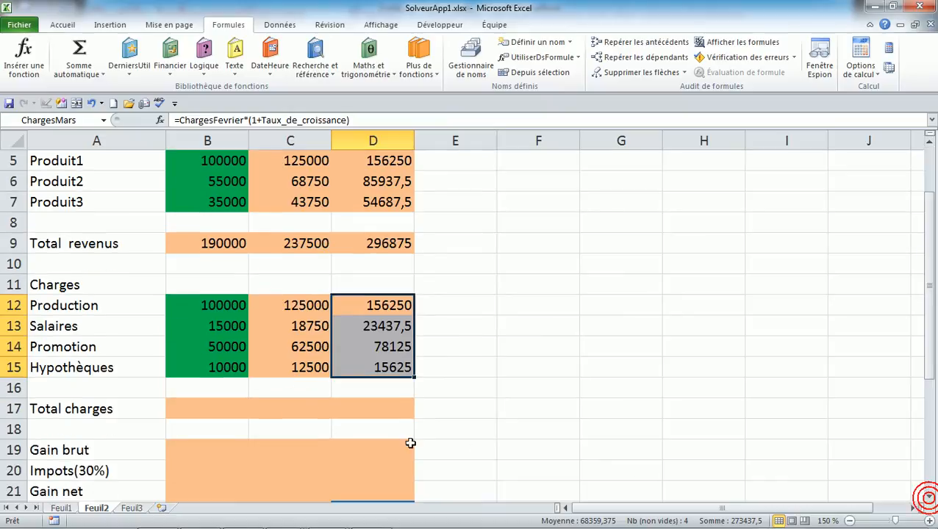
{"action": "left_click", "coordinate": [200, 416]}
{"action": "type", "text": "=somme("}
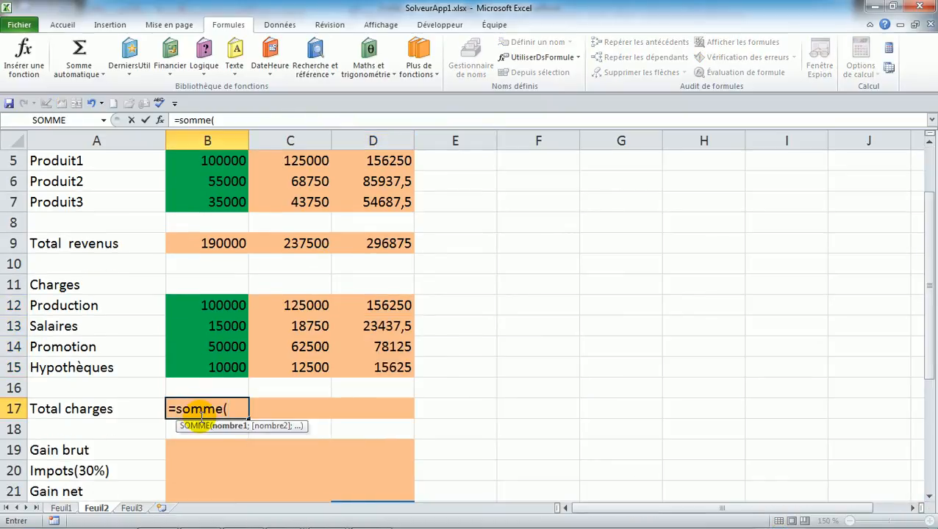
{"action": "type", "text": "Ch"}
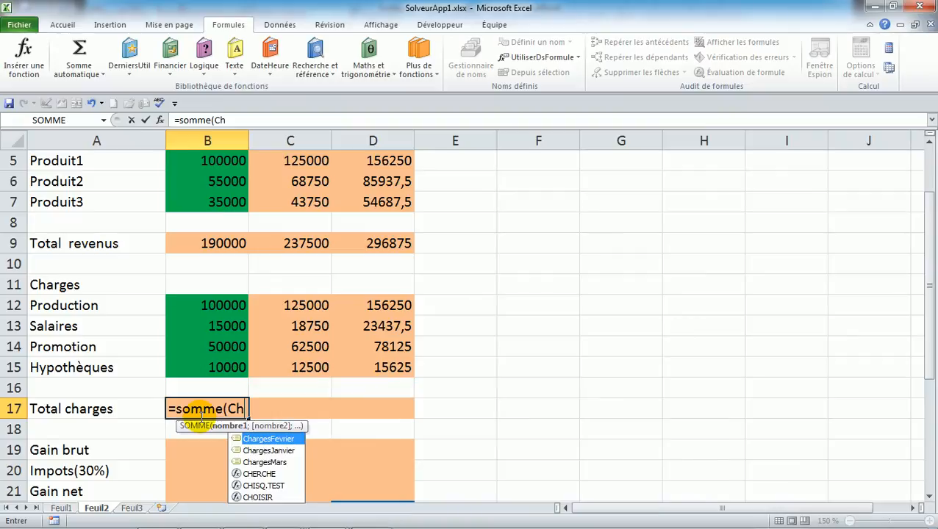
{"action": "double_click", "coordinate": [268, 451]}
{"action": "type", "text": ")"}
{"action": "key", "text": "Return"}
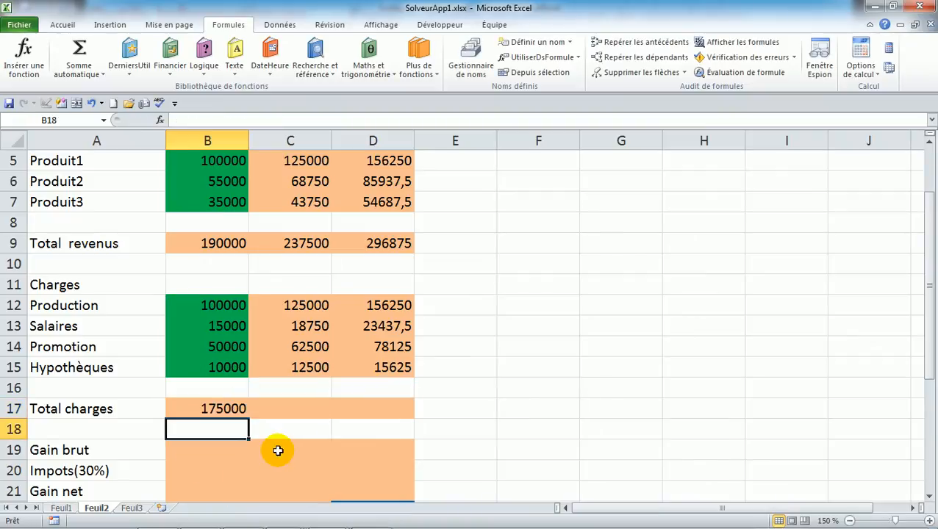
{"action": "left_click", "coordinate": [247, 415]}
{"action": "left_click_drag", "start_coordinate": [248, 417], "coordinate": [394, 419]}
Step: Change the Février total charges formula in C17 to =SOMME(ChargesFevrier)
{"action": "left_click", "coordinate": [320, 410]}
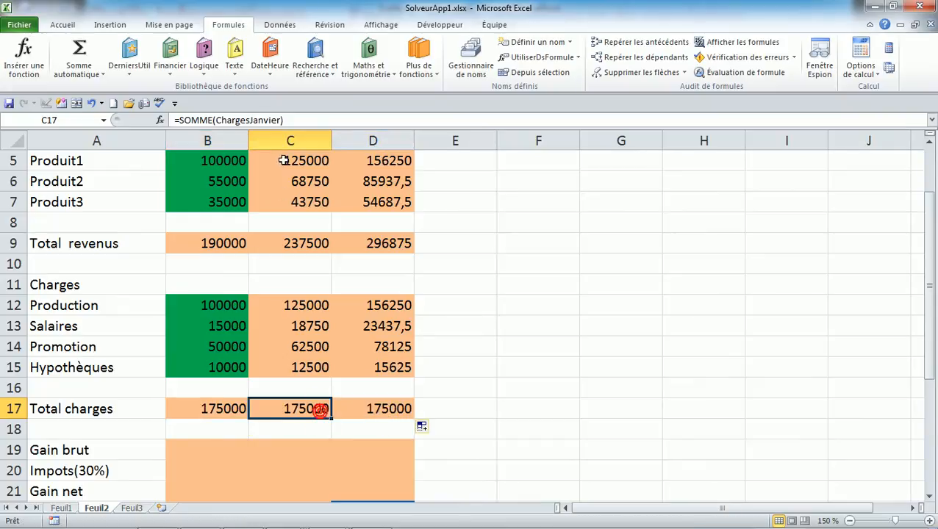
{"action": "left_click_drag", "start_coordinate": [250, 120], "coordinate": [282, 120]}
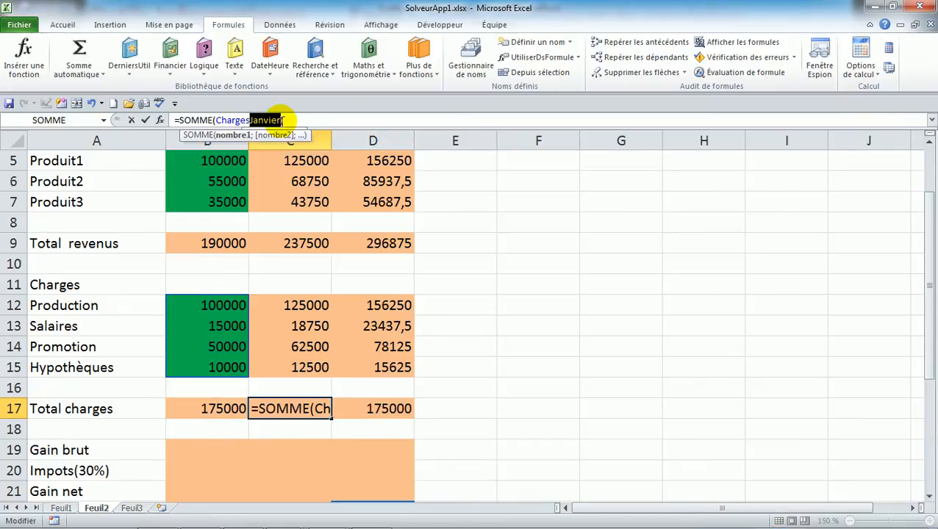
{"action": "type", "text": "F"}
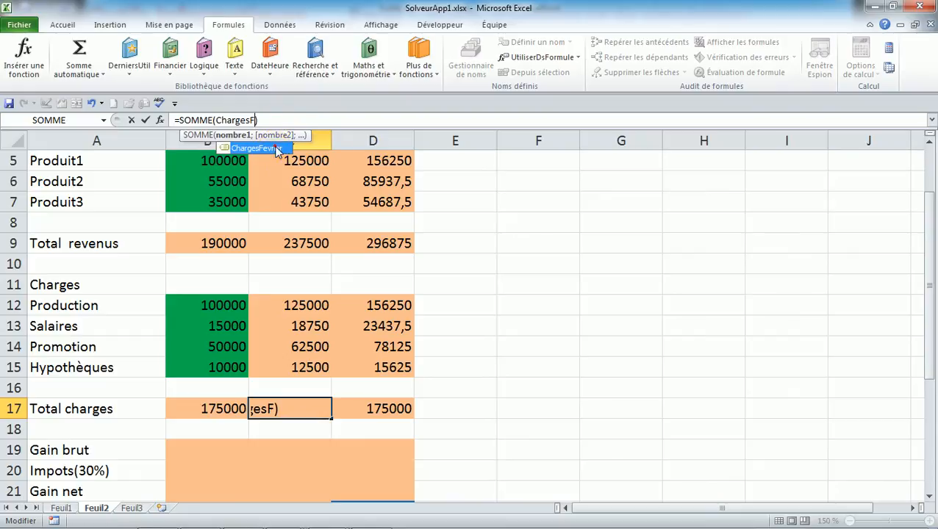
{"action": "double_click", "coordinate": [277, 150]}
{"action": "key", "text": "Return"}
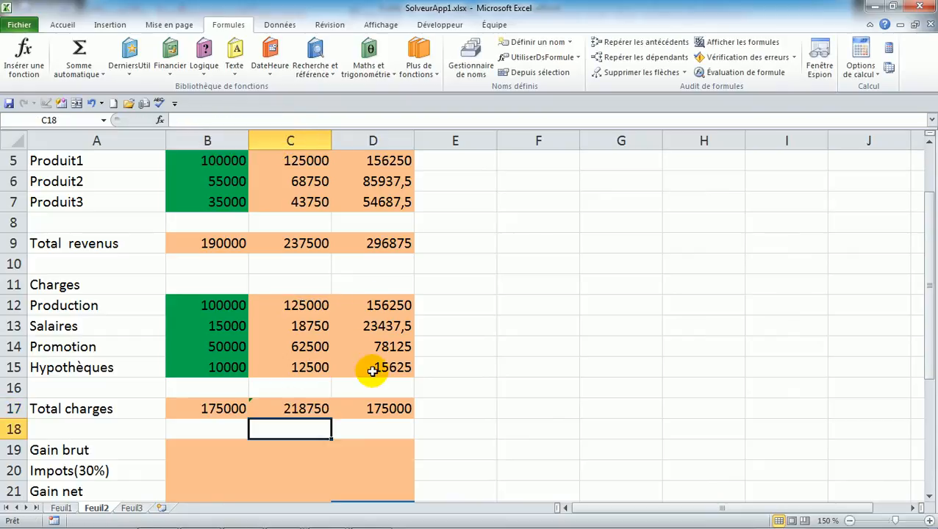
Step: Change the Mars total charges formula in D17 to =SOMME(ChargesMars)
{"action": "left_click", "coordinate": [386, 419]}
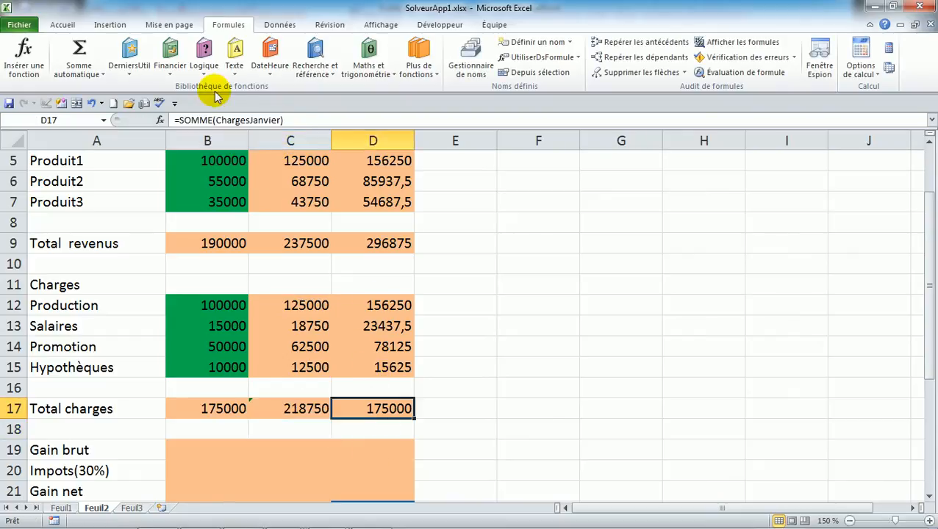
{"action": "left_click", "coordinate": [251, 120]}
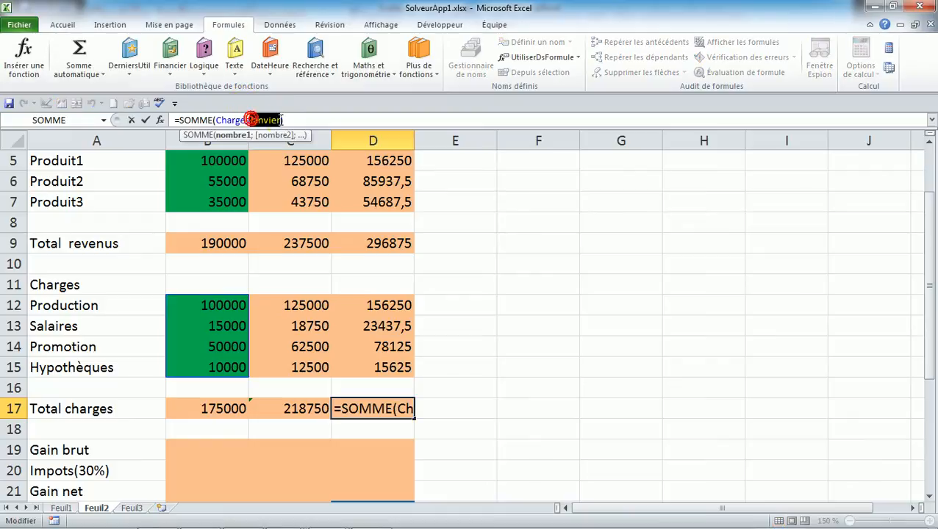
{"action": "left_click_drag", "start_coordinate": [252, 119], "coordinate": [283, 120]}
{"action": "type", "text": "m"}
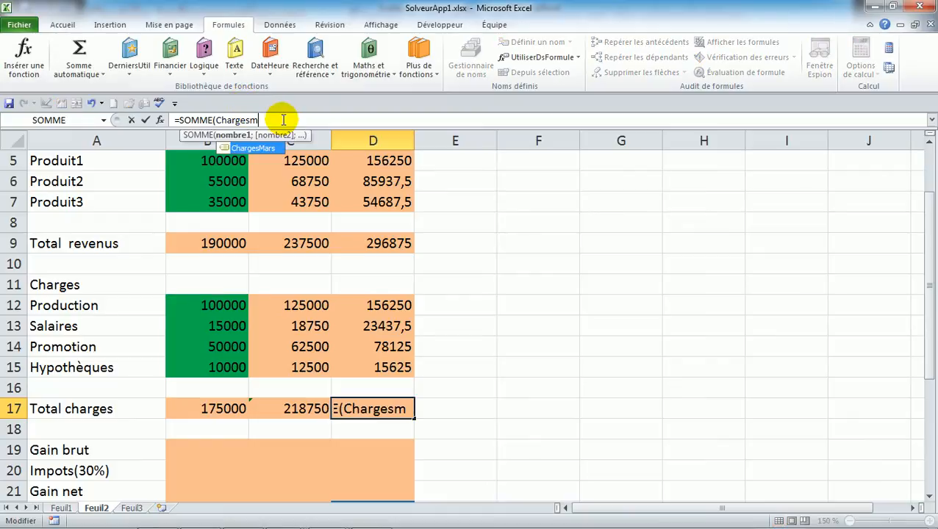
{"action": "double_click", "coordinate": [266, 150]}
{"action": "type", "text": ")"}
{"action": "key", "text": "Return"}
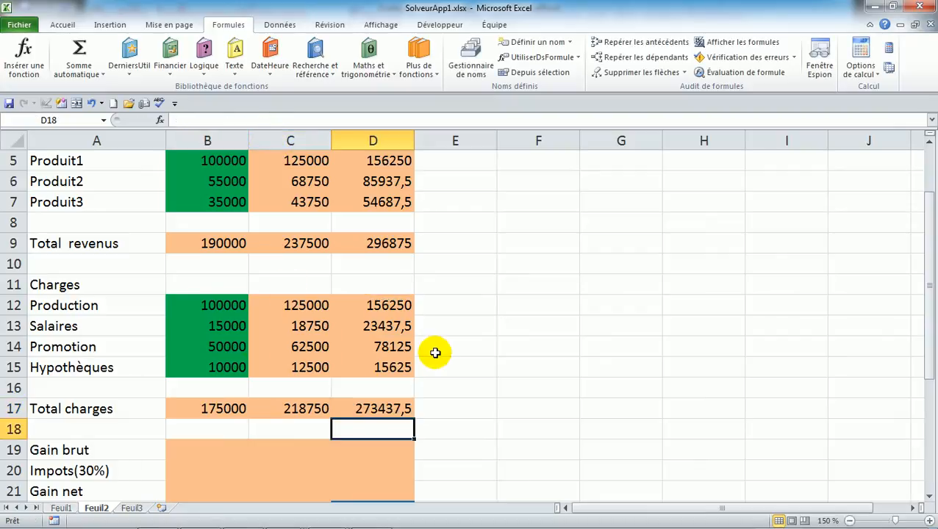
{"action": "left_click", "coordinate": [535, 385]}
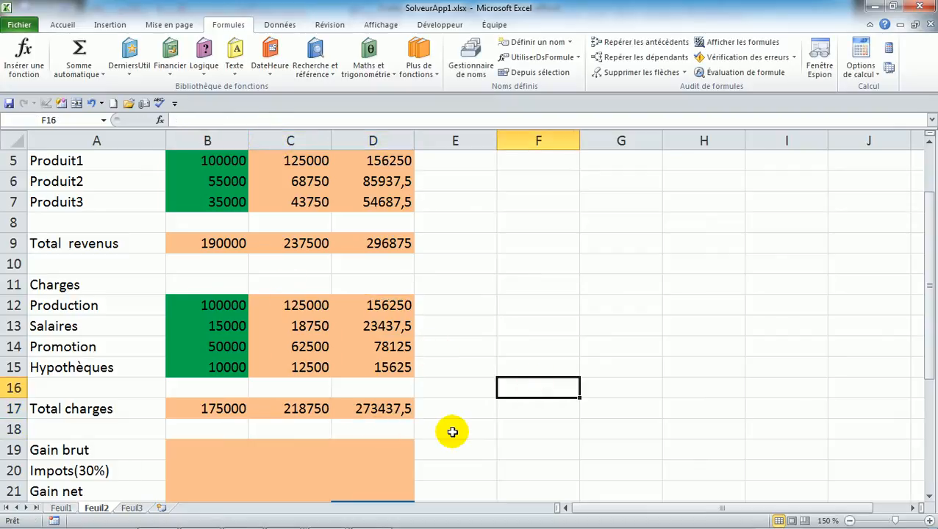
Step: Define the name TotalRevenusJan for the Janvier total revenue in B9
{"action": "left_click", "coordinate": [220, 452]}
{"action": "left_click", "coordinate": [221, 451]}
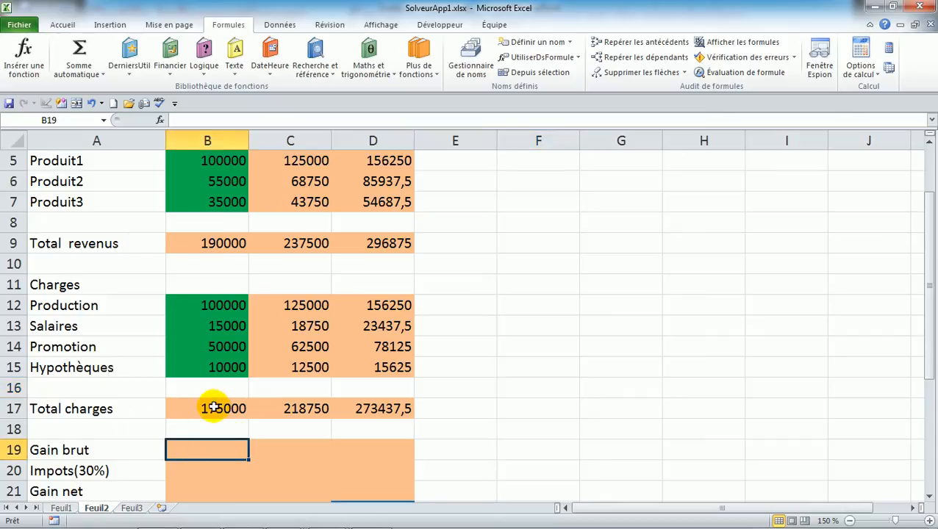
{"action": "left_click", "coordinate": [209, 244]}
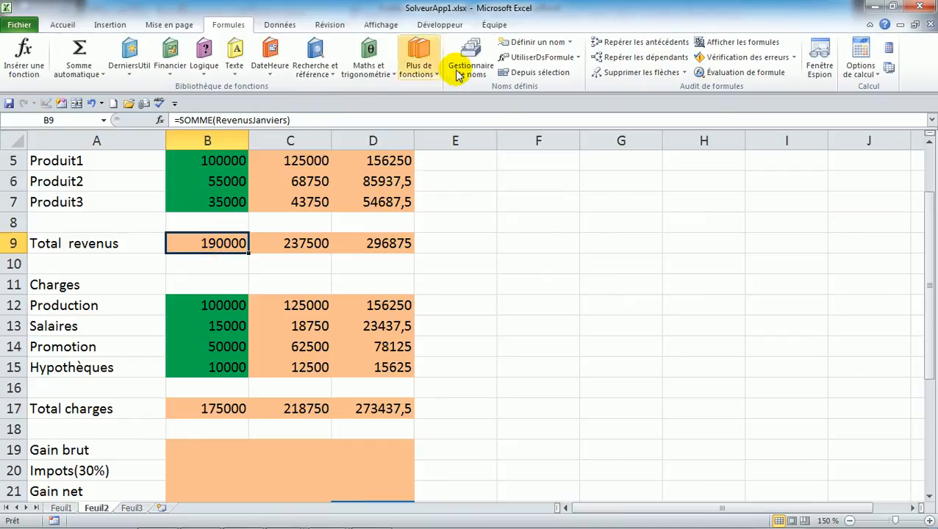
{"action": "left_click", "coordinate": [528, 42]}
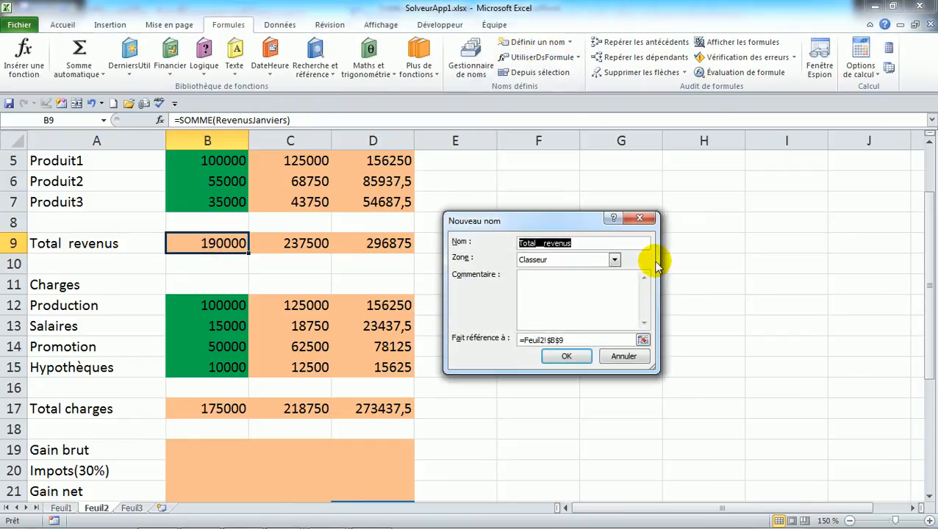
{"action": "type", "text": "Tota"}
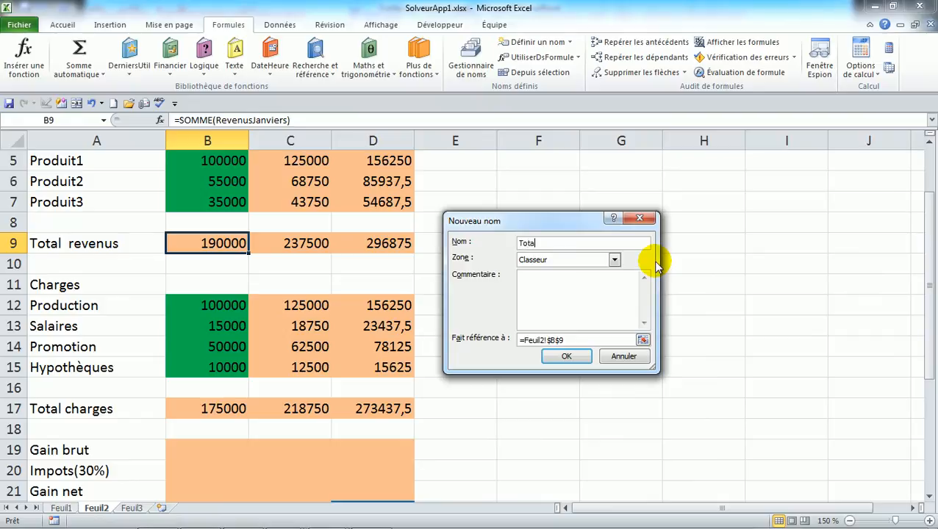
{"action": "type", "text": "lRevenusJan"}
{"action": "key", "text": "Return"}
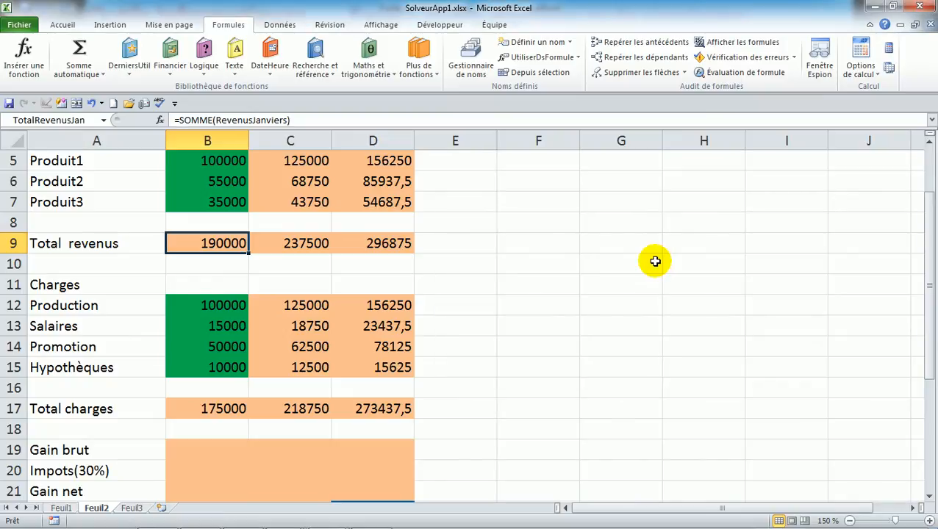
Step: Define the names TotalRevenusFev for the Février total revenue in C9 and TotalRevenusMar for the Mars total revenue in D9
{"action": "left_click", "coordinate": [294, 245]}
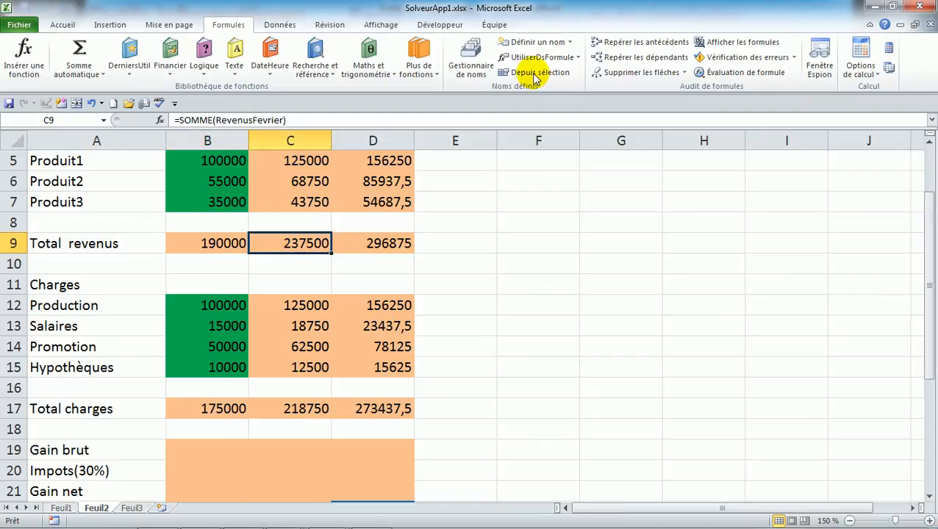
{"action": "left_click", "coordinate": [546, 38]}
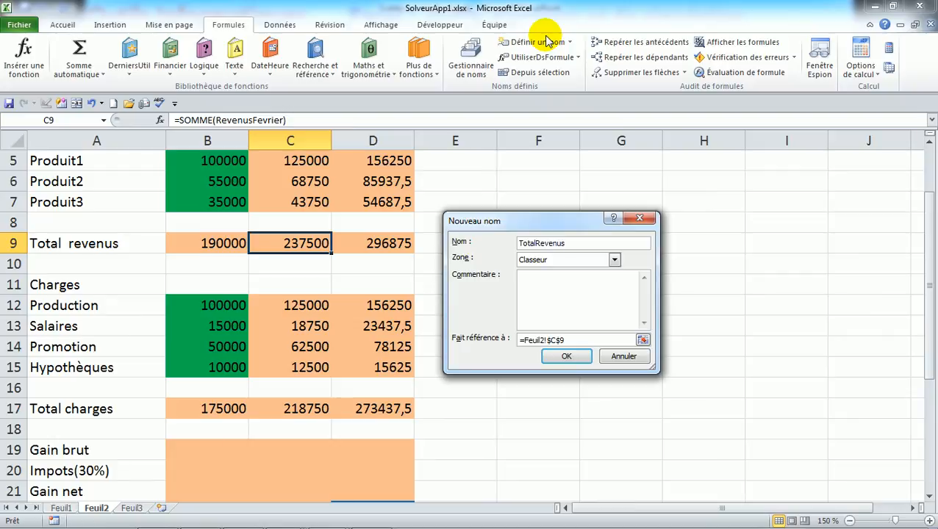
{"action": "key", "text": "Return"}
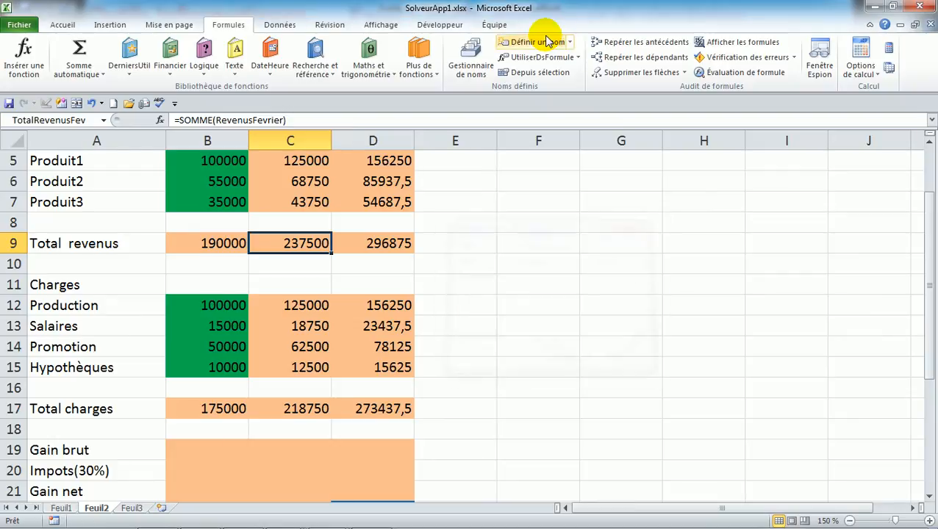
{"action": "left_click", "coordinate": [383, 243]}
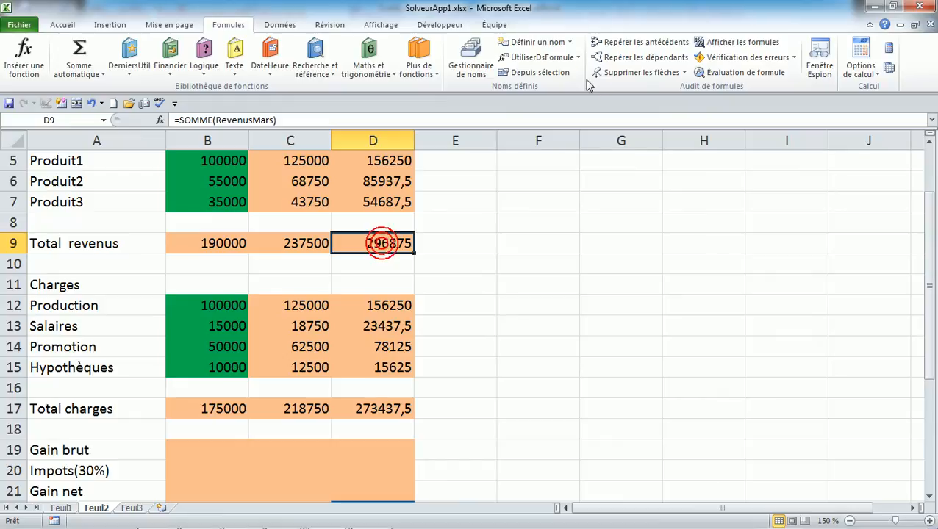
{"action": "left_click", "coordinate": [535, 45]}
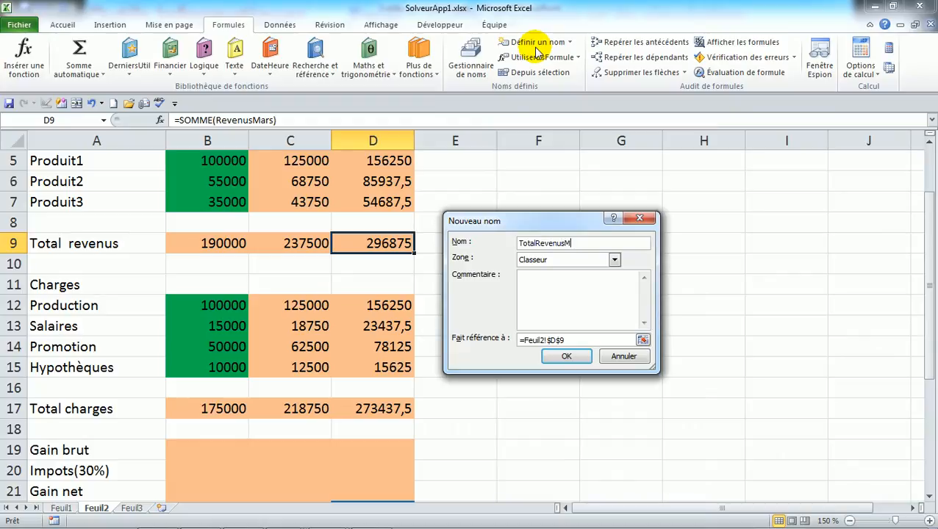
{"action": "key", "text": "Return"}
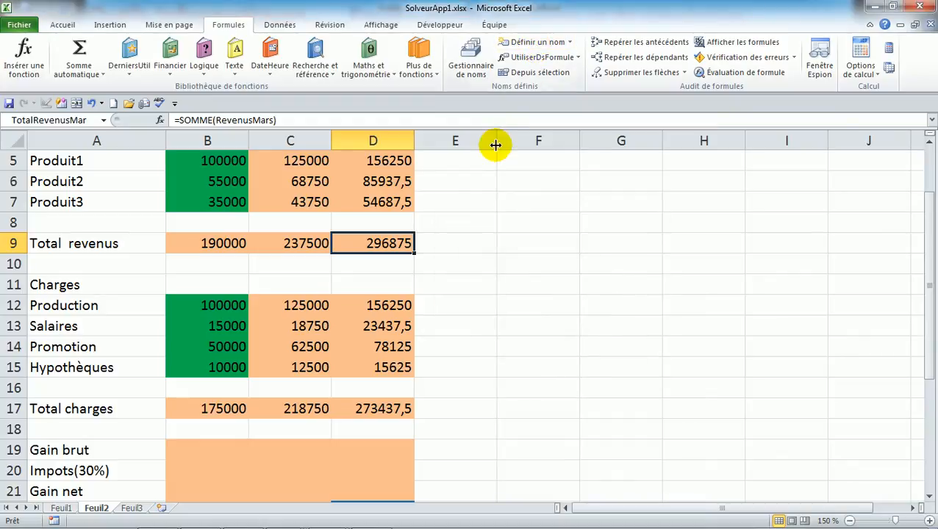
Step: Define the name TotalChargesJan for the Janvier total charges in B17
{"action": "left_click", "coordinate": [216, 414]}
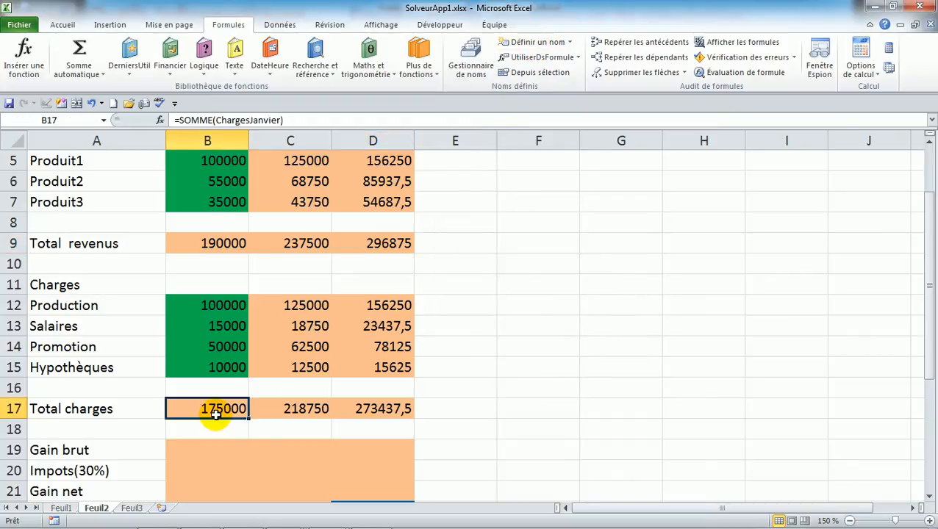
{"action": "left_click", "coordinate": [523, 44]}
{"action": "type", "text": "TotalChargesJan"}
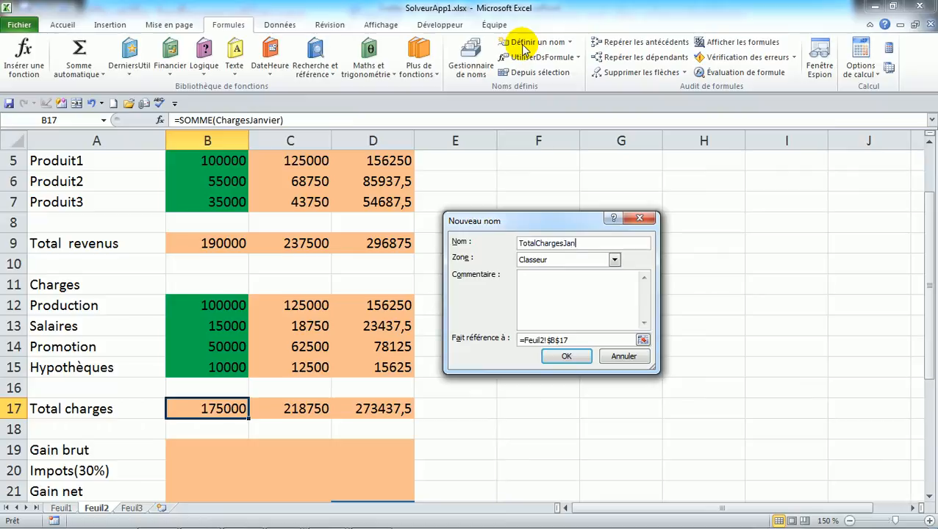
{"action": "key", "text": "Return"}
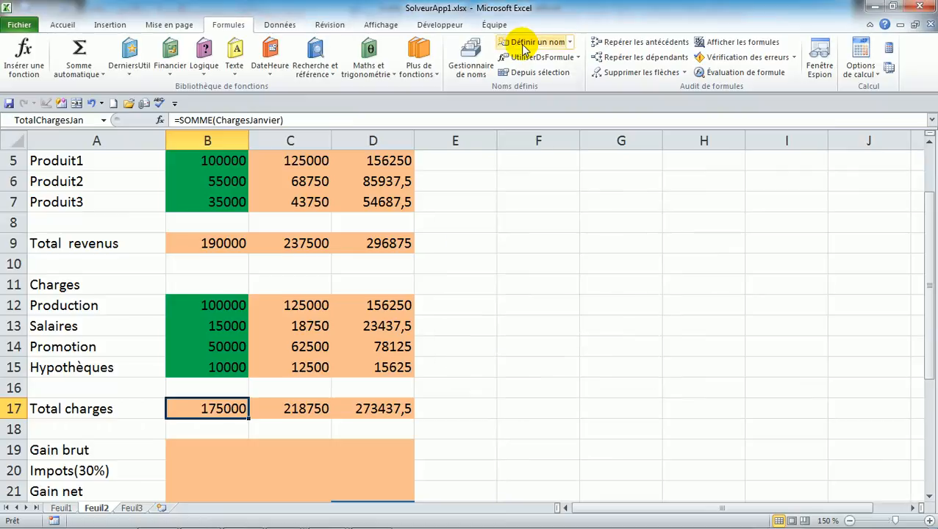
Step: Define the name TotalChargesFev for the Février total charges in C17
{"action": "left_click", "coordinate": [308, 412]}
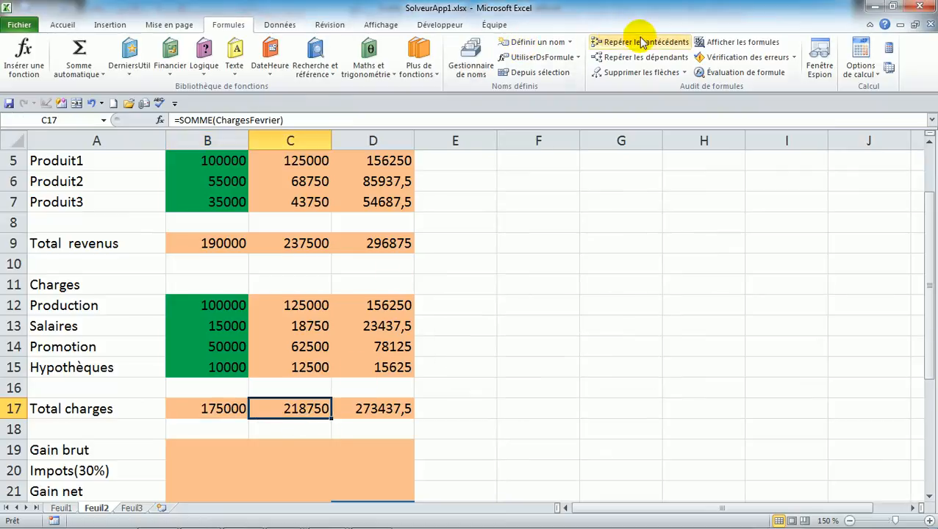
{"action": "left_click", "coordinate": [525, 43]}
{"action": "type", "text": "To"}
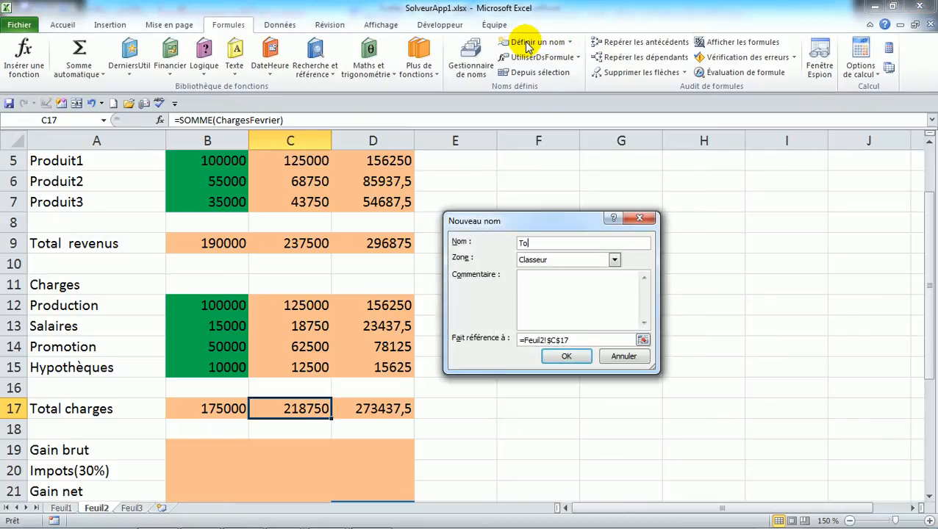
{"action": "type", "text": "talChargesFev"}
{"action": "key", "text": "Return"}
{"action": "left_click", "coordinate": [386, 409]}
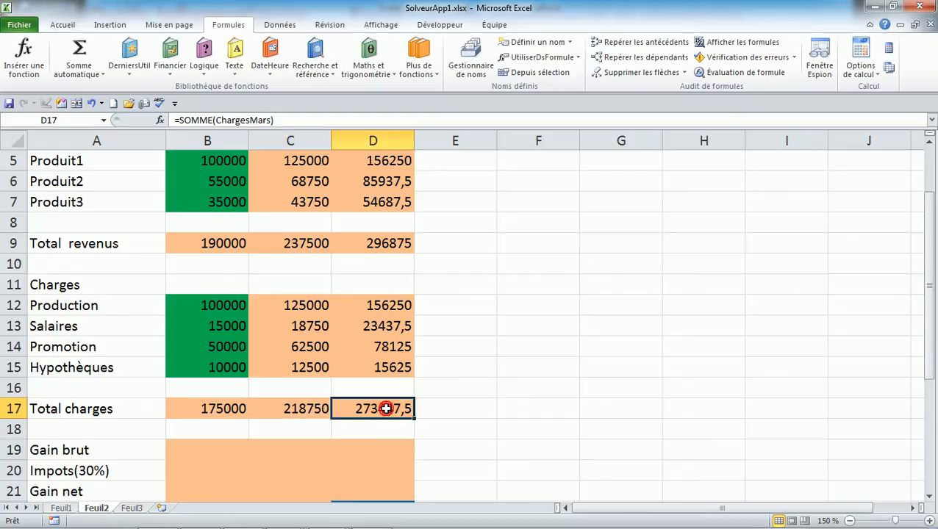
{"action": "type", "text": "TotalCharge"}
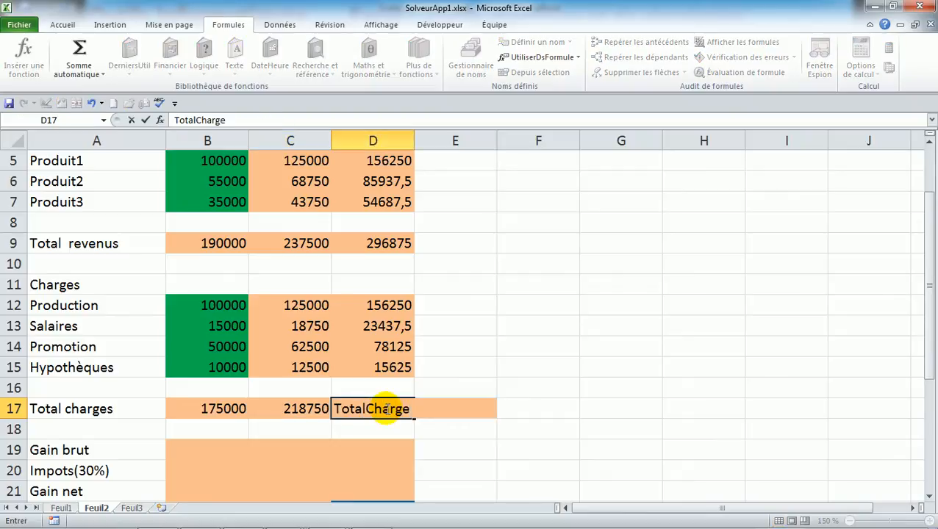
{"action": "type", "text": "sMar"}
{"action": "key", "text": "Return"}
{"action": "left_click", "coordinate": [379, 409]}
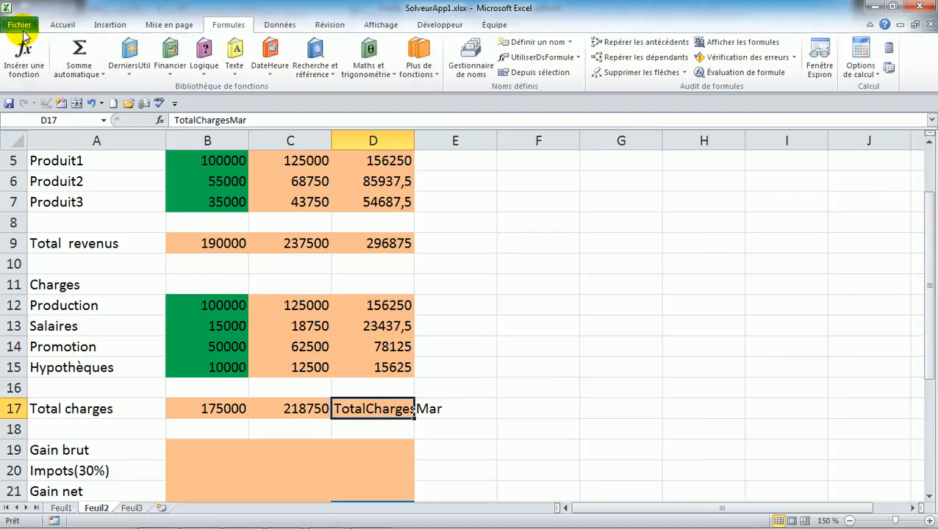
{"action": "left_click", "coordinate": [91, 103]}
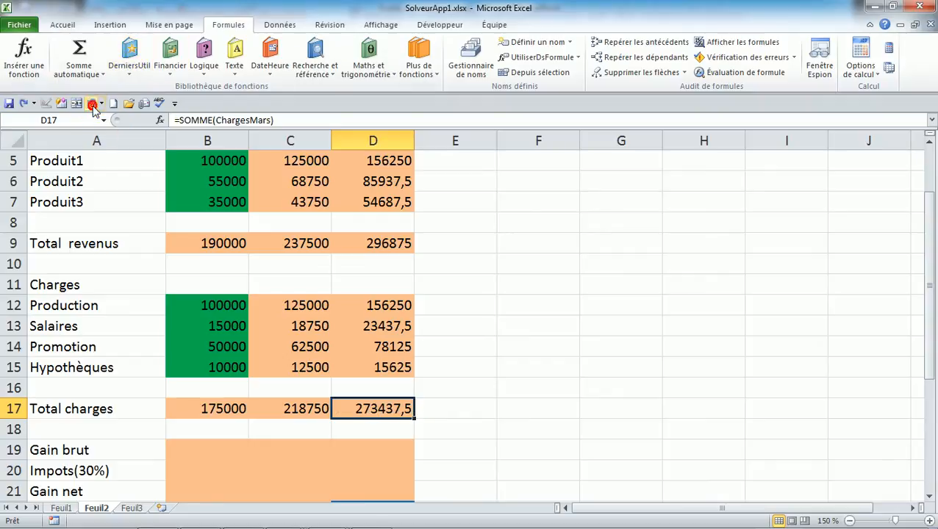
Step: Define the name TotalChargesMar for the Mars total charges in D17
{"action": "left_click", "coordinate": [534, 42]}
{"action": "type", "text": "TotalChargesMar"}
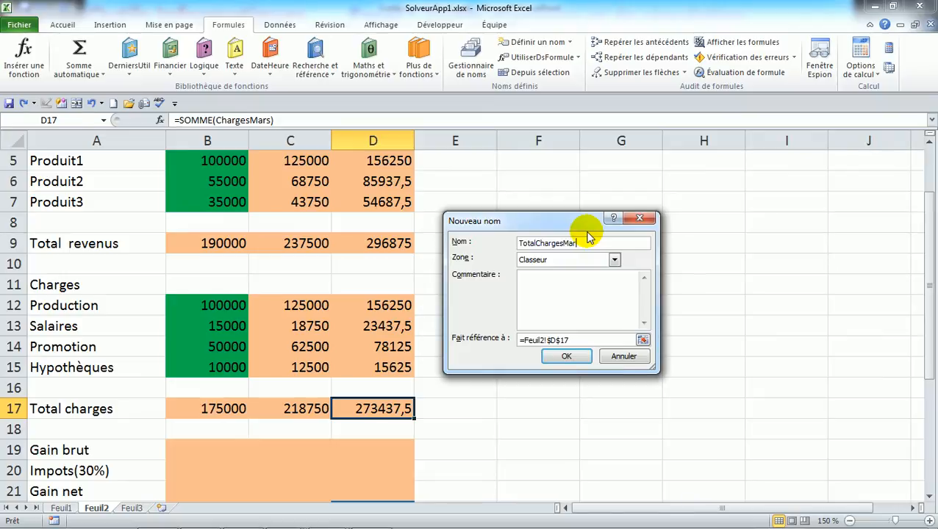
{"action": "key", "text": "Return"}
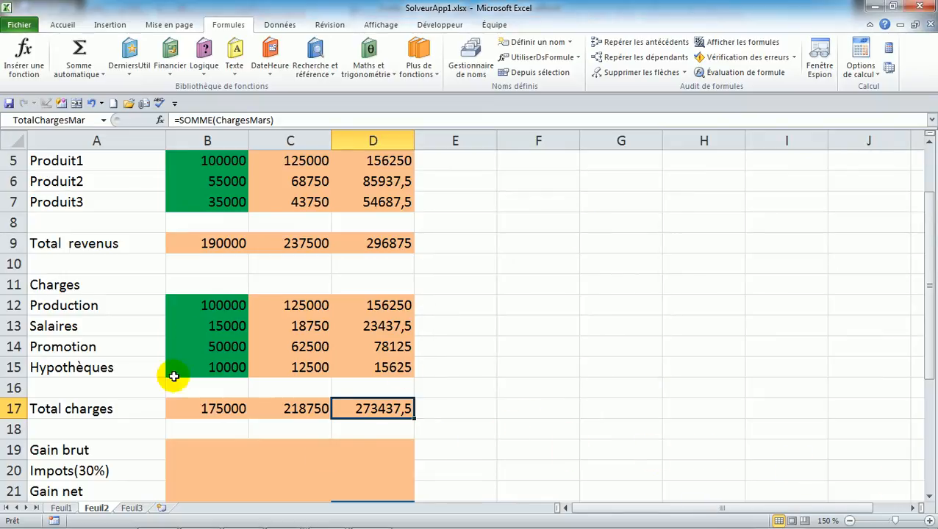
Step: Start a formula for the Janvier gross gain (Gain brut) in B19
{"action": "left_click", "coordinate": [211, 452]}
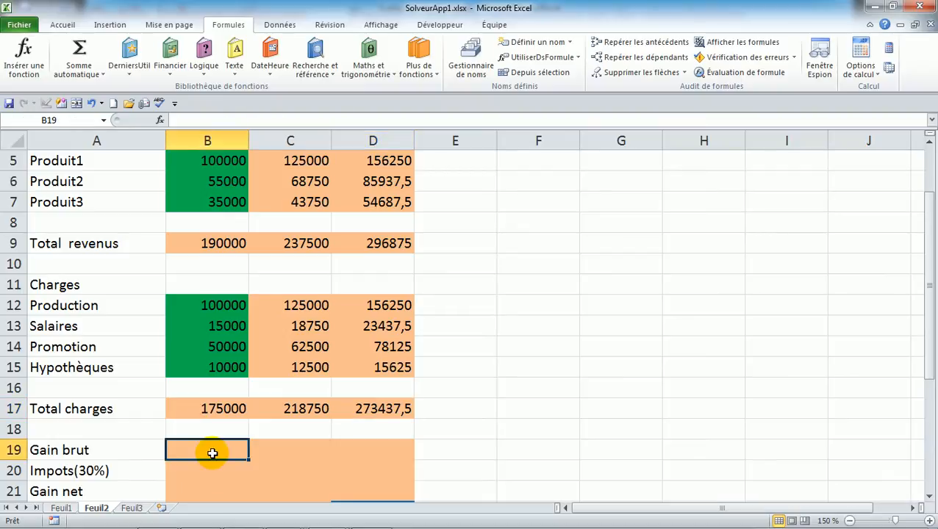
{"action": "type", "text": "="}
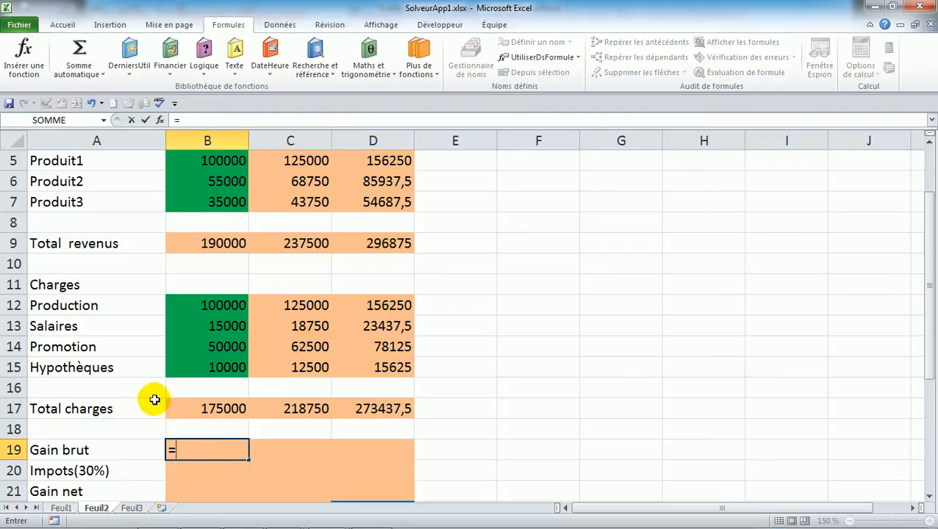
Step: Complete the Gain brut formula in B19 as =TotalRevenusJan-TotalChargesJan and fill it across to D19
{"action": "left_click", "coordinate": [230, 246]}
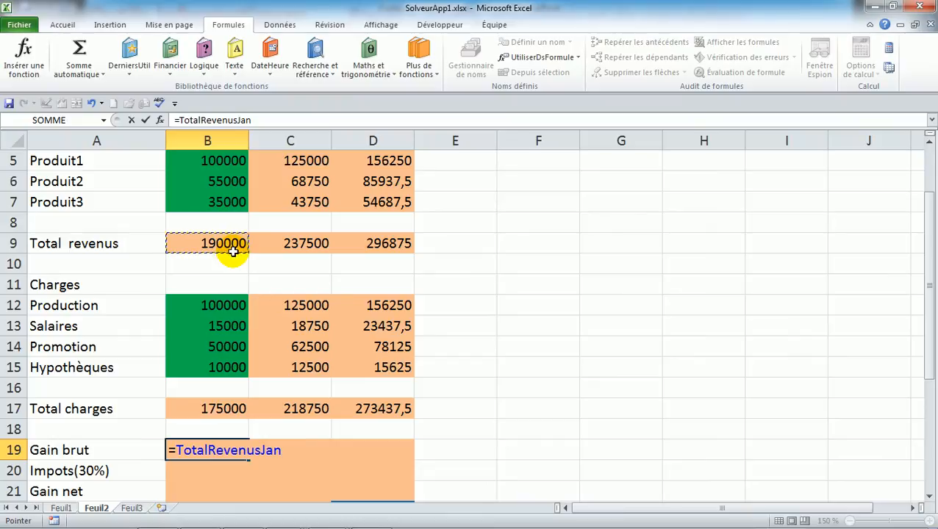
{"action": "type", "text": "-"}
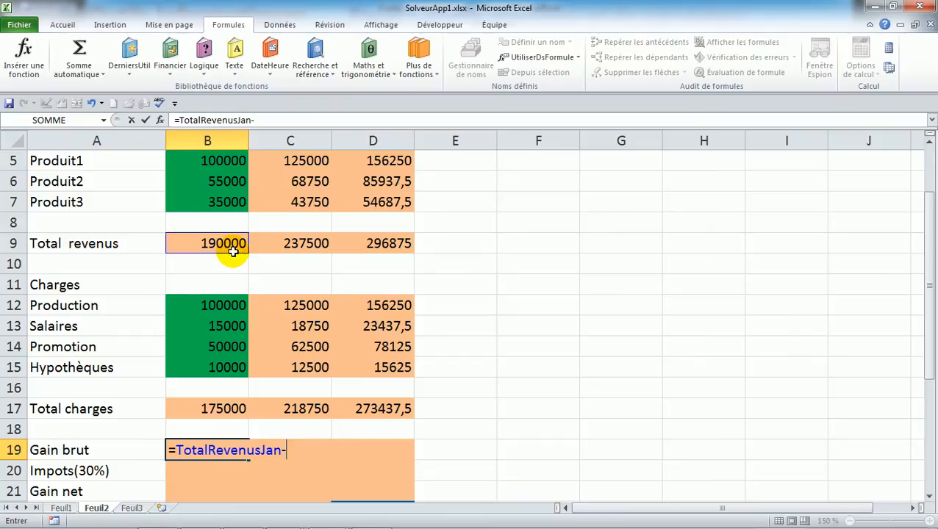
{"action": "left_click", "coordinate": [215, 404]}
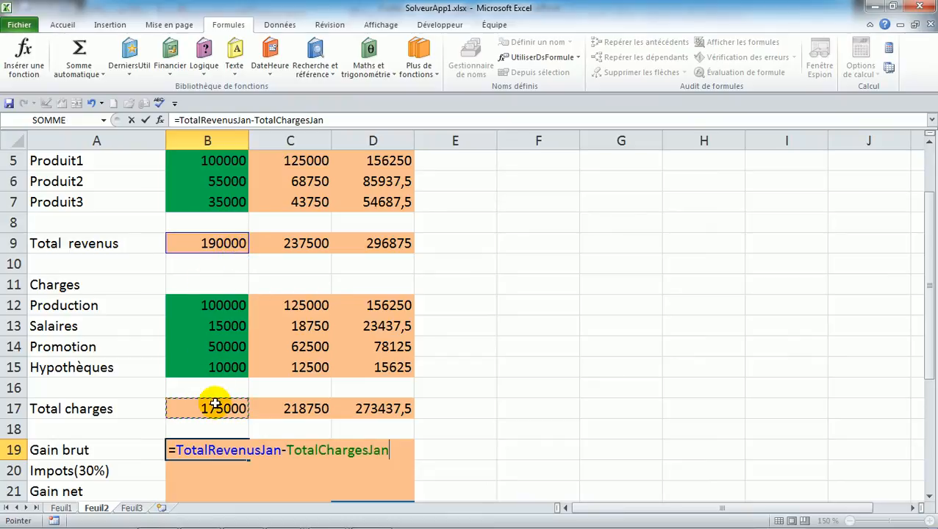
{"action": "key", "text": "Return"}
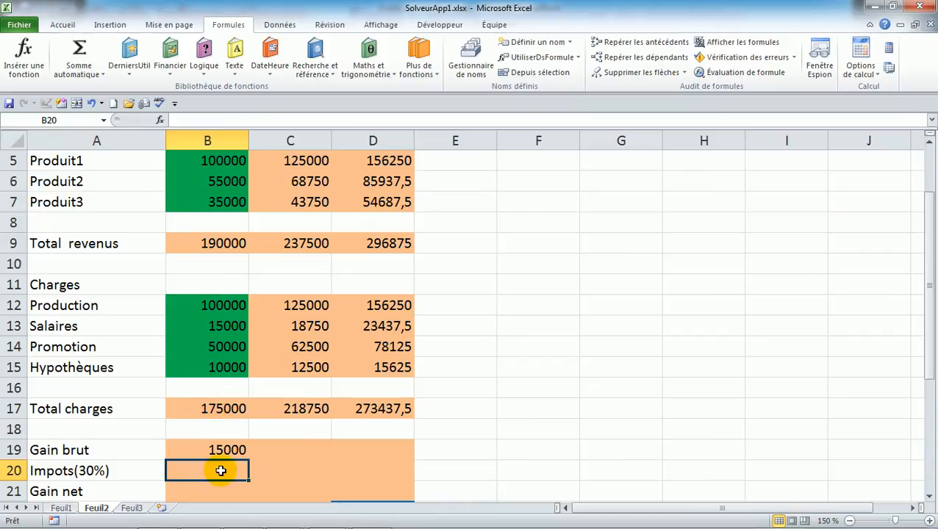
{"action": "left_click", "coordinate": [227, 450]}
{"action": "left_click_drag", "start_coordinate": [248, 459], "coordinate": [388, 456]}
Step: Change the Gain brut formula in C19 to =TotalRevenusFev-TotalChargesFev
{"action": "left_click", "coordinate": [311, 450]}
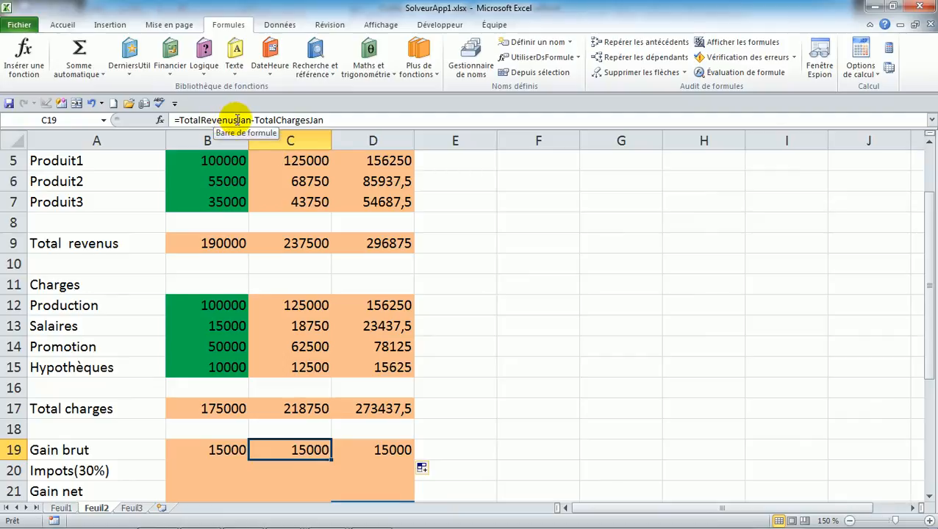
{"action": "left_click_drag", "start_coordinate": [237, 119], "coordinate": [251, 120]}
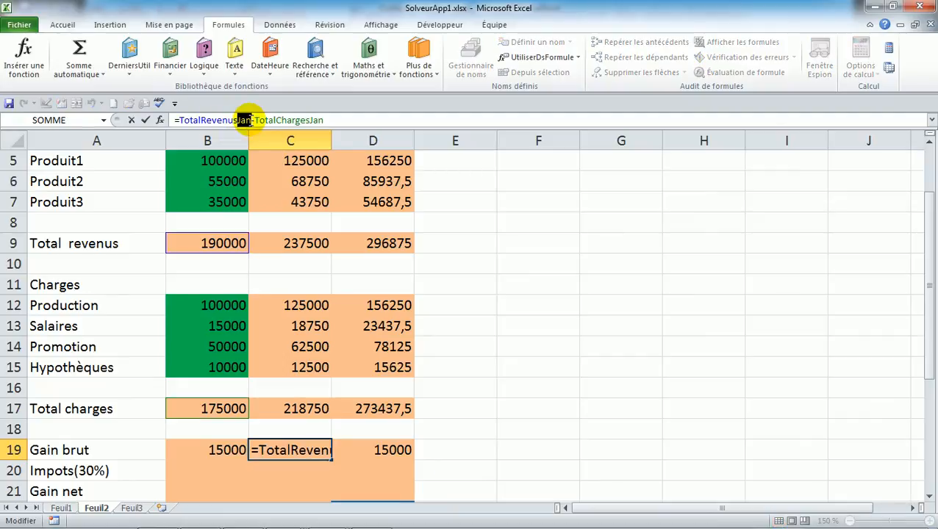
{"action": "type", "text": "fe"}
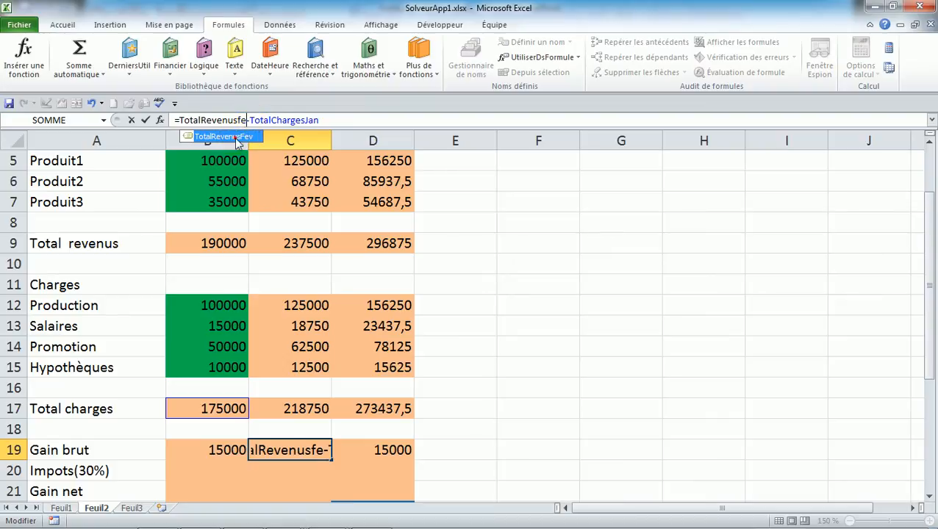
{"action": "double_click", "coordinate": [234, 136]}
{"action": "left_click_drag", "start_coordinate": [311, 120], "coordinate": [332, 119]}
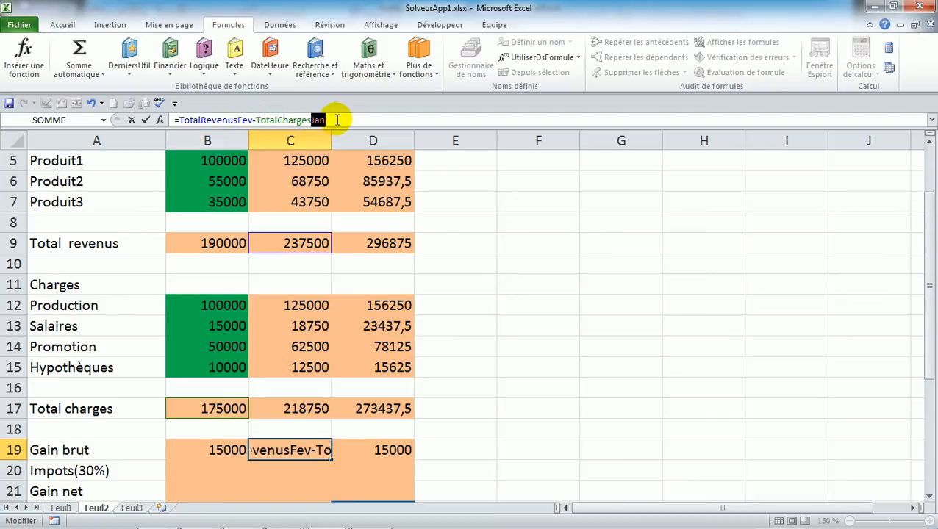
{"action": "type", "text": "f"}
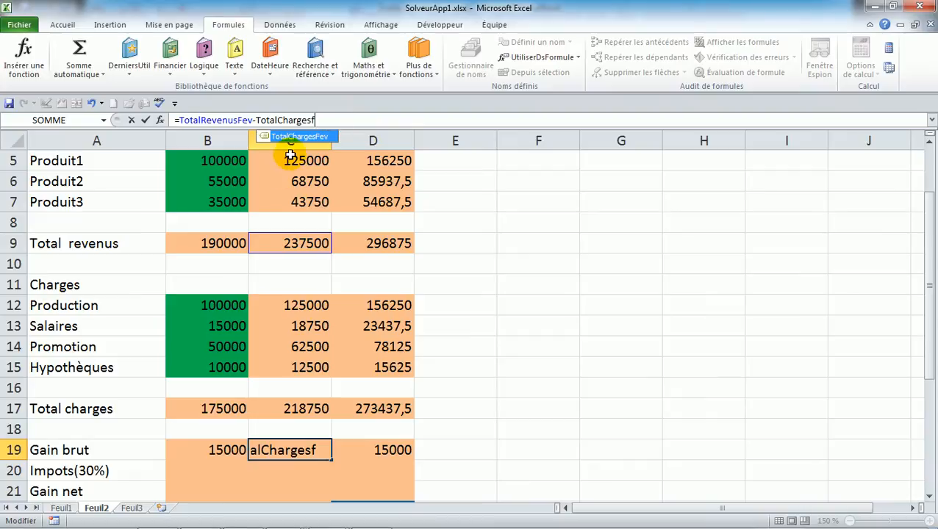
{"action": "left_click", "coordinate": [307, 138]}
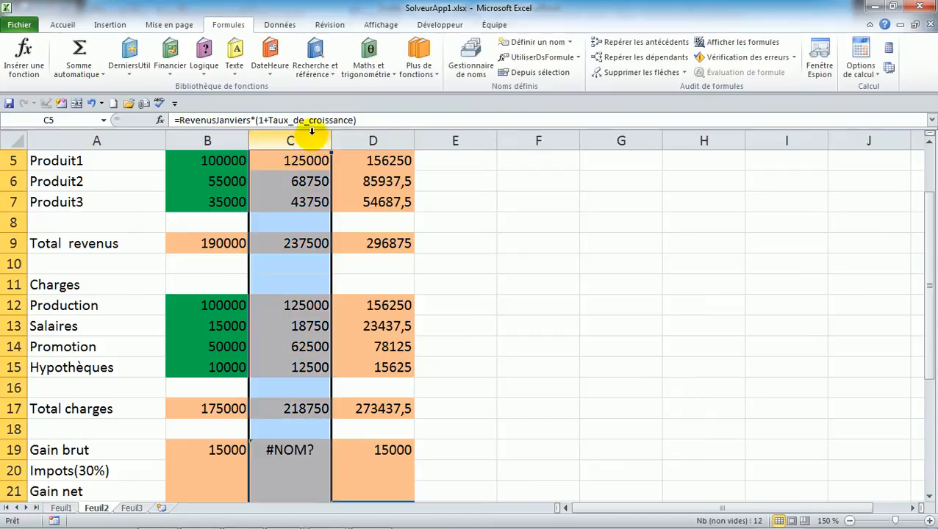
{"action": "left_click", "coordinate": [321, 119]}
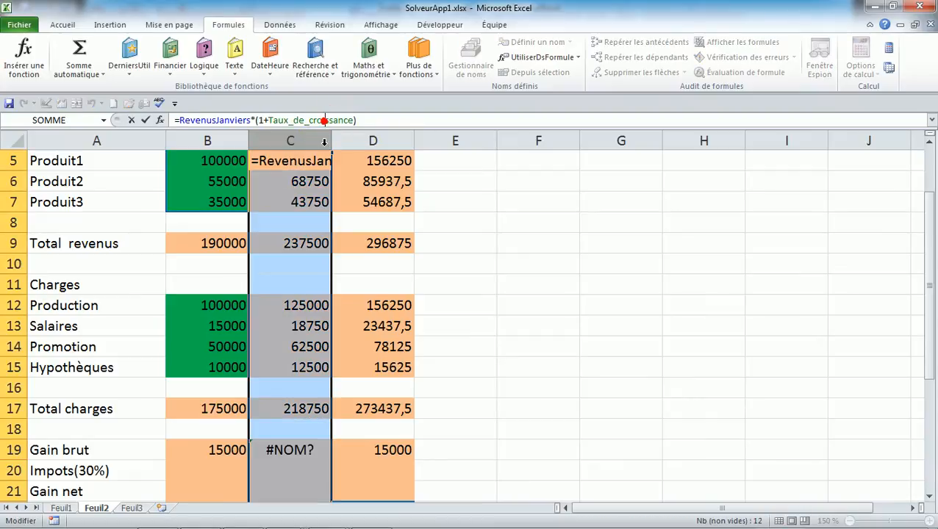
{"action": "left_click", "coordinate": [298, 450]}
{"action": "left_click", "coordinate": [320, 121]}
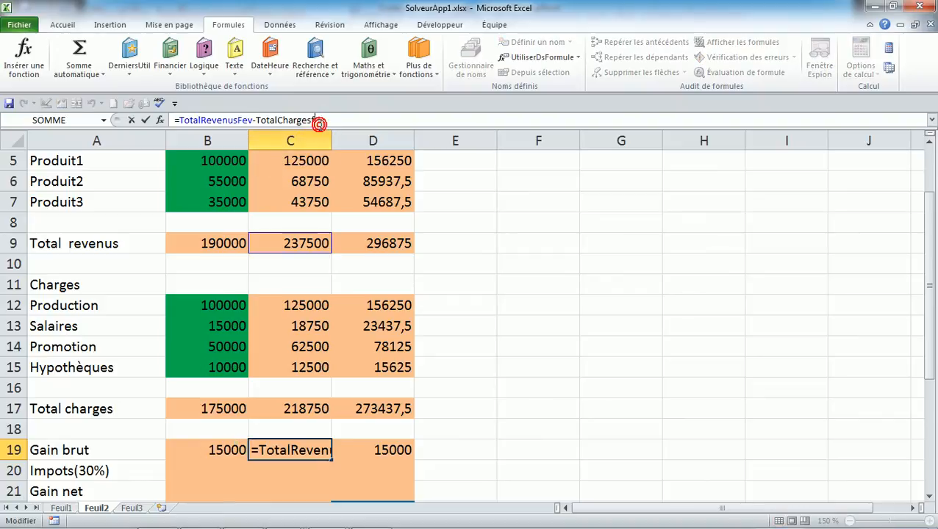
{"action": "type", "text": "e"}
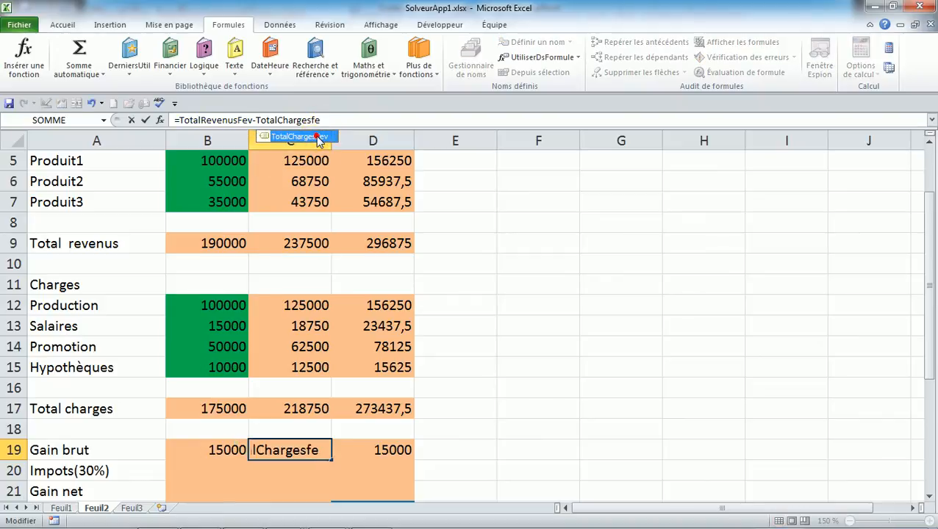
{"action": "double_click", "coordinate": [319, 138]}
{"action": "key", "text": "Return"}
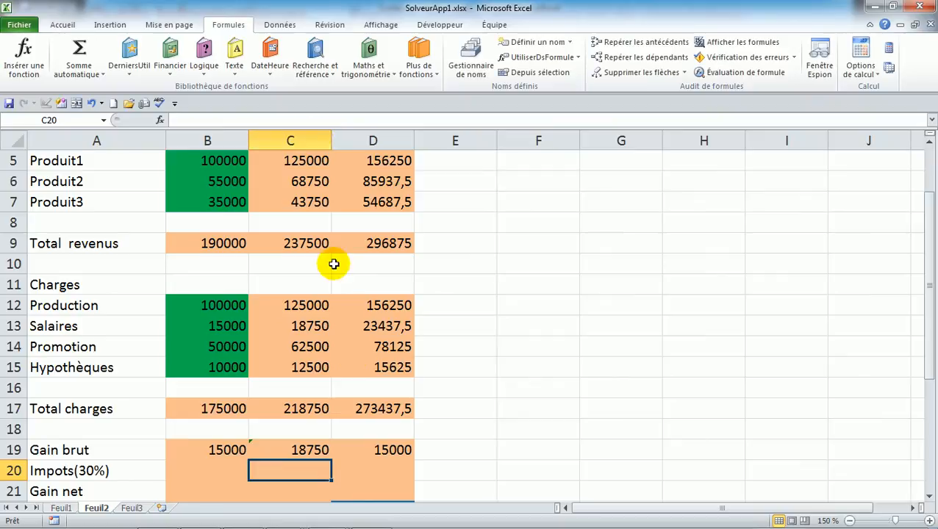
Step: Change the Gain brut formula in D19 to =TotalRevenusMar-TotalChargesMar
{"action": "double_click", "coordinate": [387, 447]}
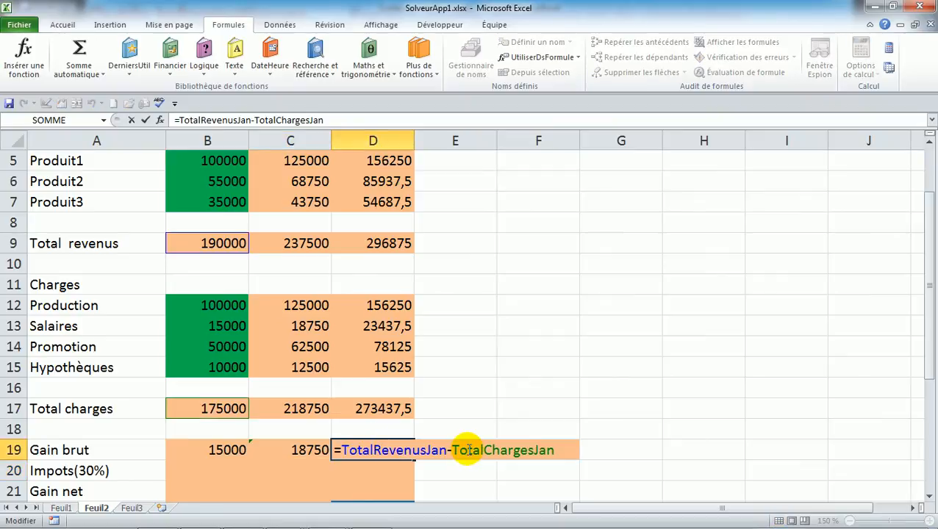
{"action": "left_click_drag", "start_coordinate": [426, 450], "coordinate": [446, 450]}
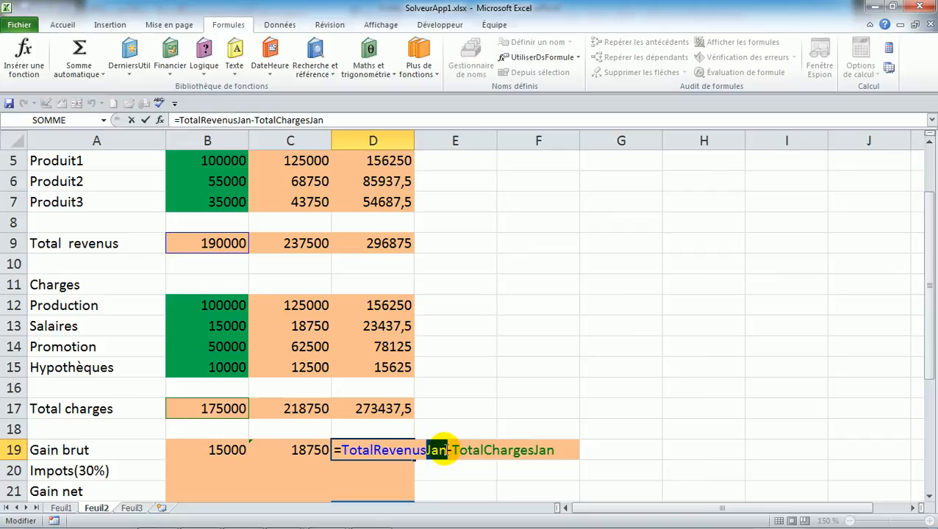
{"action": "type", "text": "mar"}
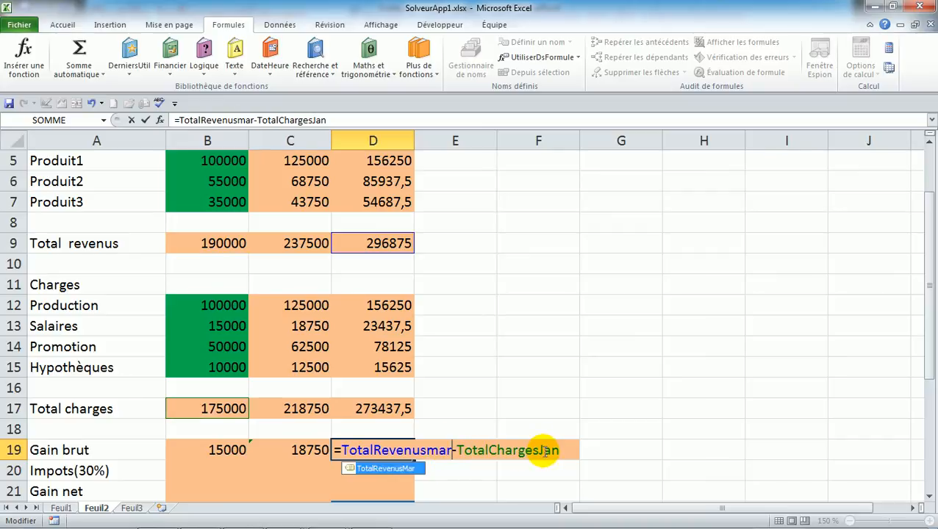
{"action": "left_click_drag", "start_coordinate": [538, 450], "coordinate": [570, 450]}
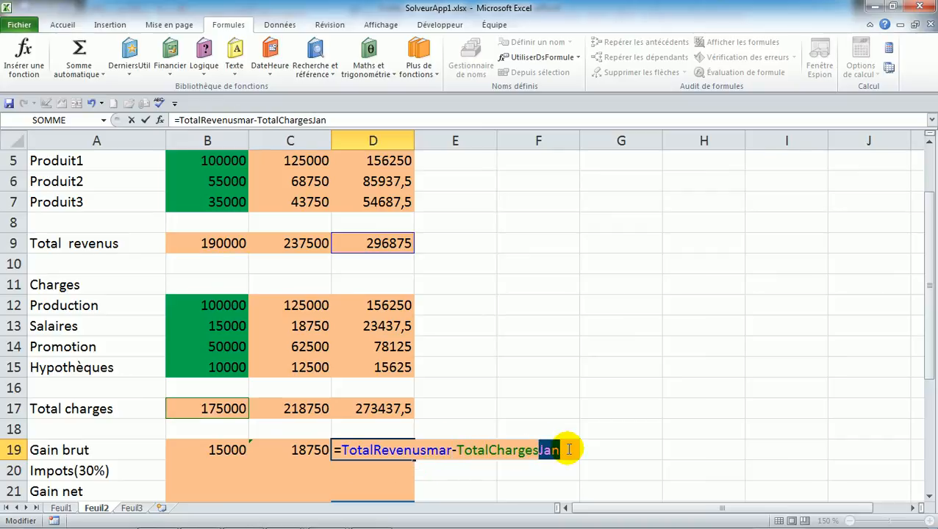
{"action": "type", "text": "Mar"}
{"action": "key", "text": "Return"}
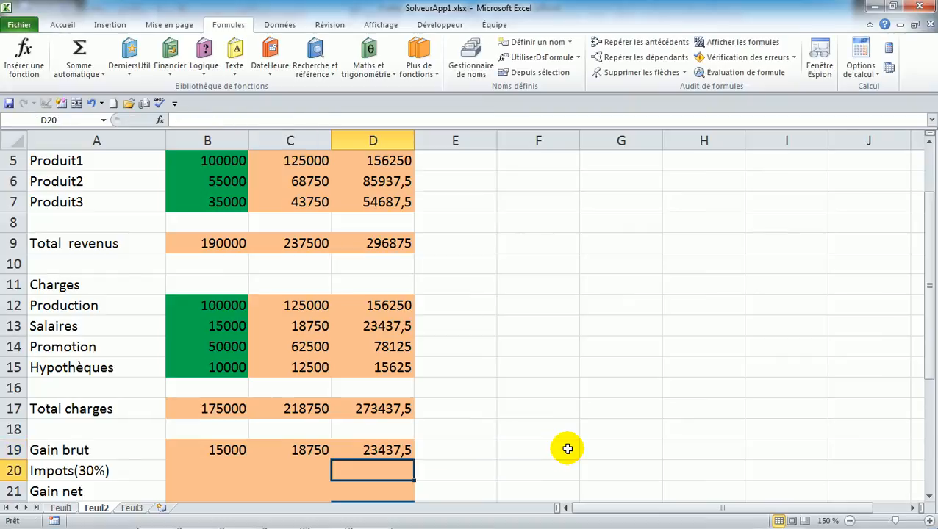
Step: Calculate Impots(30%) in B20 with =B19*0,3 and fill the formula across to D20
{"action": "left_click", "coordinate": [930, 500]}
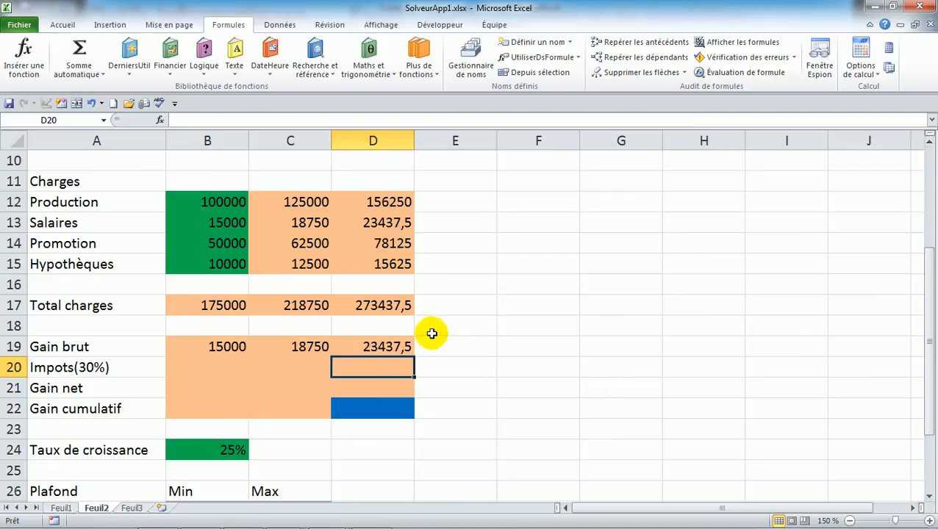
{"action": "left_click", "coordinate": [224, 362]}
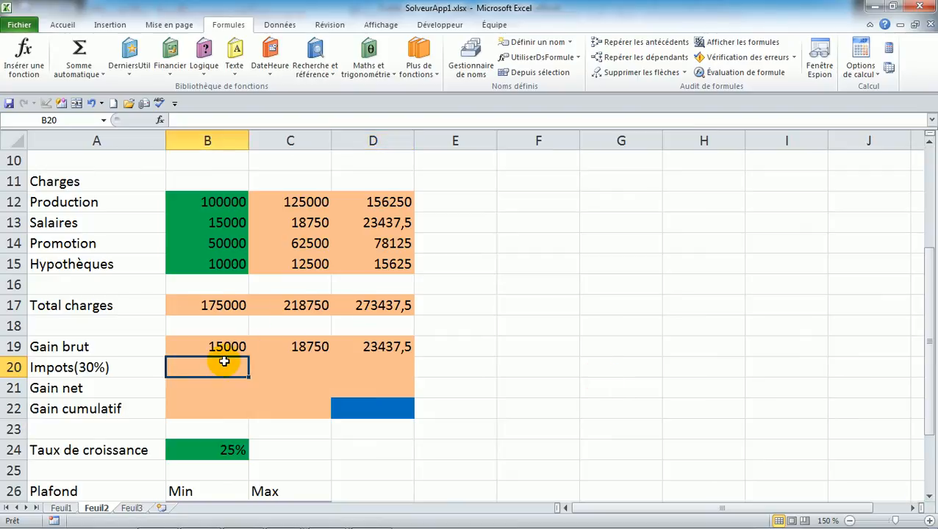
{"action": "type", "text": "="}
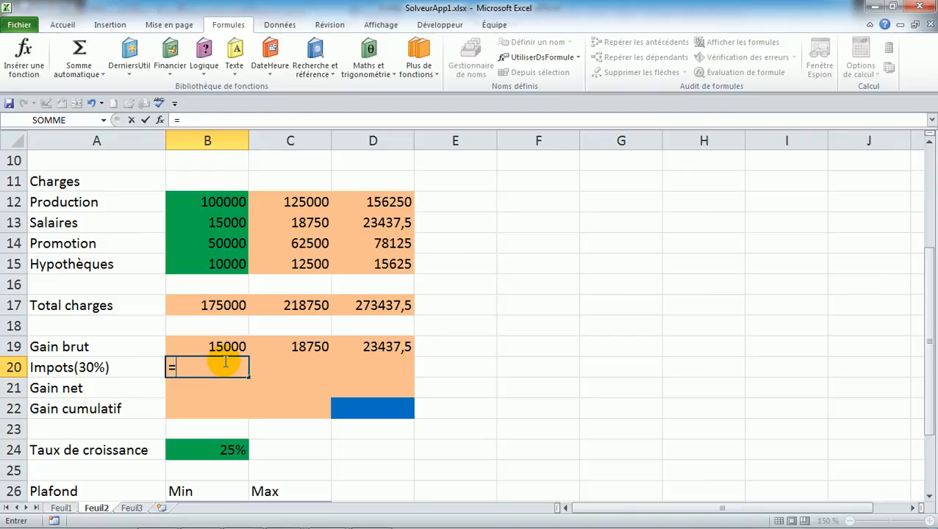
{"action": "left_click", "coordinate": [221, 347]}
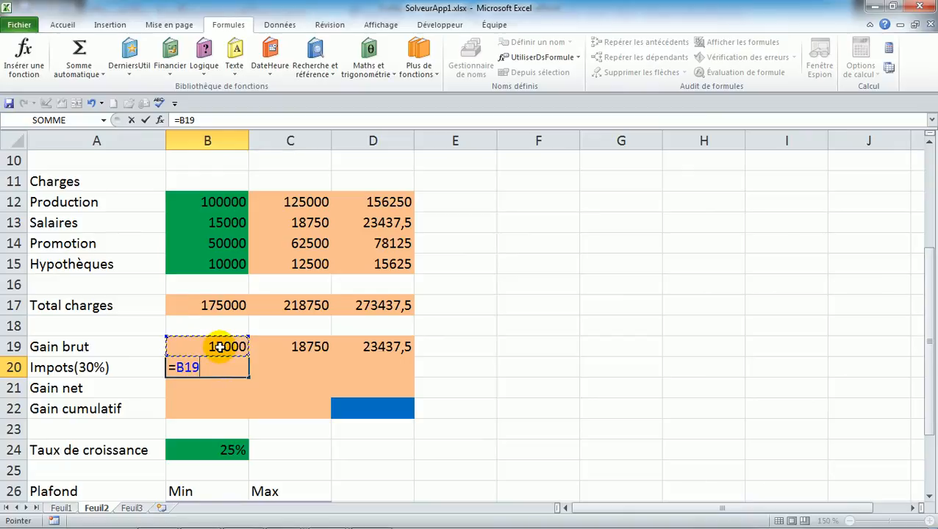
{"action": "type", "text": "*0,3"}
{"action": "key", "text": "Return"}
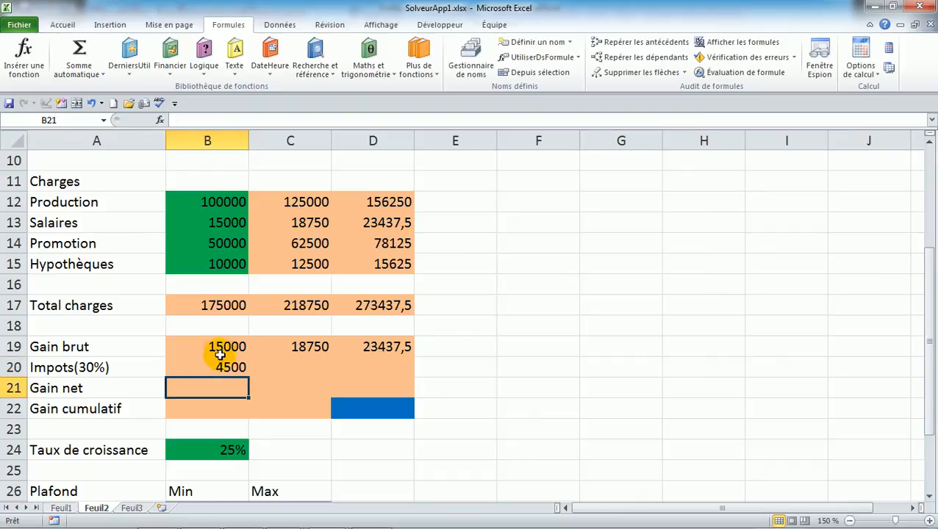
{"action": "left_click", "coordinate": [223, 368]}
{"action": "left_click_drag", "start_coordinate": [248, 376], "coordinate": [397, 372]}
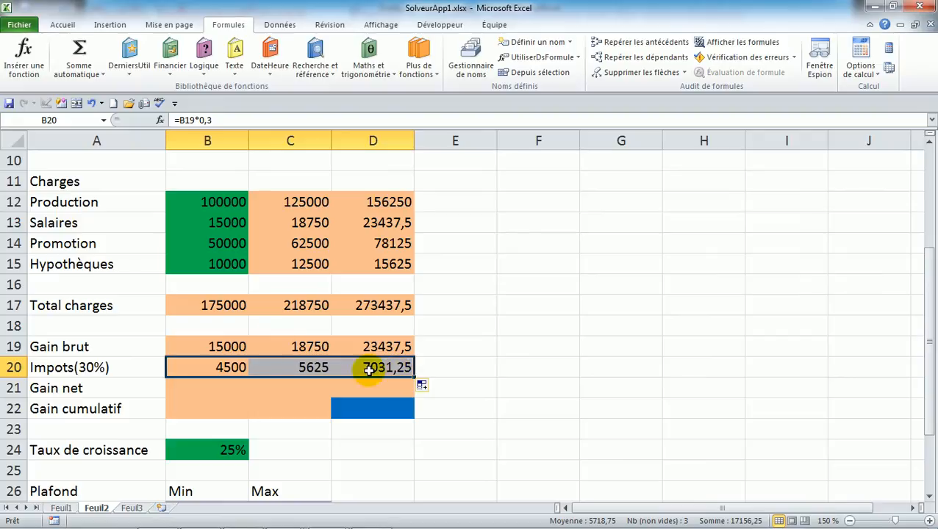
Step: Calculate Gain net in B21 with =B19-B20 and fill the formula across to D21
{"action": "left_click", "coordinate": [228, 347]}
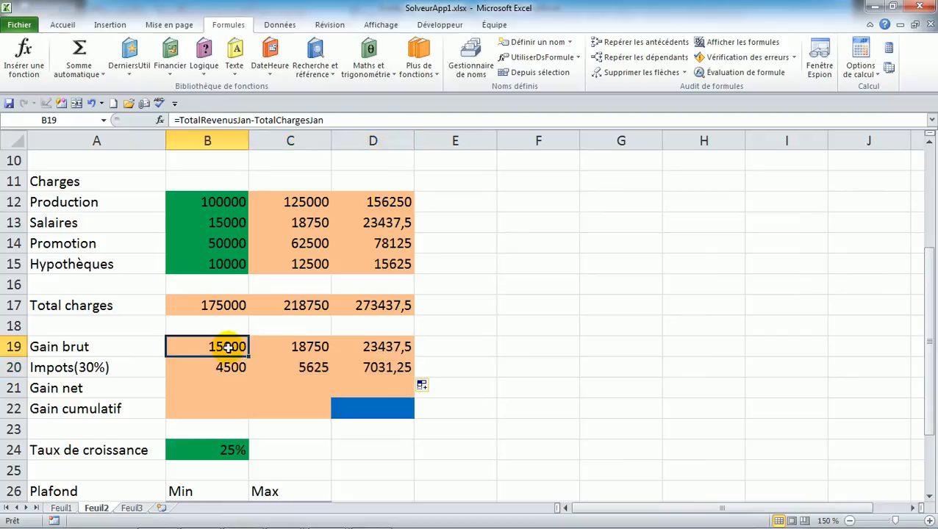
{"action": "left_click", "coordinate": [230, 369]}
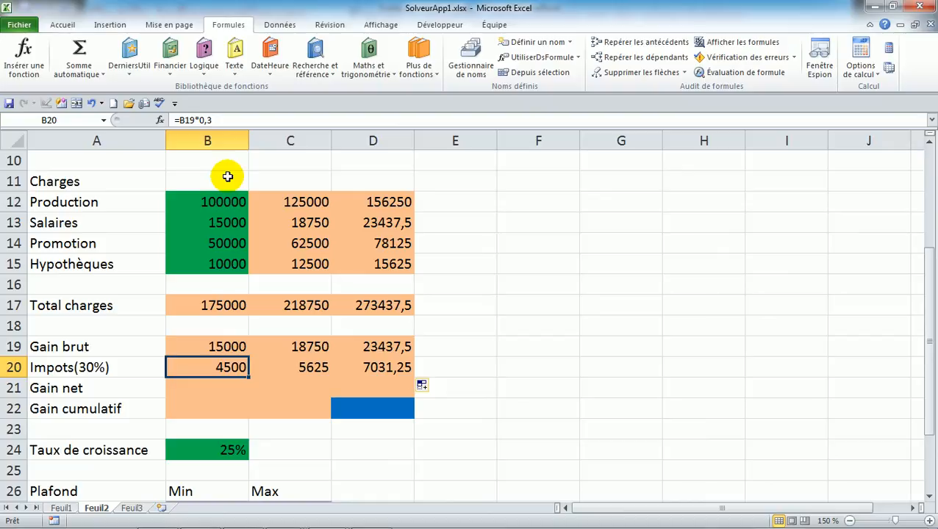
{"action": "left_click", "coordinate": [193, 389]}
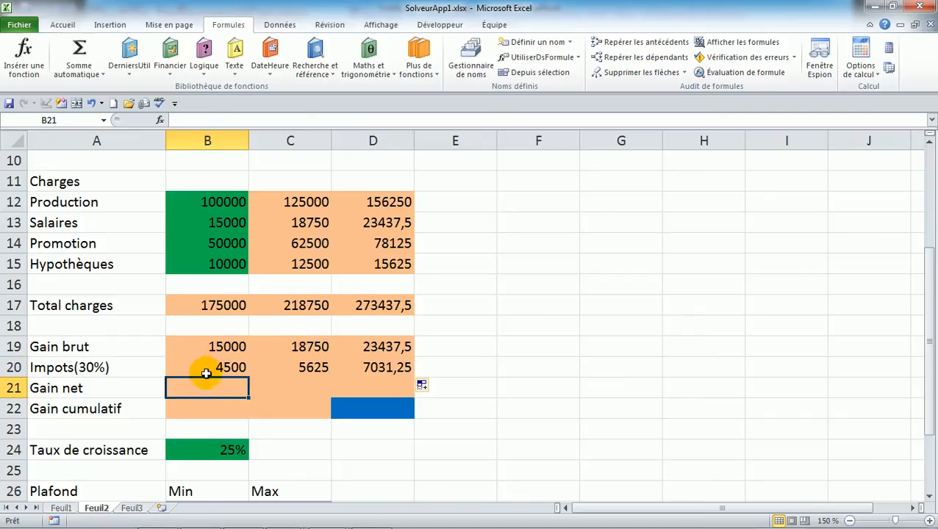
{"action": "type", "text": "="}
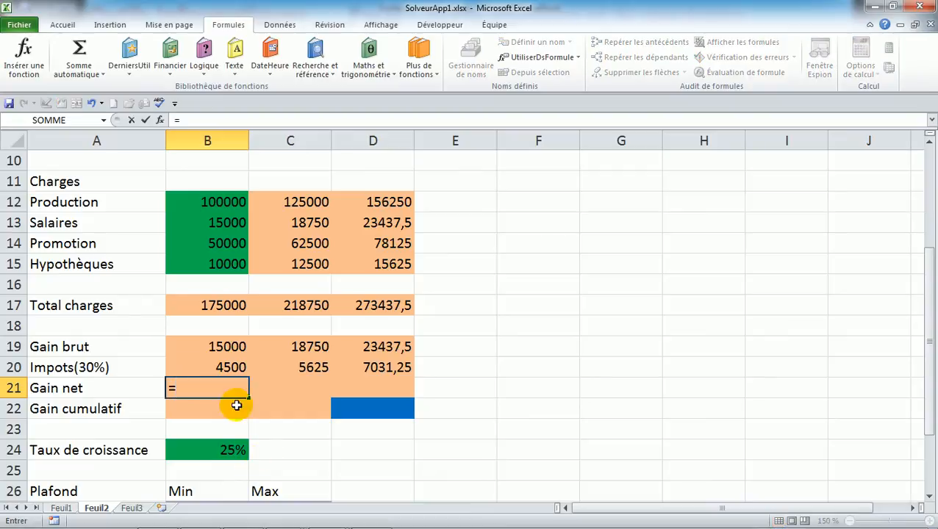
{"action": "left_click", "coordinate": [212, 349]}
{"action": "type", "text": "-"}
{"action": "left_click", "coordinate": [215, 367]}
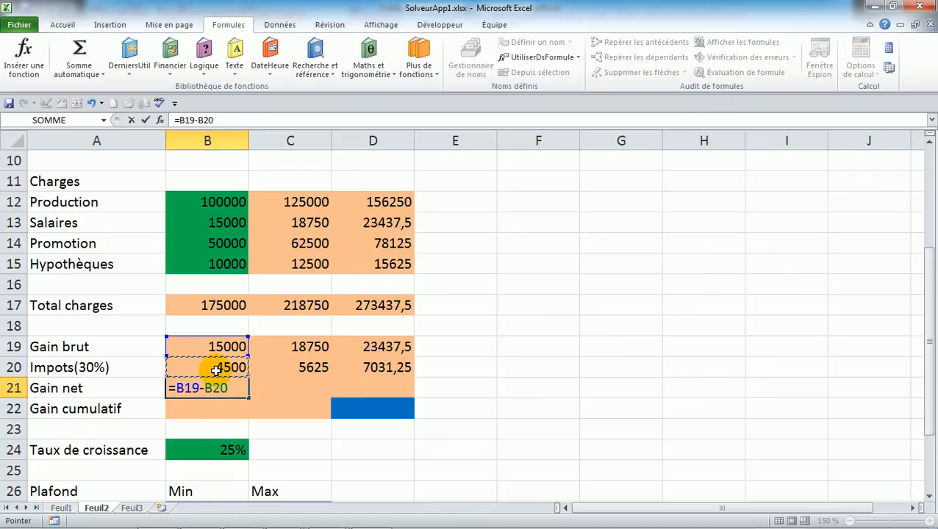
{"action": "key", "text": "Return"}
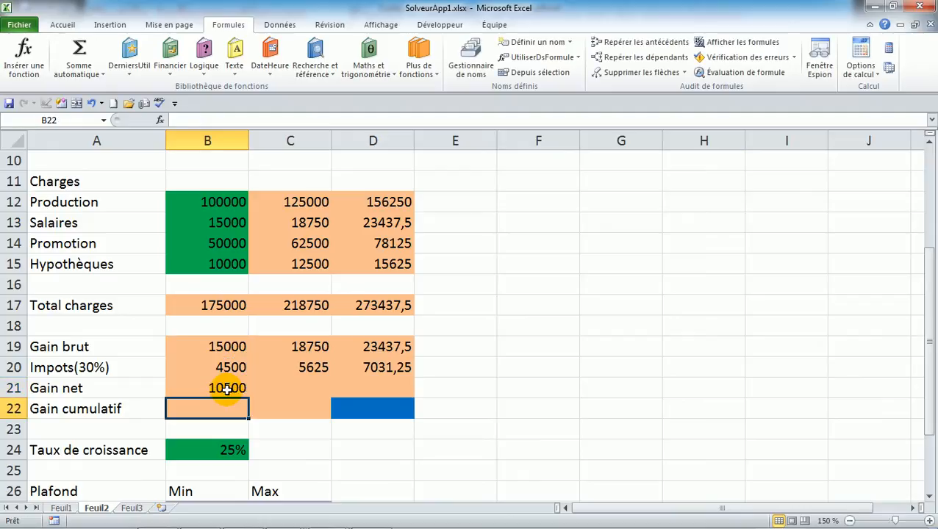
{"action": "left_click", "coordinate": [226, 389]}
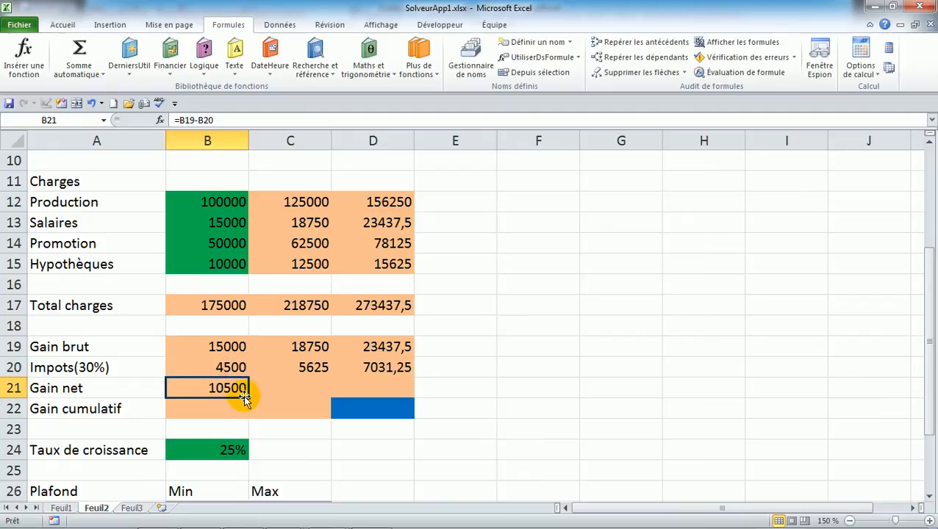
{"action": "left_click_drag", "start_coordinate": [250, 397], "coordinate": [386, 400]}
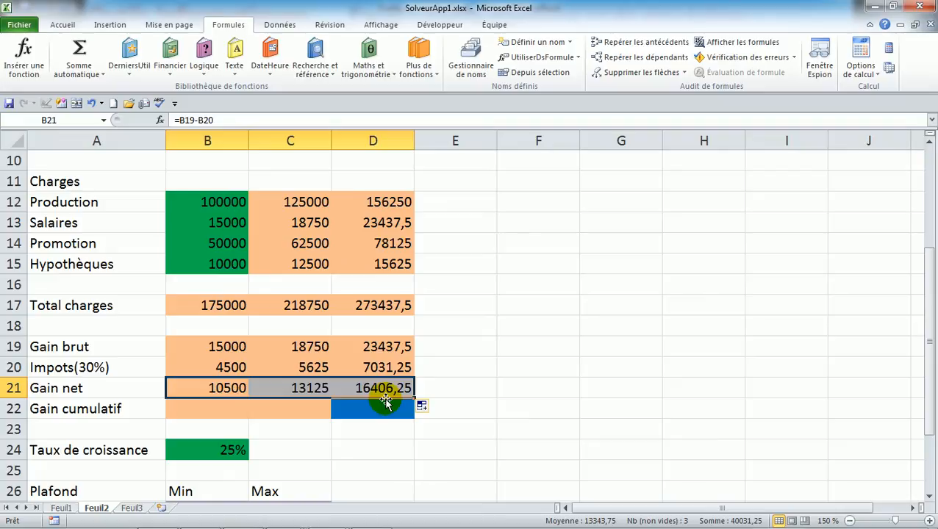
Step: Set January's Gain cumulatif in B22 to the month's net gain with =B21
{"action": "left_click", "coordinate": [193, 408]}
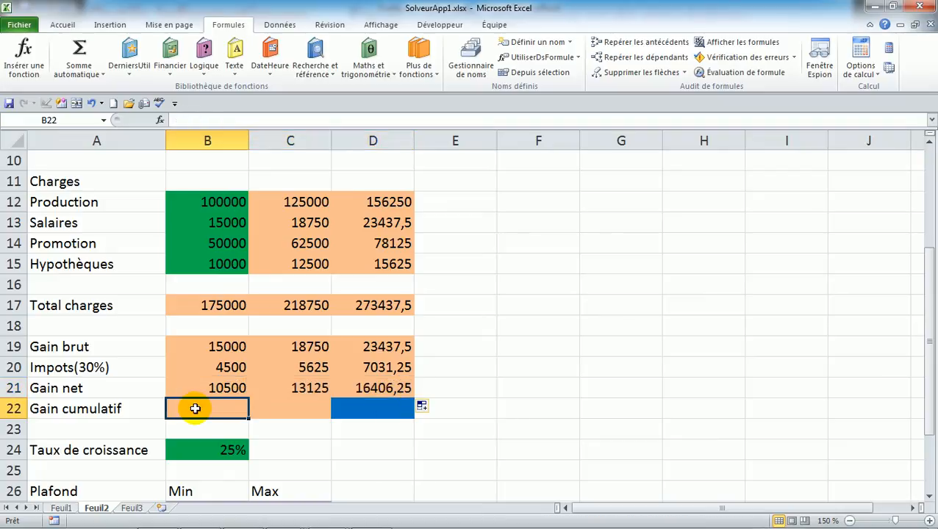
{"action": "type", "text": "="}
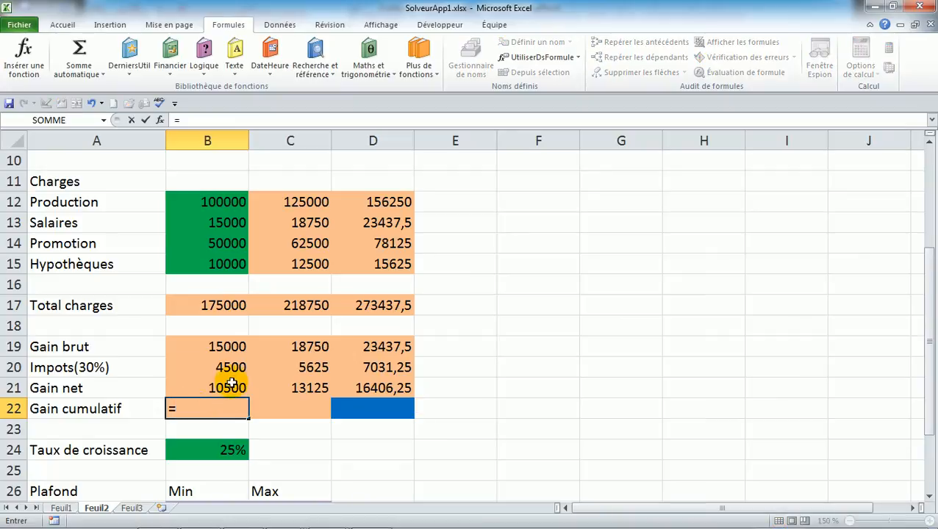
{"action": "left_click", "coordinate": [224, 388]}
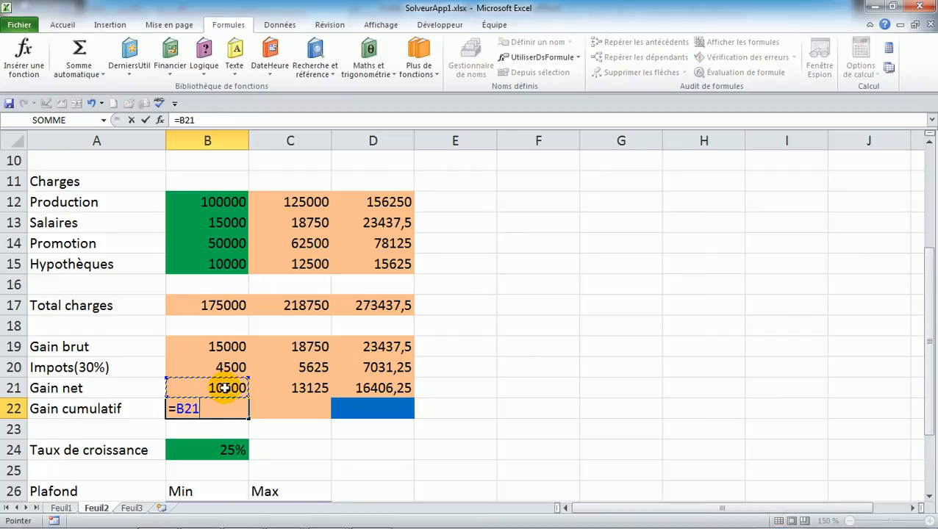
{"action": "key", "text": "Return"}
Step: Calculate February's Gain cumulatif in C22 with =C21+B22 and fill the formula across to D22
{"action": "left_click", "coordinate": [284, 413]}
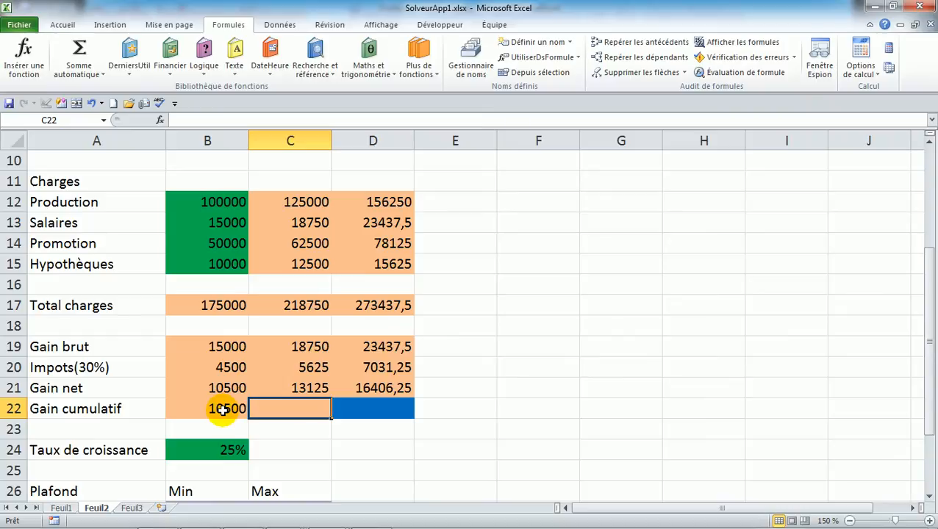
{"action": "type", "text": "="}
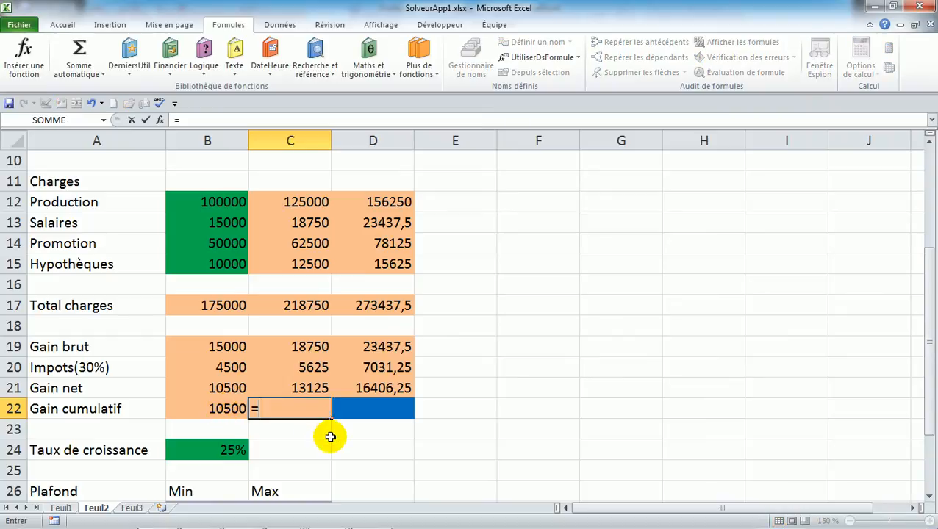
{"action": "left_click", "coordinate": [308, 390]}
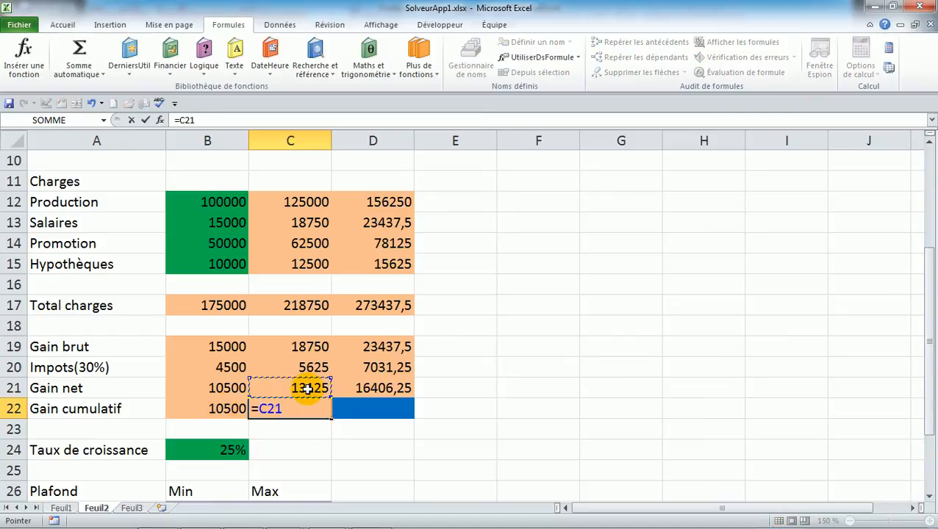
{"action": "type", "text": "+"}
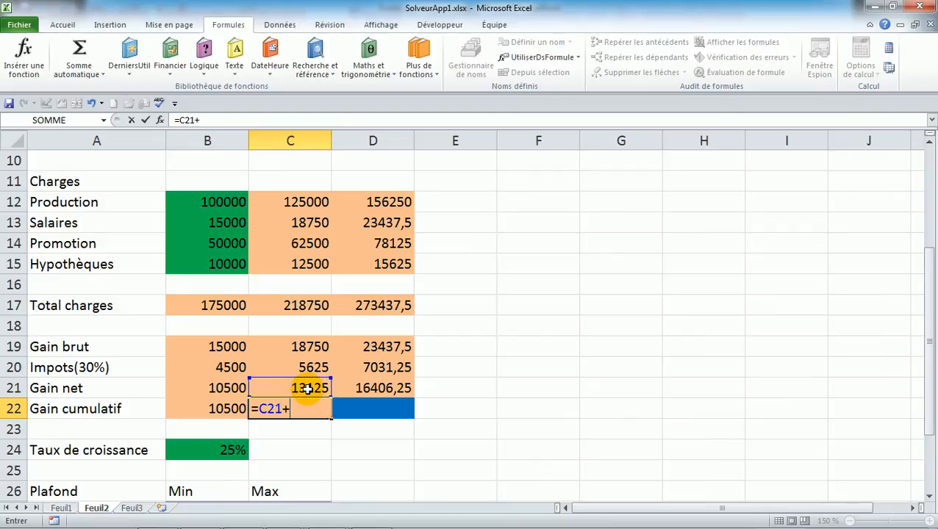
{"action": "left_click", "coordinate": [213, 409]}
{"action": "key", "text": "Return"}
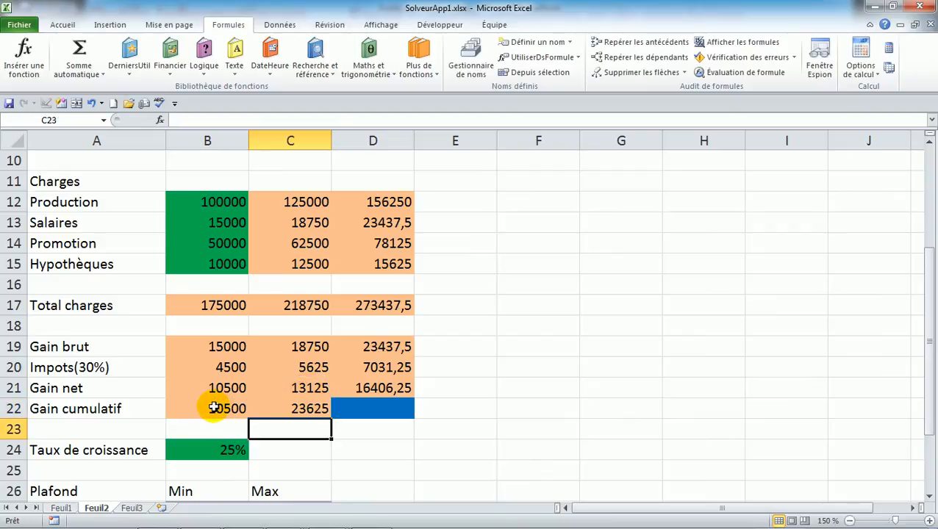
{"action": "left_click", "coordinate": [290, 409]}
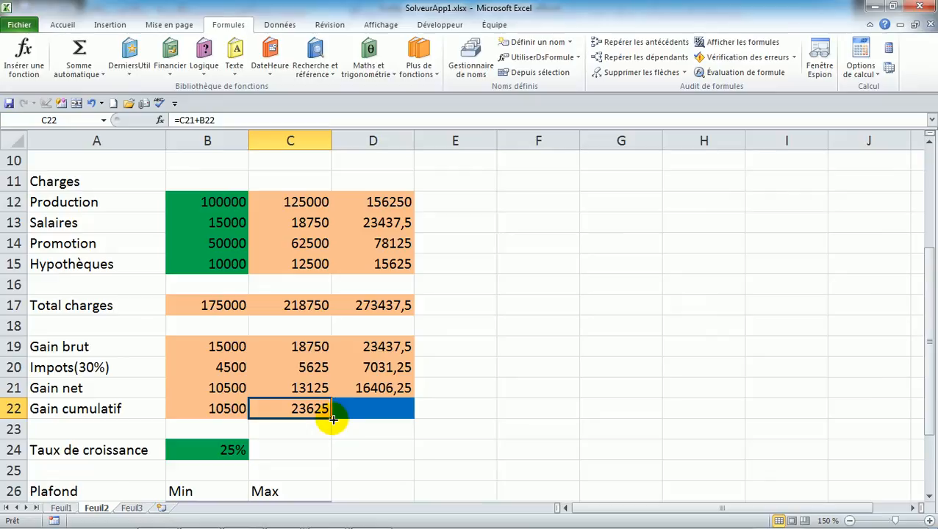
{"action": "left_click_drag", "start_coordinate": [336, 419], "coordinate": [394, 418]}
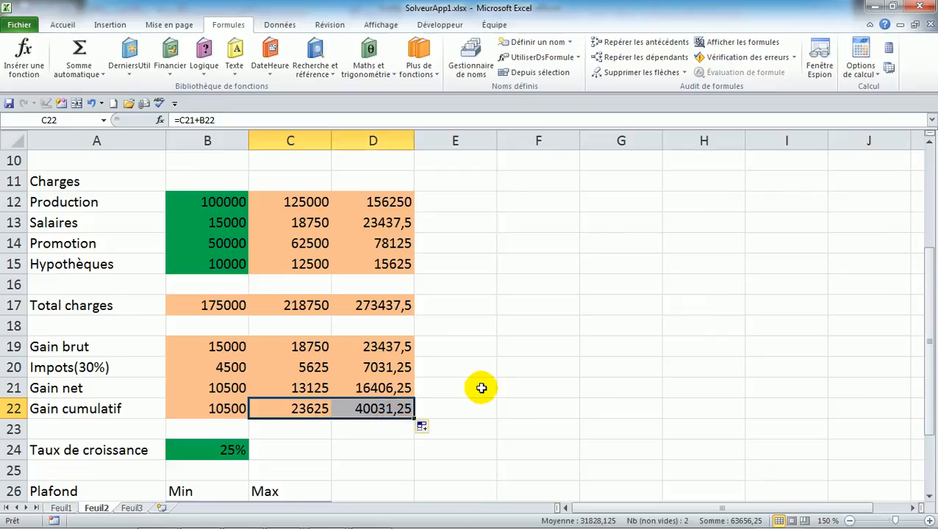
Step: Restore the standard blue fill on the March Gain cumulatif cell D22
{"action": "left_click", "coordinate": [470, 390]}
{"action": "left_click", "coordinate": [388, 418]}
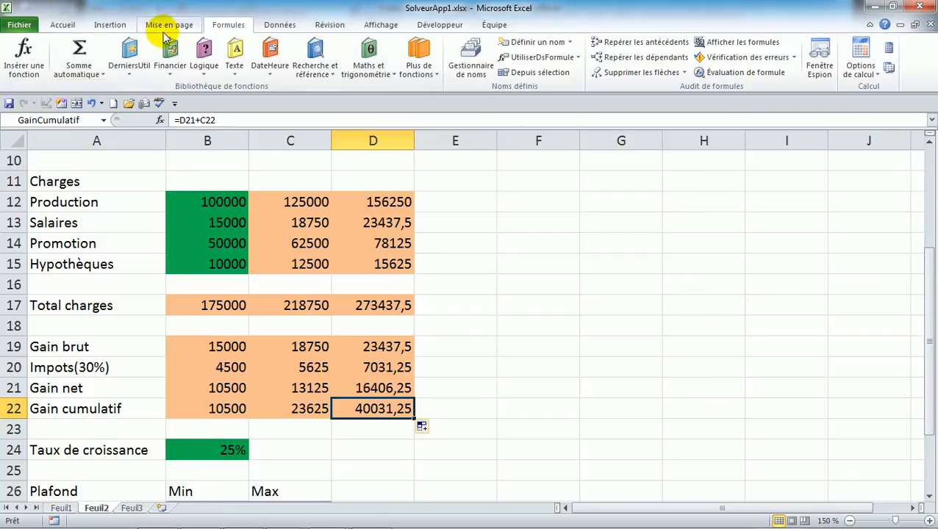
{"action": "left_click", "coordinate": [59, 24]}
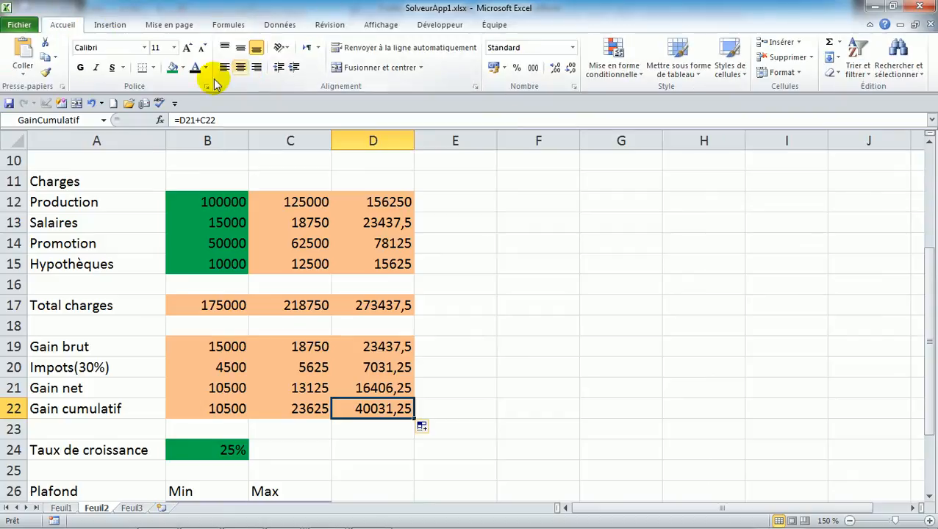
{"action": "left_click", "coordinate": [182, 68]}
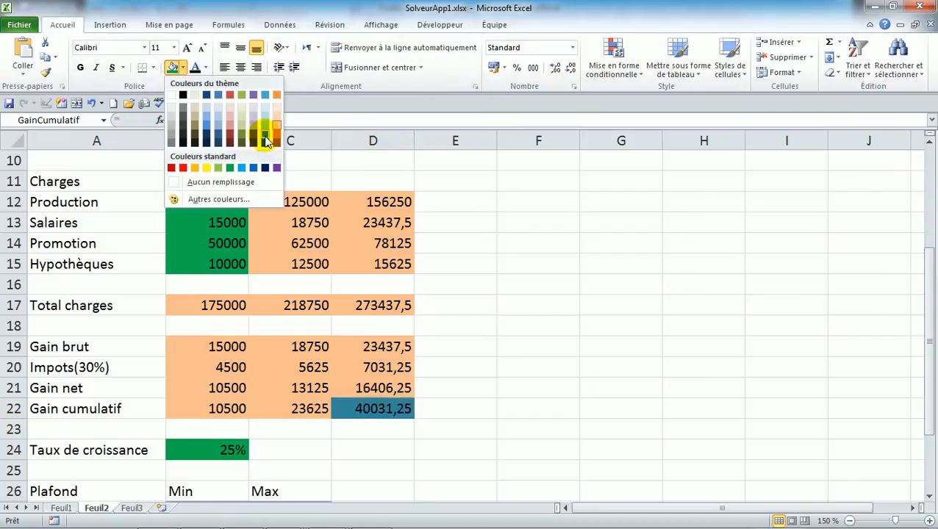
{"action": "left_click", "coordinate": [254, 168]}
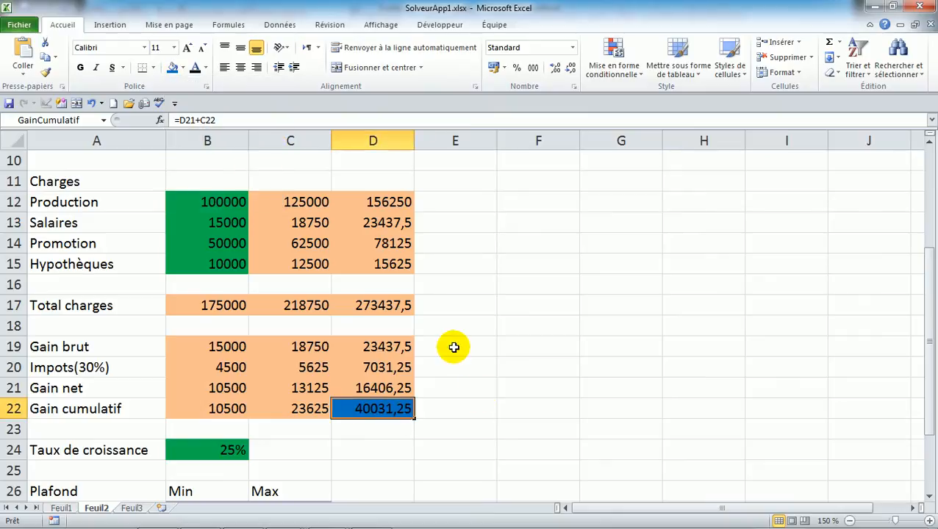
{"action": "left_click", "coordinate": [492, 426]}
Step: Check the Plafond limits on the PowerPoint slide and enter Produit1's Min 45000 in B27 and Max 250000 in C27 of the Excel sheet
{"action": "scroll", "coordinate": [494, 428], "scroll_direction": "down", "scroll_amount": 6}
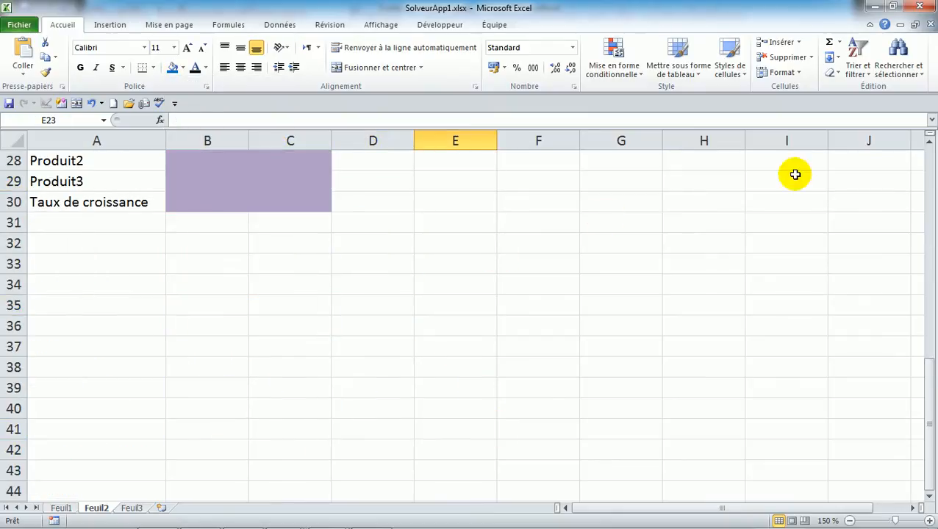
{"action": "left_click", "coordinate": [929, 137]}
{"action": "left_click", "coordinate": [930, 137]}
{"action": "left_click", "coordinate": [930, 138]}
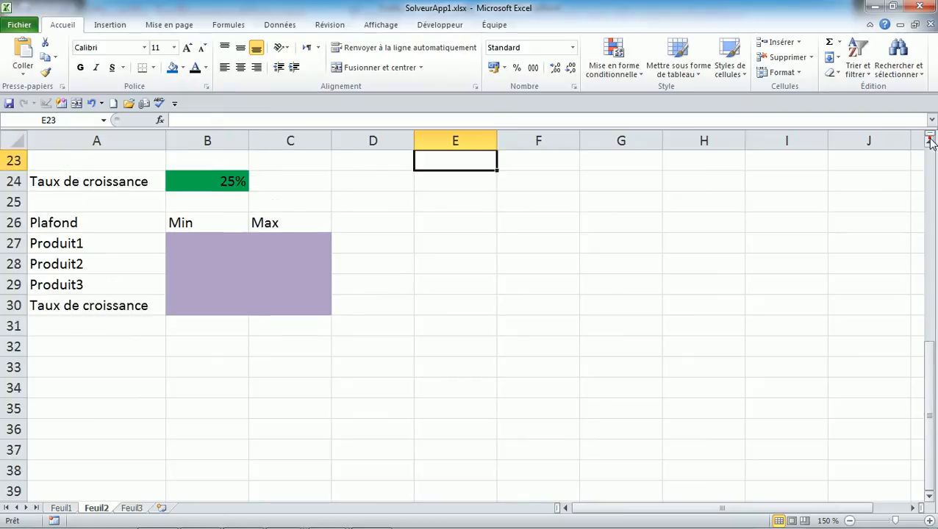
{"action": "left_click", "coordinate": [930, 138]}
{"action": "left_click", "coordinate": [930, 138]}
{"action": "left_click", "coordinate": [228, 290]}
{"action": "key", "text": "alt+Tab"}
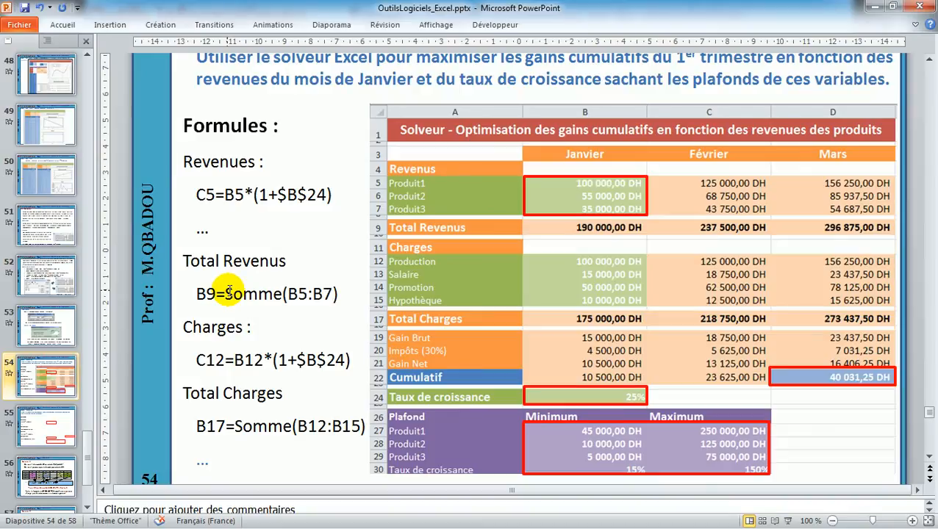
{"action": "key", "text": "alt+Tab"}
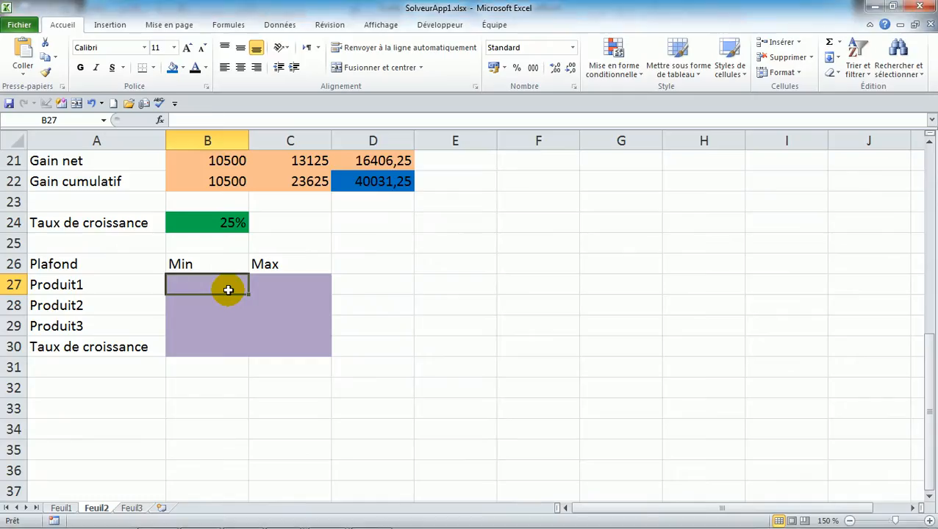
{"action": "type", "text": "45000"}
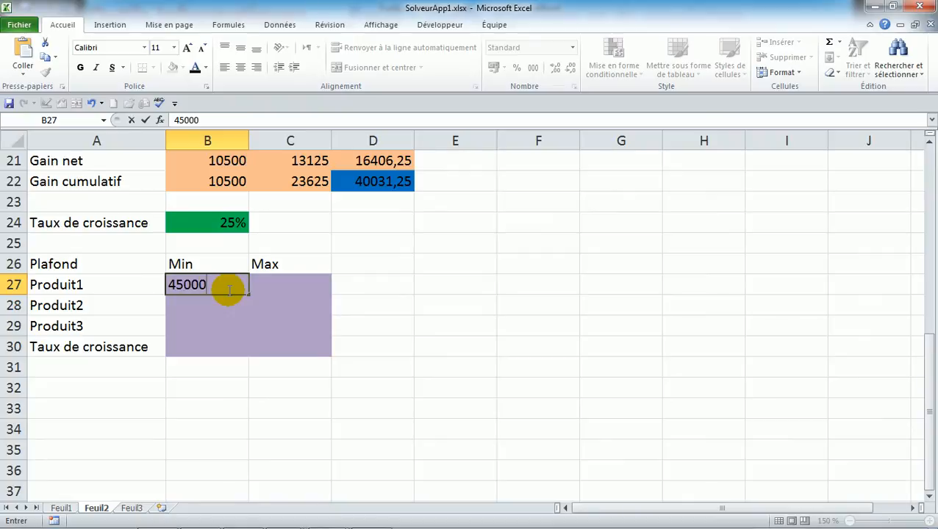
{"action": "key", "text": "Tab"}
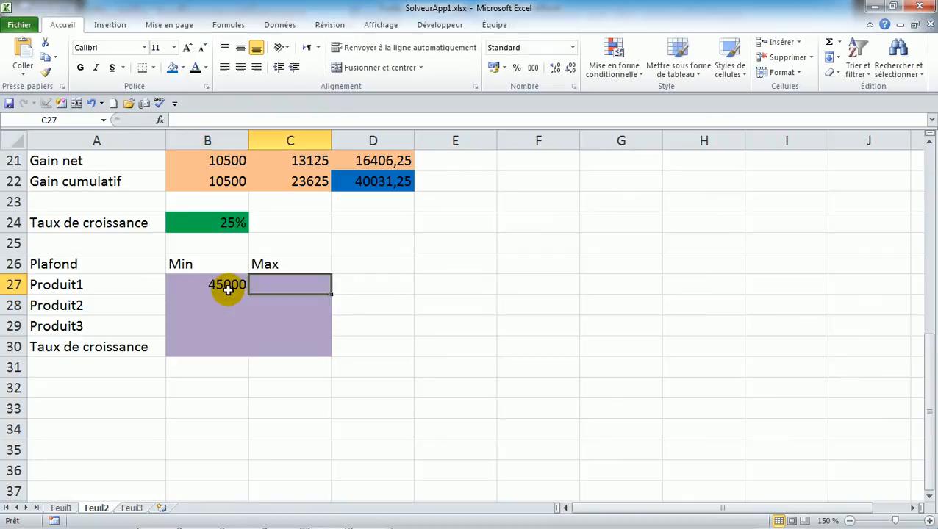
{"action": "type", "text": "250000"}
{"action": "key", "text": "Return"}
Step: Consult the PowerPoint slide again and enter Produit2's Min 10000 in B28 and Max 125000 in C28 in Excel
{"action": "key", "text": "Left"}
{"action": "key", "text": "alt+Tab"}
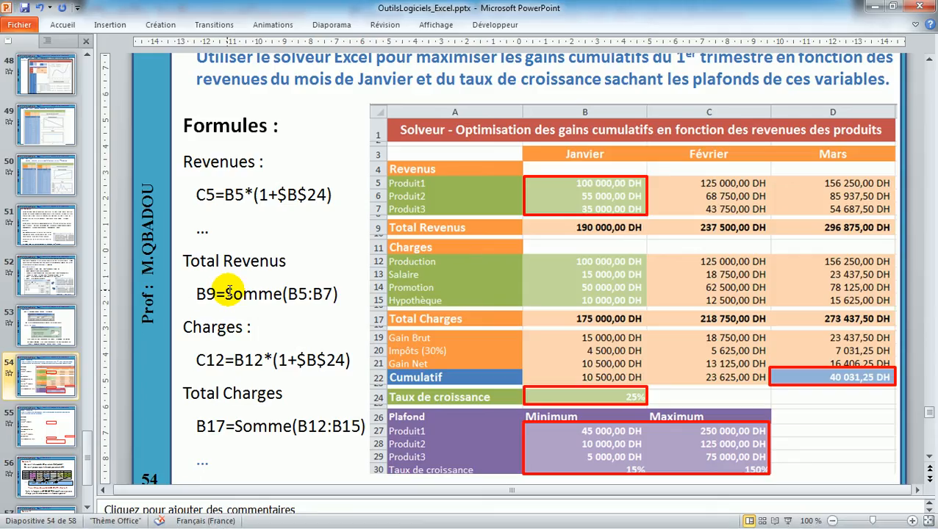
{"action": "key", "text": "alt+Tab"}
{"action": "type", "text": "10000"}
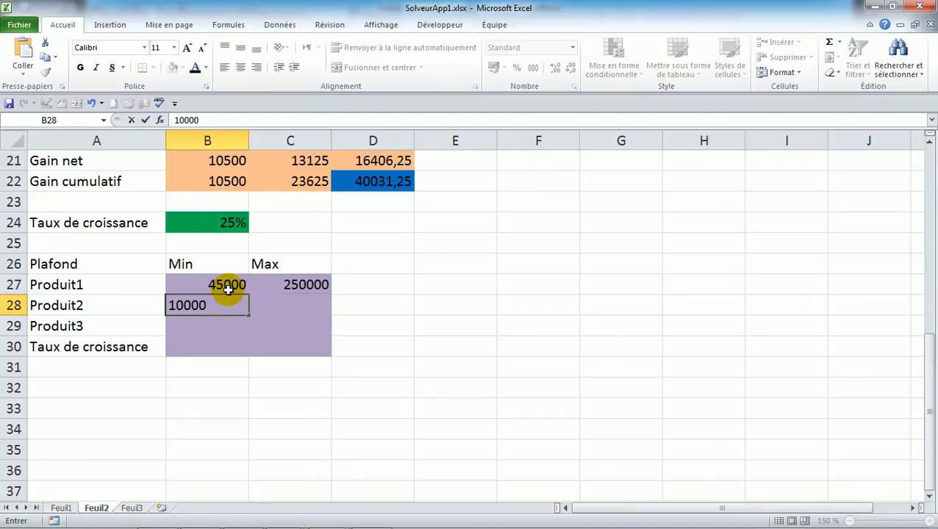
{"action": "key", "text": "Tab"}
{"action": "type", "text": "125000"}
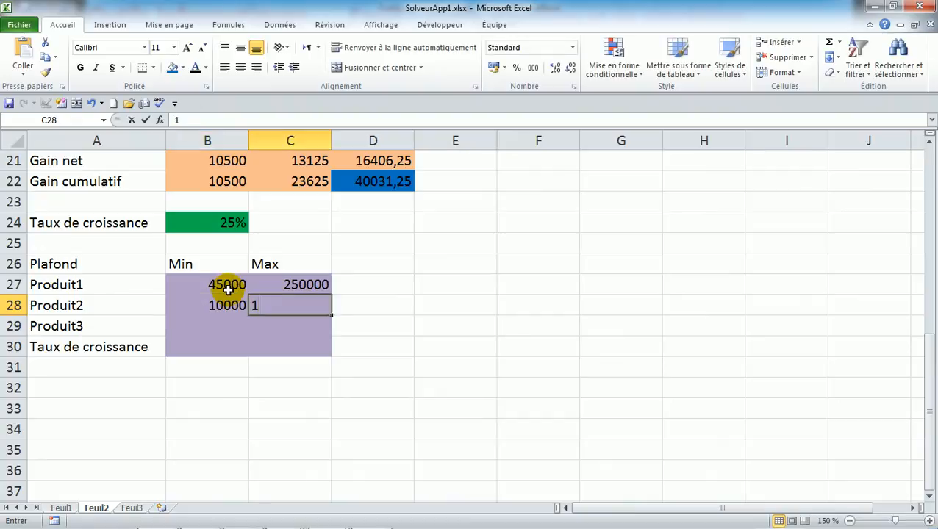
{"action": "key", "text": "Return"}
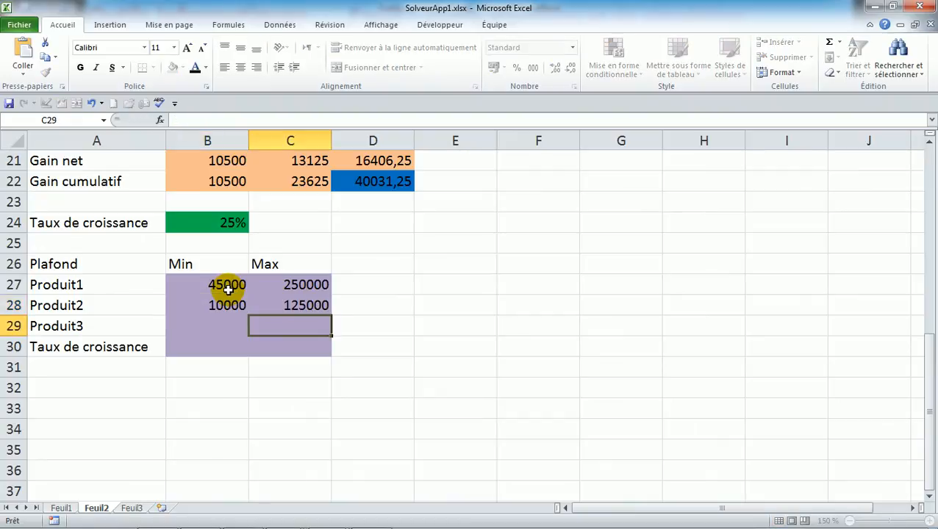
Step: Look up Produit3's limits on the PowerPoint slide and enter Min 5000 in B29 and Max 75000 in C29 in Excel
{"action": "key", "text": "Left"}
{"action": "key", "text": "alt+Tab"}
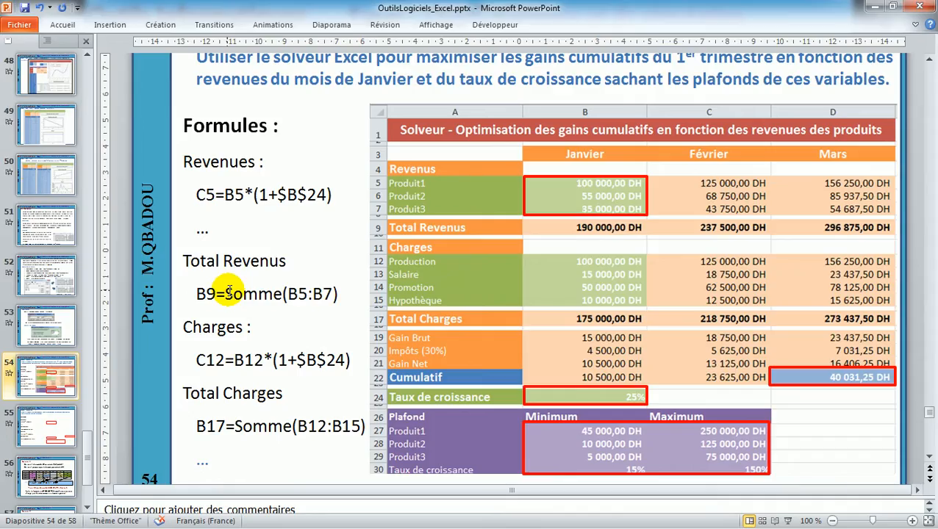
{"action": "key", "text": "alt+Tab"}
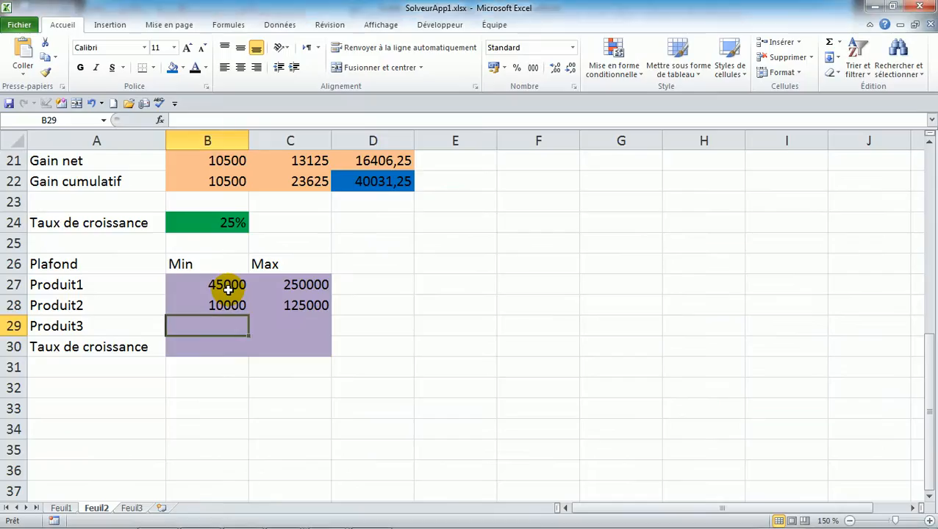
{"action": "type", "text": "5000"}
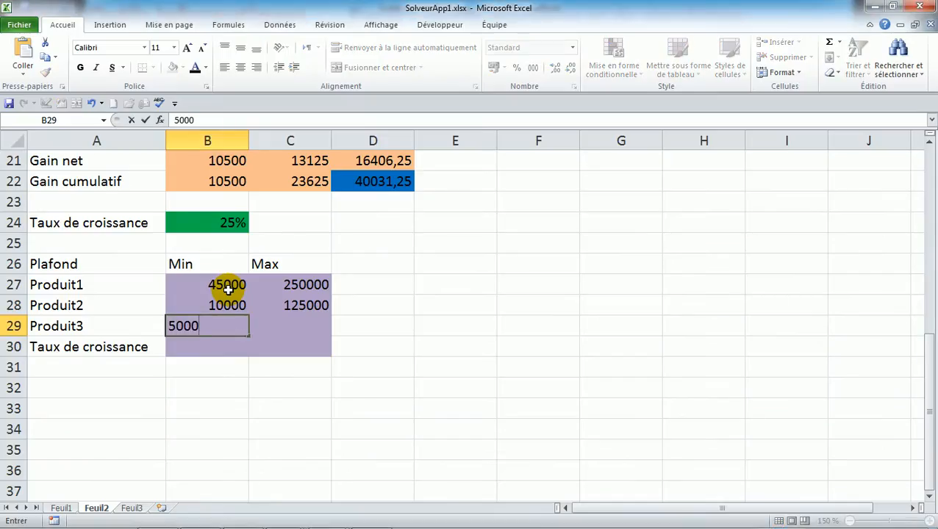
{"action": "key", "text": "Tab"}
{"action": "type", "text": "75000"}
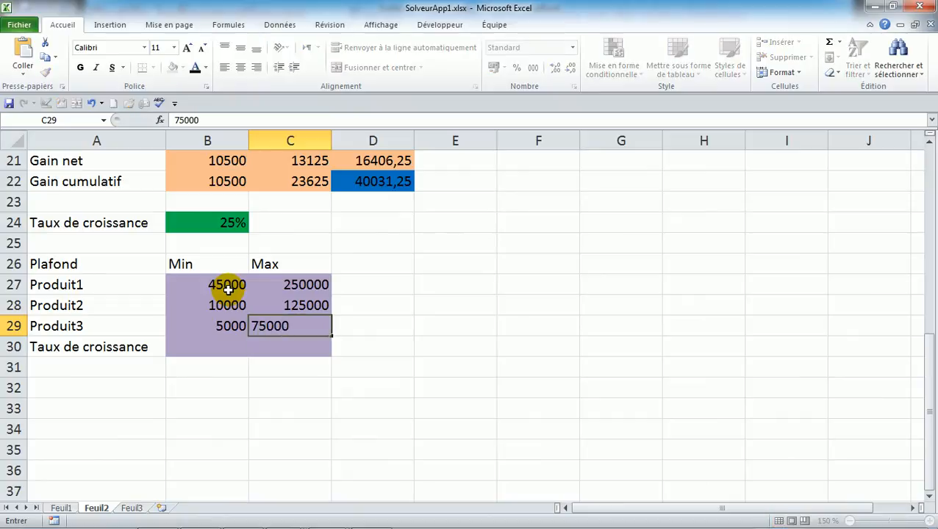
{"action": "key", "text": "Return"}
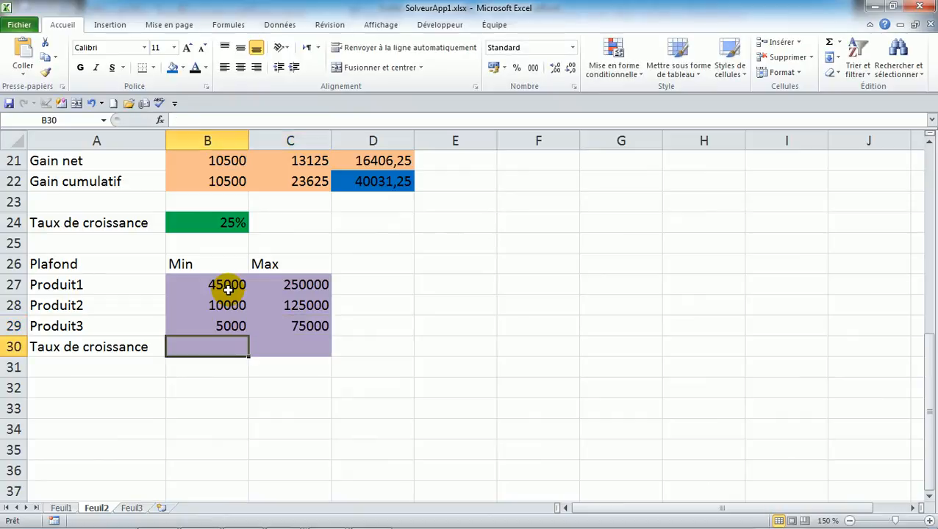
Step: Check the growth rate limits on the PowerPoint slide and enter 0,15 in B30 and 1,5 in C30 for Taux de croissance in Excel
{"action": "key", "text": "alt+Tab"}
{"action": "key", "text": "alt+Tab"}
{"action": "type", "text": "0,15"}
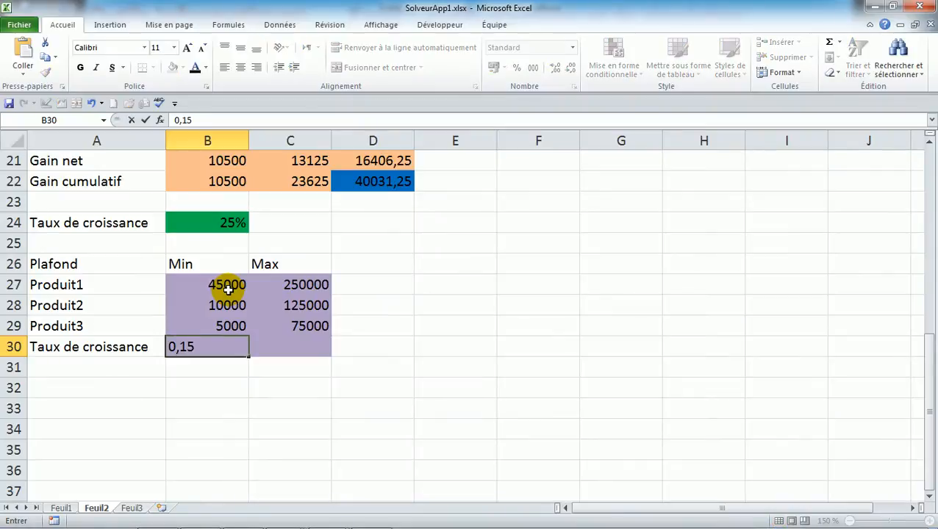
{"action": "key", "text": "Tab"}
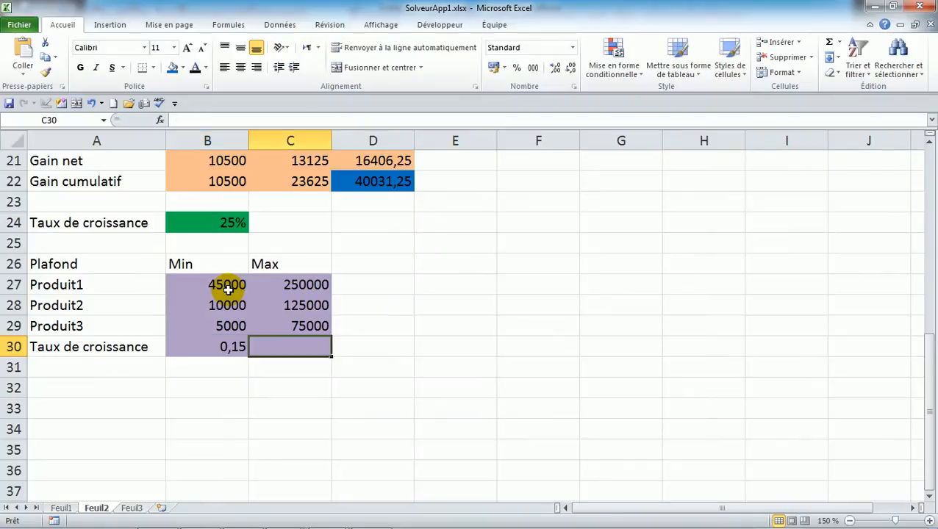
{"action": "type", "text": "1,5"}
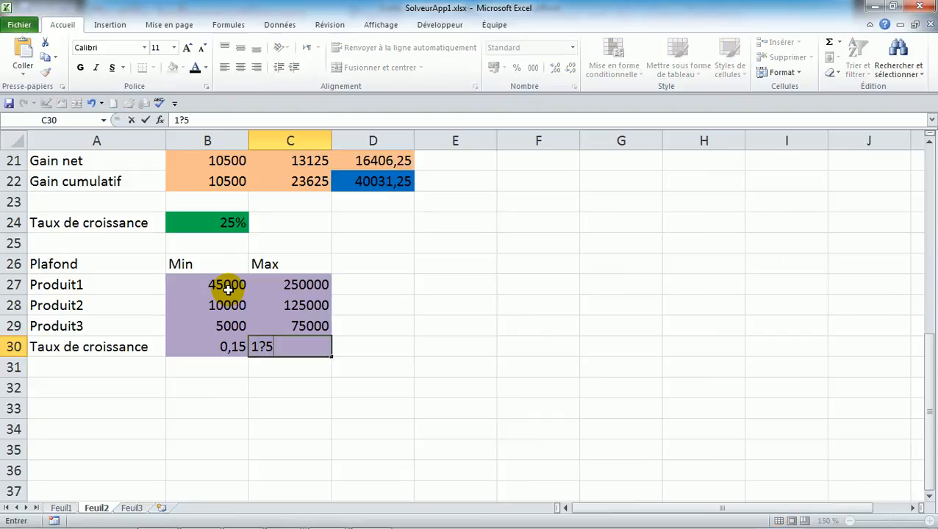
{"action": "key", "text": "BackSpace"}
{"action": "key", "text": "BackSpace"}
{"action": "type", "text": ",5"}
{"action": "key", "text": "Return"}
Step: Format the Taux de croissance limits in B30:C30 as percentages
{"action": "key", "text": "Up"}
{"action": "key", "text": "shift+Left"}
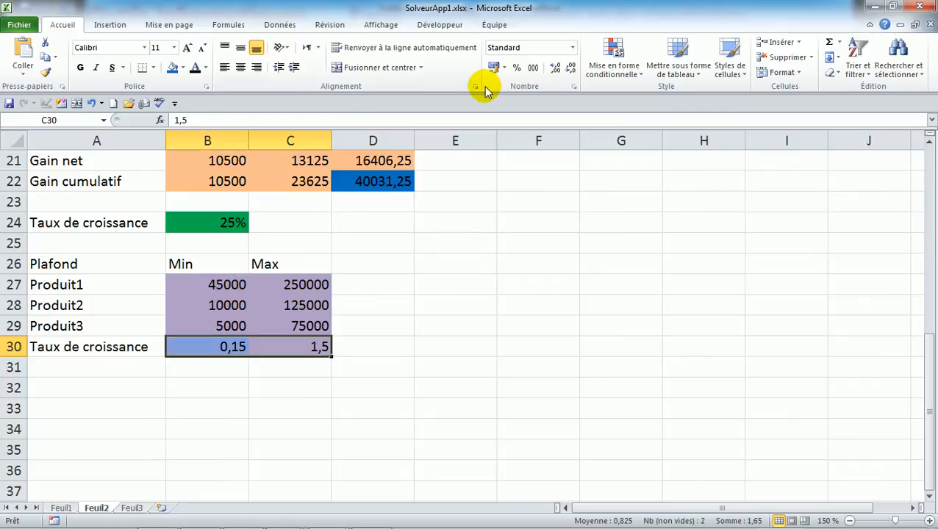
{"action": "left_click", "coordinate": [518, 67]}
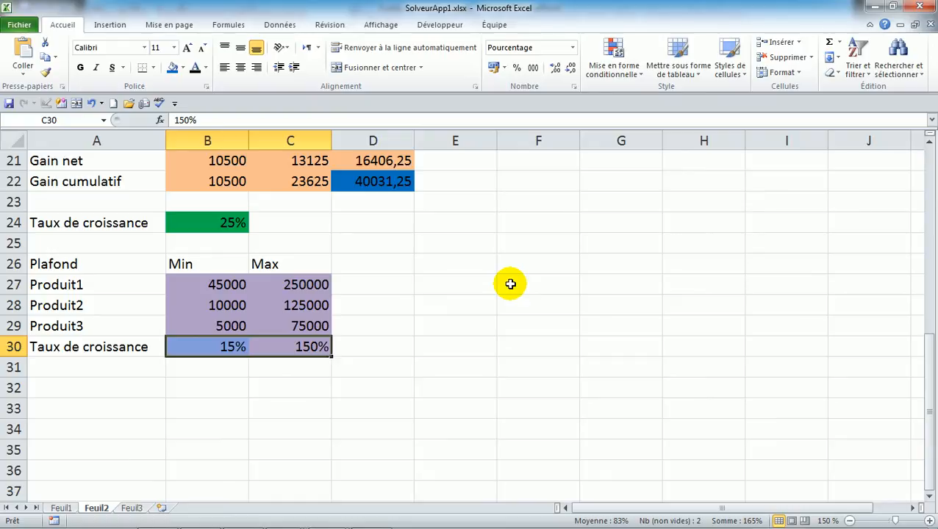
{"action": "left_click", "coordinate": [302, 389]}
{"action": "left_click", "coordinate": [223, 347]}
{"action": "left_click", "coordinate": [223, 347]}
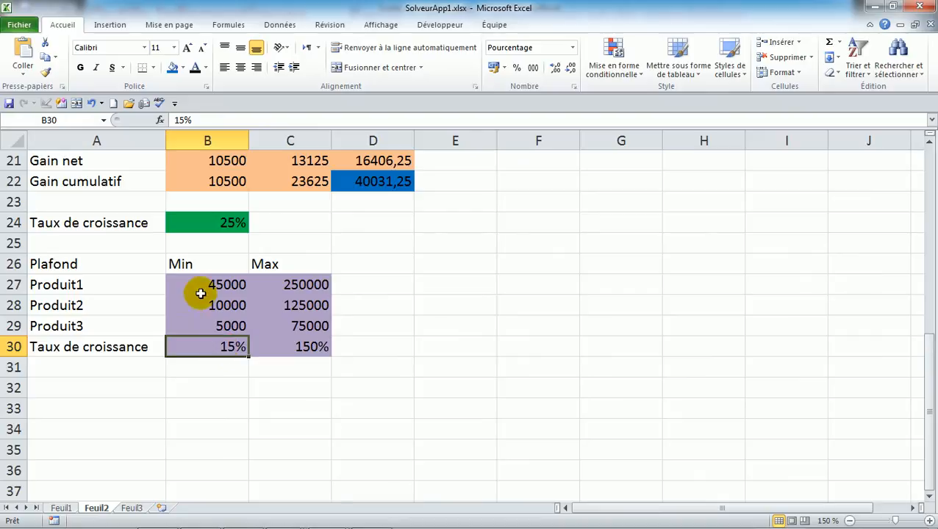
Step: Increase the height of row 1, which holds the worksheet title
{"action": "left_click", "coordinate": [231, 222]}
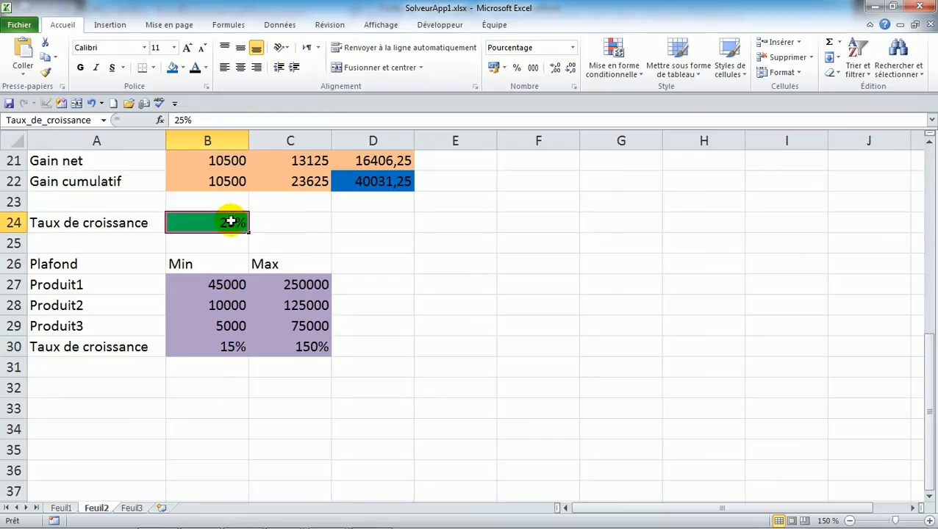
{"action": "key", "text": "Up"}
{"action": "key", "text": "Up"}
{"action": "key", "text": "Up"}
{"action": "key", "text": "Up"}
{"action": "key", "text": "Up"}
{"action": "key", "text": "Up"}
{"action": "key", "text": "Up"}
{"action": "key", "text": "Up"}
{"action": "key", "text": "Up"}
{"action": "key", "text": "Up"}
{"action": "key", "text": "Up"}
{"action": "key", "text": "Up"}
{"action": "key", "text": "Up"}
{"action": "key", "text": "Up"}
{"action": "key", "text": "Up"}
{"action": "key", "text": "Up"}
{"action": "key", "text": "Up"}
{"action": "key", "text": "Up"}
{"action": "key", "text": "Up"}
{"action": "key", "text": "Up"}
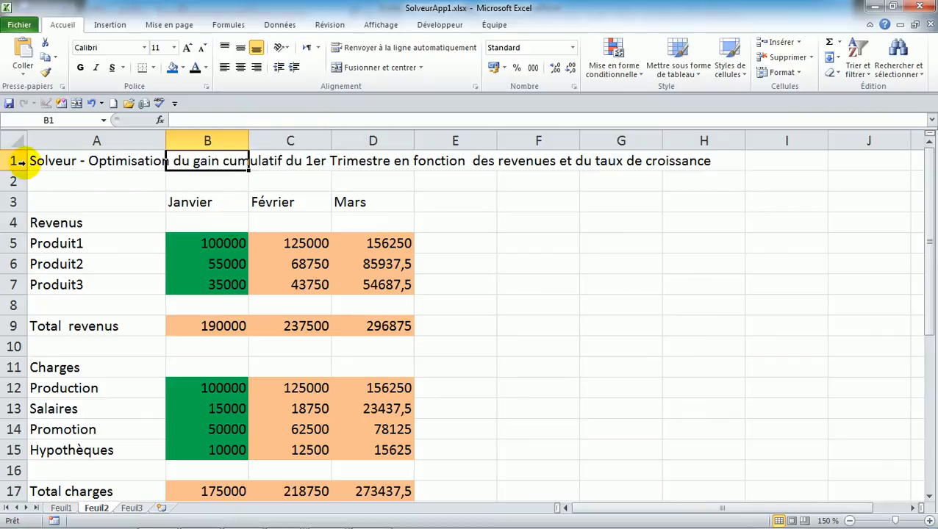
{"action": "left_click_drag", "start_coordinate": [19, 169], "coordinate": [19, 187]}
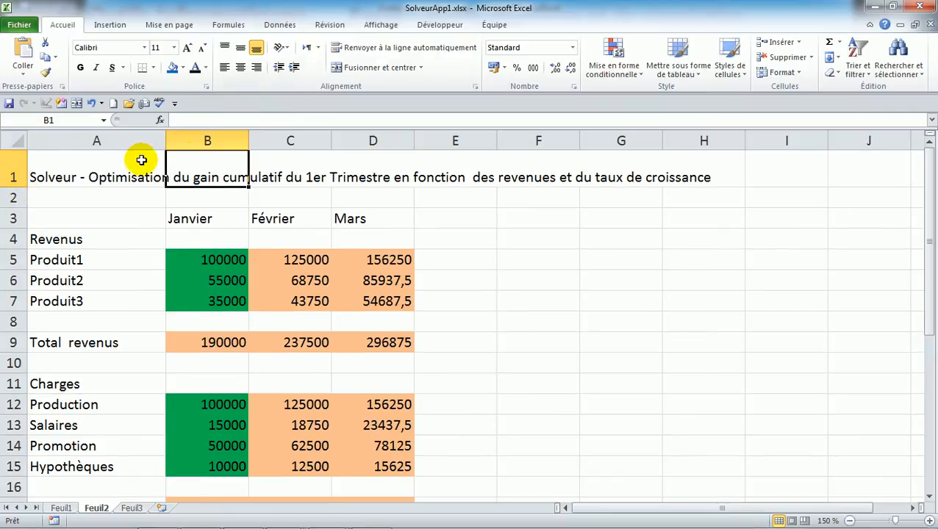
Step: Merge and centre the worksheet title across A1:D1
{"action": "left_click", "coordinate": [109, 163]}
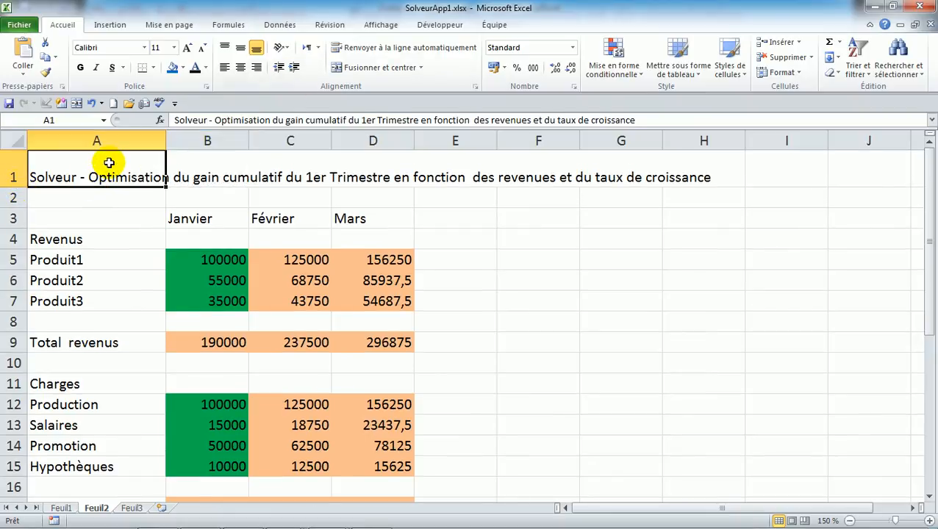
{"action": "key", "text": "shift+Right"}
{"action": "key", "text": "shift+Right"}
{"action": "key", "text": "shift+Right"}
{"action": "key", "text": "shift+Right"}
{"action": "key", "text": "shift+Right"}
{"action": "key", "text": "shift+Right"}
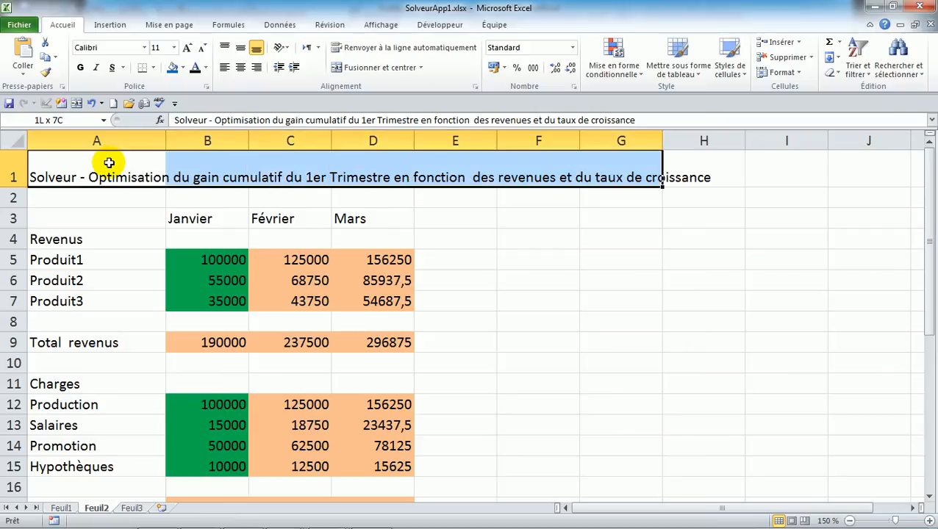
{"action": "key", "text": "shift+Left"}
{"action": "key", "text": "shift+Left"}
{"action": "key", "text": "shift+Left"}
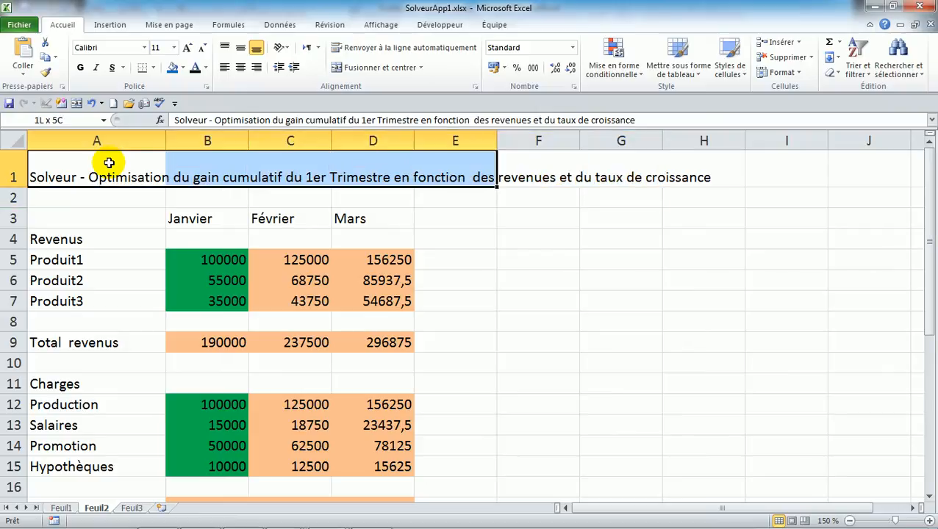
{"action": "key", "text": "shift+Left"}
{"action": "key", "text": "shift+Right"}
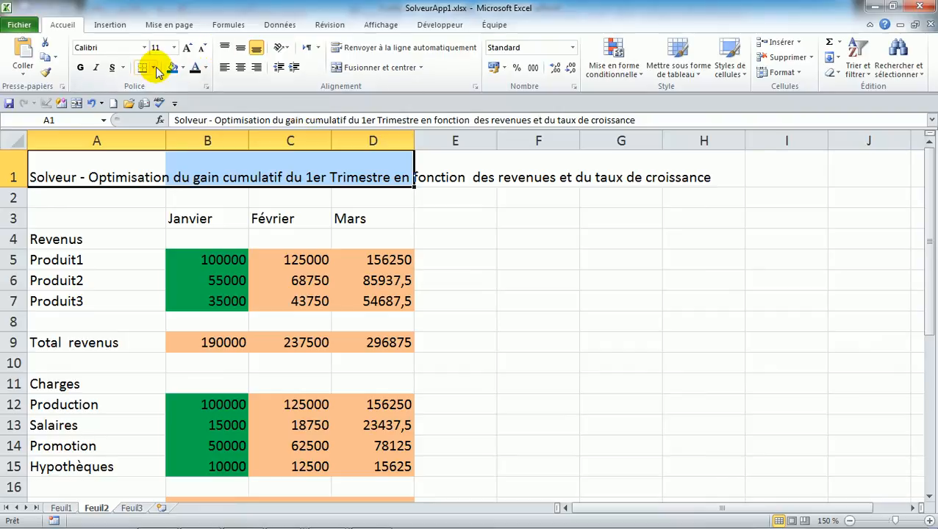
{"action": "left_click", "coordinate": [355, 67]}
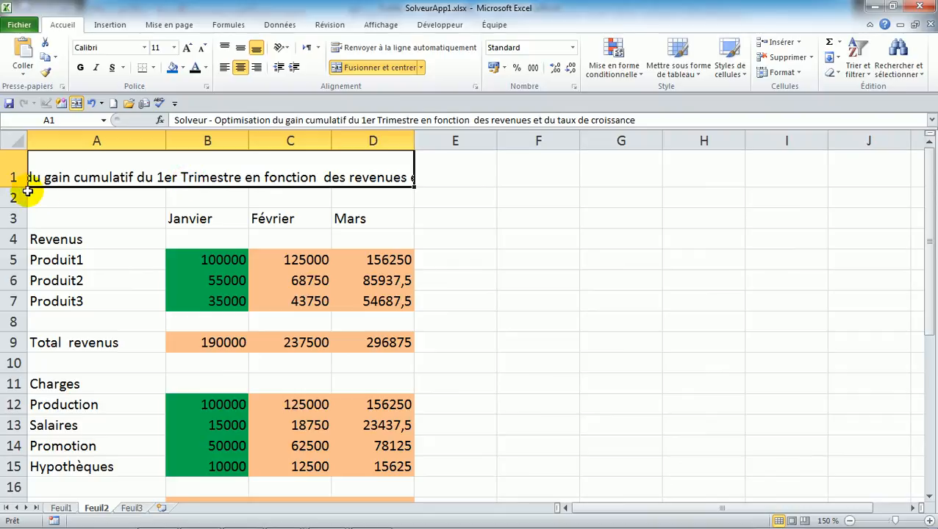
Step: Make row 1 slightly taller and widen columns A to D together to an equal, larger width
{"action": "left_click_drag", "start_coordinate": [13, 188], "coordinate": [13, 197]}
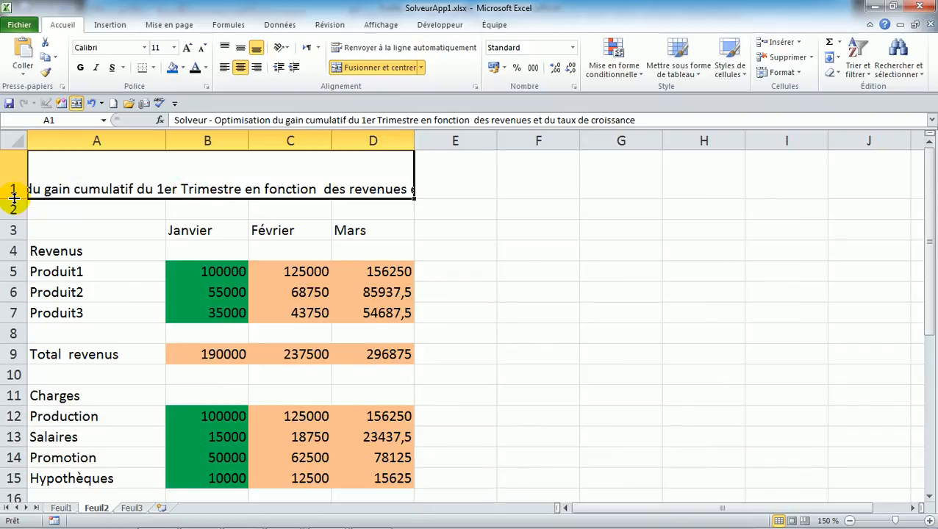
{"action": "left_click_drag", "start_coordinate": [121, 138], "coordinate": [373, 147]}
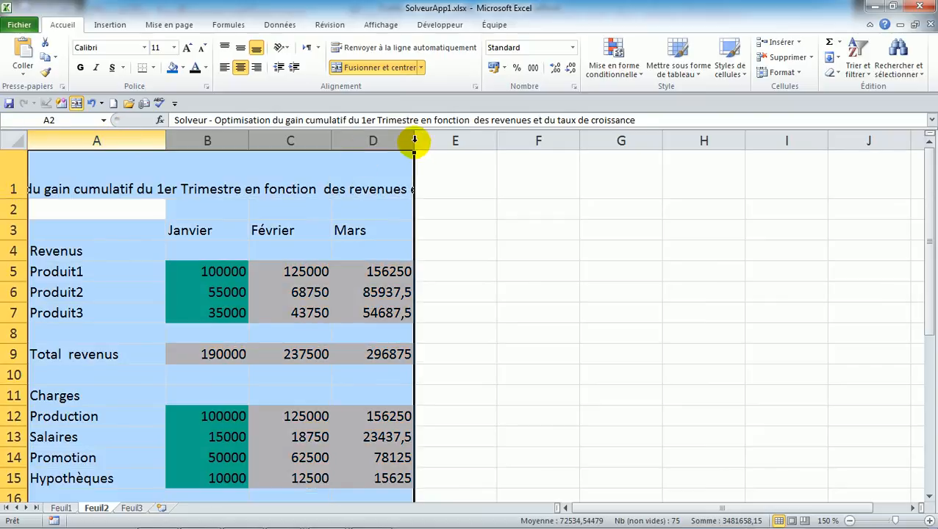
{"action": "left_click_drag", "start_coordinate": [412, 143], "coordinate": [485, 143]}
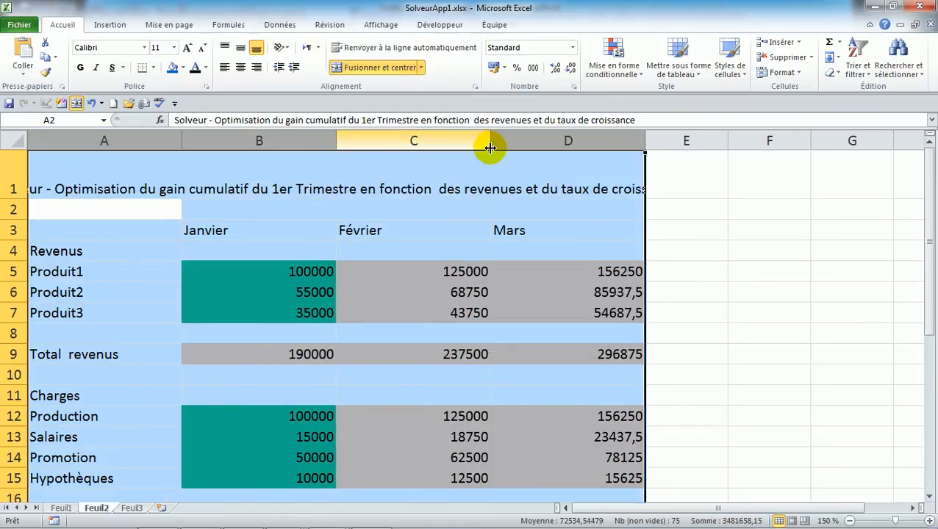
Step: Enable automatic text wrapping for the merged title cell in its alignment format settings
{"action": "left_click", "coordinate": [307, 184]}
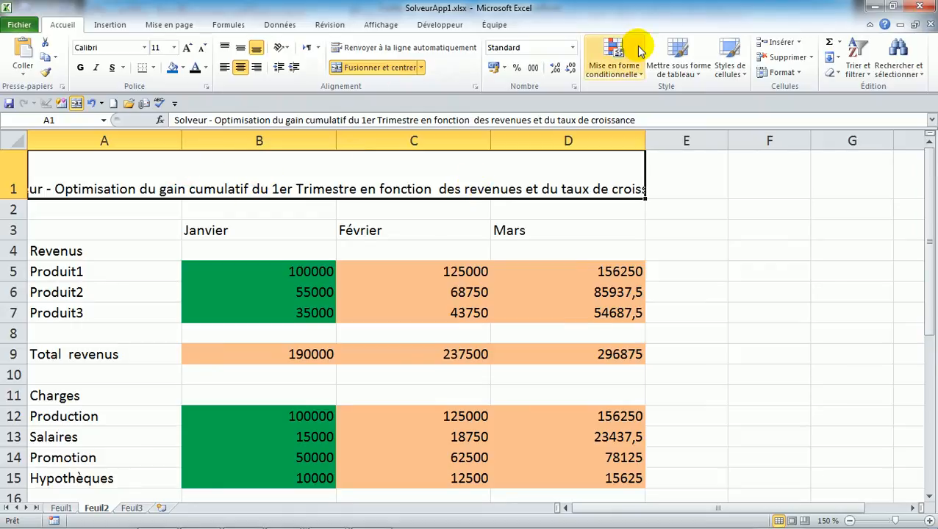
{"action": "left_click", "coordinate": [799, 74]}
{"action": "left_click", "coordinate": [808, 318]}
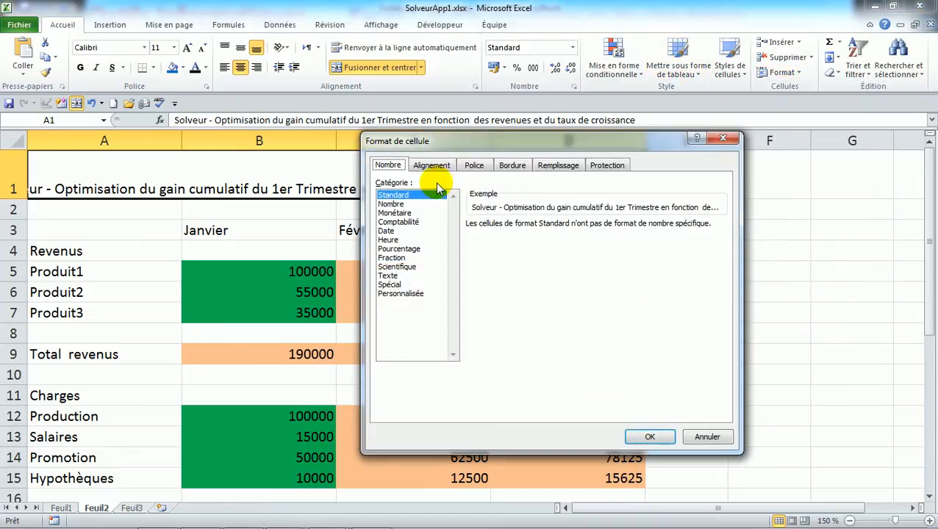
{"action": "left_click", "coordinate": [423, 166]}
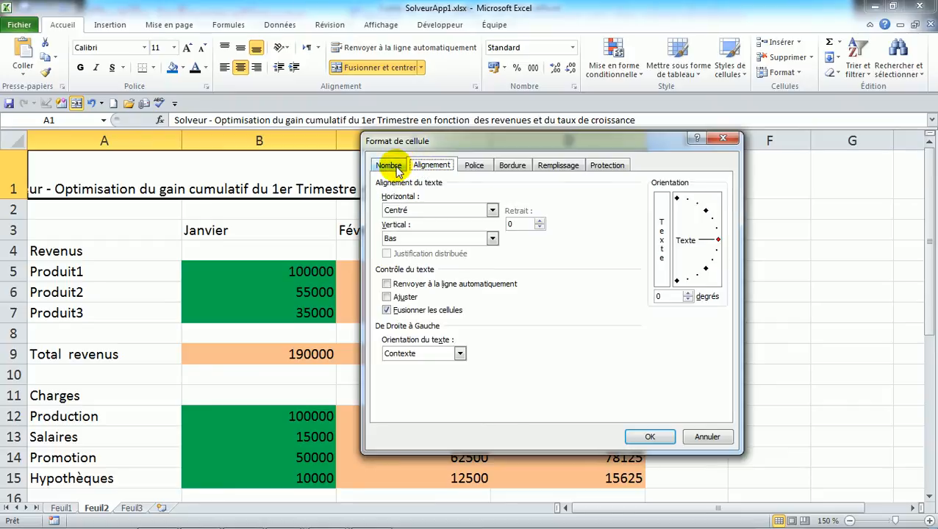
{"action": "left_click", "coordinate": [389, 166]}
{"action": "left_click", "coordinate": [429, 166]}
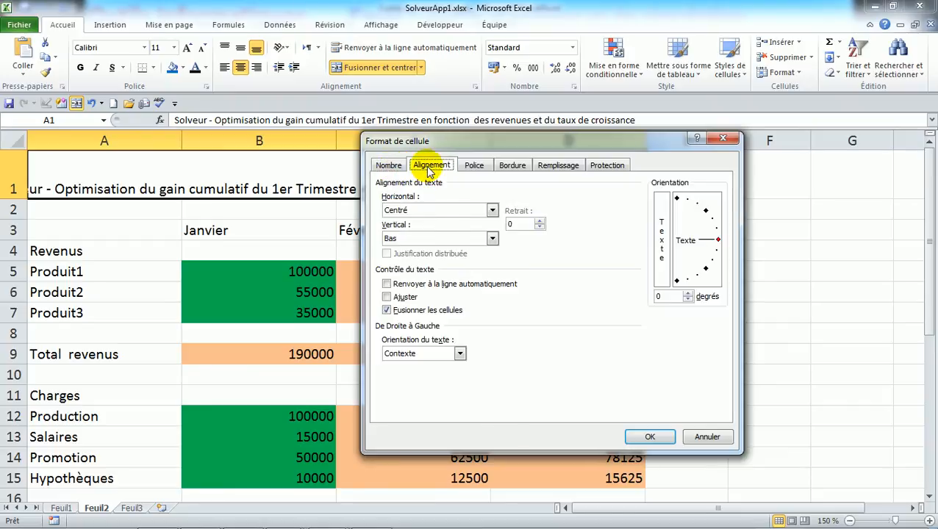
{"action": "left_click", "coordinate": [387, 285]}
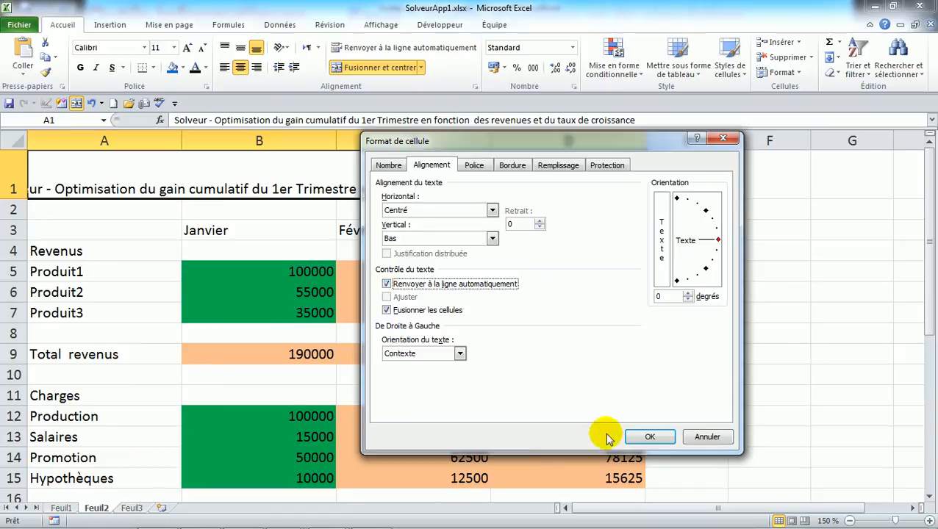
{"action": "left_click", "coordinate": [645, 438]}
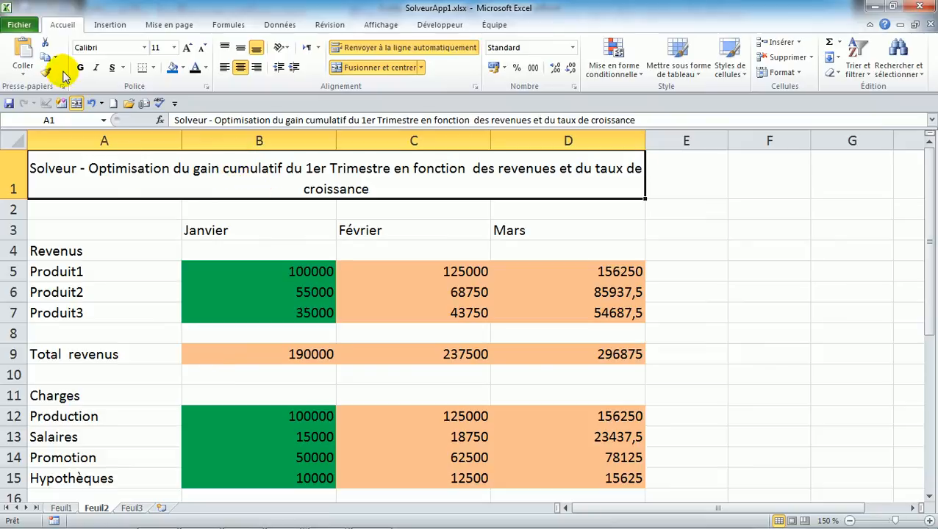
Step: Format the merged title as 14 pt, bold, with a standard red font colour
{"action": "left_click", "coordinate": [187, 48]}
{"action": "left_click", "coordinate": [188, 48]}
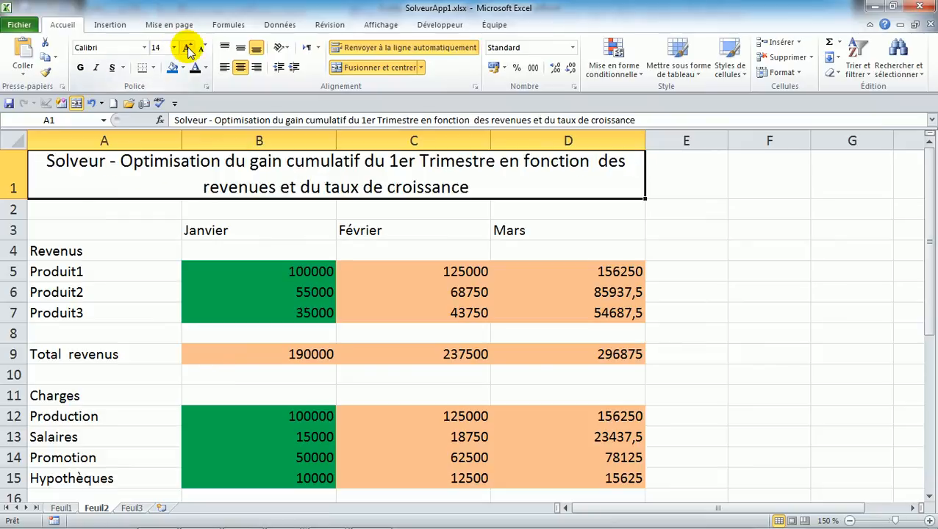
{"action": "left_click", "coordinate": [81, 67]}
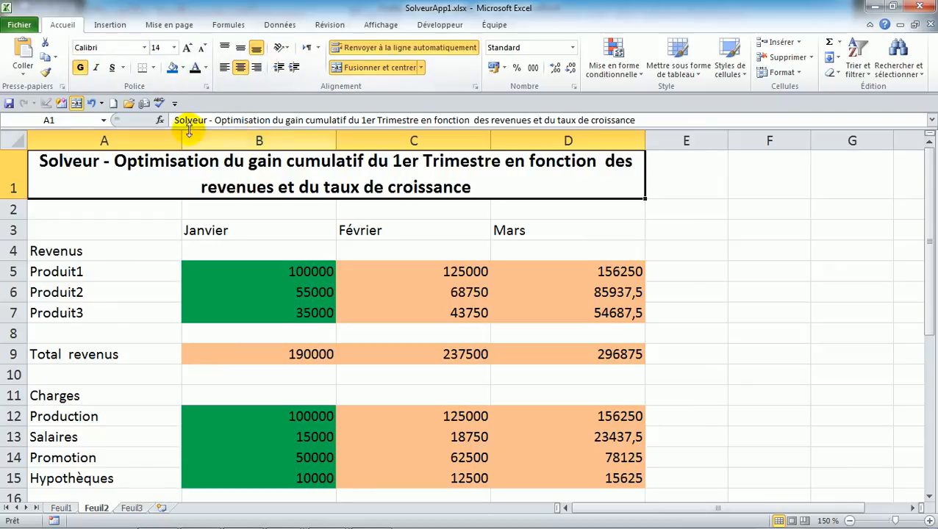
{"action": "left_click", "coordinate": [205, 67]}
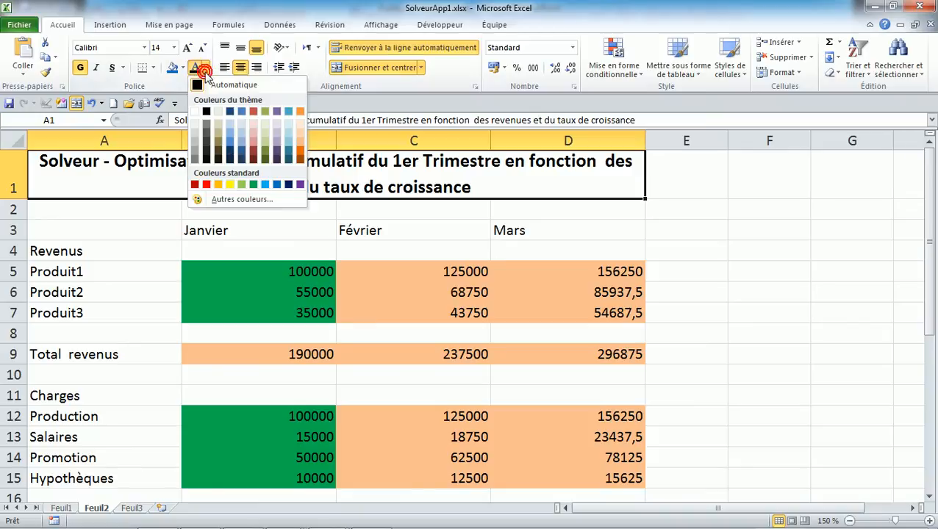
{"action": "left_click", "coordinate": [207, 184]}
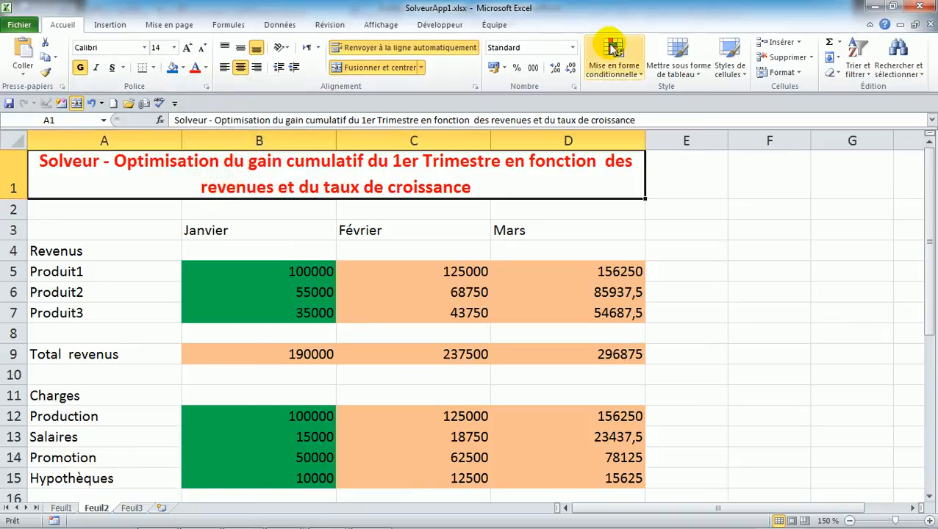
Step: Fill the title cell with Orange, Accentuation6, plus sombre 25 % and set its font colour to white
{"action": "left_click", "coordinate": [725, 74]}
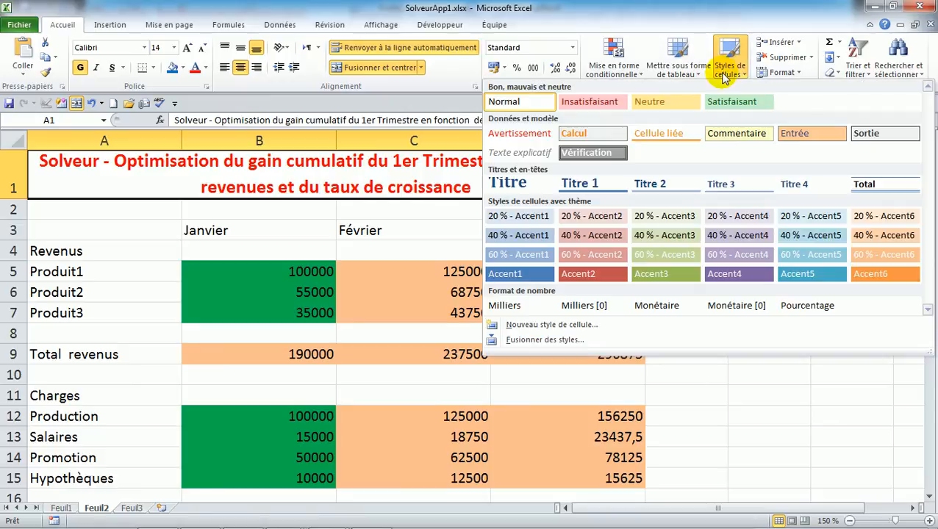
{"action": "left_click", "coordinate": [184, 70]}
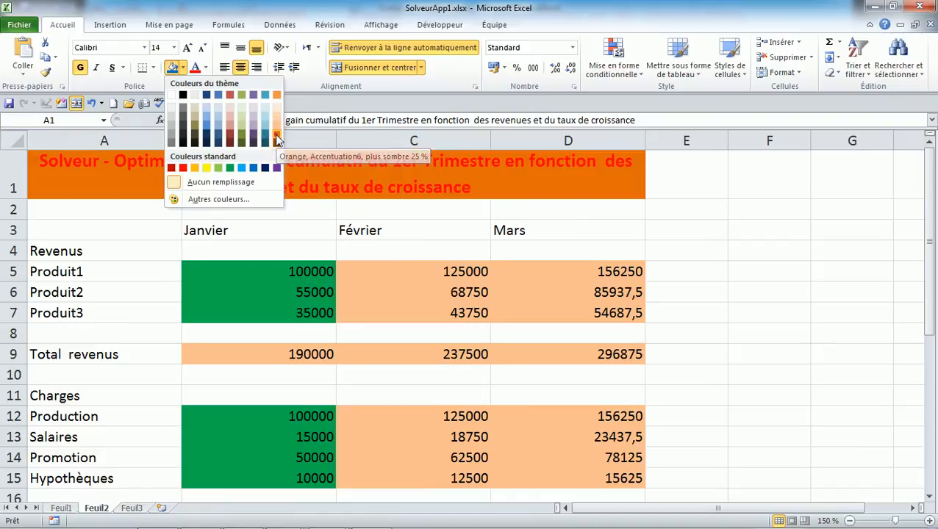
{"action": "left_click", "coordinate": [277, 139]}
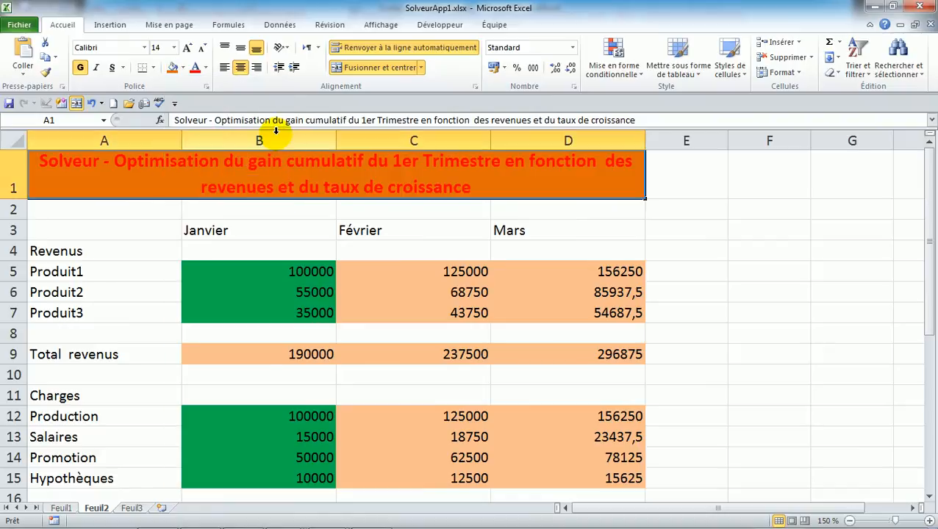
{"action": "left_click", "coordinate": [206, 68]}
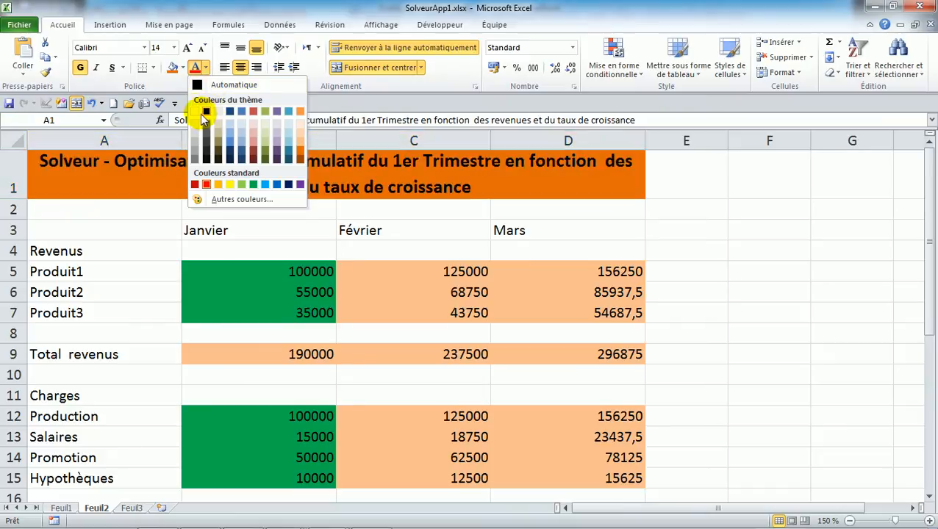
{"action": "left_click", "coordinate": [195, 111]}
{"action": "left_click", "coordinate": [647, 236]}
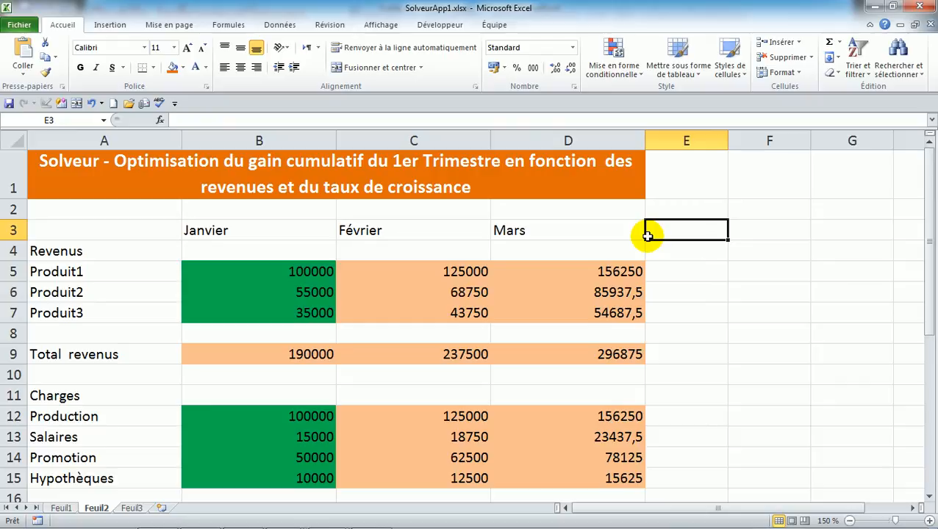
Step: Examine the Gain cumulatif formulas in row 22 from Mars back to Janvier, along with the Gain net cells they use
{"action": "key", "text": "Down"}
{"action": "key", "text": "Down"}
{"action": "key", "text": "Down"}
{"action": "key", "text": "Down"}
{"action": "key", "text": "Down"}
{"action": "key", "text": "Down"}
{"action": "key", "text": "Down"}
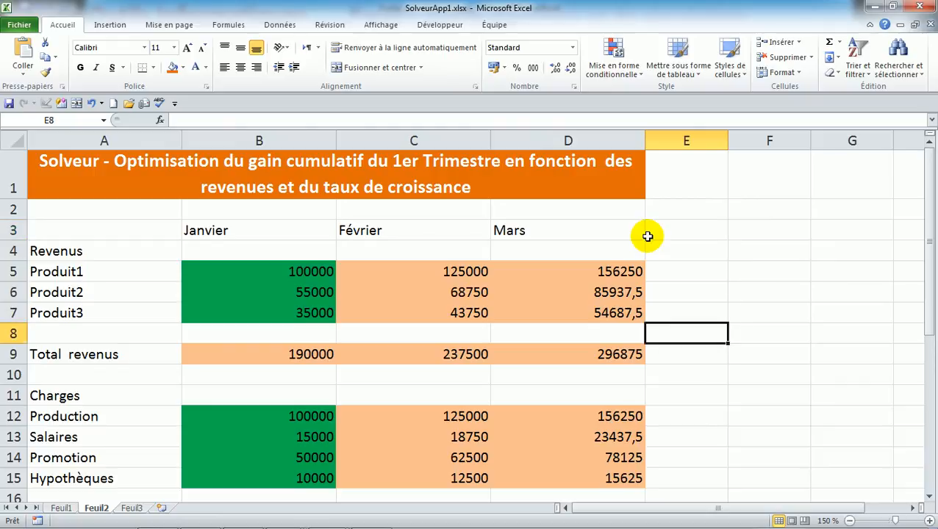
{"action": "key", "text": "Down"}
{"action": "key", "text": "Down"}
{"action": "key", "text": "Down"}
{"action": "key", "text": "Down"}
{"action": "key", "text": "Down"}
{"action": "key", "text": "Down"}
{"action": "key", "text": "Down"}
{"action": "key", "text": "Down"}
{"action": "key", "text": "Down"}
{"action": "key", "text": "Down"}
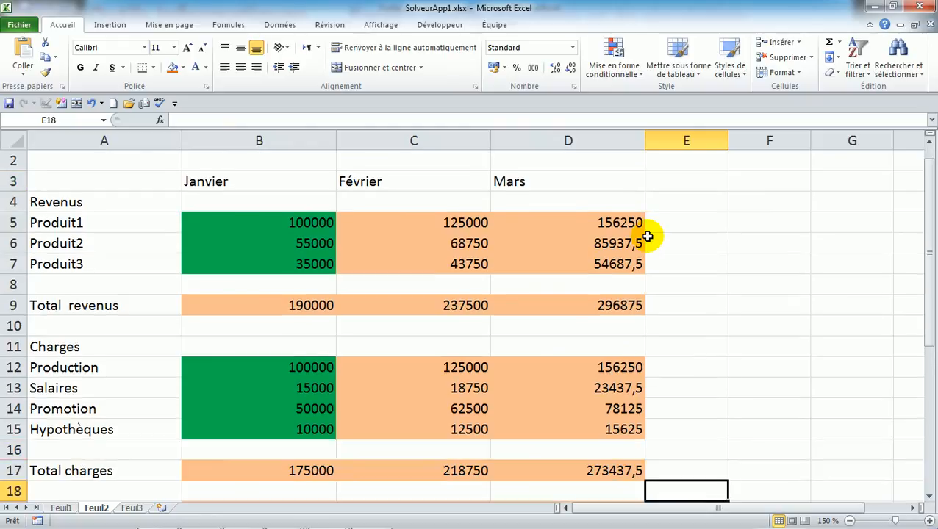
{"action": "key", "text": "Down"}
{"action": "key", "text": "Down"}
{"action": "key", "text": "Down"}
{"action": "key", "text": "Left"}
{"action": "key", "text": "Up"}
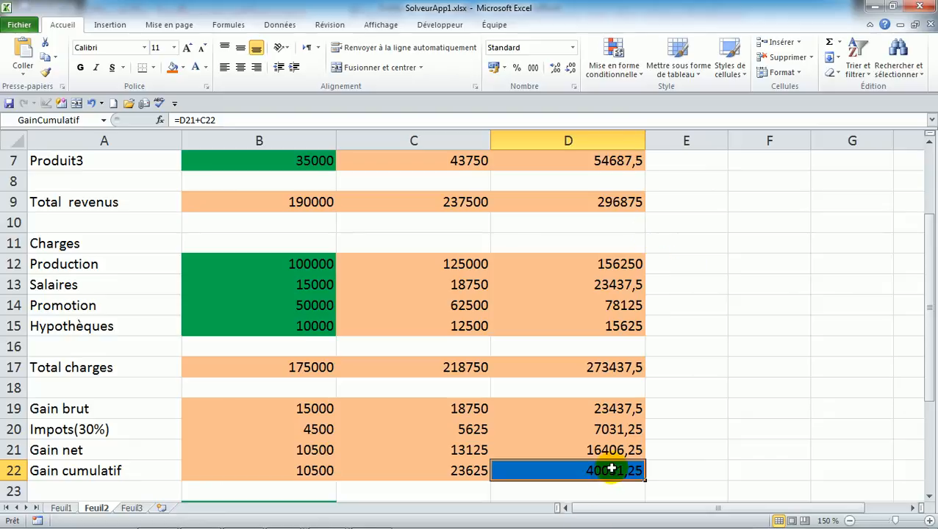
{"action": "left_click", "coordinate": [595, 452]}
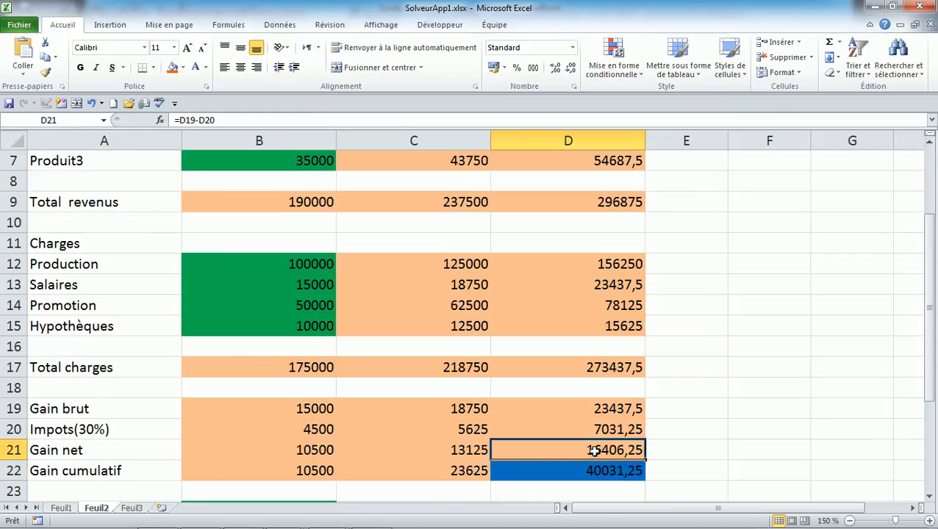
{"action": "left_click", "coordinate": [481, 471]}
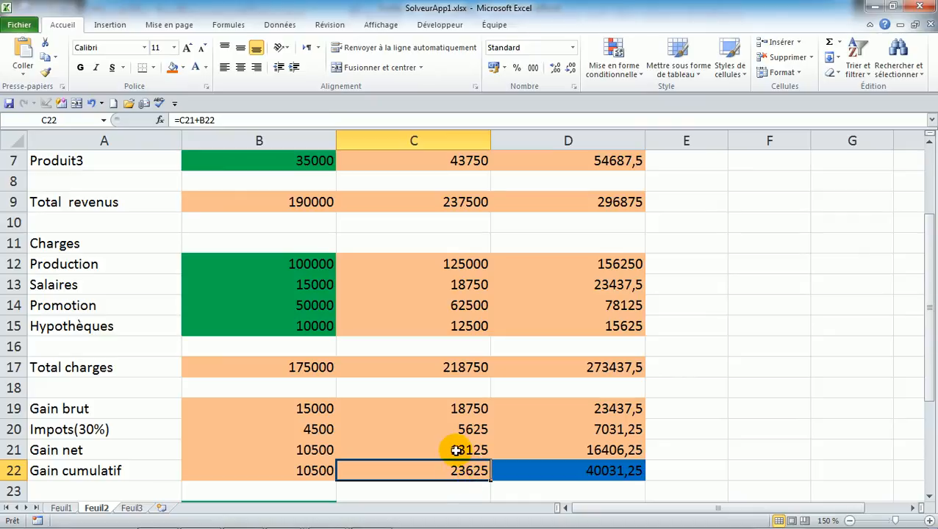
{"action": "left_click", "coordinate": [456, 450]}
{"action": "left_click", "coordinate": [321, 473]}
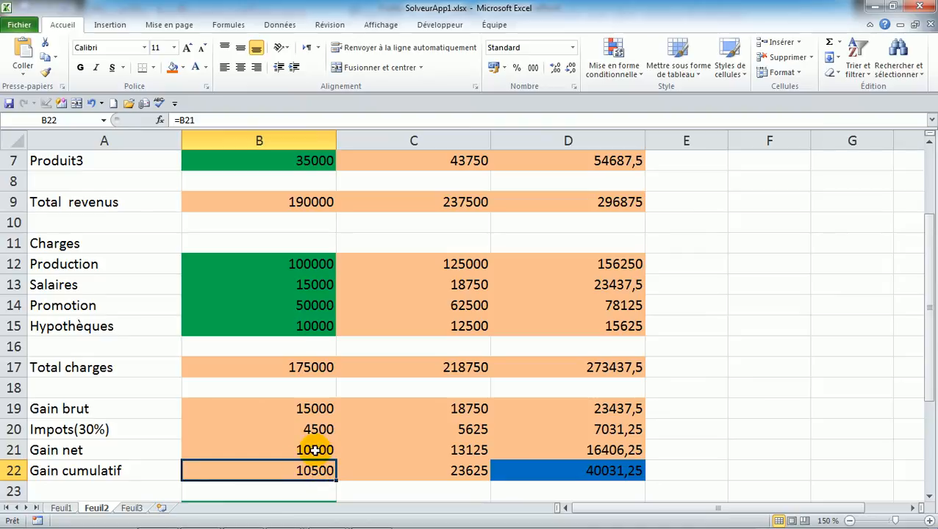
Step: Examine Janvier's Gain net formula in B21 and the Gain brut and Impots(30%) cells it depends on
{"action": "left_click", "coordinate": [312, 451]}
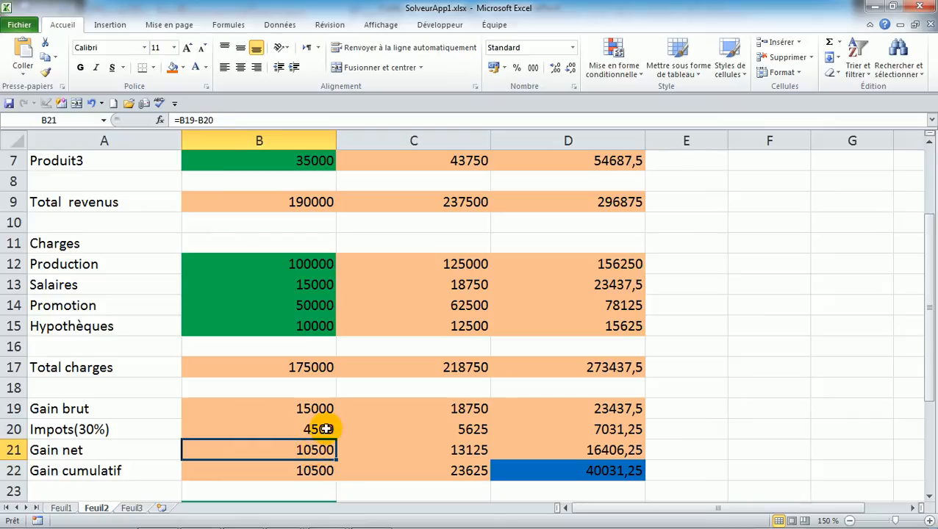
{"action": "left_click_drag", "start_coordinate": [317, 412], "coordinate": [317, 430]}
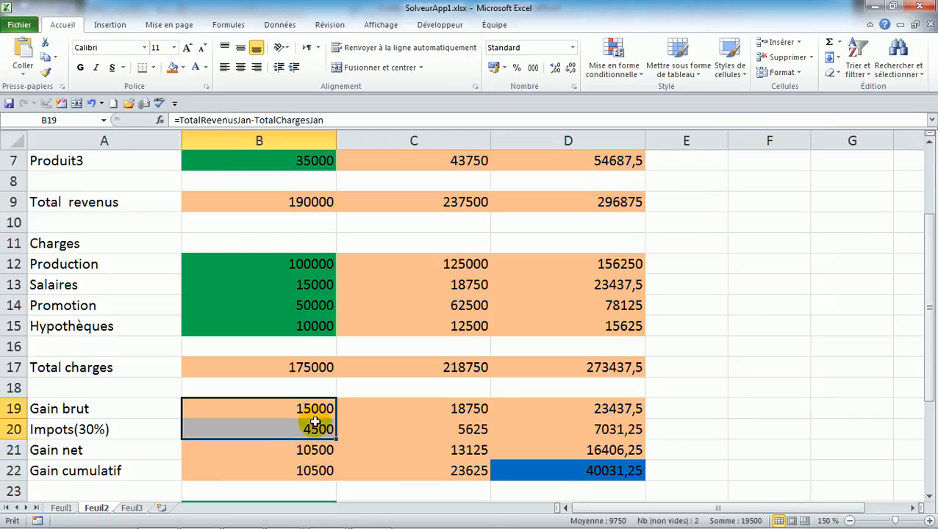
{"action": "left_click", "coordinate": [314, 408]}
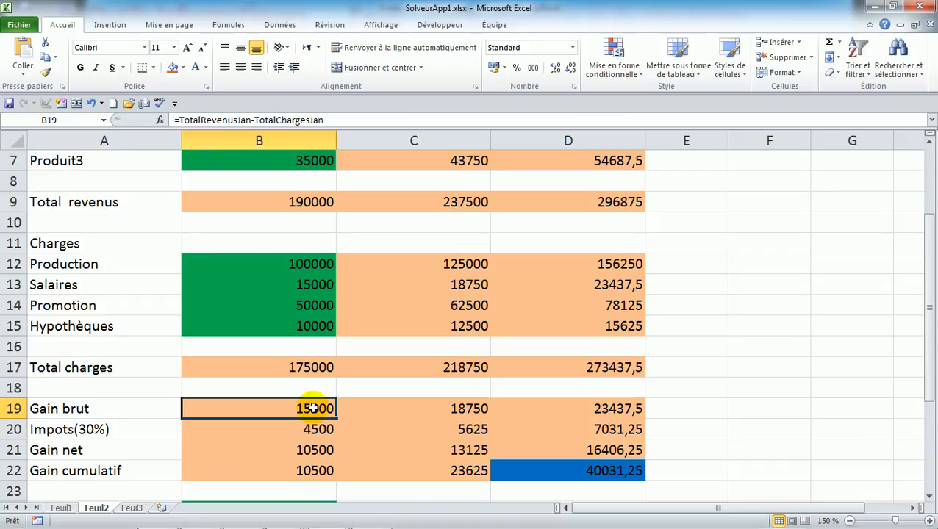
Step: Examine Janvier's Total charges and Total revenus formulas, the Janvier product revenues in B5:B7, and Mars's Gain cumulatif formula in D22
{"action": "left_click", "coordinate": [305, 366]}
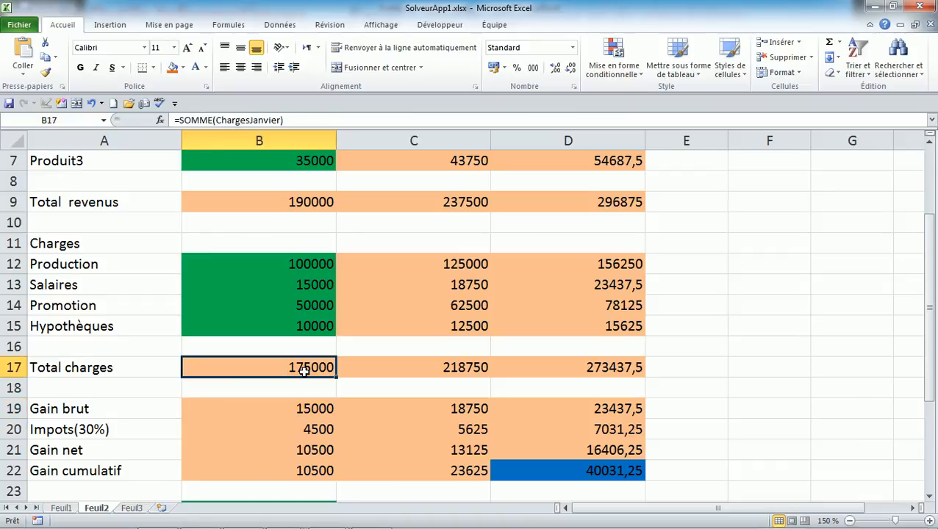
{"action": "left_click", "coordinate": [304, 204]}
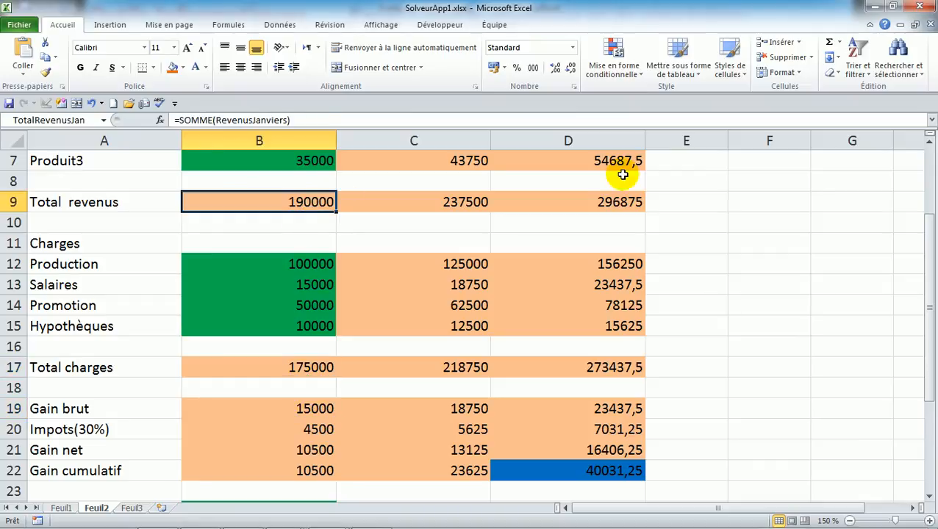
{"action": "left_click", "coordinate": [930, 138]}
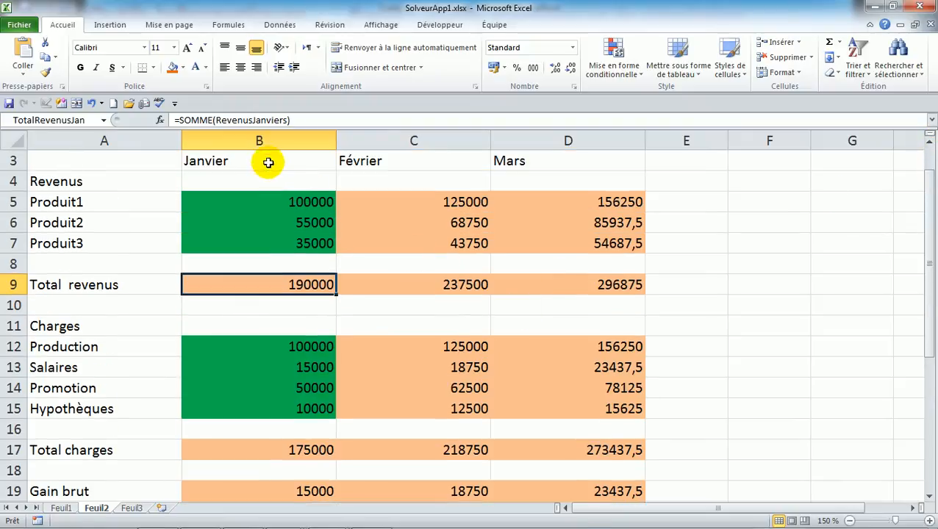
{"action": "left_click_drag", "start_coordinate": [295, 209], "coordinate": [300, 236]}
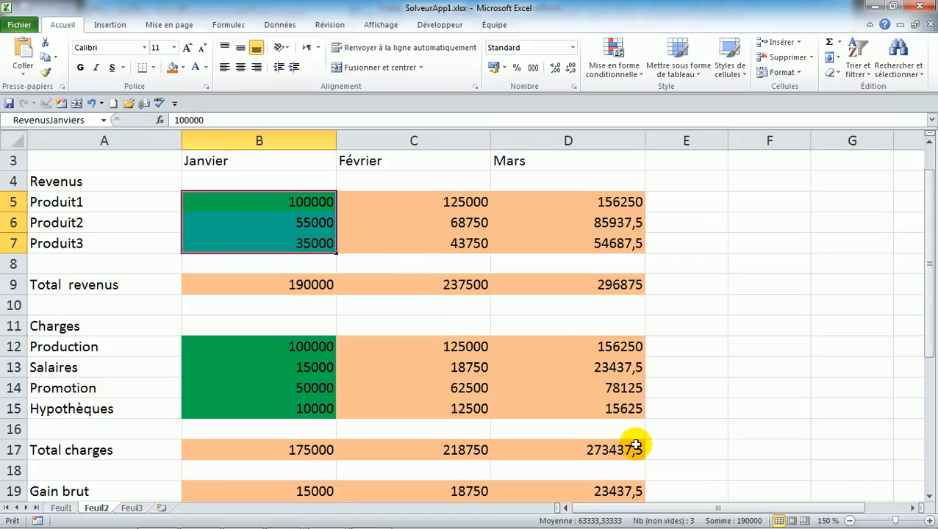
{"action": "scroll", "coordinate": [931, 491], "scroll_direction": "down", "scroll_amount": 5}
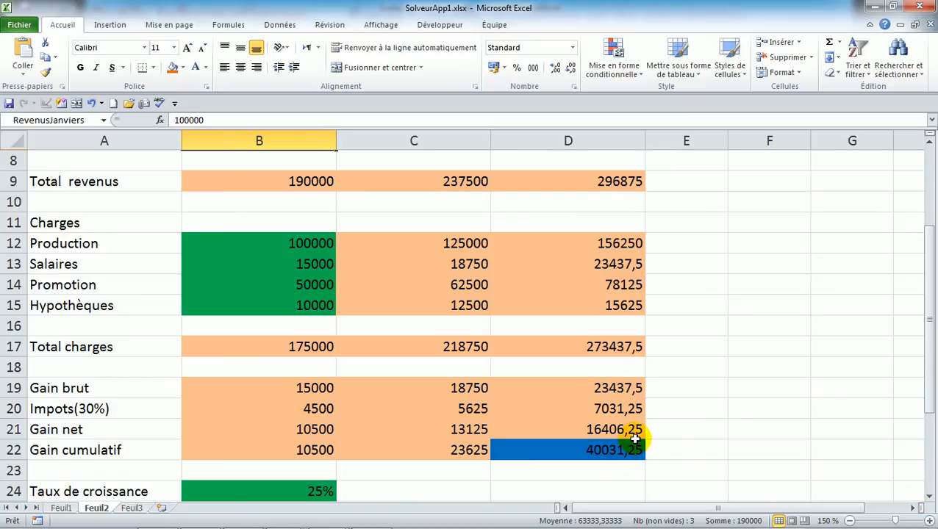
{"action": "left_click", "coordinate": [613, 450]}
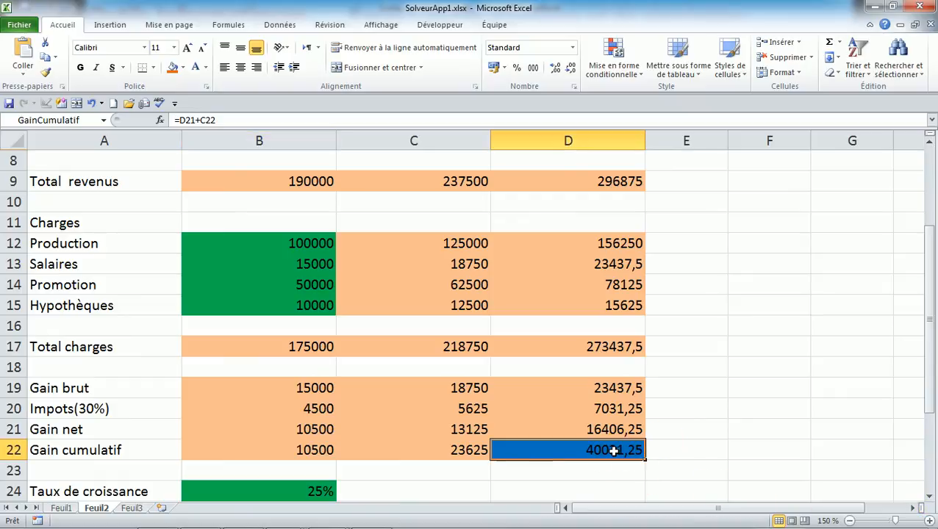
Step: Set the Taux de croissance in B24 to 30%
{"action": "left_click", "coordinate": [310, 493]}
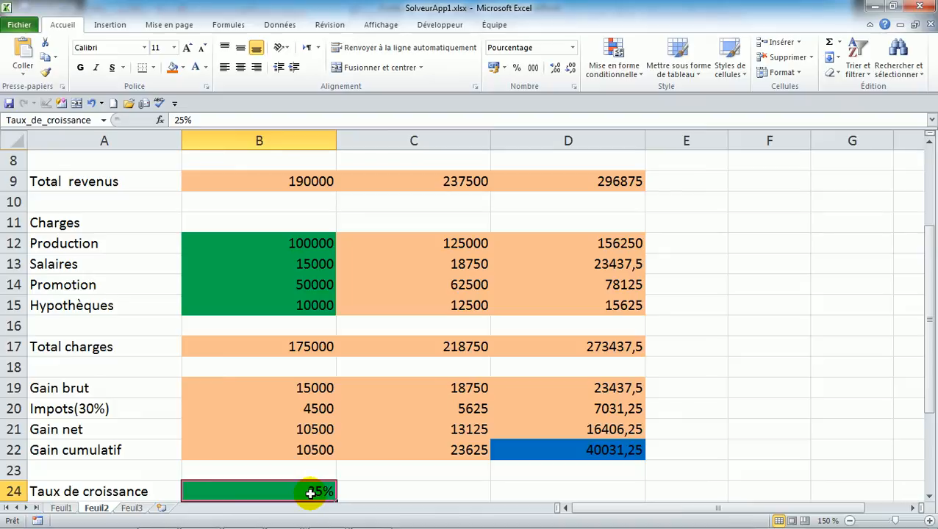
{"action": "type", "text": "30"}
{"action": "key", "text": "Return"}
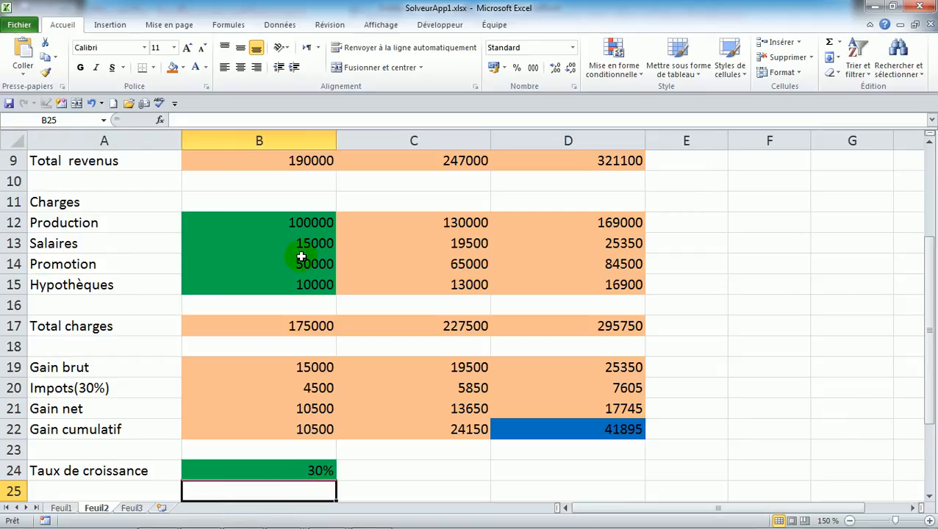
Step: Examine Janvier's charges in B12:B15, the Taux de croissance in B24 and Mars's Gain cumulatif in D22
{"action": "left_click_drag", "start_coordinate": [310, 225], "coordinate": [314, 284]}
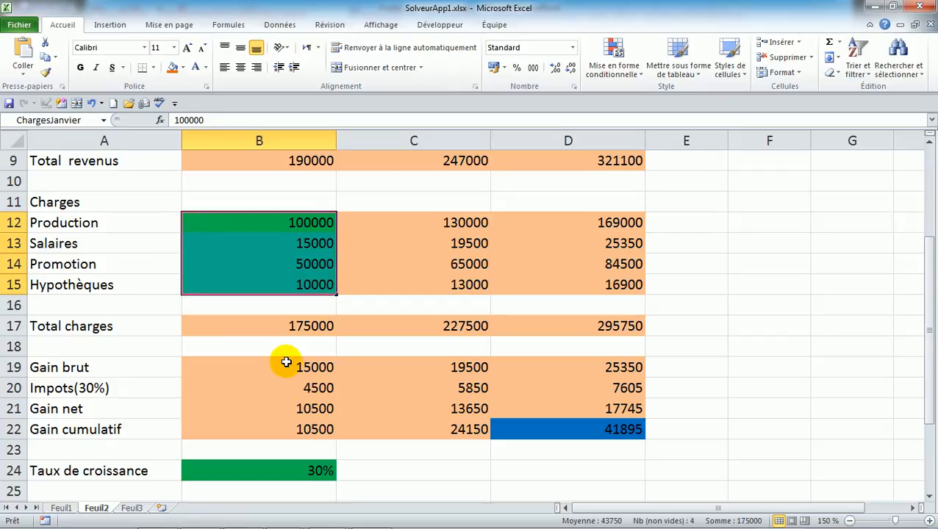
{"action": "left_click", "coordinate": [311, 470]}
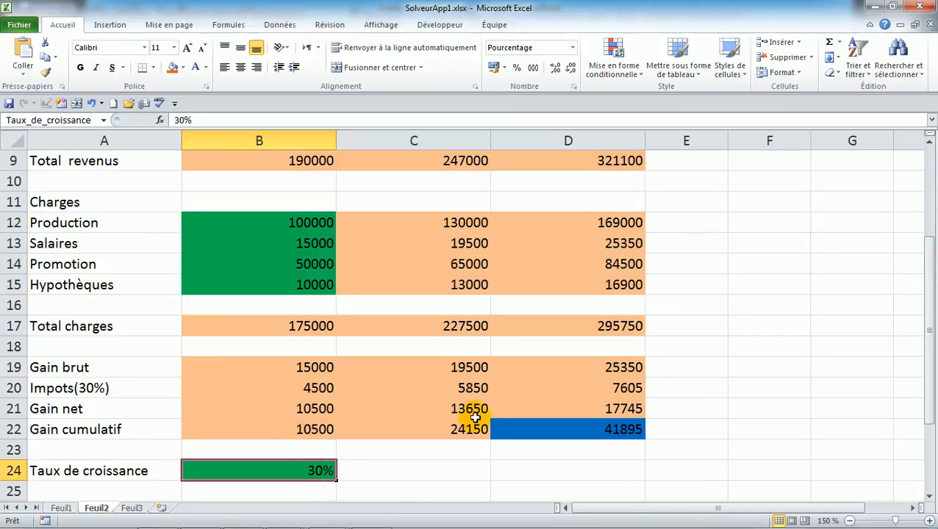
{"action": "left_click", "coordinate": [607, 434]}
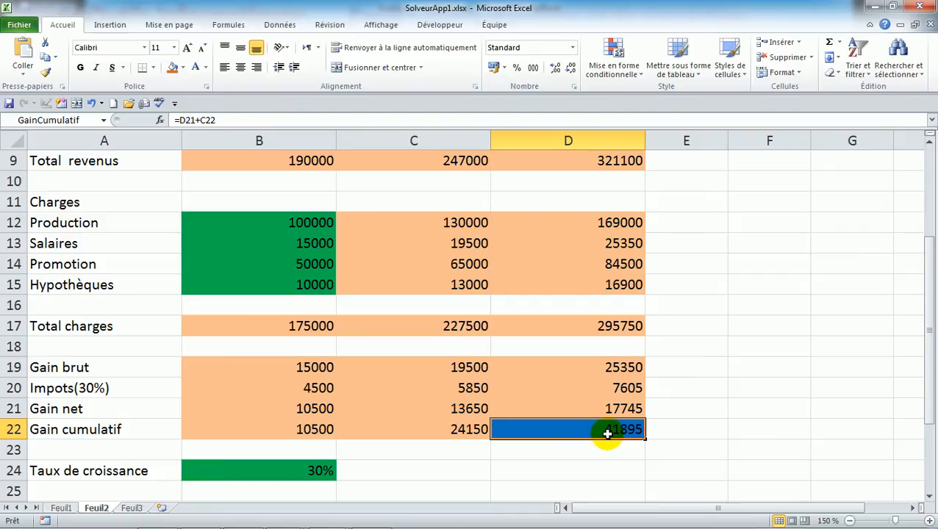
{"action": "left_click", "coordinate": [311, 222]}
{"action": "left_click_drag", "start_coordinate": [311, 222], "coordinate": [312, 266]}
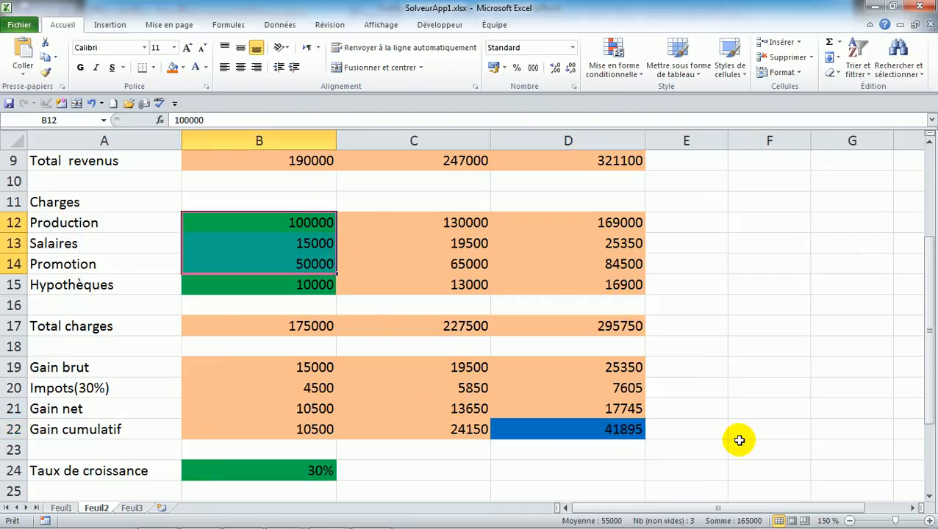
Step: Review the Max limits in C27:C30 of the Plafond table, and select Mars's Gain cumulatif cell D22
{"action": "left_click", "coordinate": [928, 477]}
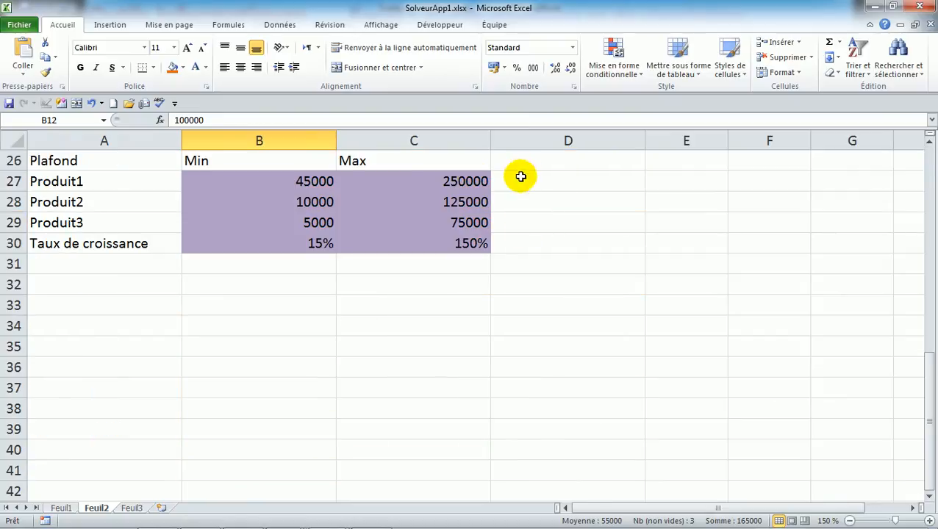
{"action": "left_click_drag", "start_coordinate": [470, 180], "coordinate": [476, 243]}
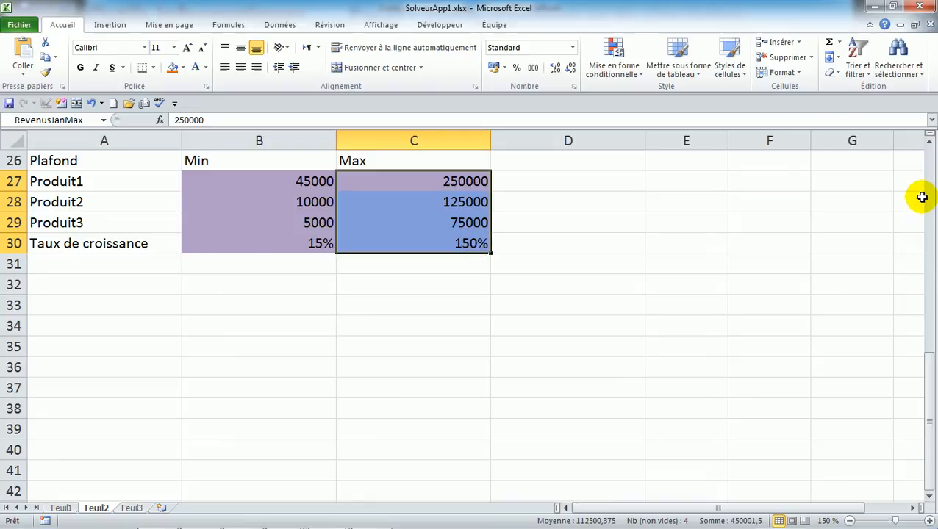
{"action": "left_click", "coordinate": [929, 180]}
{"action": "left_click_drag", "start_coordinate": [932, 177], "coordinate": [930, 265]}
{"action": "left_click", "coordinate": [620, 284]}
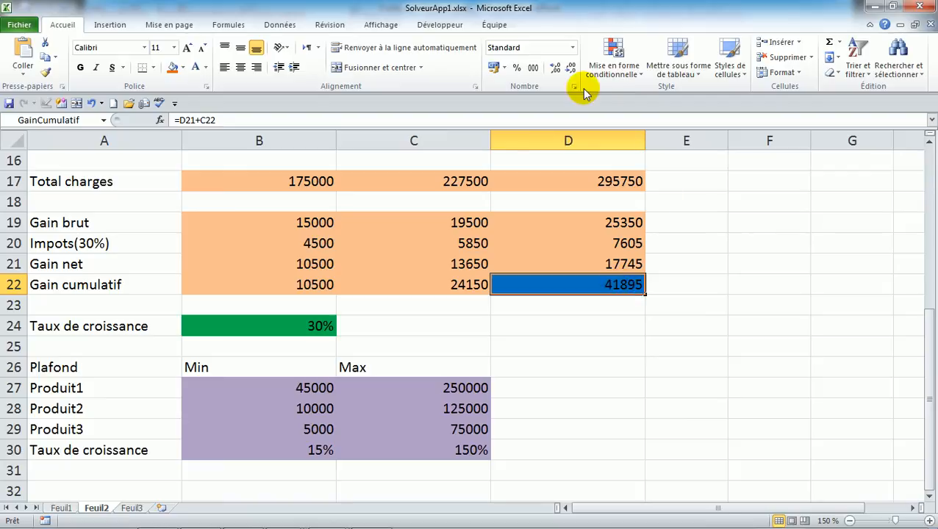
Step: Check in the Excel add-ins options whether Complément Solver is enabled, leaving the add-in list without changes
{"action": "left_click", "coordinate": [283, 28]}
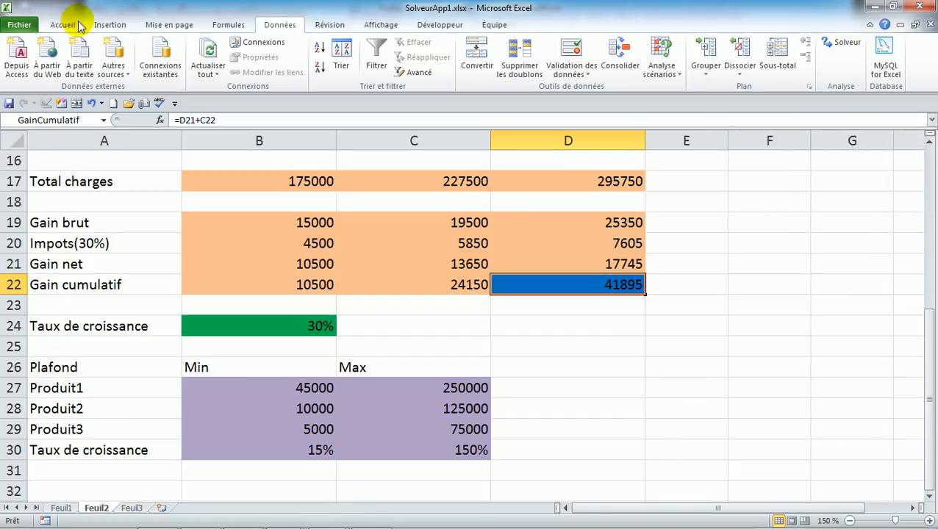
{"action": "left_click", "coordinate": [21, 26]}
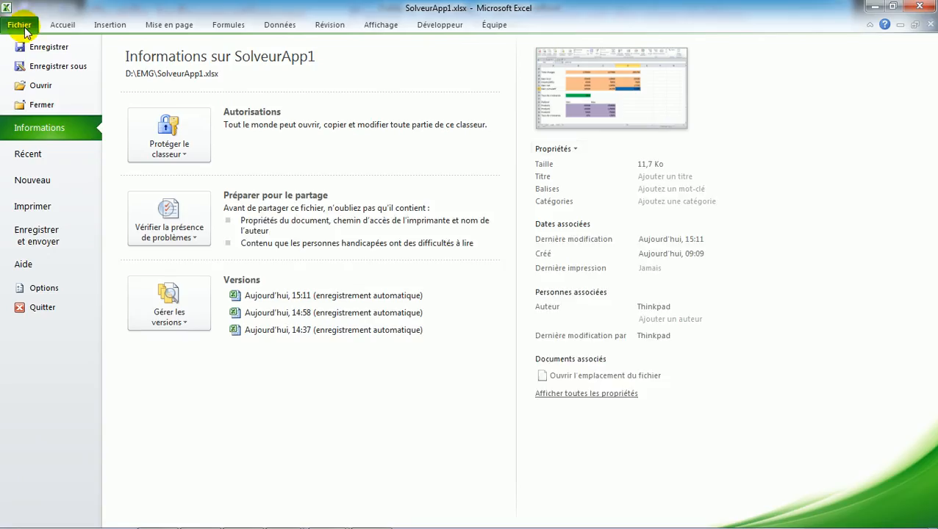
{"action": "left_click", "coordinate": [55, 290]}
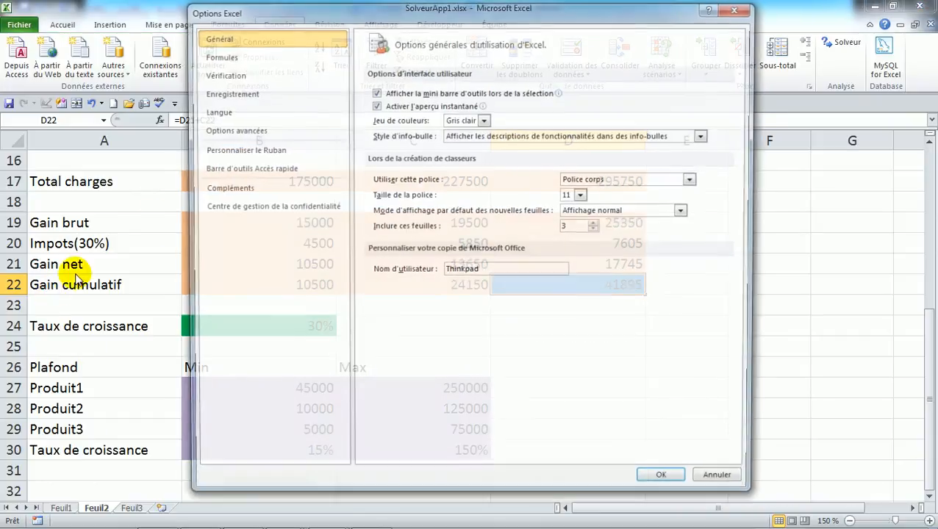
{"action": "left_click", "coordinate": [240, 190]}
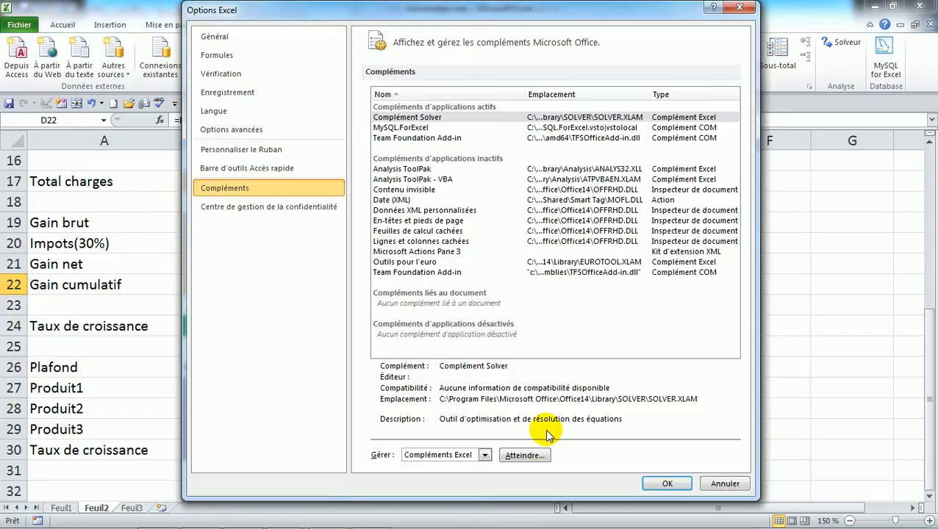
{"action": "left_click", "coordinate": [525, 455]}
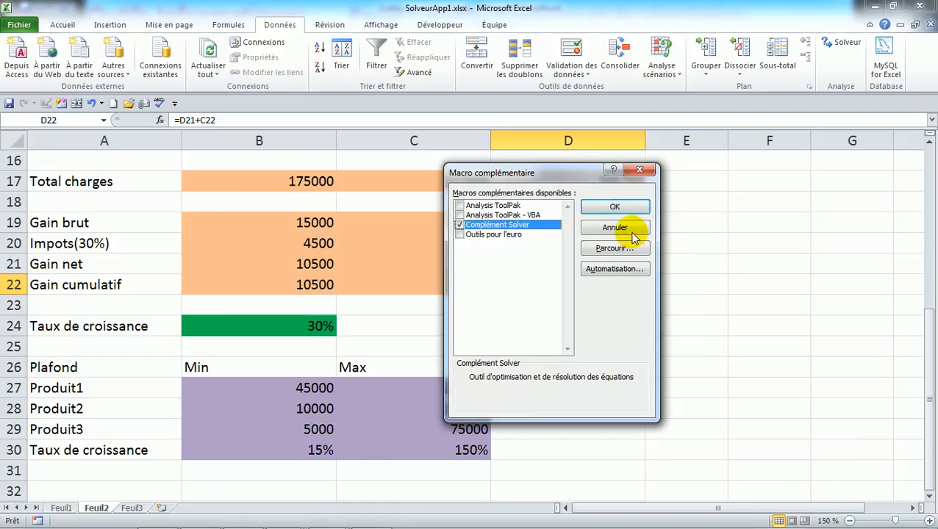
{"action": "left_click", "coordinate": [639, 169]}
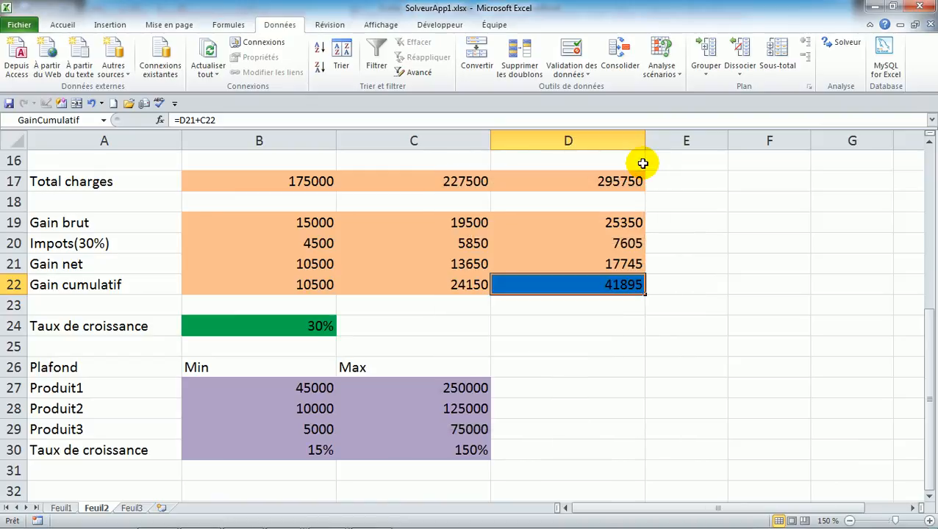
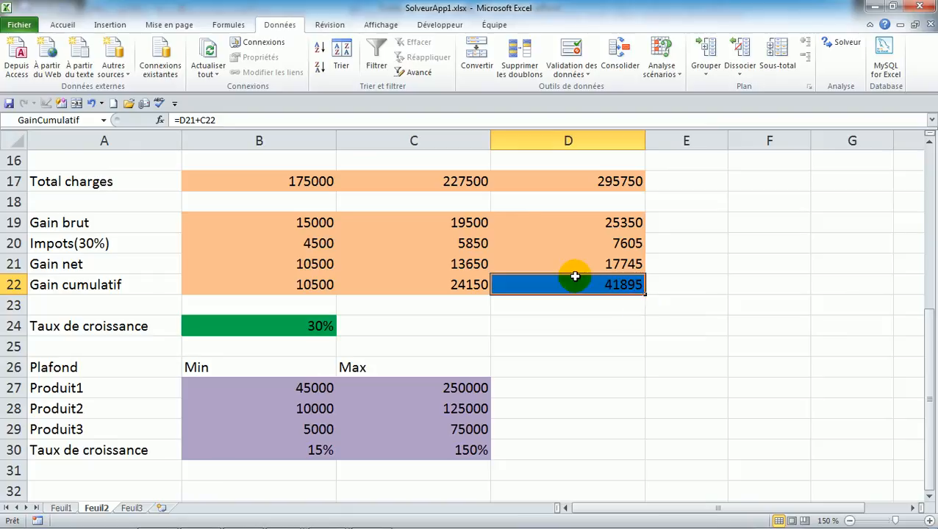
Step: Open the Solver and define $D$22 (Mars's Gain cumulatif) as the objective with the Max goal
{"action": "left_click", "coordinate": [846, 48]}
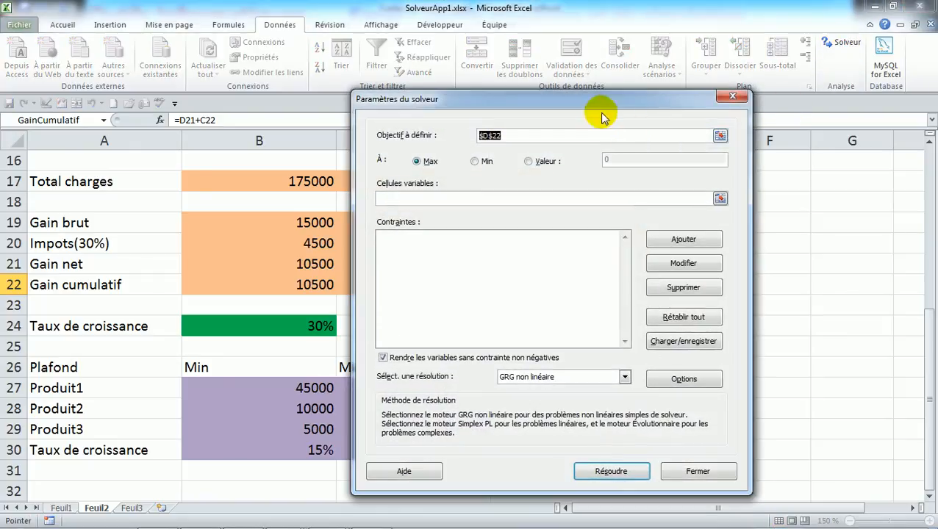
{"action": "left_click_drag", "start_coordinate": [623, 103], "coordinate": [287, 117]}
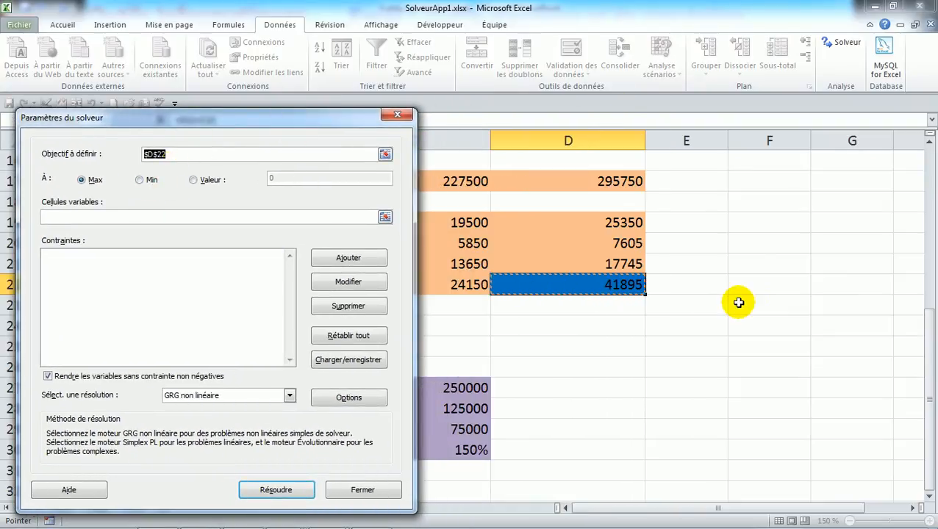
{"action": "left_click_drag", "start_coordinate": [171, 153], "coordinate": [113, 158]}
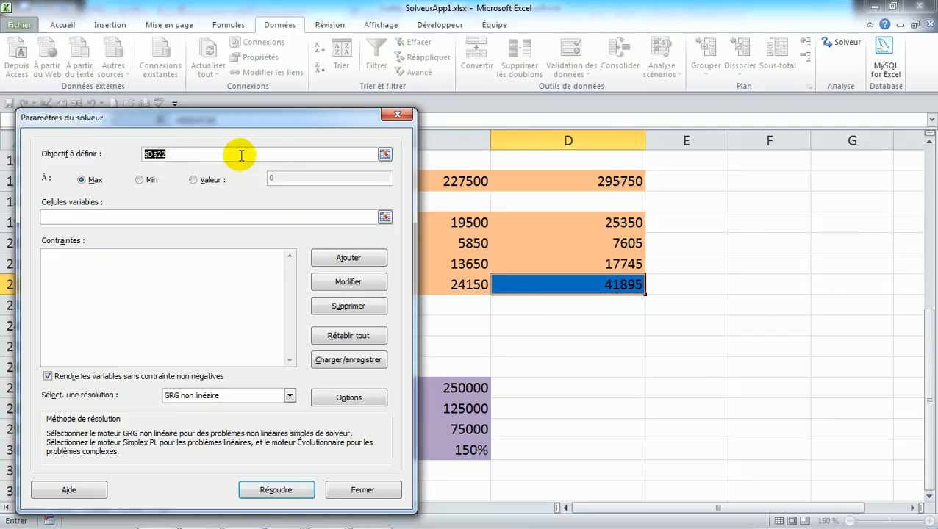
{"action": "left_click", "coordinate": [816, 235]}
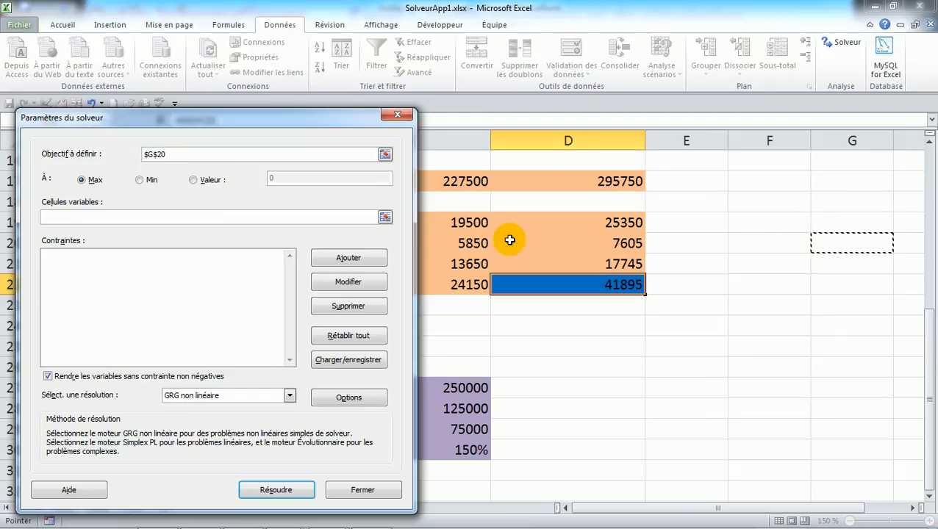
{"action": "left_click", "coordinate": [162, 153]}
{"action": "left_click", "coordinate": [708, 357]}
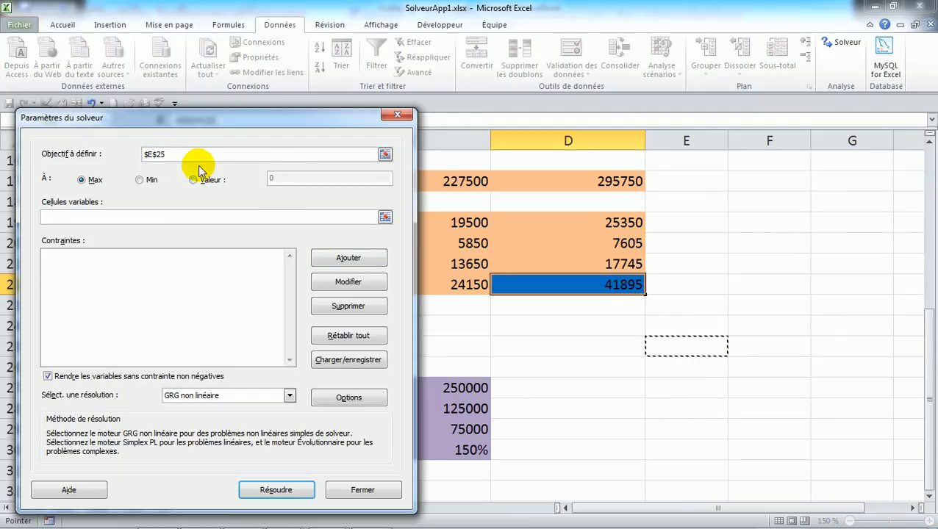
{"action": "left_click", "coordinate": [623, 285]}
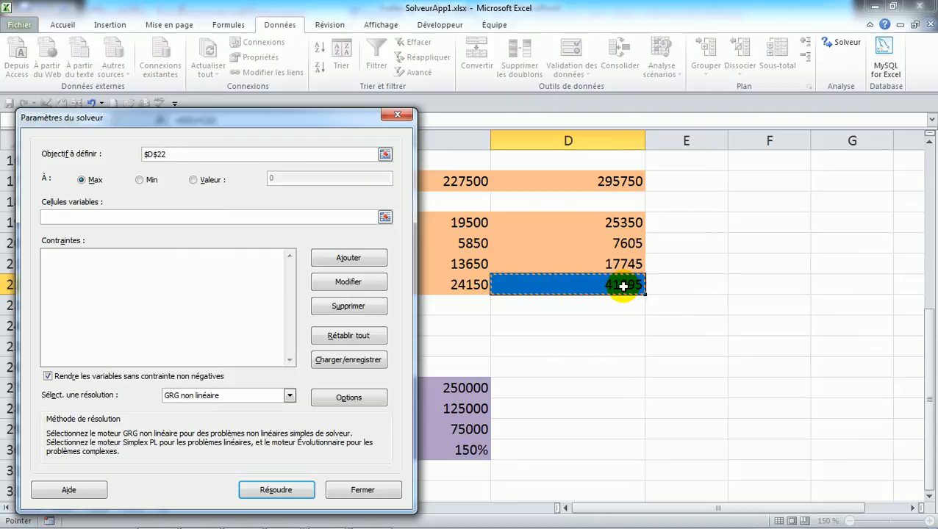
{"action": "left_click", "coordinate": [193, 182]}
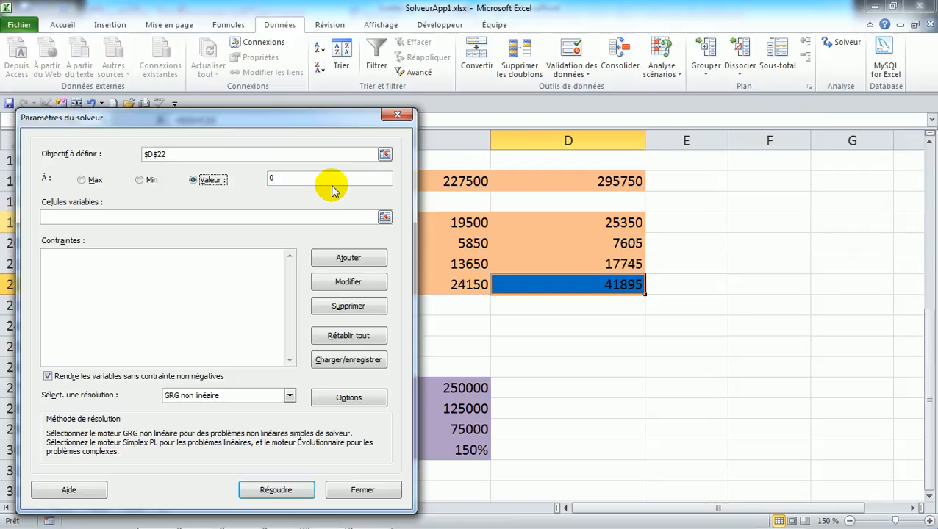
{"action": "left_click", "coordinate": [81, 180]}
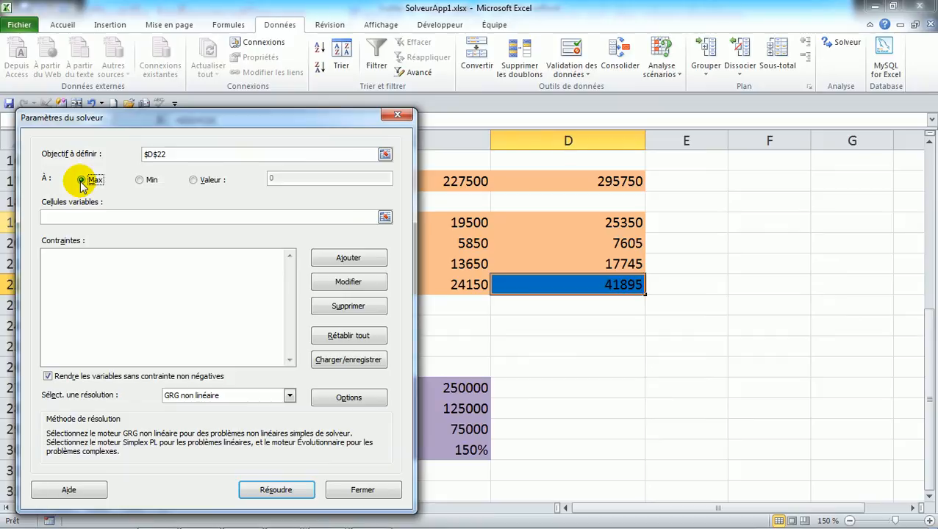
Step: Specify Janvier's product revenues, $B$5:$B$7, as the Solver's variable cells
{"action": "left_click", "coordinate": [55, 218]}
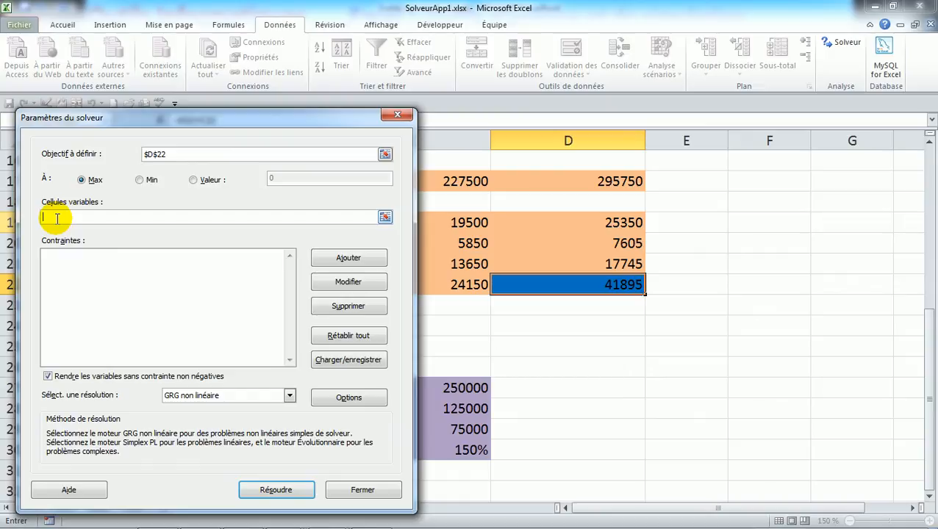
{"action": "left_click", "coordinate": [56, 218]}
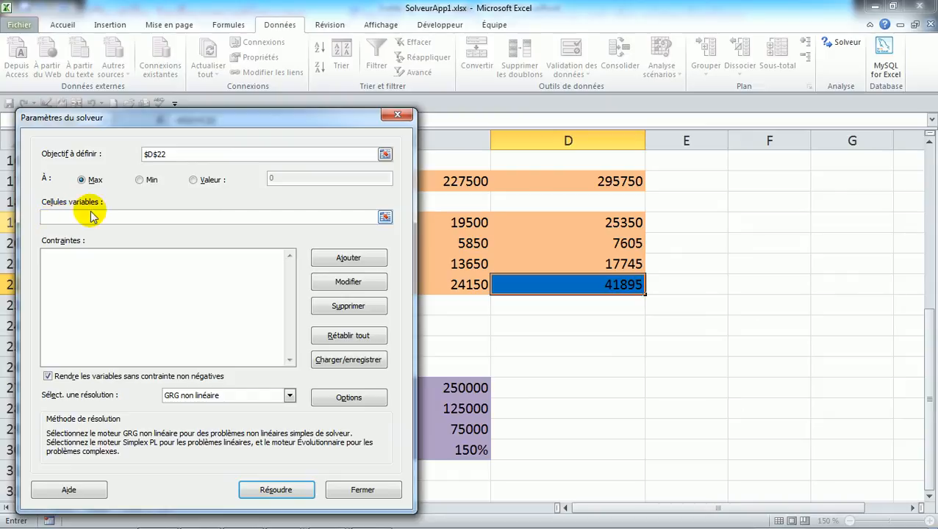
{"action": "left_click", "coordinate": [67, 214]}
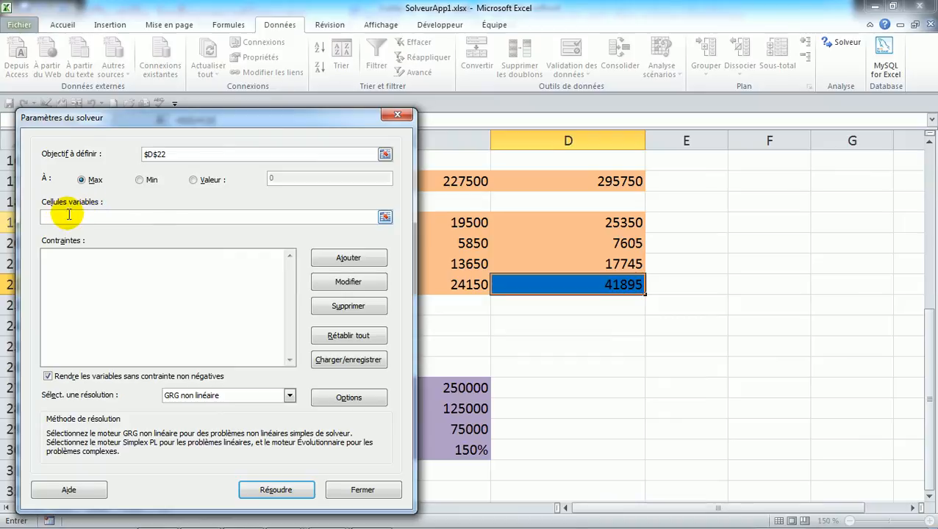
{"action": "left_click_drag", "start_coordinate": [184, 119], "coordinate": [274, 93]}
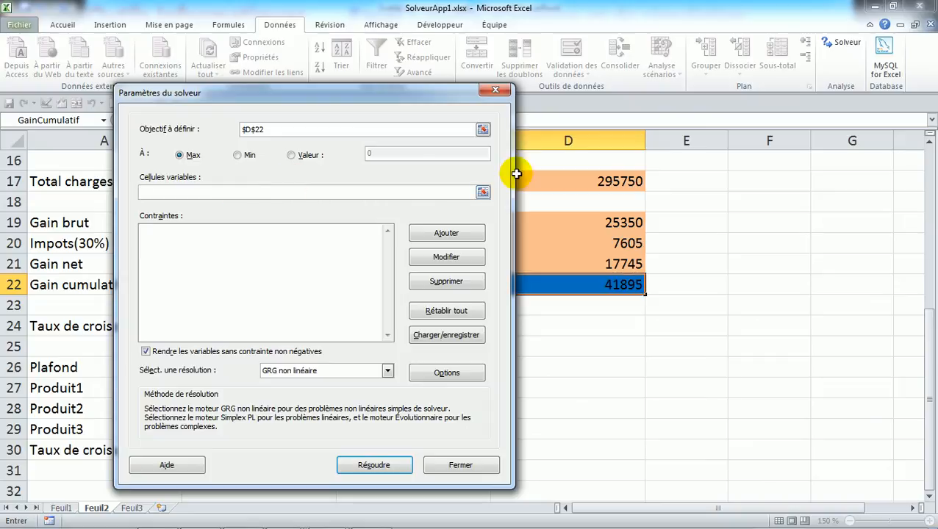
{"action": "left_click", "coordinate": [482, 193]}
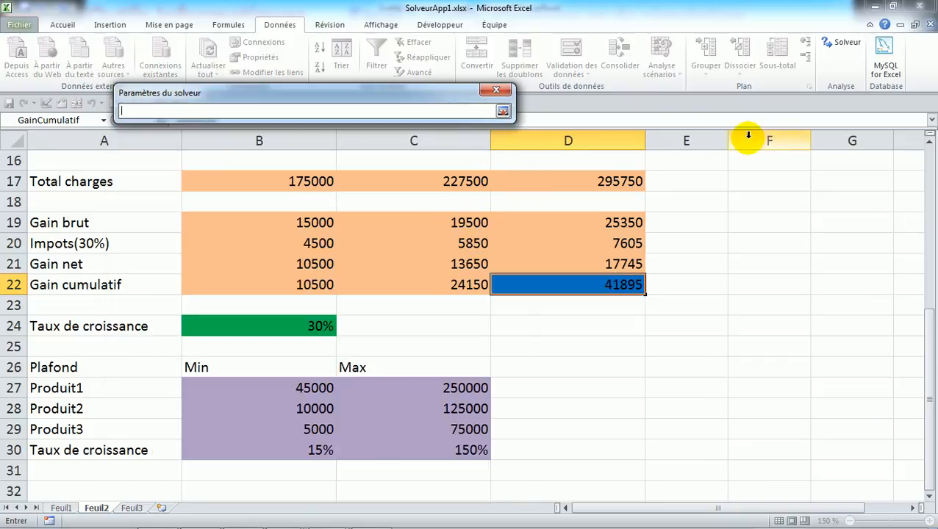
{"action": "left_click", "coordinate": [929, 161]}
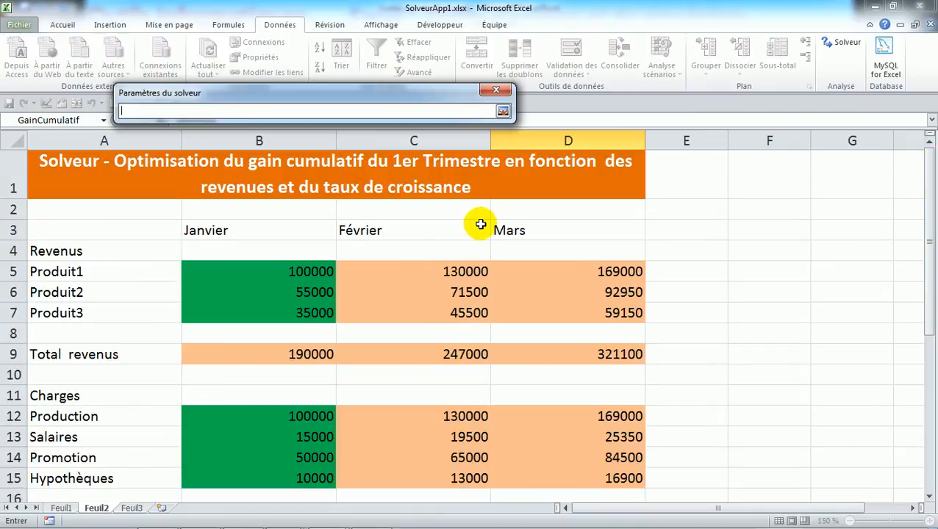
{"action": "left_click_drag", "start_coordinate": [289, 270], "coordinate": [292, 312]}
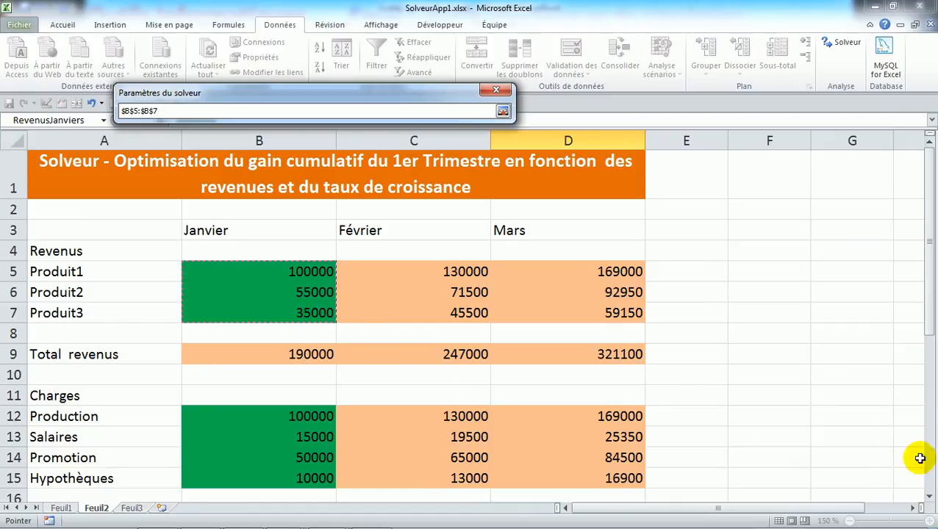
Step: Add the Taux de croissance cell $B$24 to the variable cells and return to the full Solver parameters
{"action": "scroll", "coordinate": [929, 497], "scroll_direction": "down", "scroll_amount": 3}
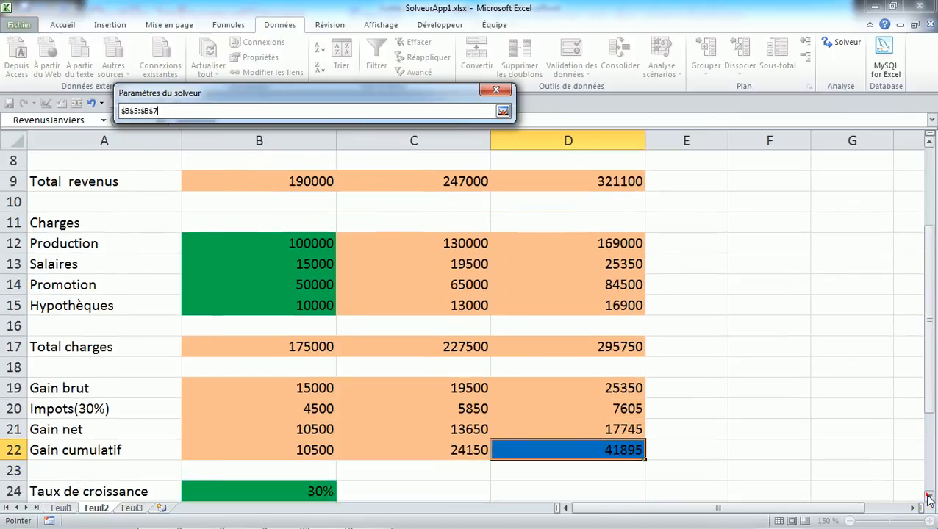
{"action": "left_click", "coordinate": [929, 497]}
{"action": "left_click", "coordinate": [315, 450], "text": "ctrl"}
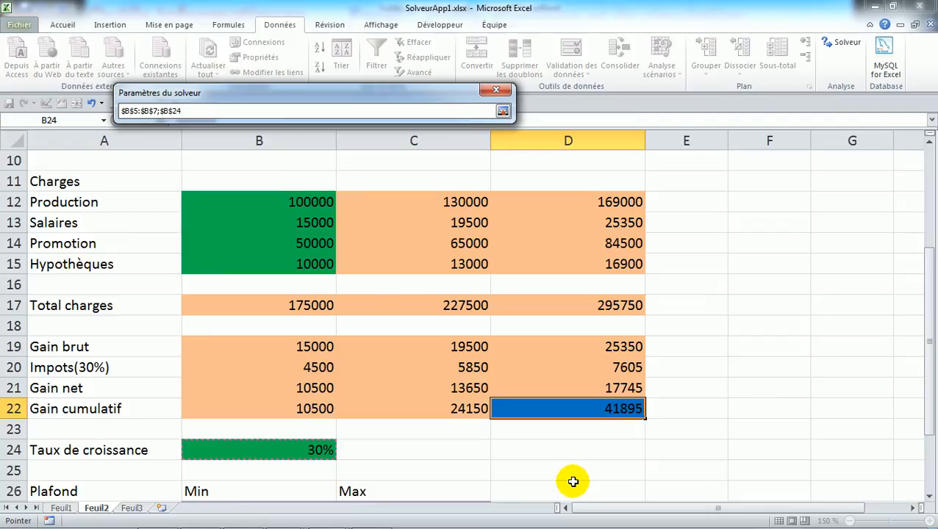
{"action": "key", "text": "super+plus"}
{"action": "key", "text": "super+plus"}
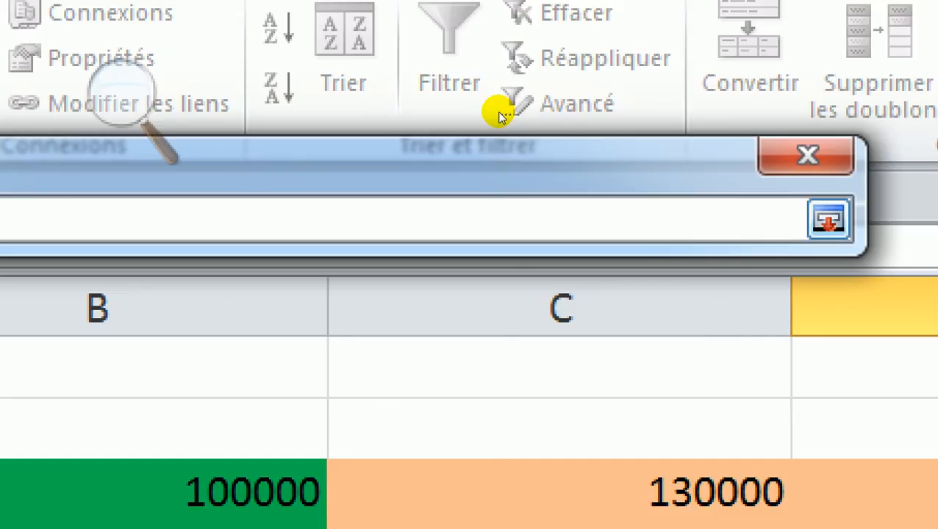
{"action": "key", "text": "Return"}
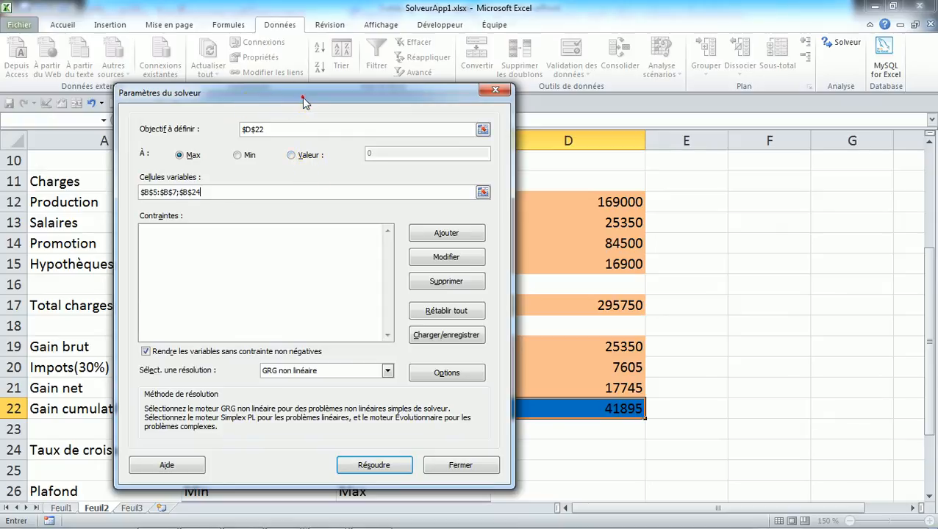
{"action": "left_click_drag", "start_coordinate": [302, 97], "coordinate": [376, 107]}
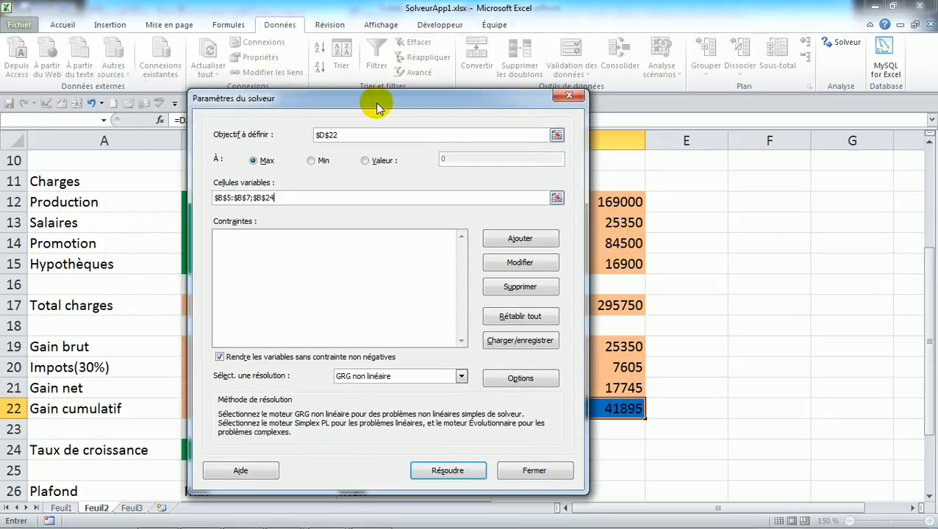
Step: Switch to OutilsLogiciels_Excel.pptx in PowerPoint to review the exercise's variables and Plafond limits on slide 54, and return to the Solver in Excel
{"action": "key", "text": "alt+Tab"}
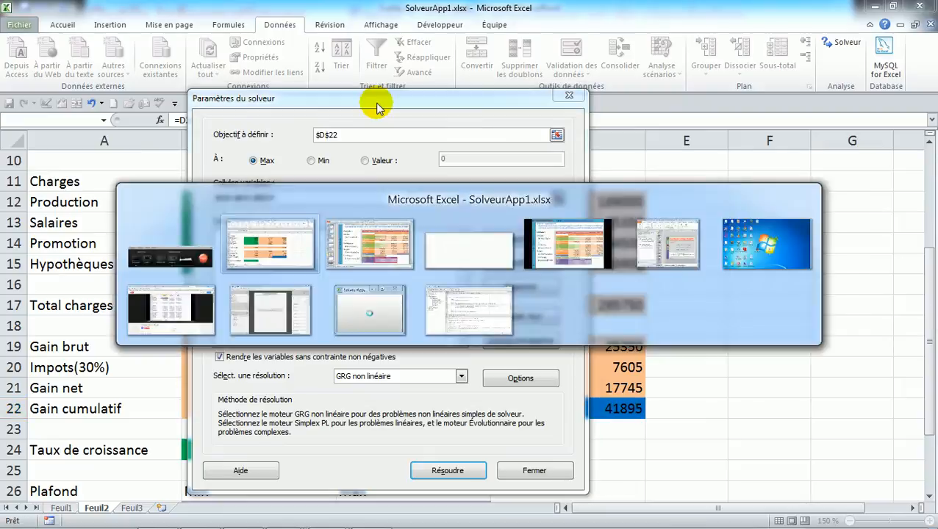
{"action": "key", "text": "alt+Tab"}
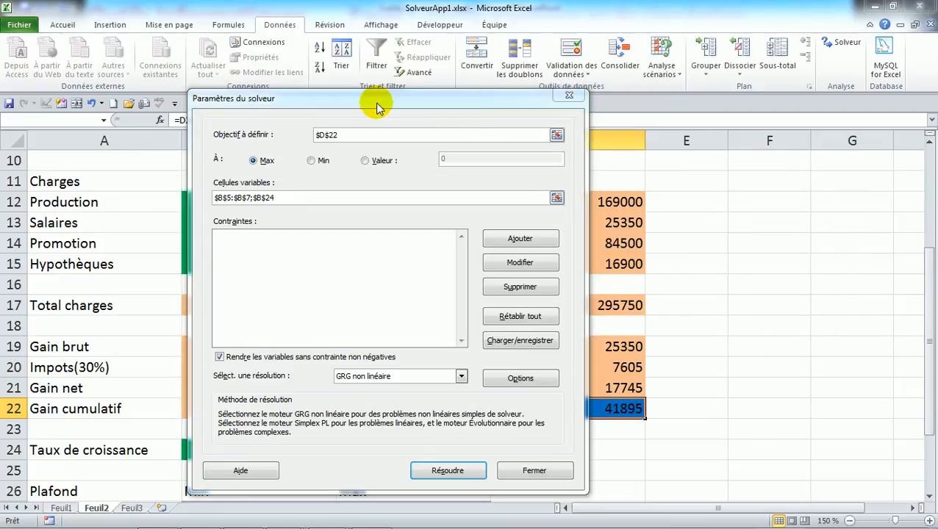
{"action": "key", "text": "alt+Tab"}
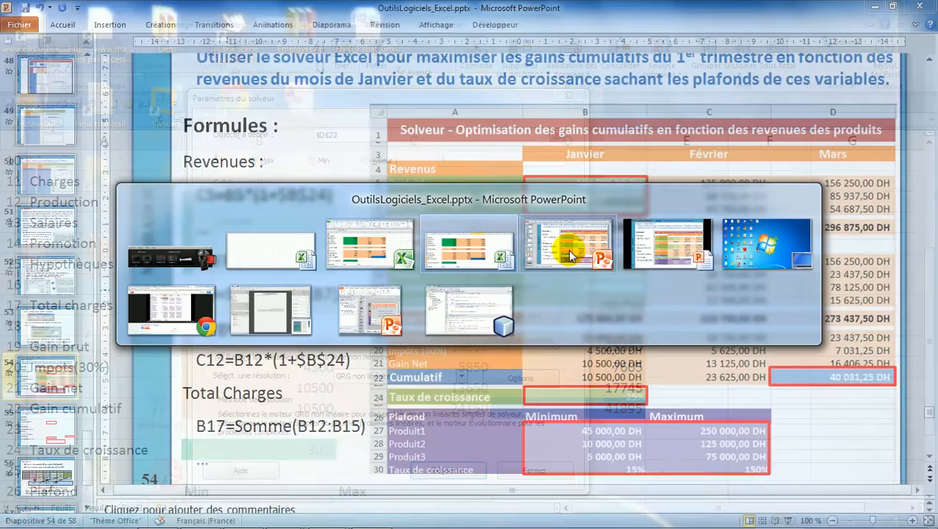
{"action": "left_click", "coordinate": [569, 252]}
{"action": "key", "text": "alt"}
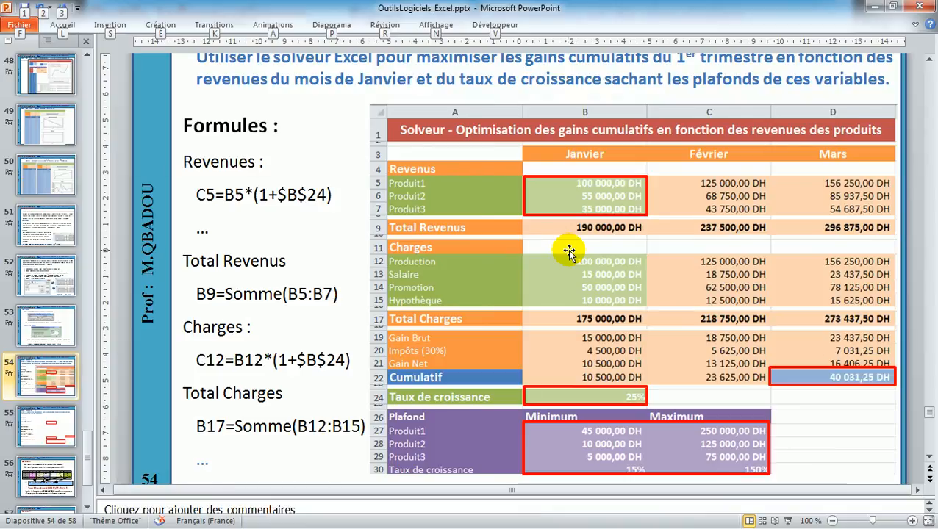
{"action": "key", "text": "Escape"}
{"action": "key", "text": "alt+Tab"}
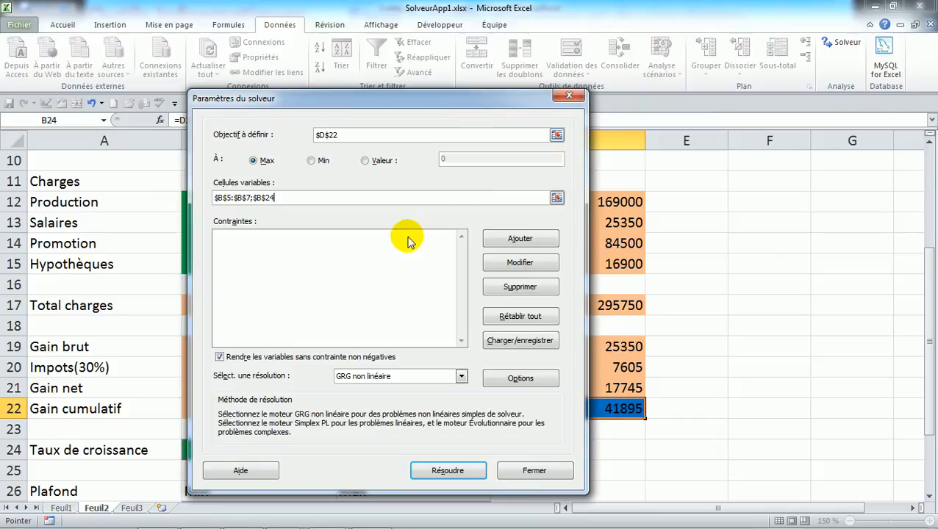
Step: Add a Solver constraint requiring Janvier's Production cell $B$12 to be >= $B$27, the Min limit of Produit1
{"action": "left_click", "coordinate": [520, 239]}
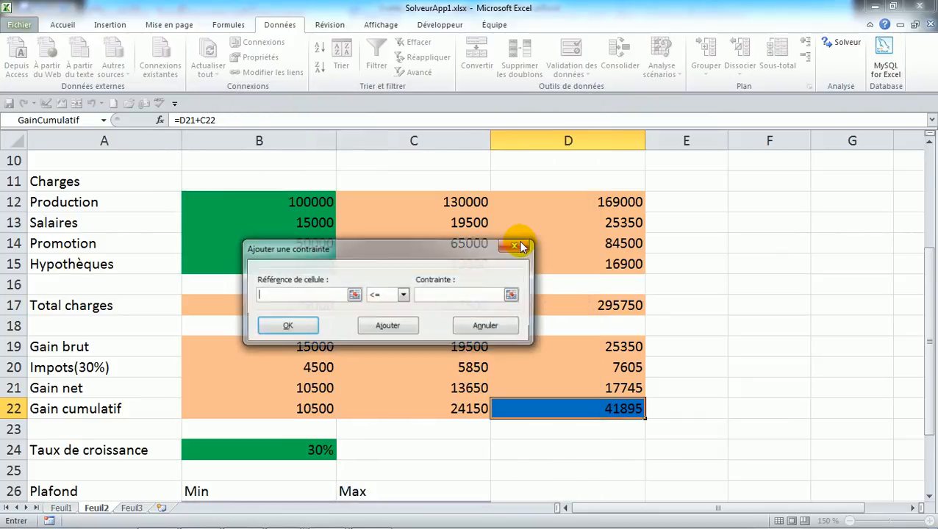
{"action": "left_click_drag", "start_coordinate": [413, 254], "coordinate": [556, 247]}
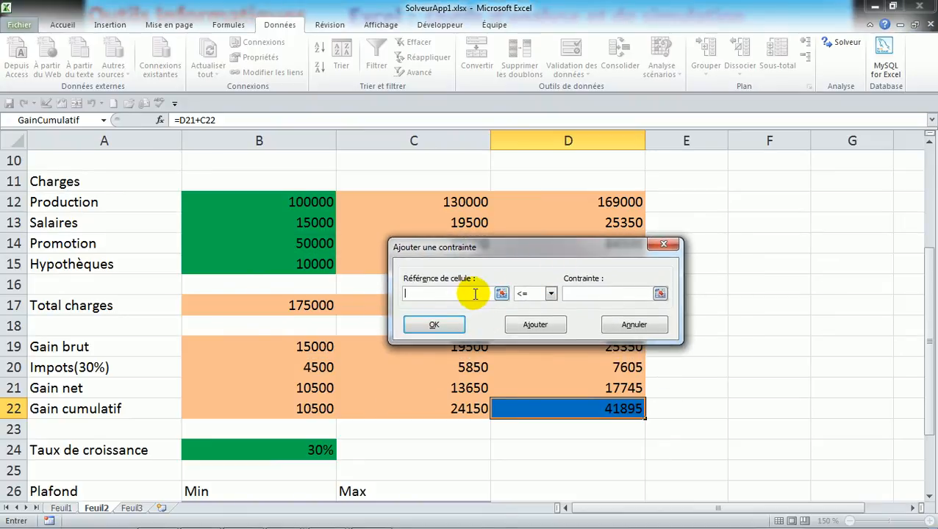
{"action": "left_click", "coordinate": [501, 295]}
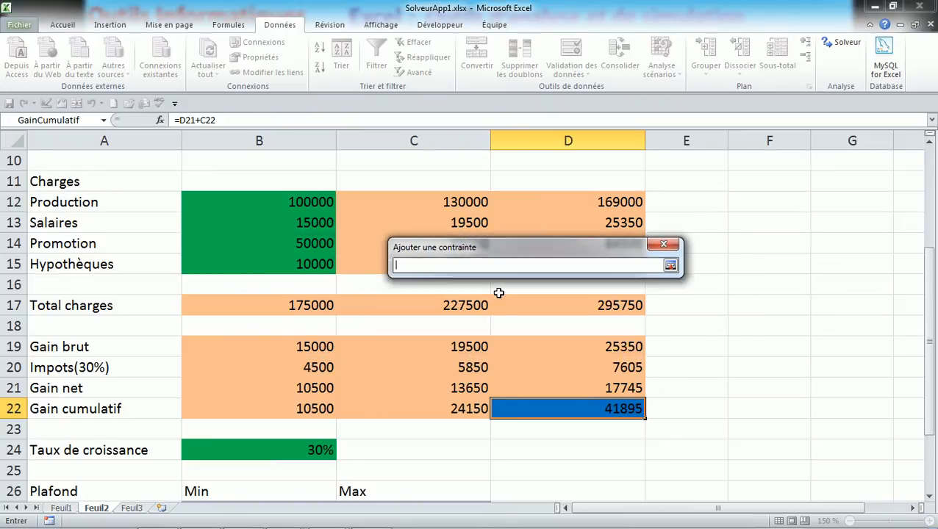
{"action": "left_click", "coordinate": [309, 204]}
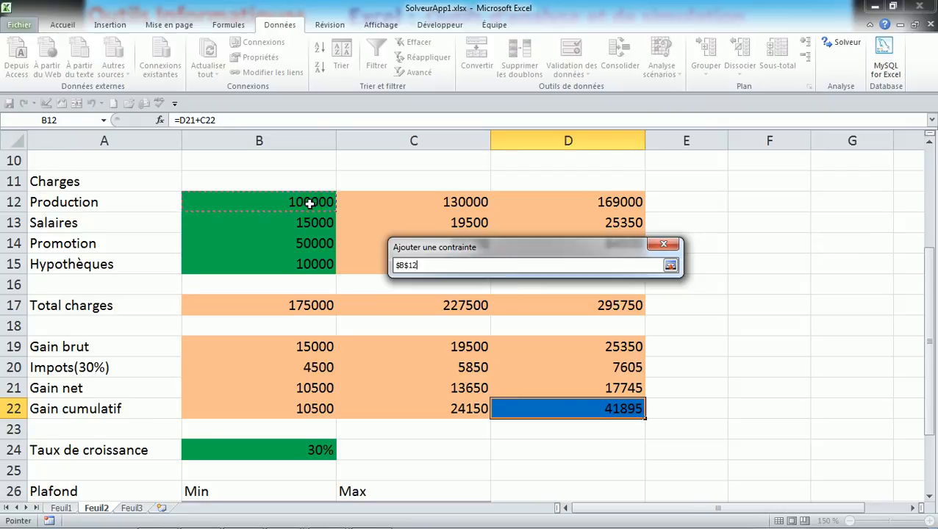
{"action": "left_click", "coordinate": [670, 266]}
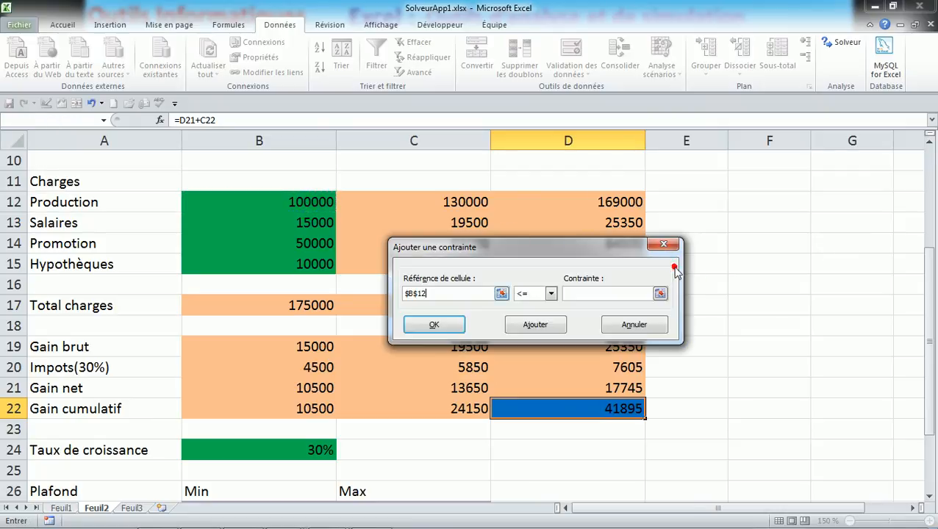
{"action": "left_click", "coordinate": [551, 293]}
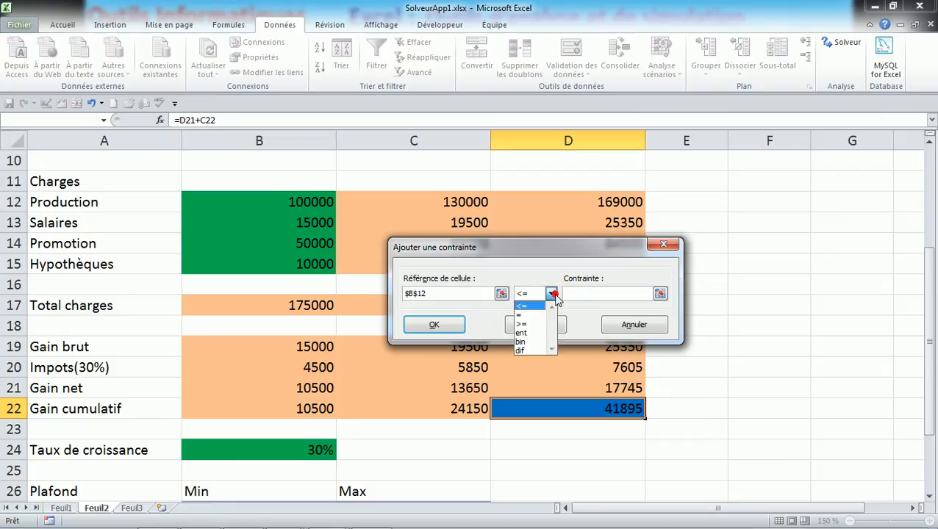
{"action": "left_click", "coordinate": [534, 326]}
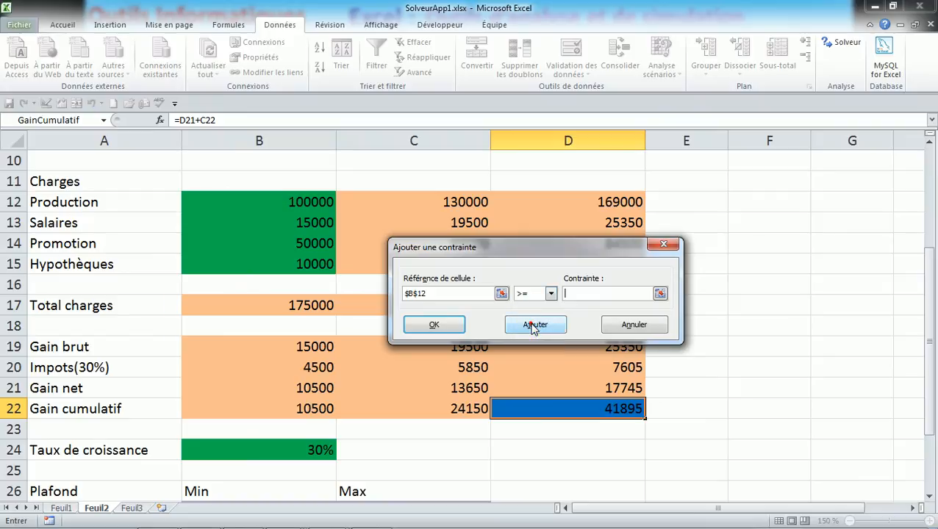
{"action": "left_click", "coordinate": [618, 292]}
{"action": "left_click", "coordinate": [661, 293]}
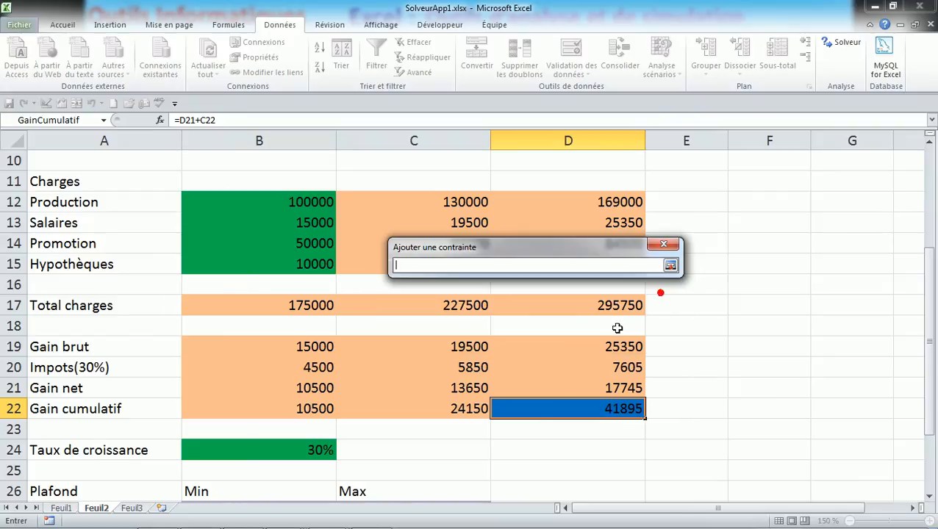
{"action": "left_click", "coordinate": [928, 474]}
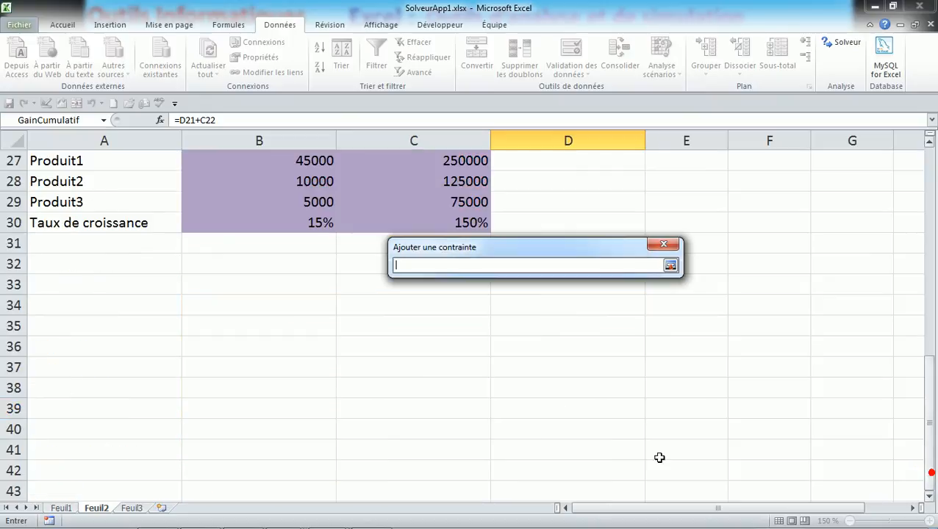
{"action": "left_click", "coordinate": [317, 160]}
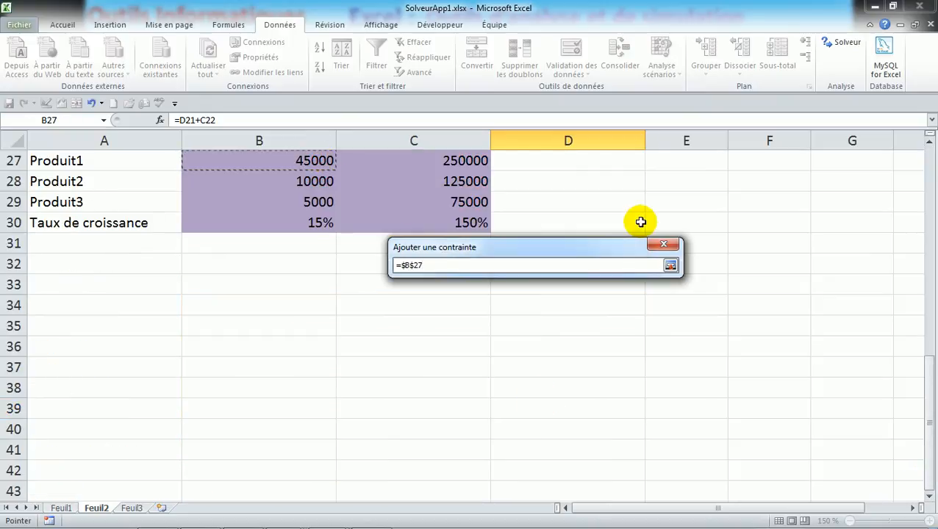
{"action": "left_click", "coordinate": [670, 266]}
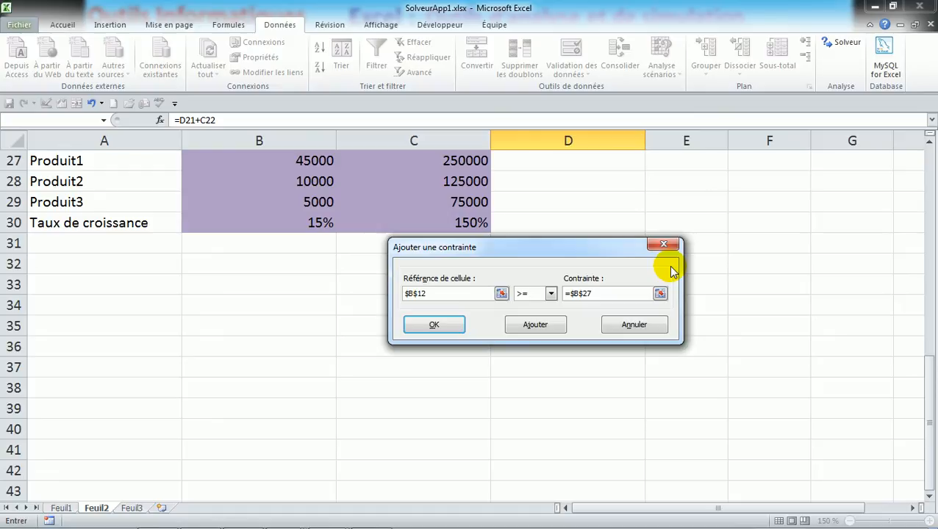
{"action": "left_click", "coordinate": [542, 326]}
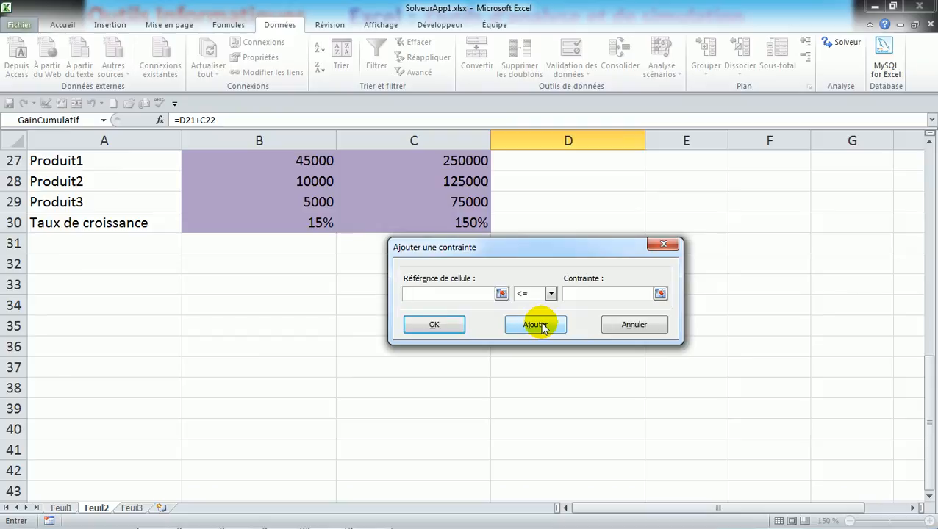
Step: Add a Solver constraint requiring Janvier's Production cell $B$12 to be <= $C$27, the Max limit of Produit1
{"action": "left_click", "coordinate": [929, 168]}
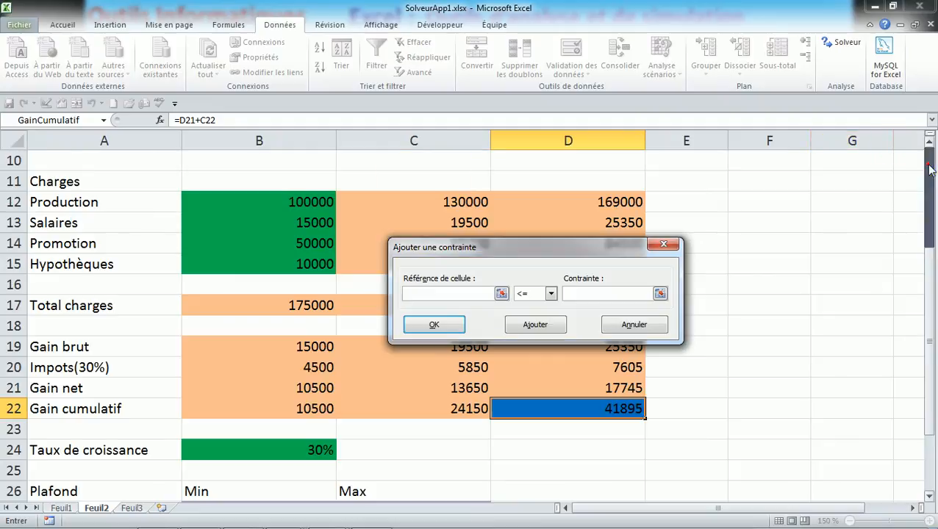
{"action": "left_click", "coordinate": [307, 201]}
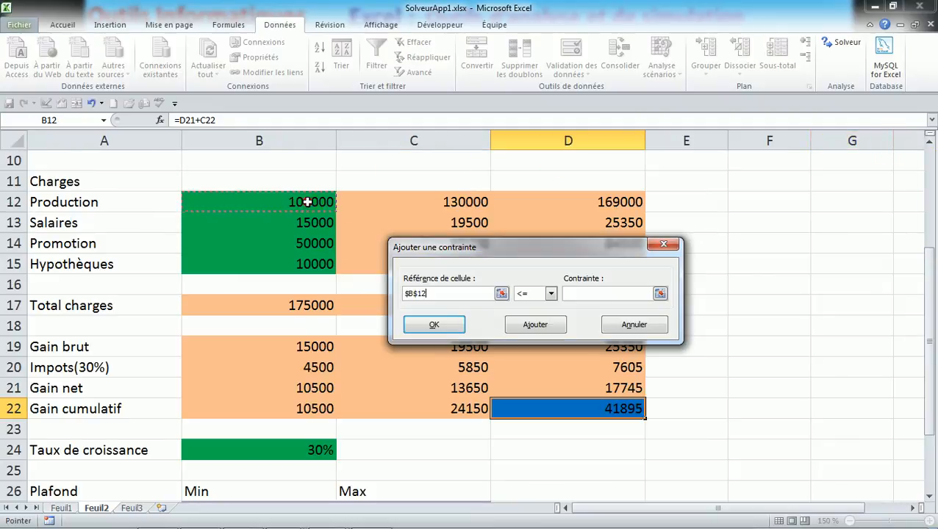
{"action": "left_click", "coordinate": [645, 293]}
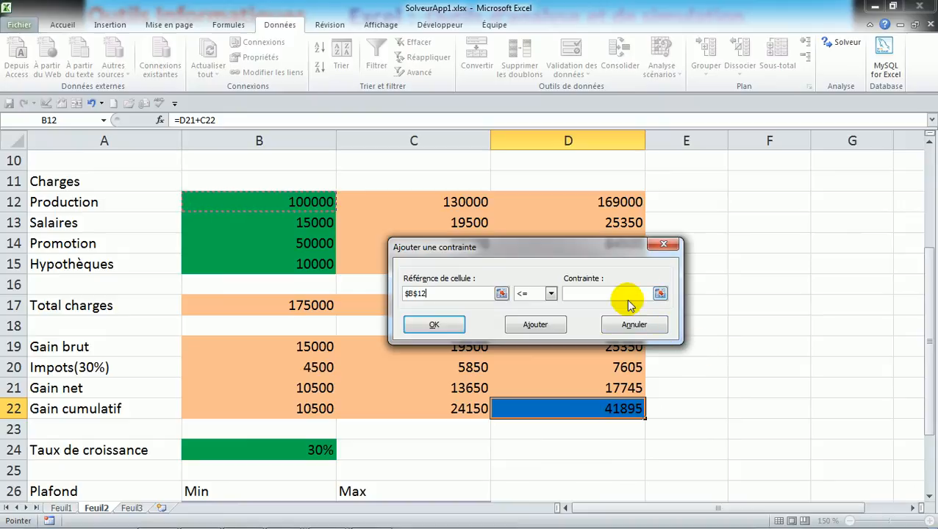
{"action": "left_click", "coordinate": [626, 296]}
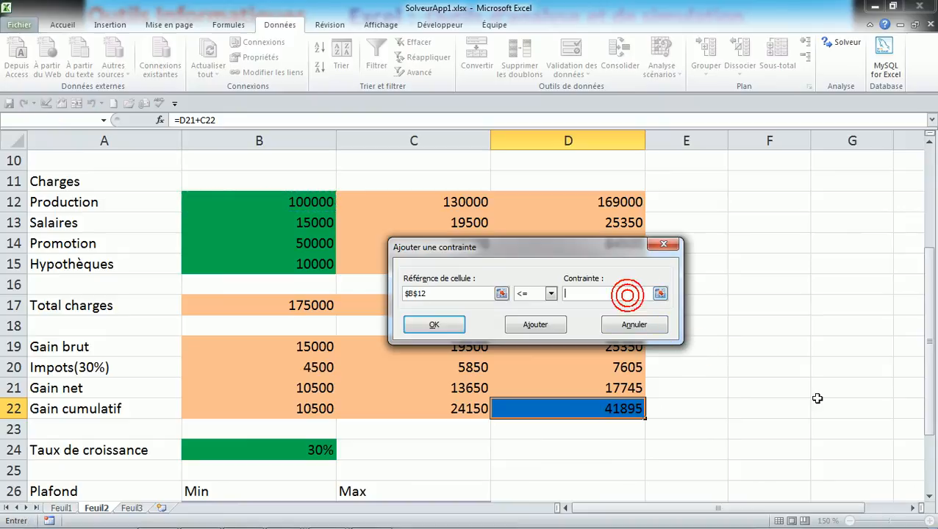
{"action": "left_click", "coordinate": [933, 471]}
{"action": "left_click", "coordinate": [450, 167]}
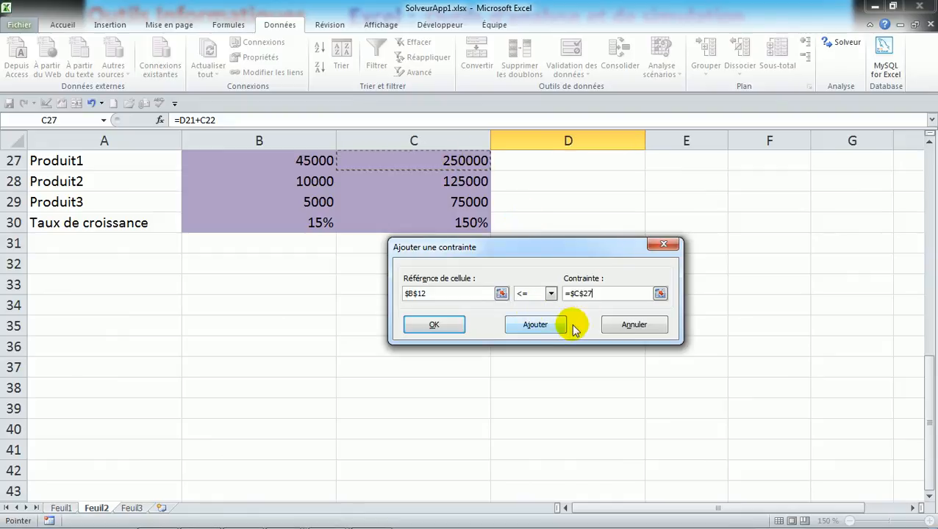
{"action": "left_click", "coordinate": [533, 328]}
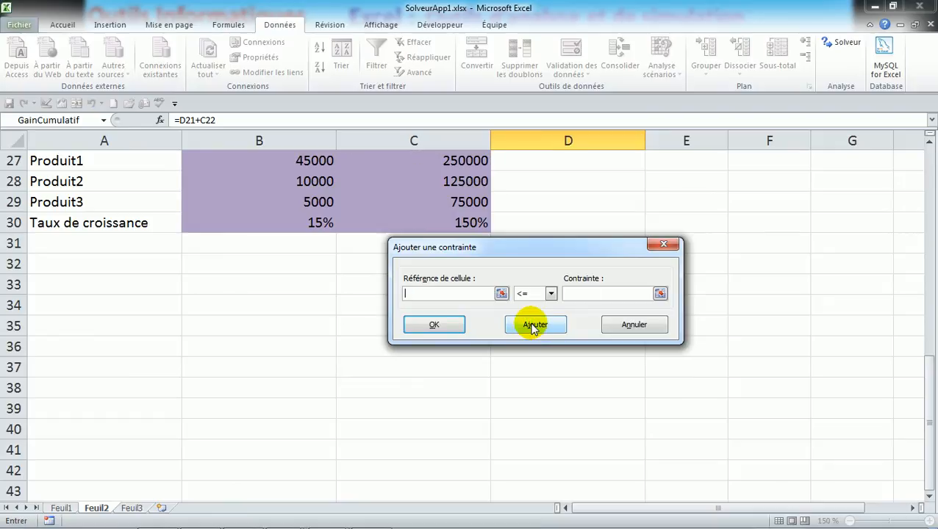
Step: Add a Solver constraint requiring Janvier's Salaires cell $B$13 to be >= $B$28, the Min limit of Produit2
{"action": "left_click", "coordinate": [930, 168]}
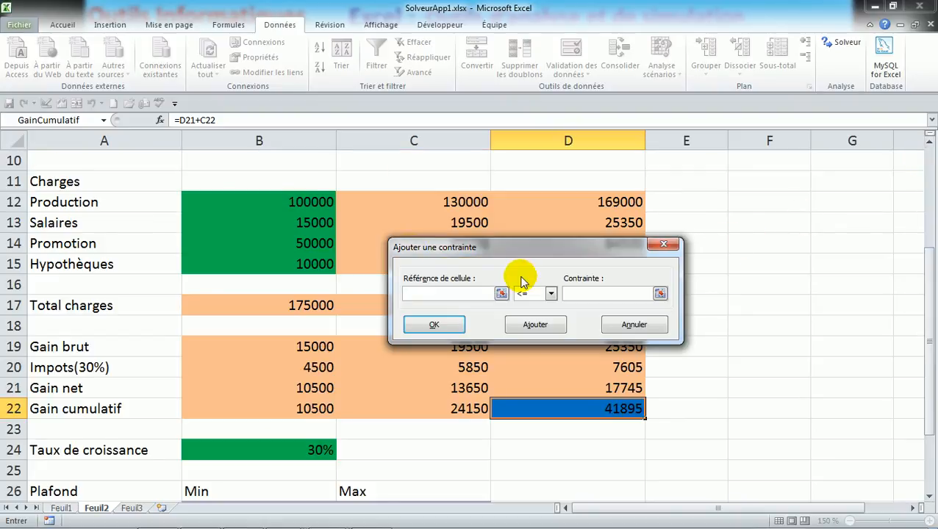
{"action": "left_click", "coordinate": [302, 222]}
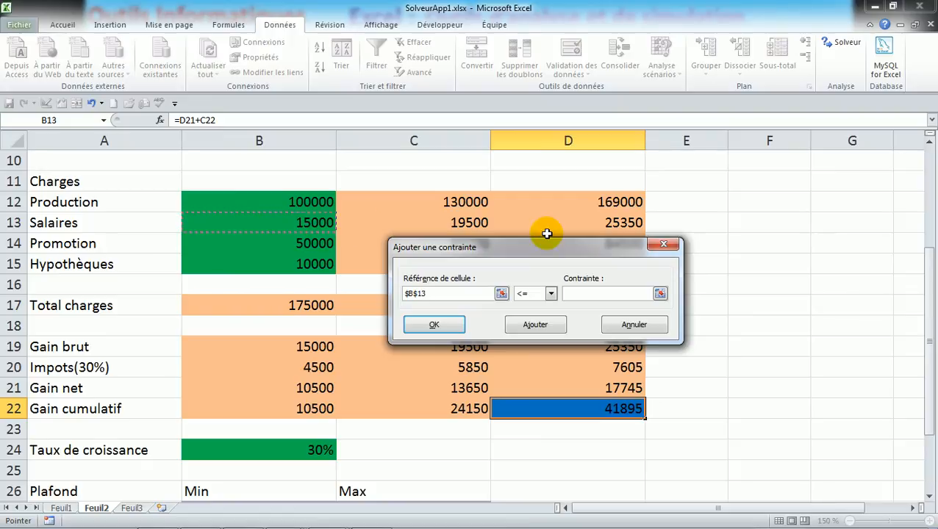
{"action": "left_click", "coordinate": [550, 293]}
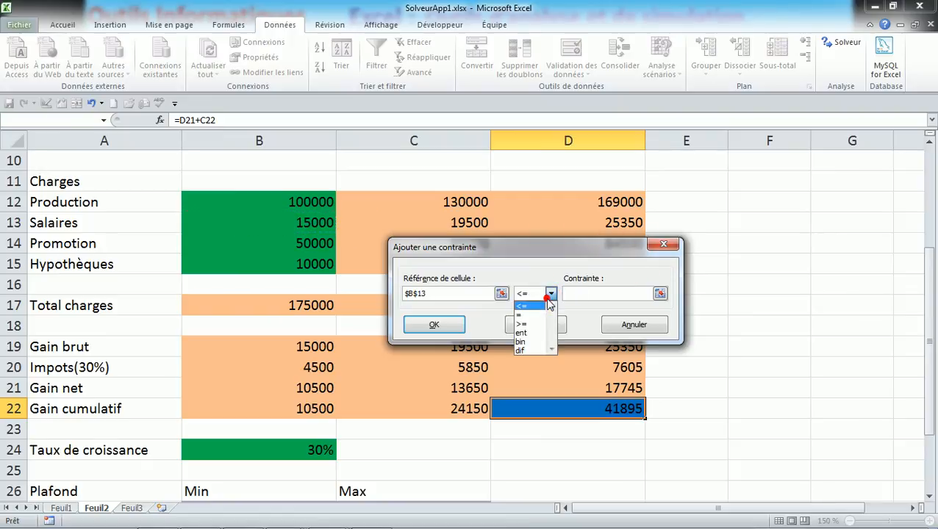
{"action": "left_click", "coordinate": [529, 324]}
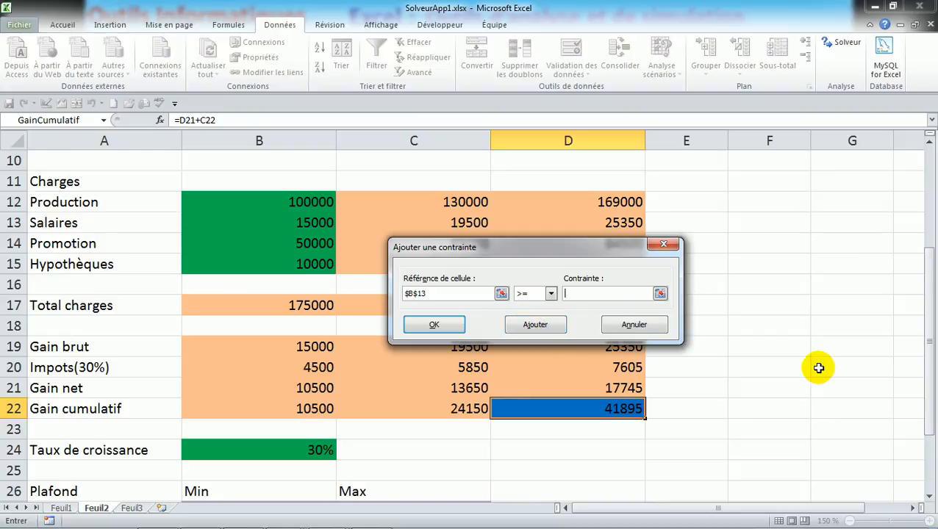
{"action": "left_click", "coordinate": [924, 463]}
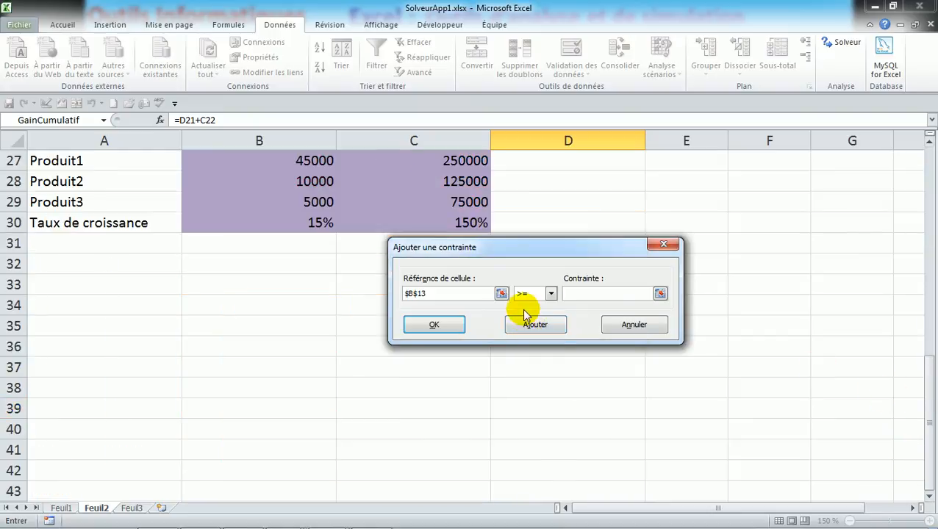
{"action": "left_click", "coordinate": [322, 184]}
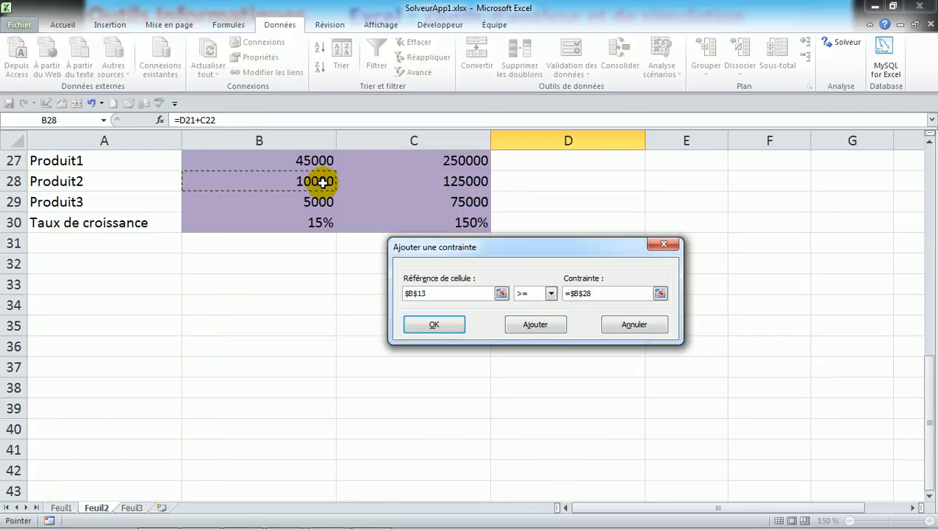
{"action": "left_click", "coordinate": [531, 328]}
Step: Add a Solver constraint requiring Janvier's Salaires cell $B$13 to be <= $C$28, the Max limit of Produit2
{"action": "left_click", "coordinate": [924, 168]}
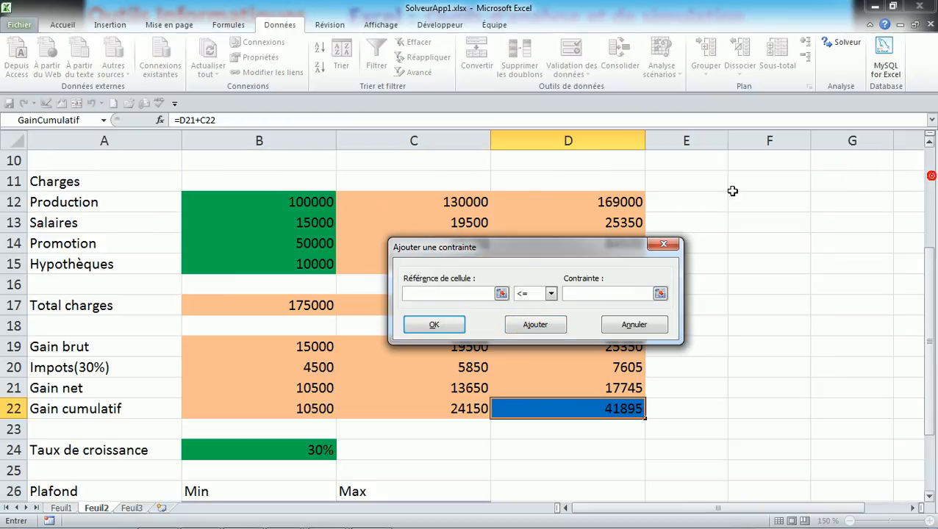
{"action": "left_click", "coordinate": [314, 226]}
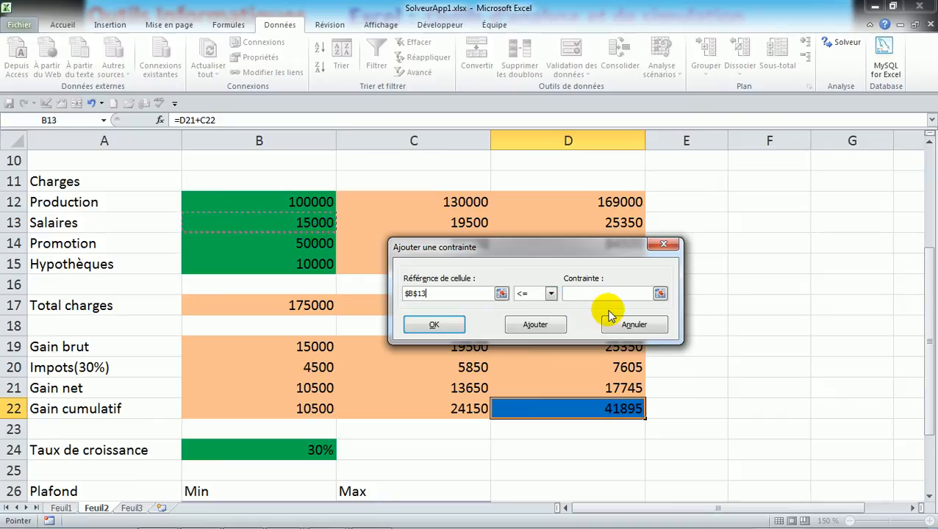
{"action": "left_click", "coordinate": [625, 293]}
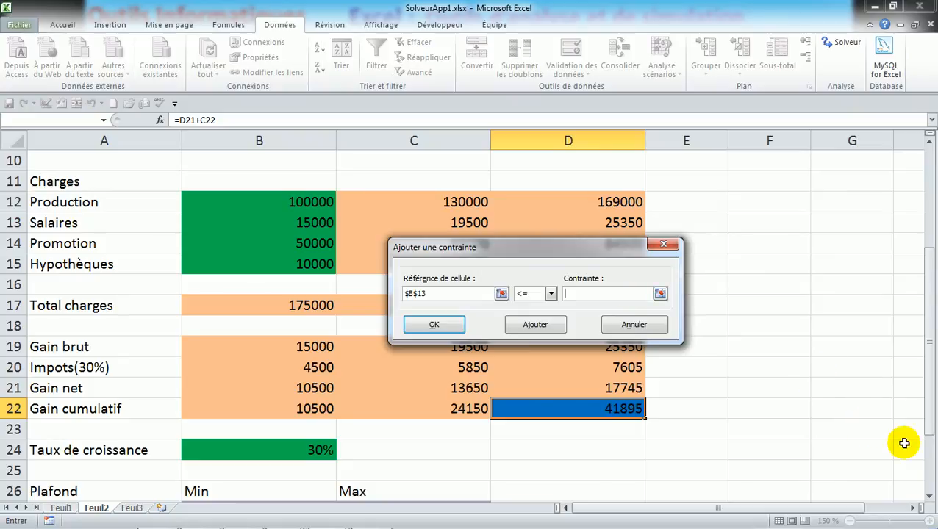
{"action": "left_click", "coordinate": [926, 457]}
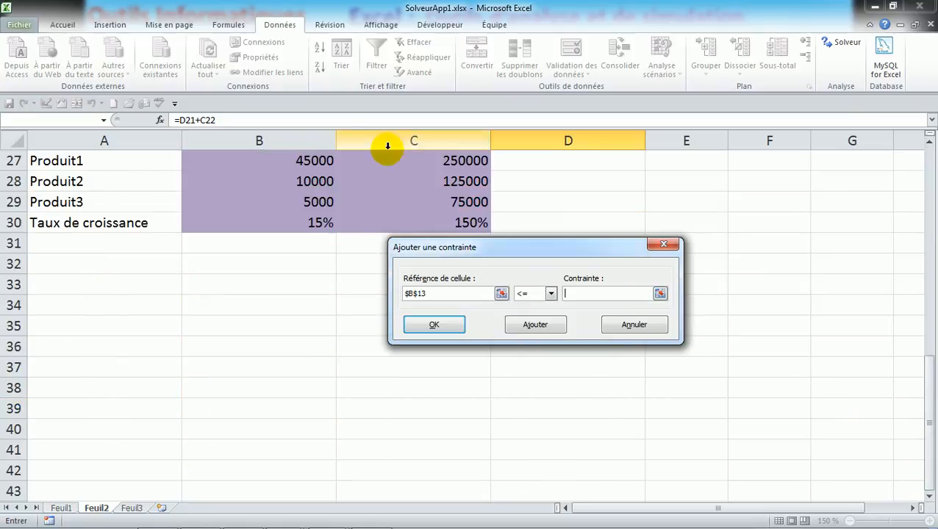
{"action": "left_click", "coordinate": [461, 180]}
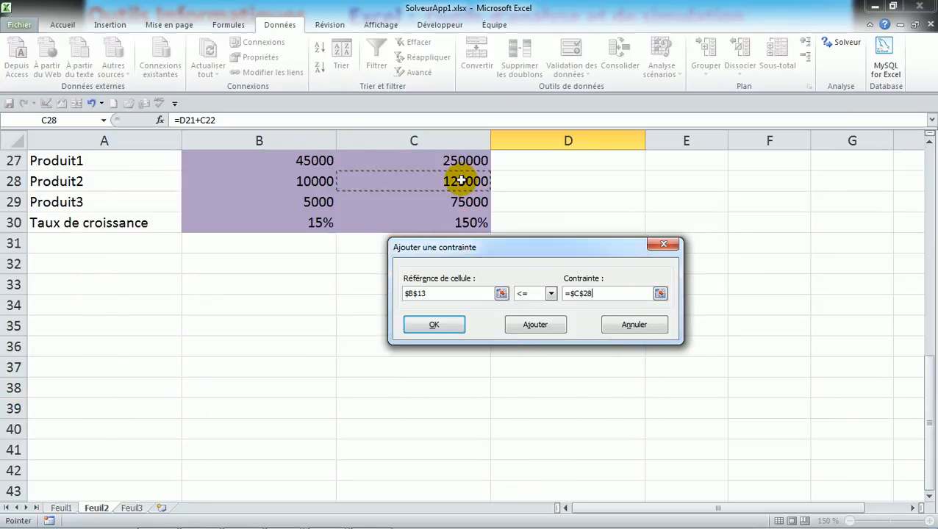
{"action": "left_click", "coordinate": [539, 326]}
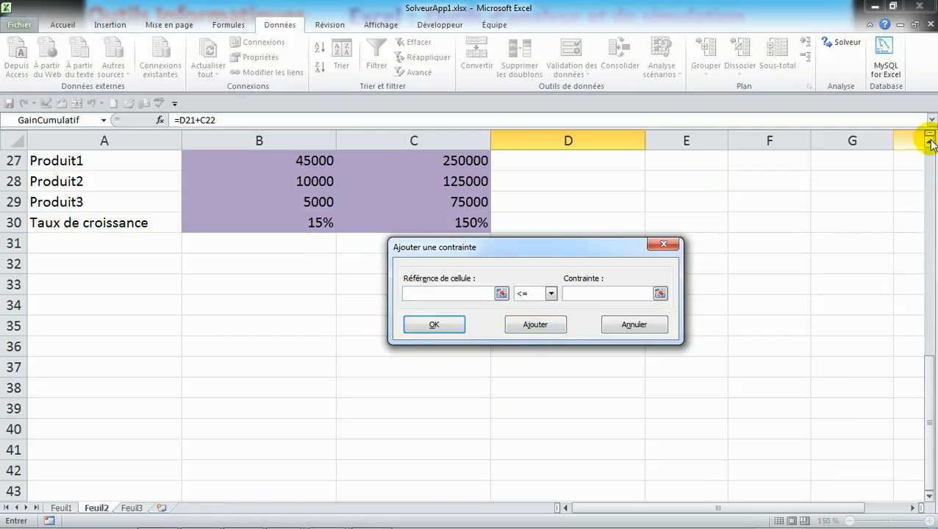
Step: Add a Solver constraint requiring Janvier's Produit3 revenue cell $B$7 to be >= $B$29, the Min limit of Produit3
{"action": "scroll", "coordinate": [930, 145], "scroll_direction": "up", "scroll_amount": 4}
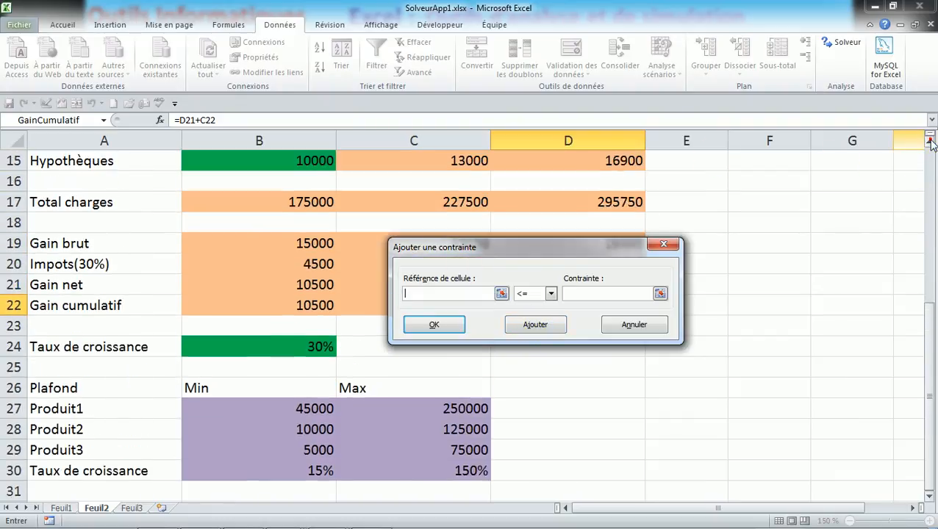
{"action": "scroll", "coordinate": [930, 144], "scroll_direction": "up", "scroll_amount": 2}
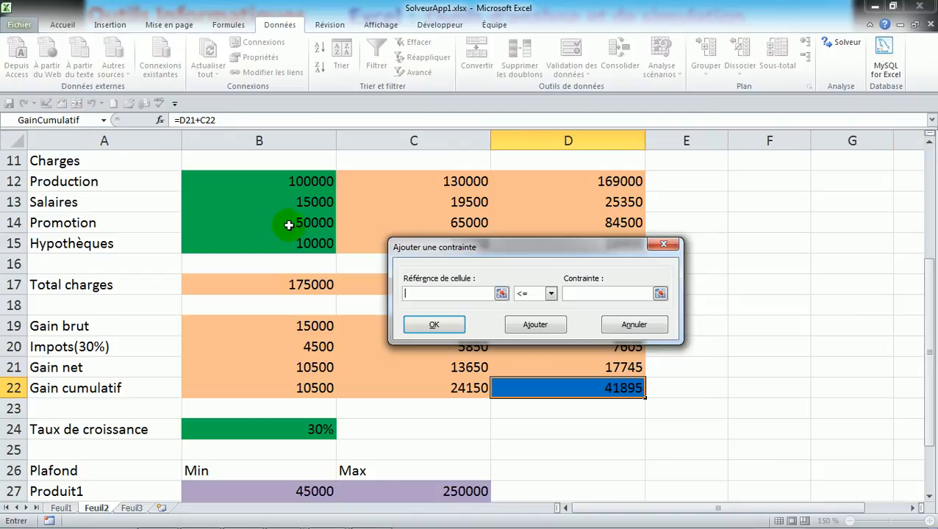
{"action": "left_click", "coordinate": [301, 223]}
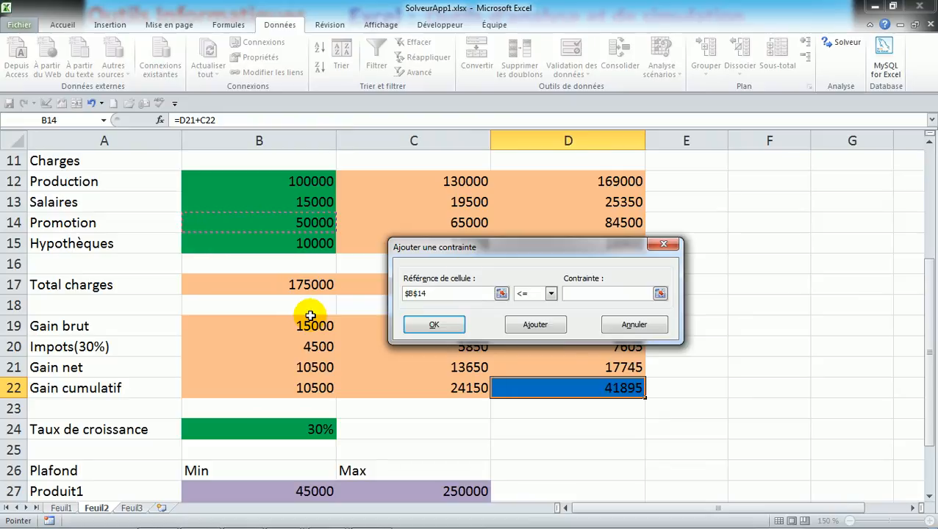
{"action": "left_click", "coordinate": [929, 145]}
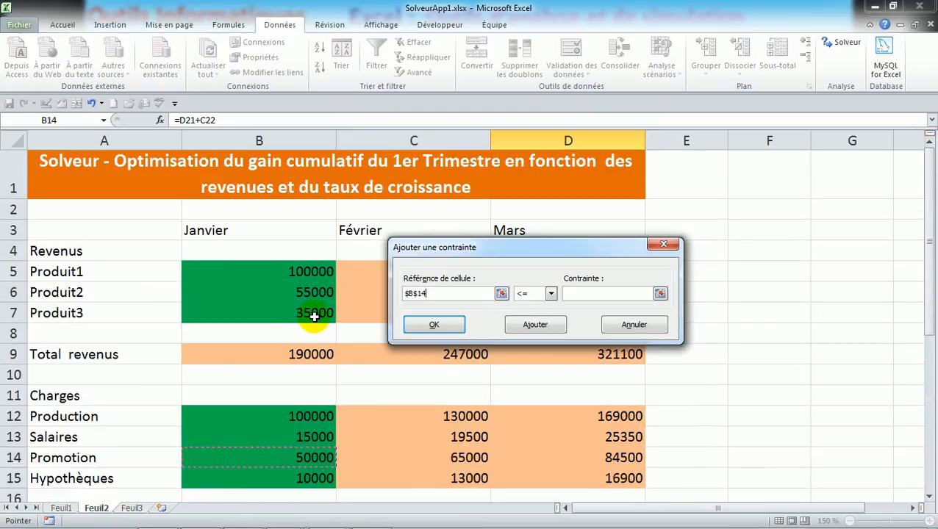
{"action": "left_click", "coordinate": [314, 317]}
{"action": "left_click", "coordinate": [551, 294]}
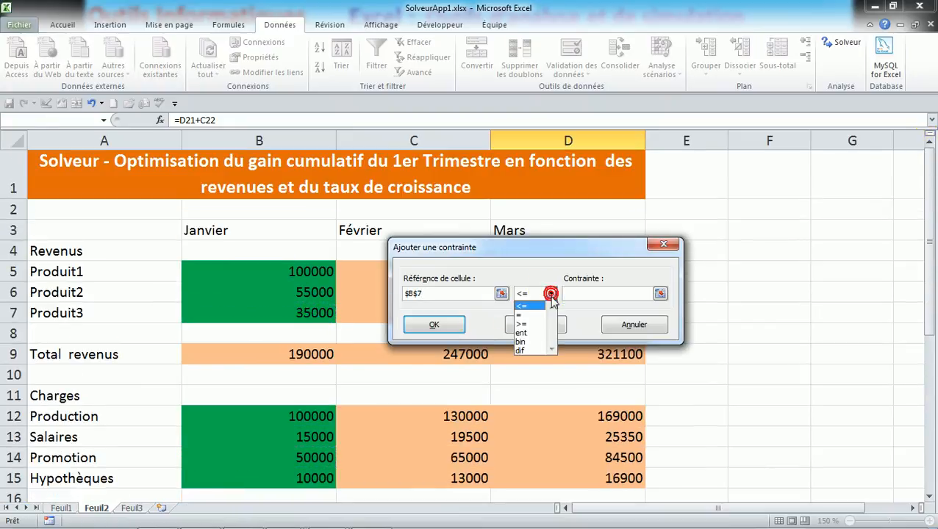
{"action": "left_click", "coordinate": [523, 323]}
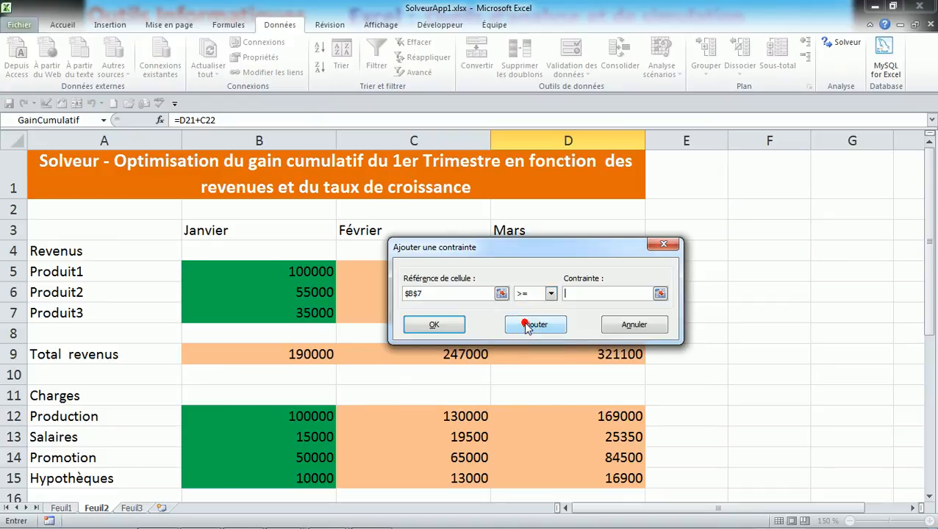
{"action": "left_click", "coordinate": [661, 294]}
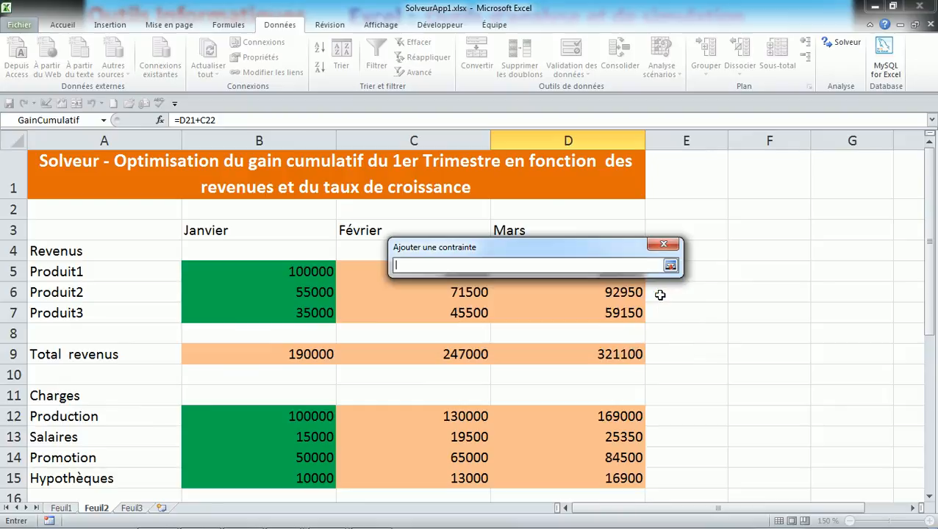
{"action": "left_click", "coordinate": [928, 463]}
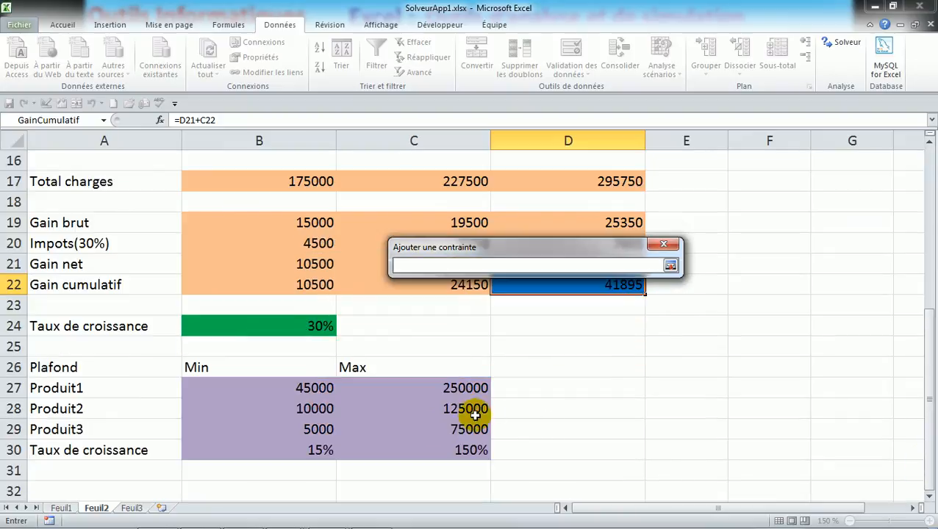
{"action": "left_click", "coordinate": [455, 430]}
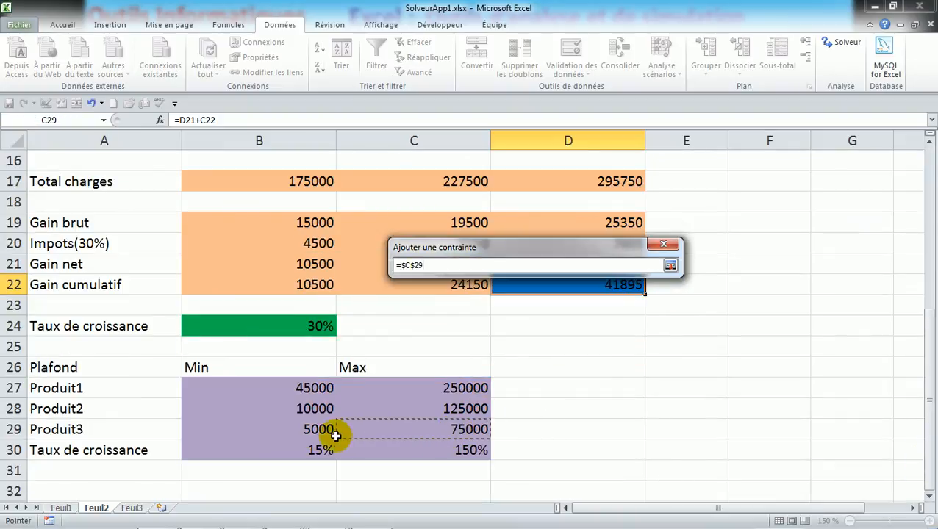
{"action": "left_click", "coordinate": [309, 430]}
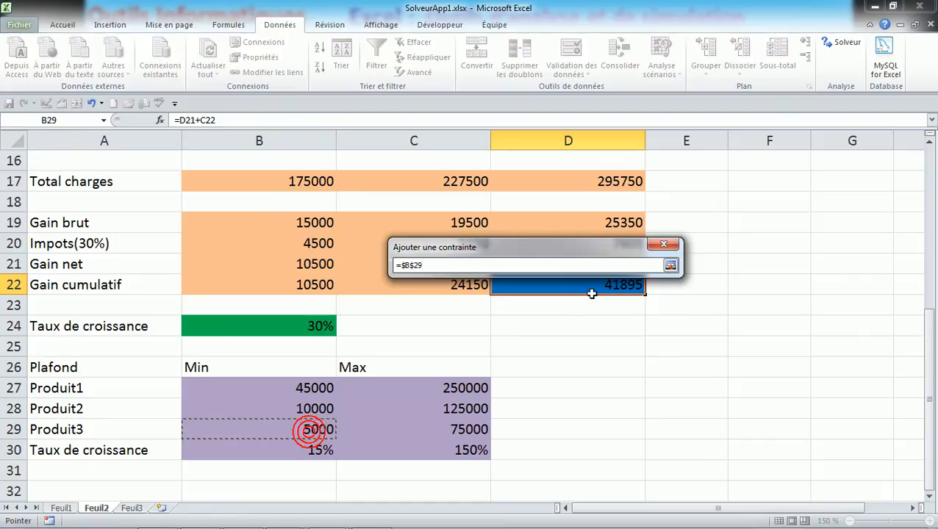
{"action": "left_click", "coordinate": [671, 265]}
{"action": "left_click", "coordinate": [537, 325]}
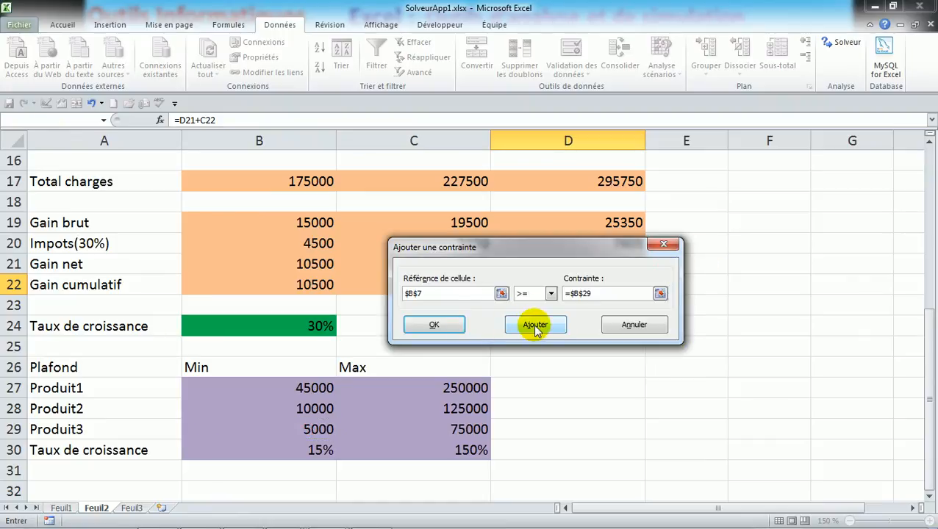
Step: Add a Solver constraint requiring Janvier's Produit3 revenue cell $B$7 to be <= $C$29, the Max limit of Produit3
{"action": "left_click", "coordinate": [930, 171]}
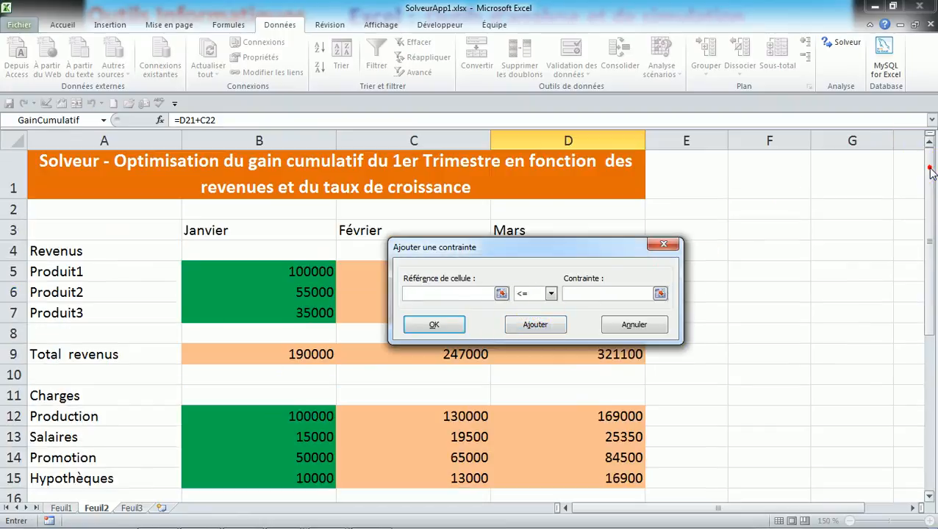
{"action": "left_click", "coordinate": [318, 314]}
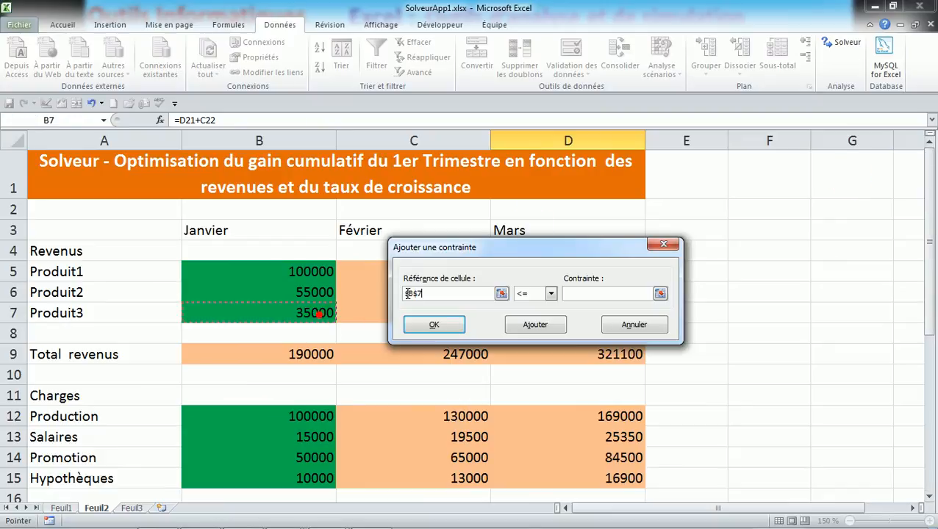
{"action": "left_click", "coordinate": [634, 302]}
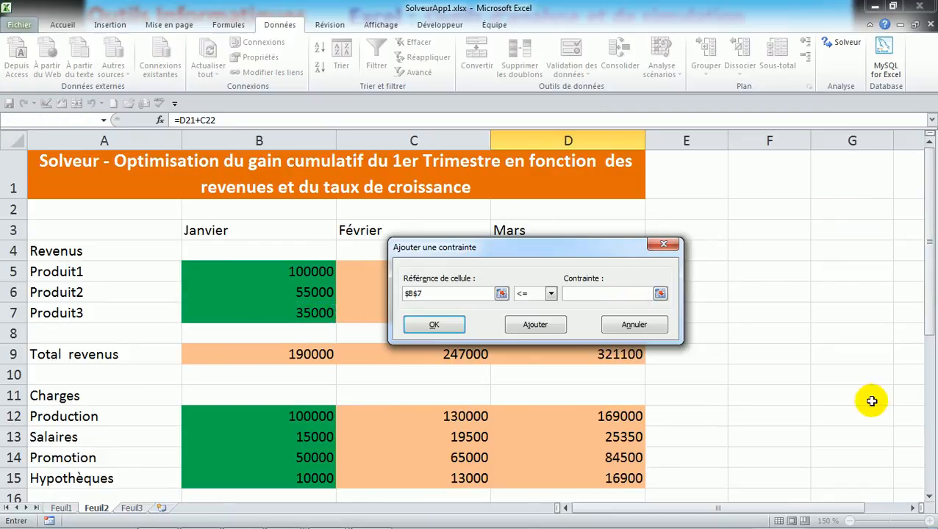
{"action": "left_click", "coordinate": [927, 464]}
{"action": "left_click", "coordinate": [474, 433]}
{"action": "left_click", "coordinate": [536, 325]}
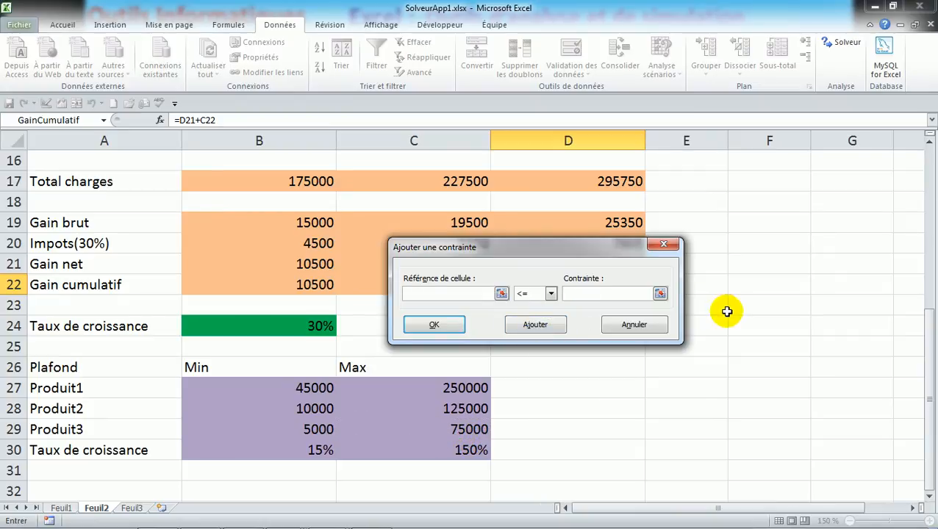
Step: Add a Solver constraint requiring the Taux de croissance cell $B$24 to be >= $B$30, its Min limit
{"action": "left_click", "coordinate": [317, 328]}
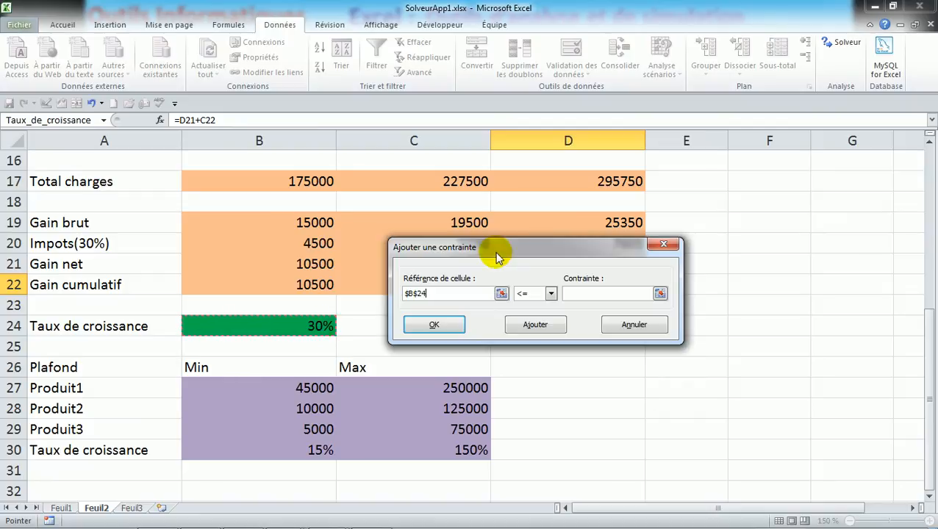
{"action": "left_click", "coordinate": [550, 294]}
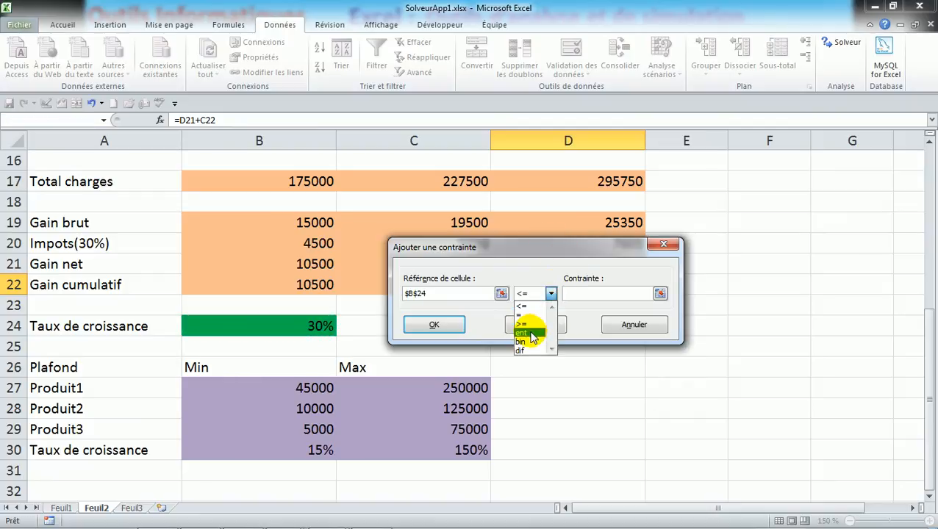
{"action": "left_click", "coordinate": [531, 324]}
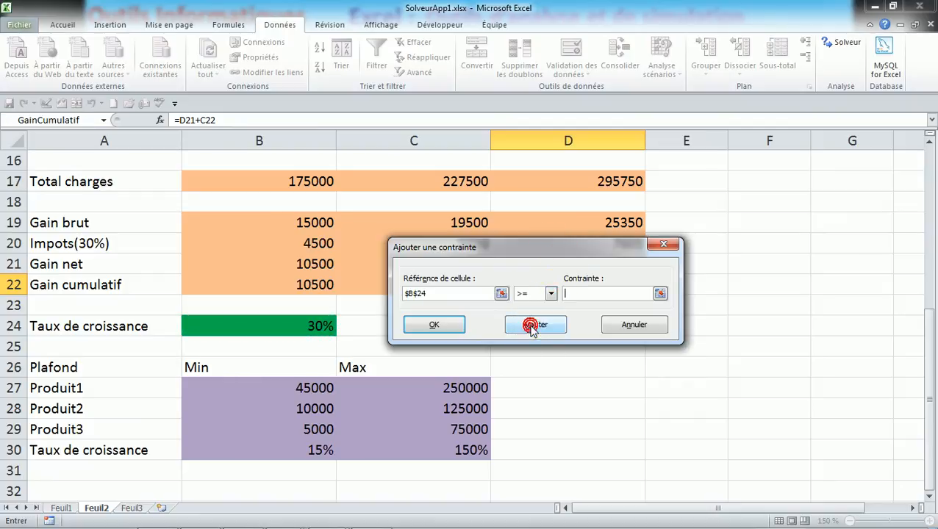
{"action": "left_click", "coordinate": [314, 450]}
{"action": "left_click", "coordinate": [546, 327]}
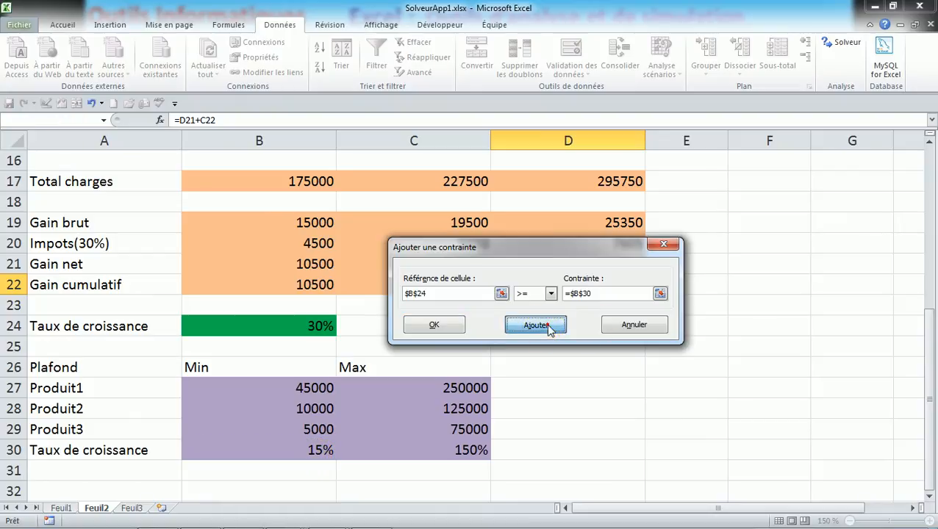
Step: Add the constraint that Taux de croissance $B$24 is <= $C$30, its Max limit, and return to the Solver parameters
{"action": "left_click", "coordinate": [322, 328]}
{"action": "left_click", "coordinate": [590, 295]}
{"action": "left_click", "coordinate": [473, 457]}
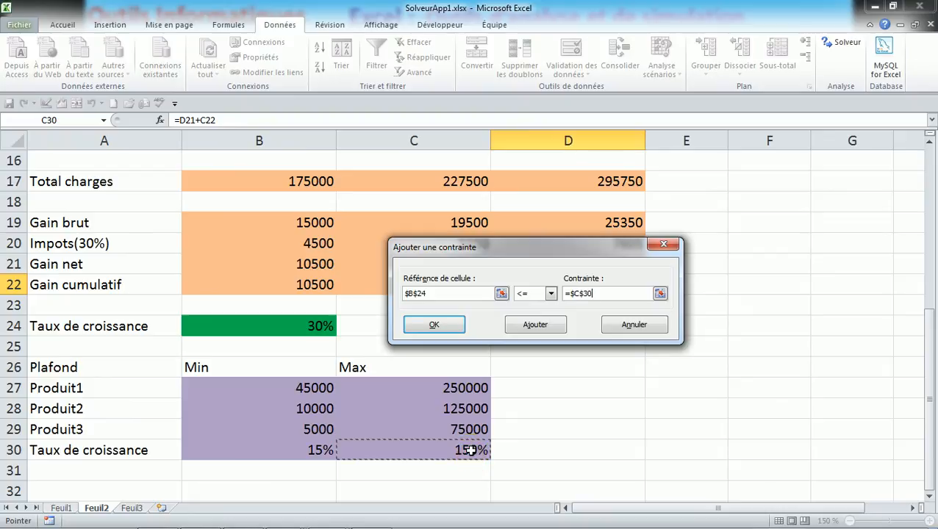
{"action": "left_click", "coordinate": [455, 328]}
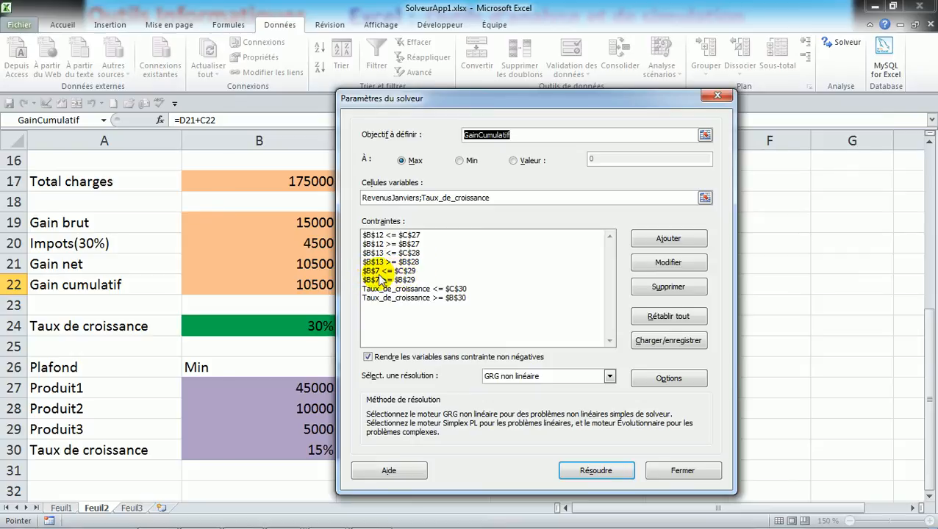
Step: Modify the Solver constraint $B$12 <= $C$27 so that it applies to cell $B$5, Janvier's Produit1 revenue
{"action": "left_click", "coordinate": [406, 235]}
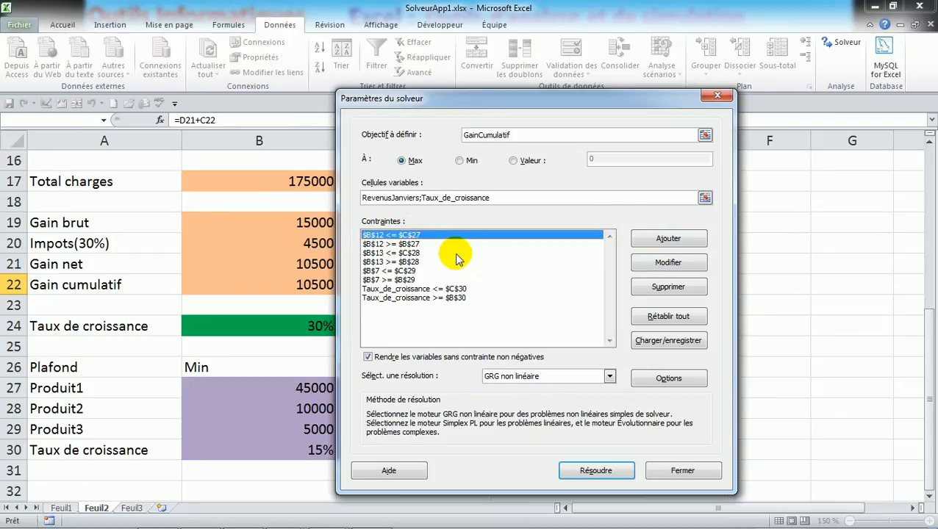
{"action": "left_click", "coordinate": [666, 262]}
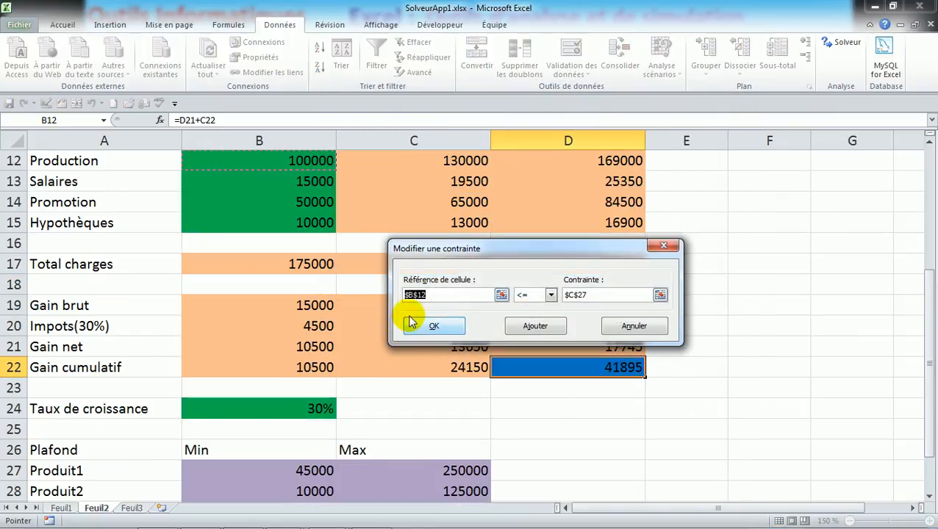
{"action": "left_click", "coordinate": [432, 295]}
{"action": "key", "text": "BackSpace"}
{"action": "key", "text": "BackSpace"}
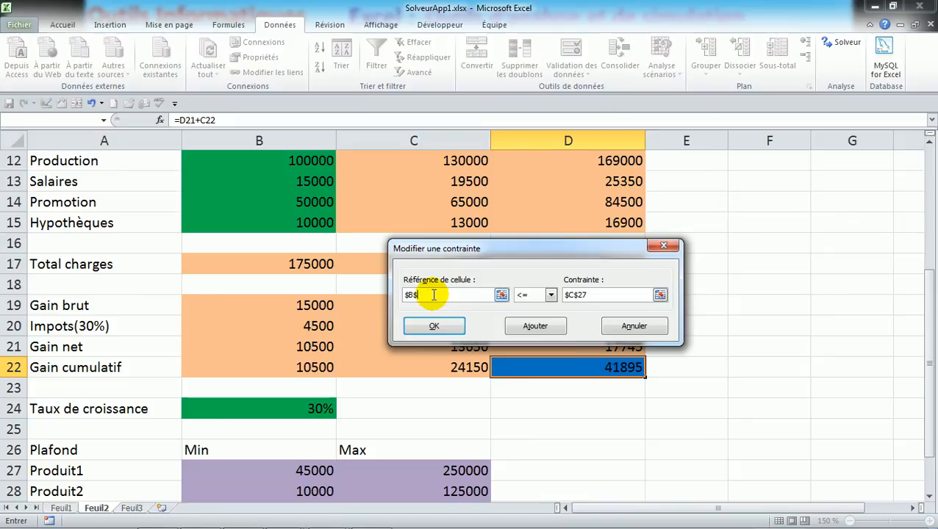
{"action": "type", "text": "5"}
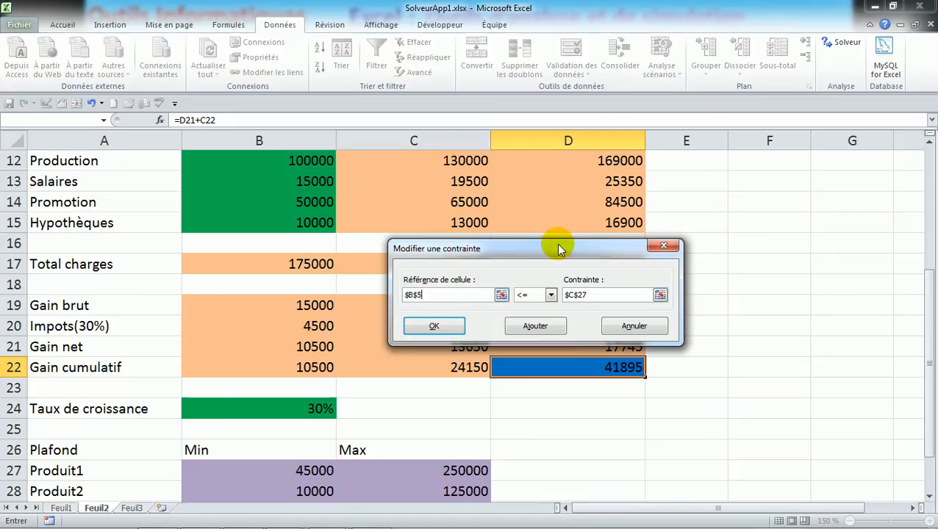
{"action": "left_click", "coordinate": [432, 326]}
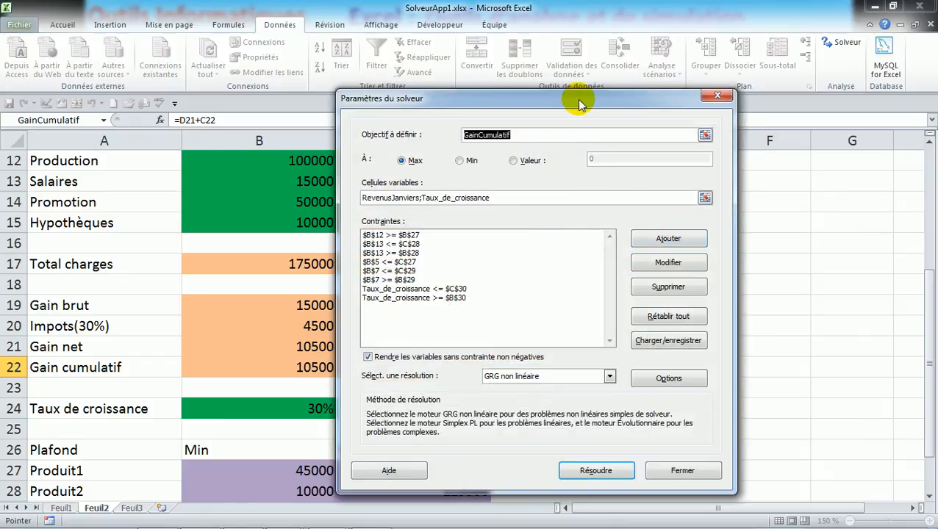
Step: Modify the Solver constraint $B$12 >= $B$27 so that its cell reference is $B$5
{"action": "left_click", "coordinate": [410, 235]}
{"action": "left_click", "coordinate": [658, 262]}
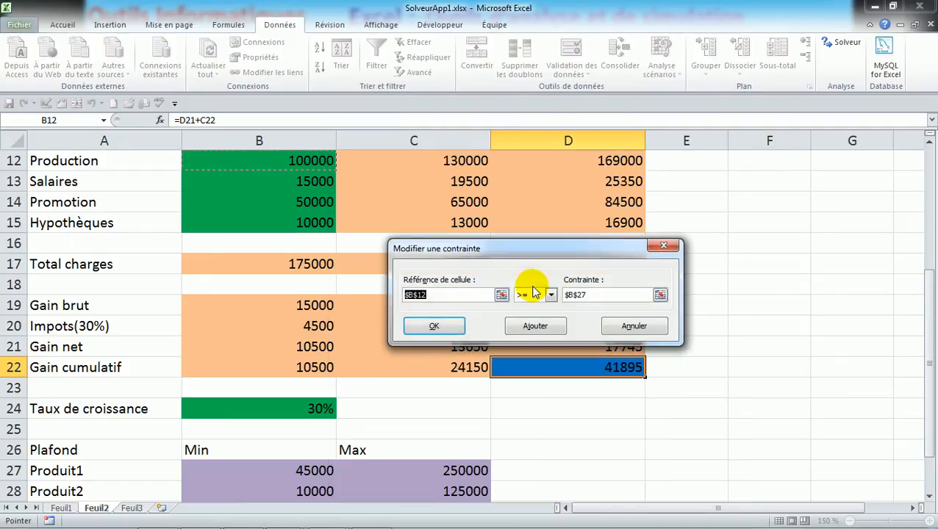
{"action": "left_click", "coordinate": [434, 294]}
{"action": "key", "text": "BackSpace"}
{"action": "key", "text": "BackSpace"}
{"action": "type", "text": "5"}
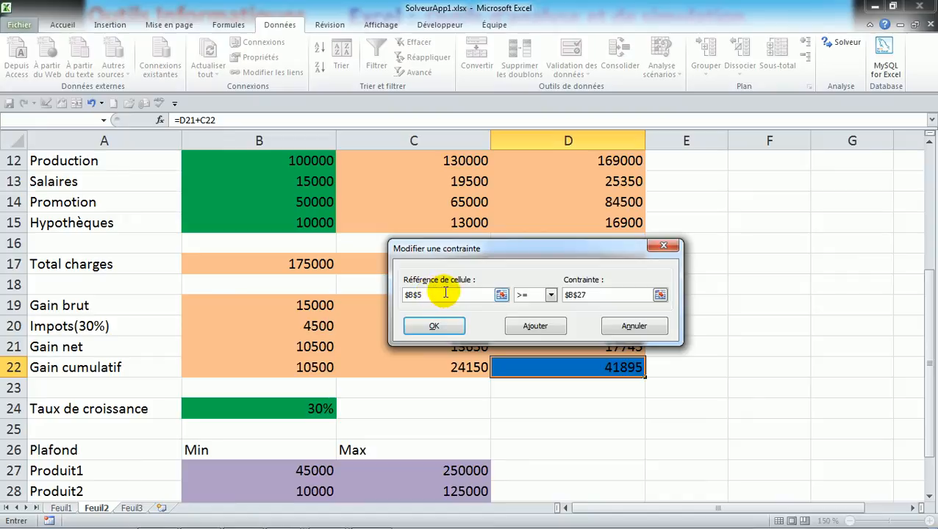
{"action": "left_click", "coordinate": [439, 329]}
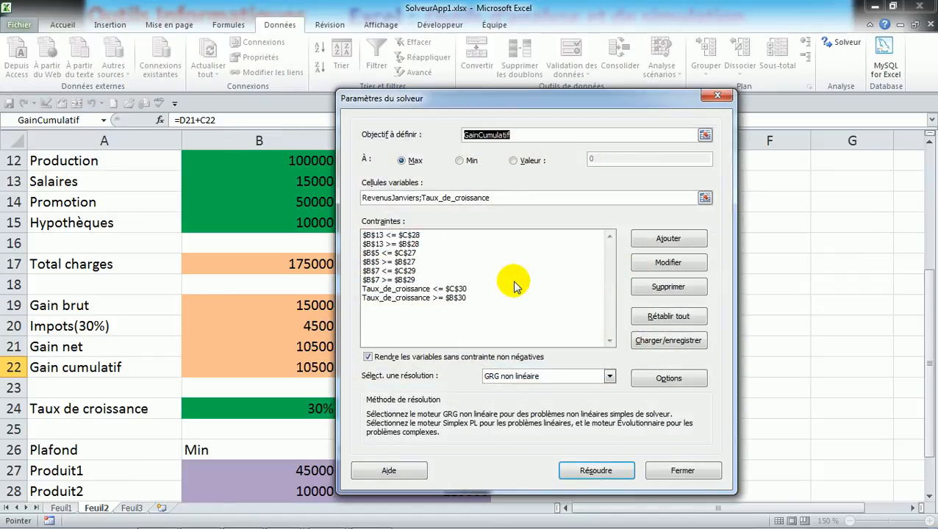
Step: Modify the Solver constraint $B$13 <= $C$28 so that it applies to cell $B$6, Janvier's Produit2 revenue
{"action": "left_click", "coordinate": [374, 236]}
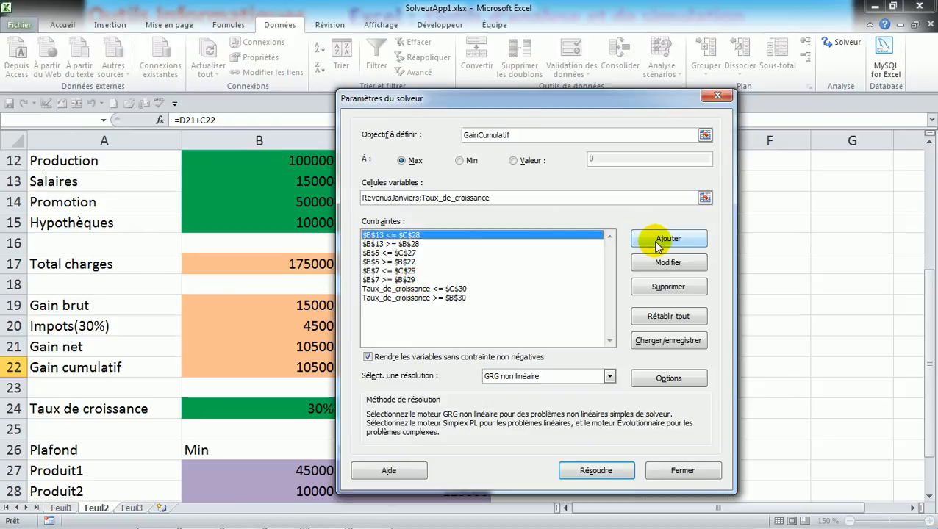
{"action": "left_click", "coordinate": [665, 265]}
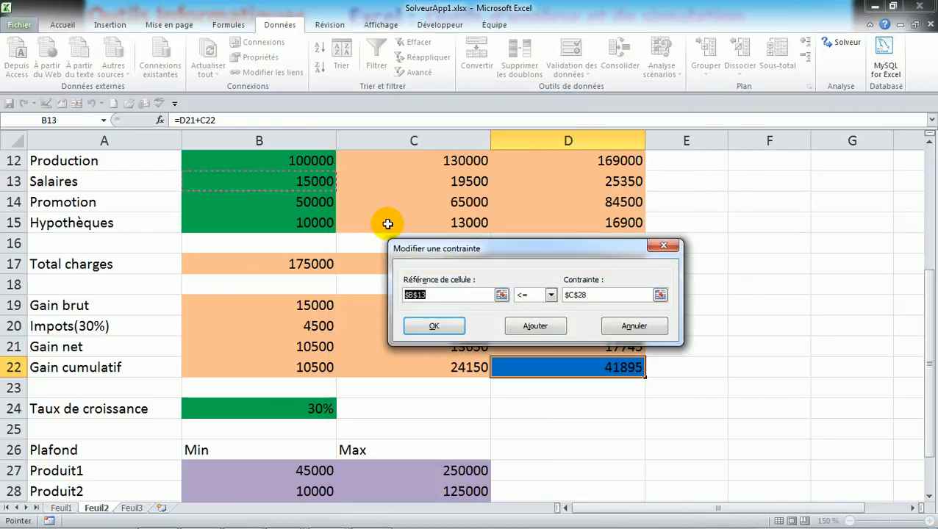
{"action": "left_click", "coordinate": [433, 294]}
{"action": "key", "text": "BackSpace"}
{"action": "key", "text": "BackSpace"}
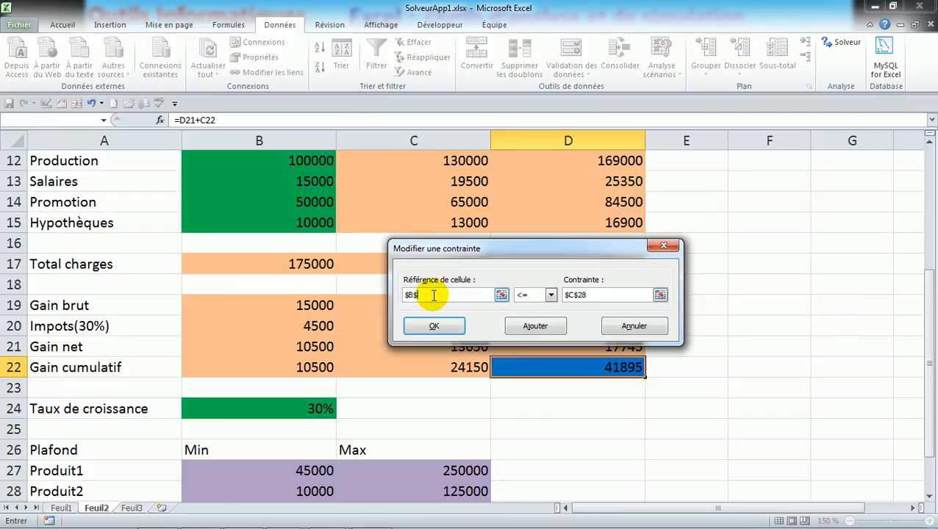
{"action": "type", "text": "6"}
{"action": "left_click", "coordinate": [451, 327]}
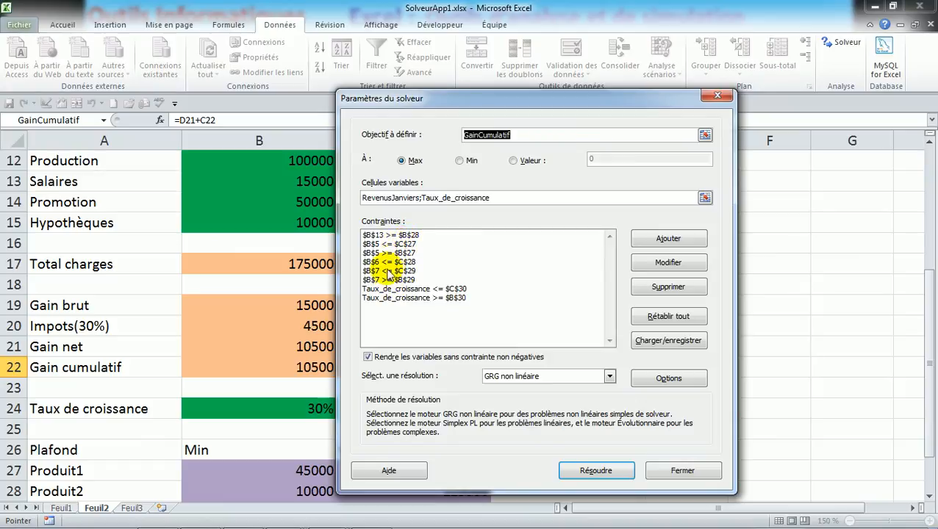
Step: Modify the Solver constraint $B$13 >= $B$28 so that its cell reference is $B$6
{"action": "left_click", "coordinate": [408, 235]}
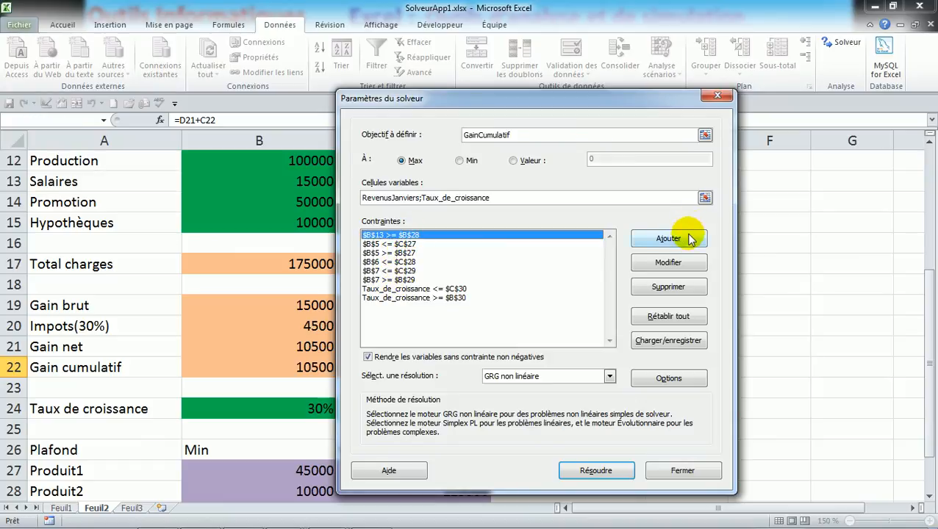
{"action": "left_click", "coordinate": [670, 264]}
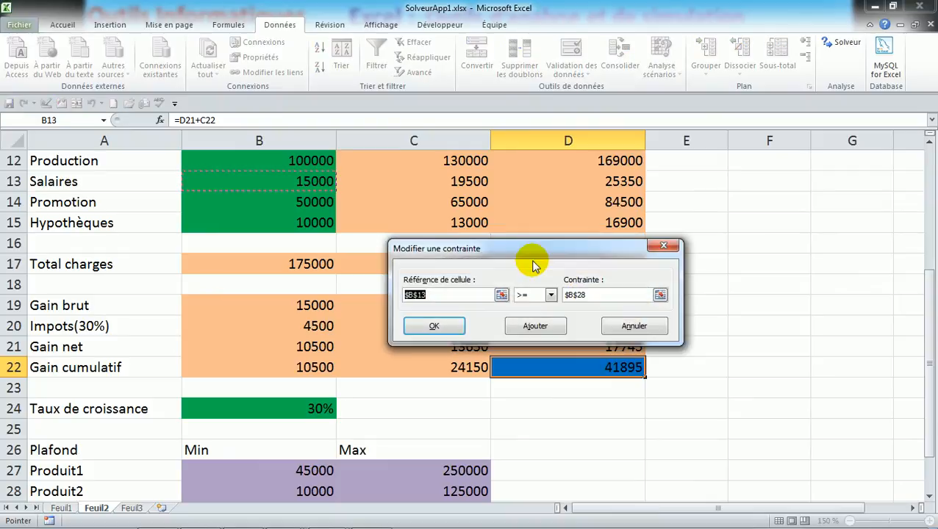
{"action": "left_click", "coordinate": [445, 297]}
{"action": "key", "text": "BackSpace"}
{"action": "key", "text": "BackSpace"}
{"action": "type", "text": "6"}
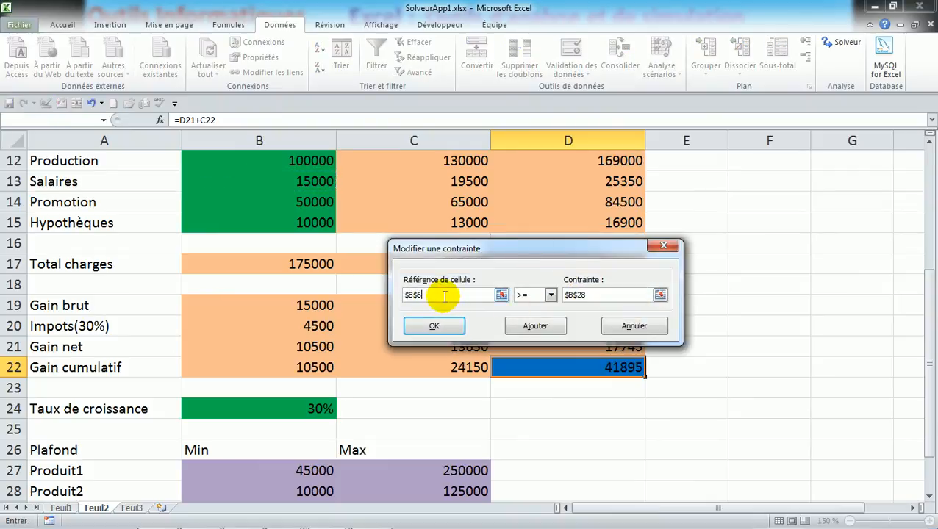
{"action": "left_click", "coordinate": [465, 328]}
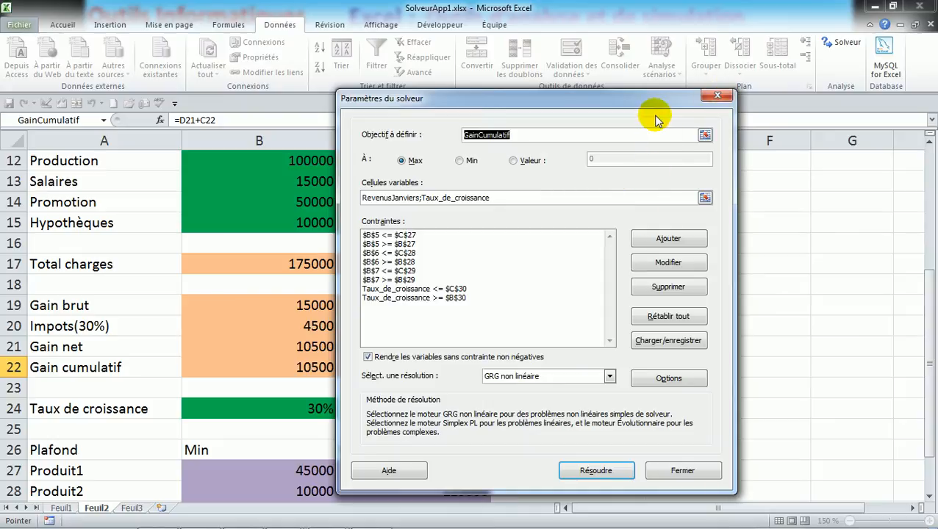
{"action": "left_click", "coordinate": [706, 135]}
{"action": "scroll", "coordinate": [928, 188], "scroll_direction": "up", "scroll_amount": 4}
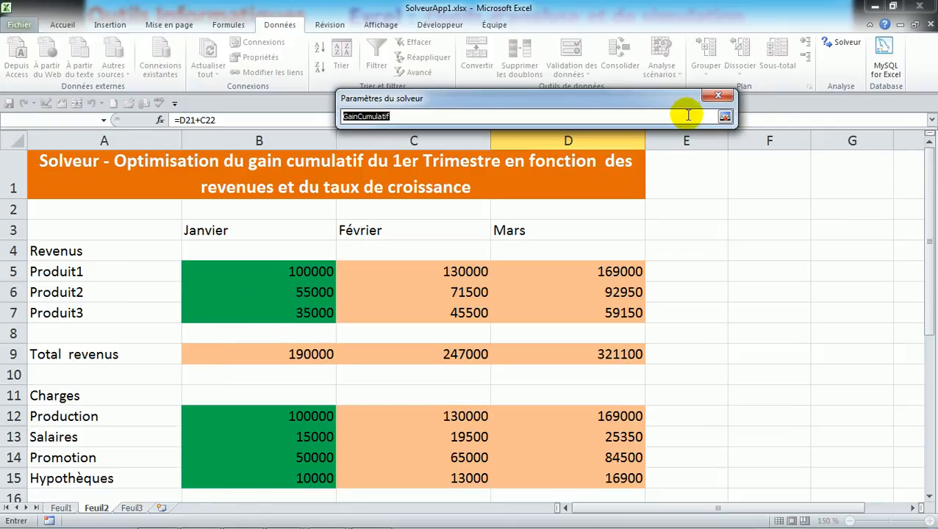
{"action": "left_click", "coordinate": [725, 117]}
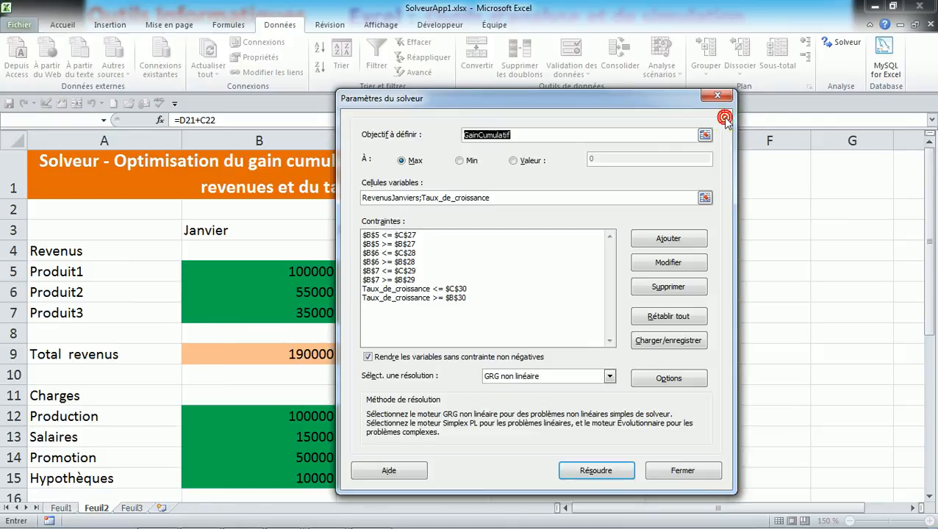
{"action": "left_click", "coordinate": [548, 132]}
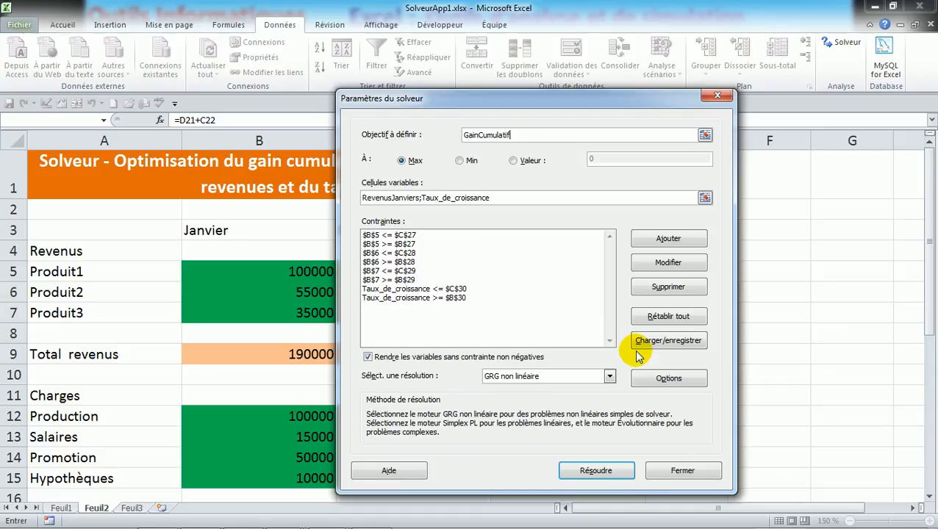
Step: In the Solver options, set the maximum time to 30 seconds and the iterations limit to 1000
{"action": "left_click", "coordinate": [659, 380]}
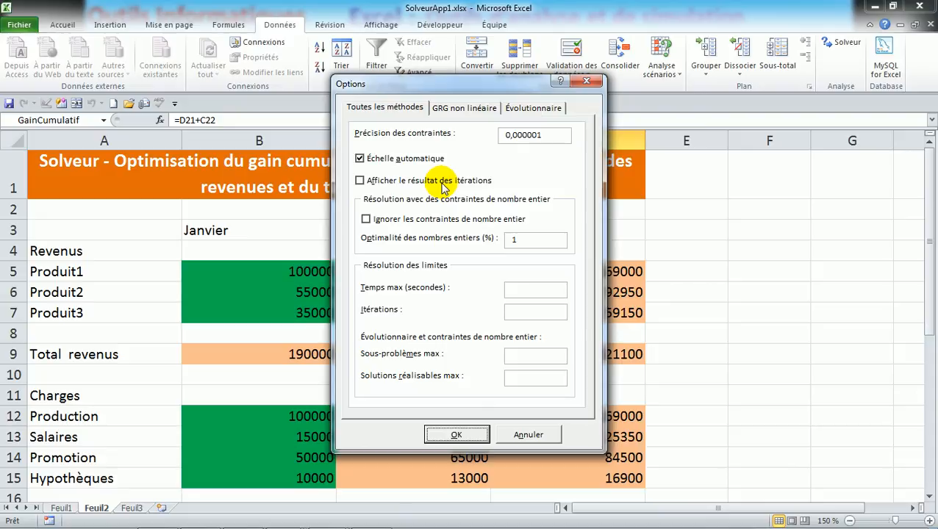
{"action": "left_click", "coordinate": [525, 288]}
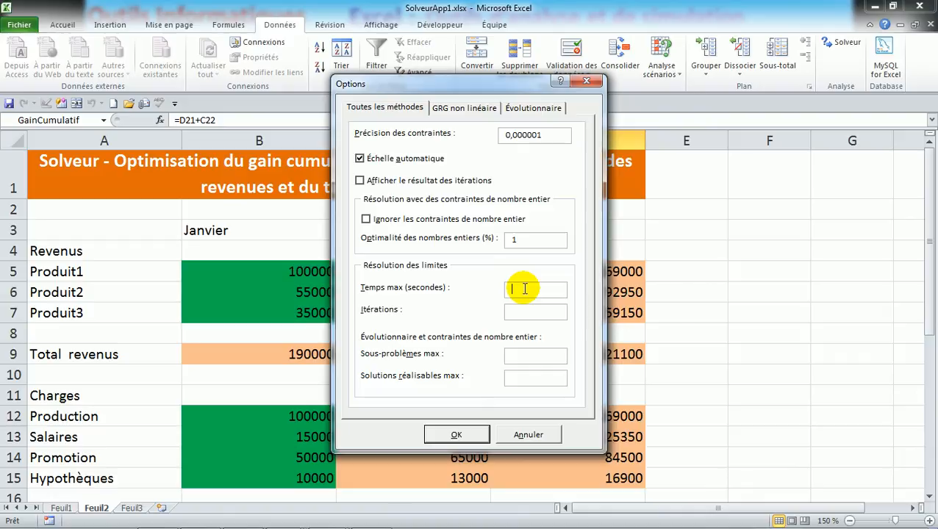
{"action": "type", "text": "30"}
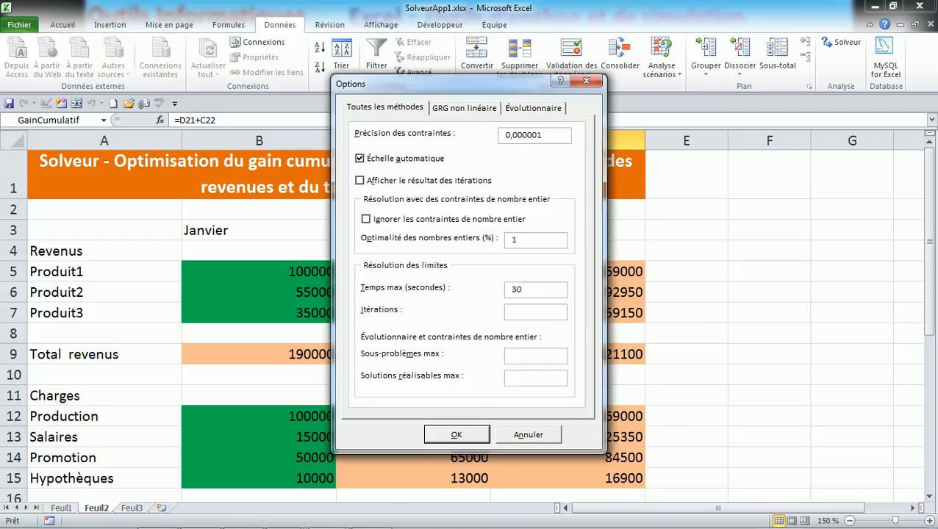
{"action": "left_click", "coordinate": [524, 314]}
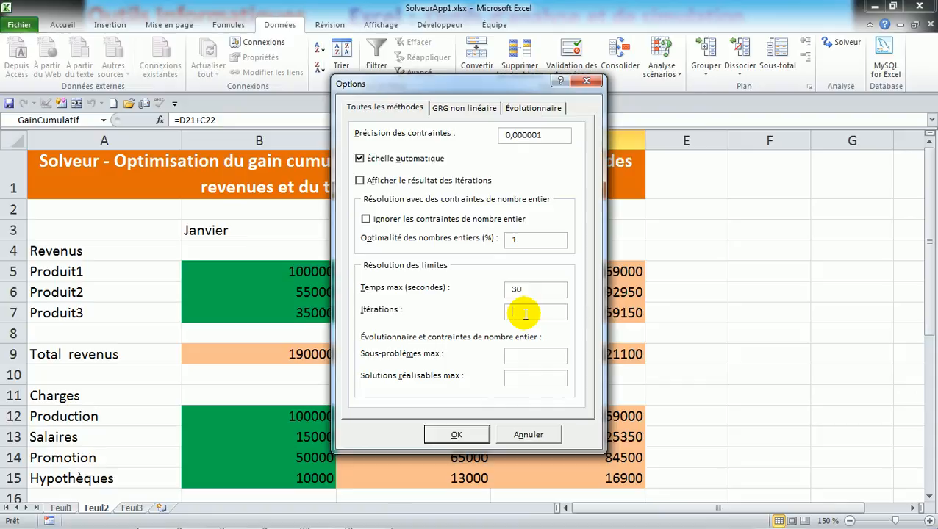
{"action": "left_click", "coordinate": [525, 313]}
{"action": "type", "text": "1000"}
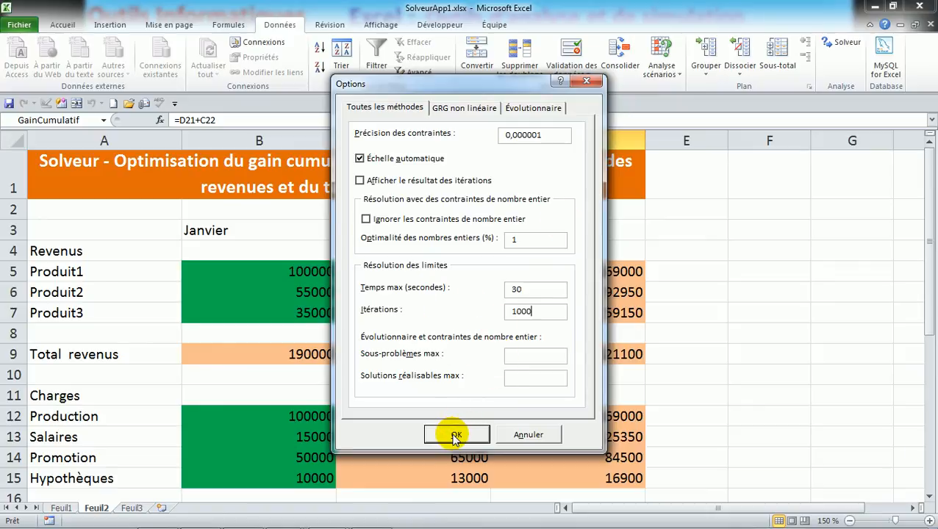
Step: Set the constraint precision to 0,0001 and accept the Solver options
{"action": "left_click", "coordinate": [525, 138]}
{"action": "key", "text": "BackSpace"}
{"action": "key", "text": "BackSpace"}
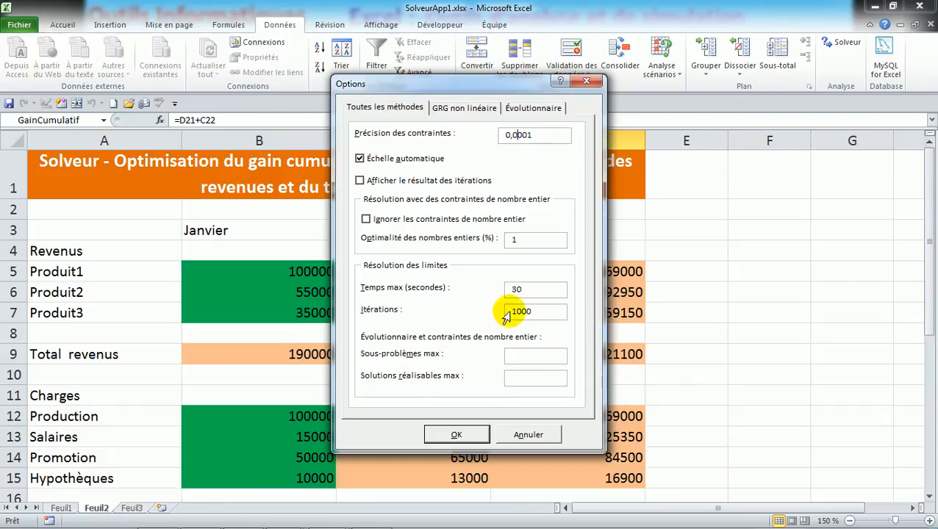
{"action": "left_click", "coordinate": [471, 435]}
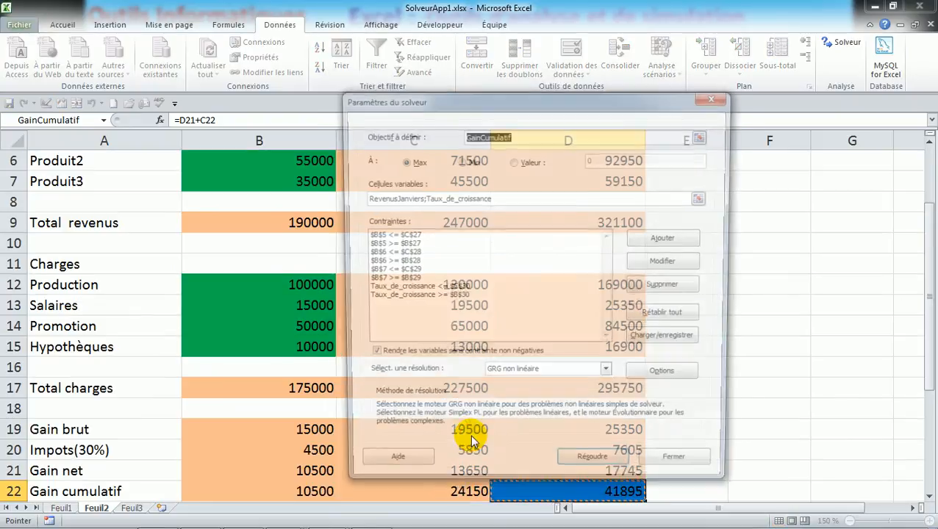
Step: Run the Solver, keep its solution and generate the Réponses, Sensibilité and Limites reports
{"action": "left_click", "coordinate": [597, 472]}
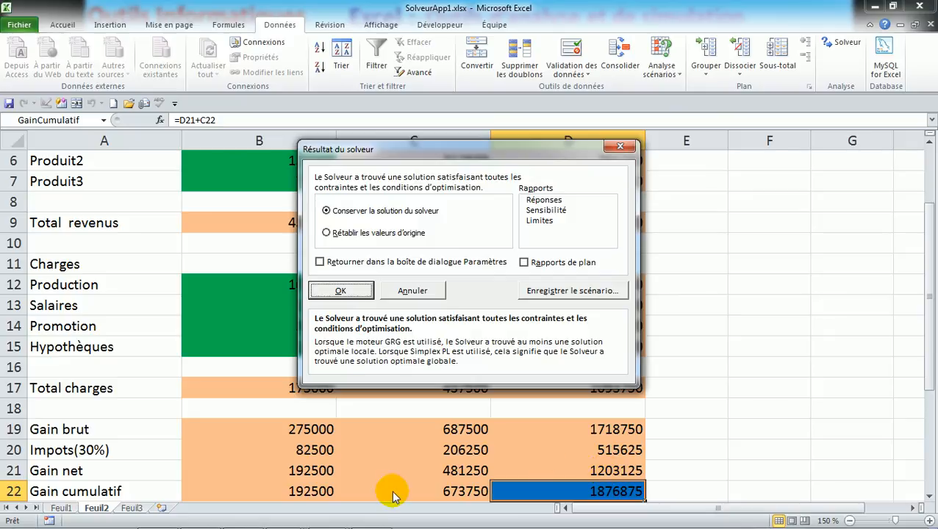
{"action": "left_click", "coordinate": [548, 200]}
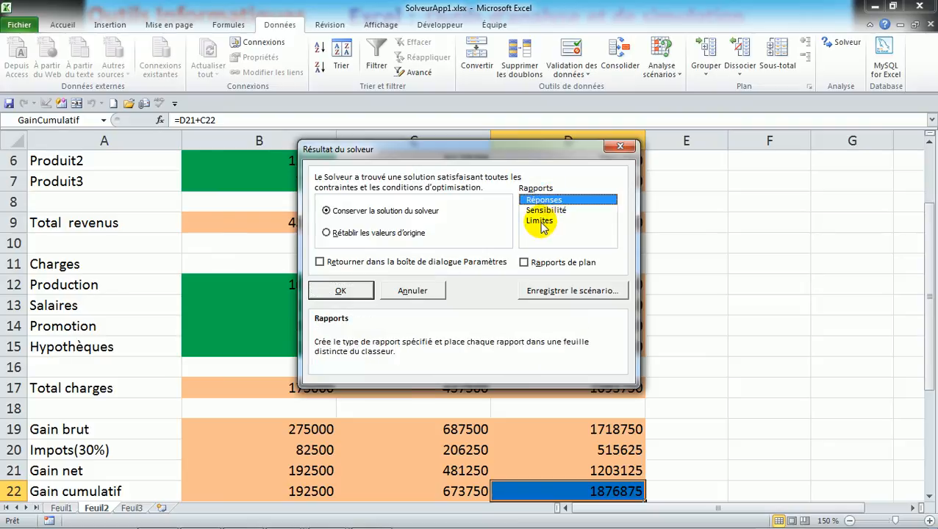
{"action": "left_click", "coordinate": [543, 224]}
{"action": "left_click", "coordinate": [553, 212]}
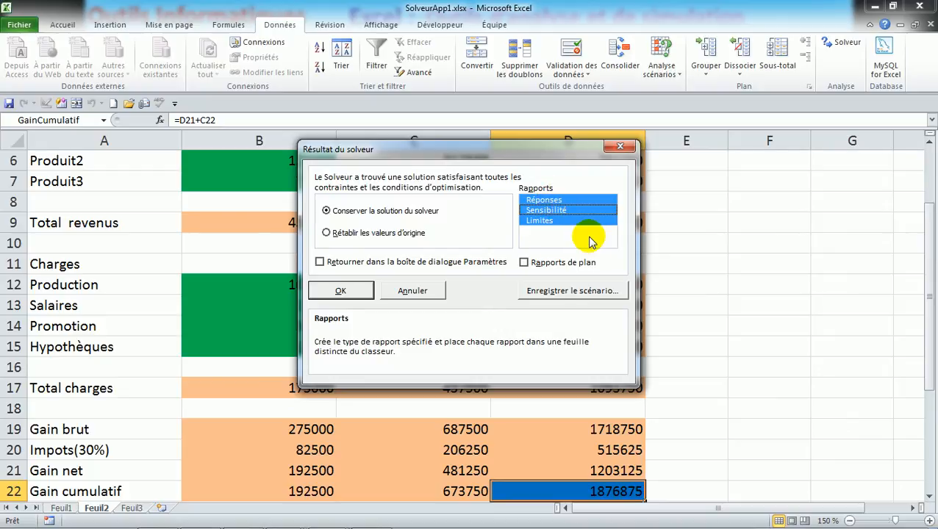
{"action": "left_click", "coordinate": [342, 291]}
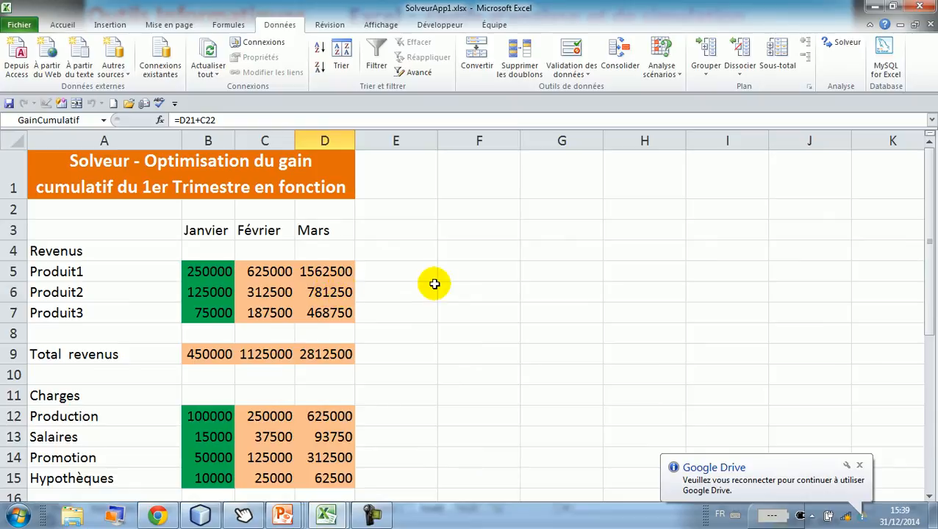
Step: Examine the optimised Janvier revenues in B5:B7, the Taux de croissance in B24 and Mars's cumulative gain in D22
{"action": "left_click", "coordinate": [209, 272]}
{"action": "left_click", "coordinate": [209, 292]}
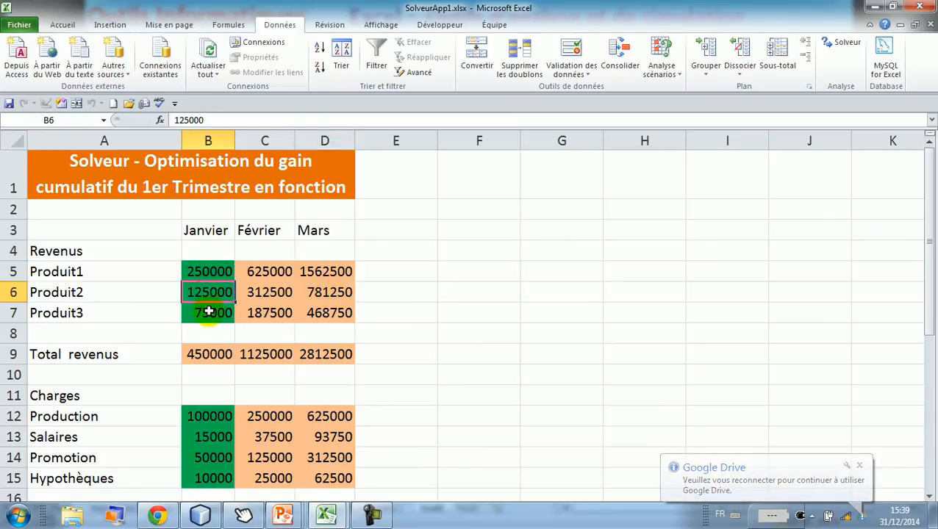
{"action": "left_click", "coordinate": [209, 313]}
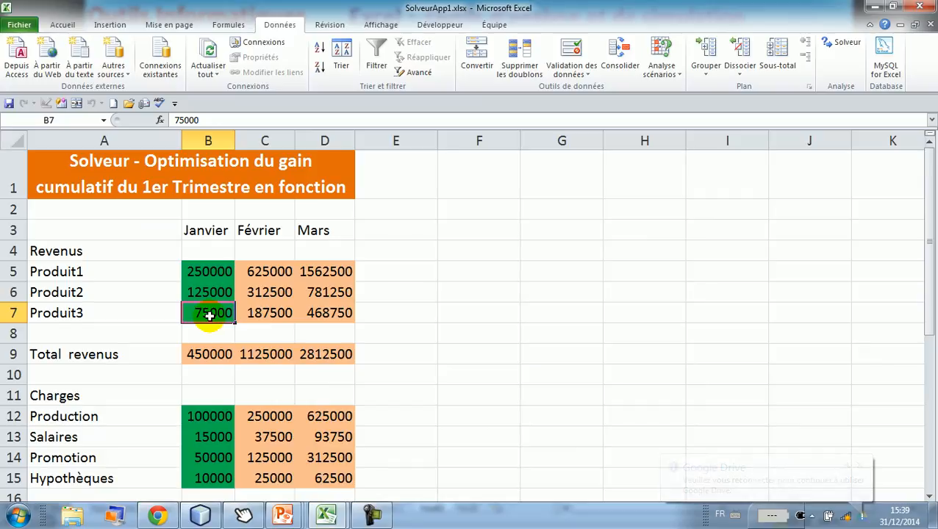
{"action": "key", "text": "Down"}
{"action": "key", "text": "Down"}
{"action": "key", "text": "Down"}
{"action": "key", "text": "Down"}
{"action": "key", "text": "Down"}
{"action": "key", "text": "Down"}
{"action": "key", "text": "Down"}
{"action": "key", "text": "Down"}
{"action": "key", "text": "Down"}
{"action": "key", "text": "Down"}
{"action": "key", "text": "Down"}
{"action": "key", "text": "Down"}
{"action": "key", "text": "Down"}
{"action": "key", "text": "Down"}
{"action": "key", "text": "Down"}
{"action": "key", "text": "Down"}
{"action": "key", "text": "Down"}
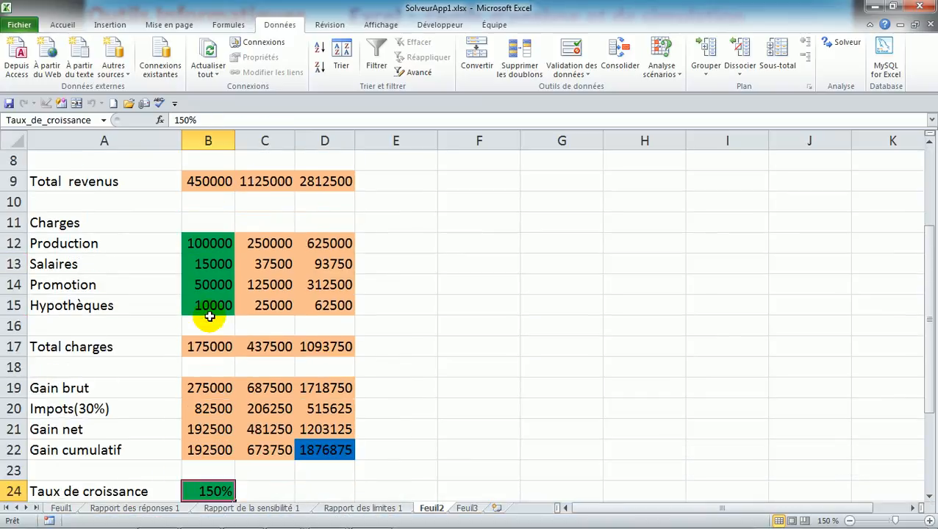
{"action": "key", "text": "Up"}
{"action": "key", "text": "Down"}
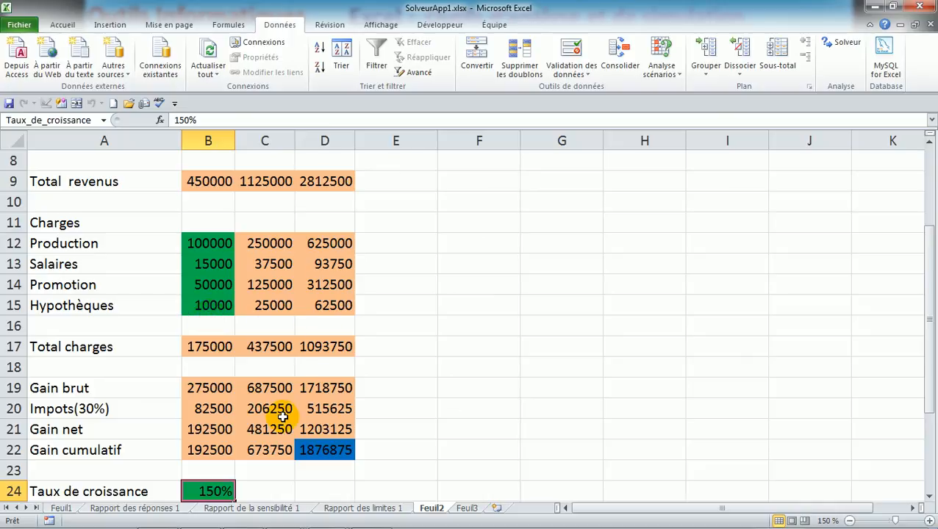
{"action": "left_click", "coordinate": [326, 451]}
{"action": "mouse_move", "coordinate": [700, 523]}
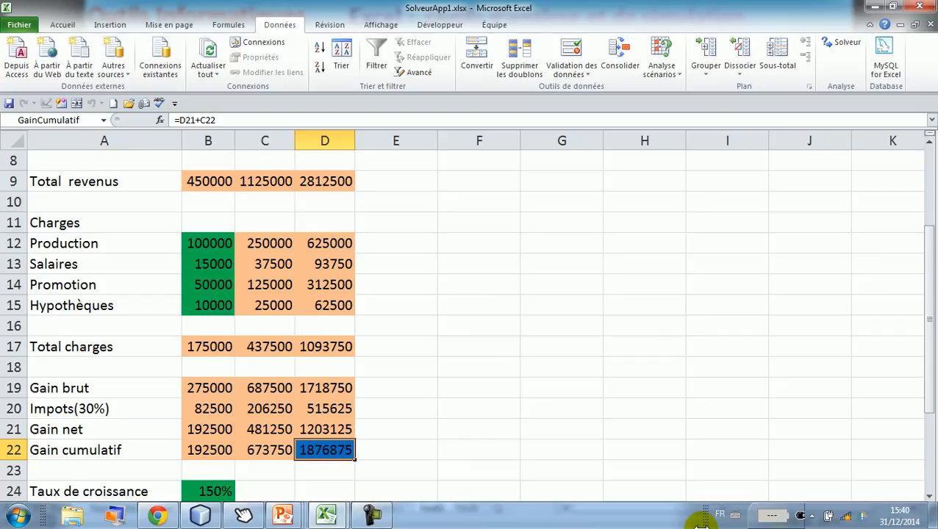
Step: Run the Solver to minimise GainCumulatif, keep its solution, and check the Taux de croissance in B24 and the cumulative gain in D22
{"action": "left_click", "coordinate": [842, 47]}
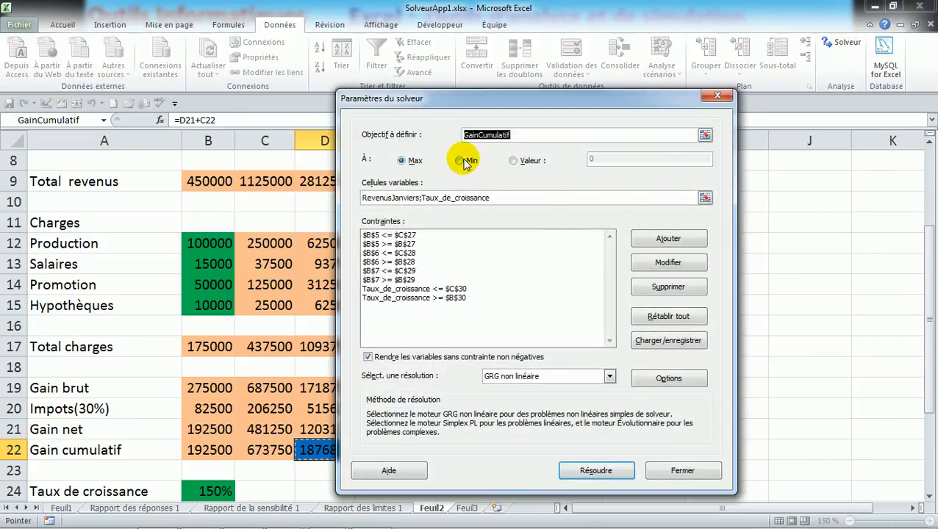
{"action": "left_click", "coordinate": [458, 161]}
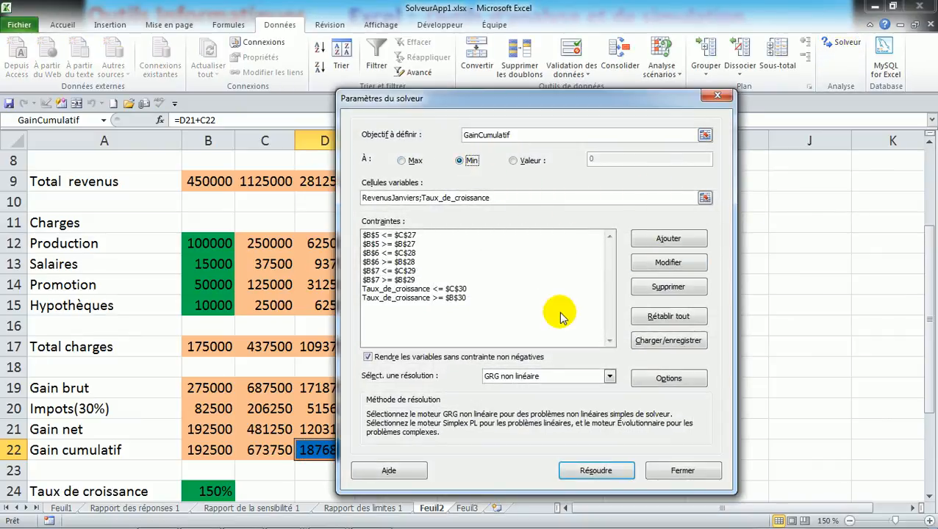
{"action": "left_click", "coordinate": [609, 471]}
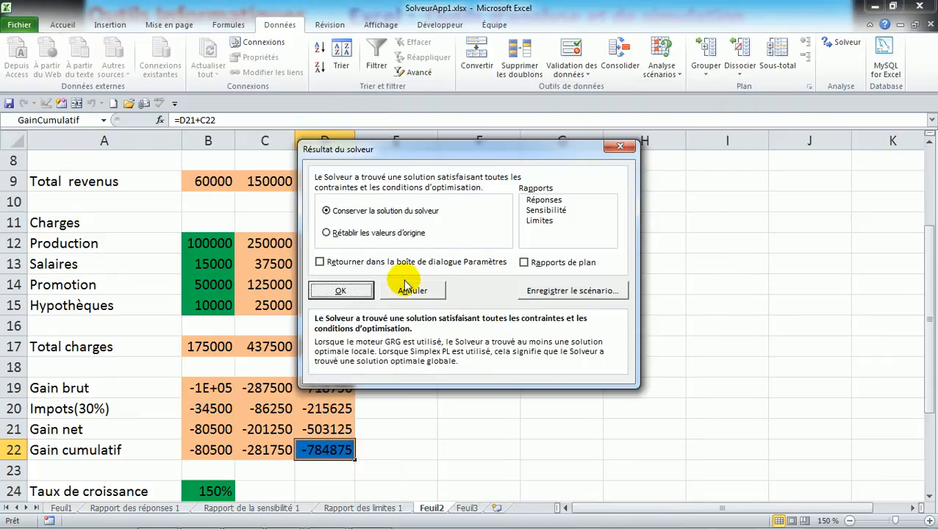
{"action": "left_click", "coordinate": [340, 291]}
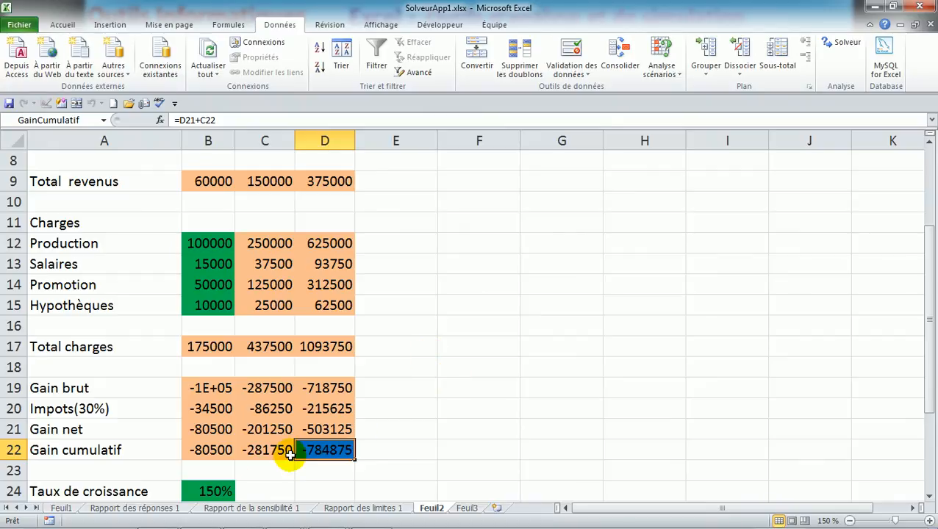
{"action": "left_click", "coordinate": [210, 492]}
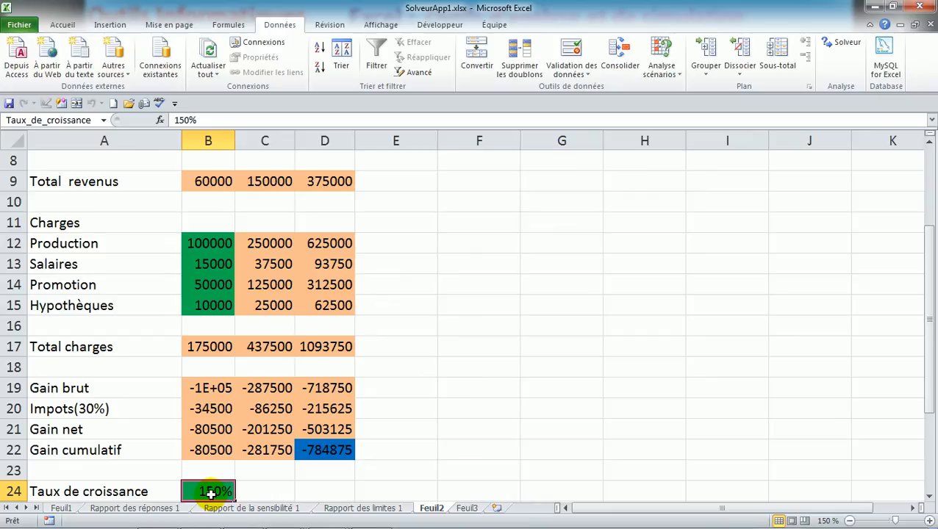
{"action": "left_click", "coordinate": [324, 450]}
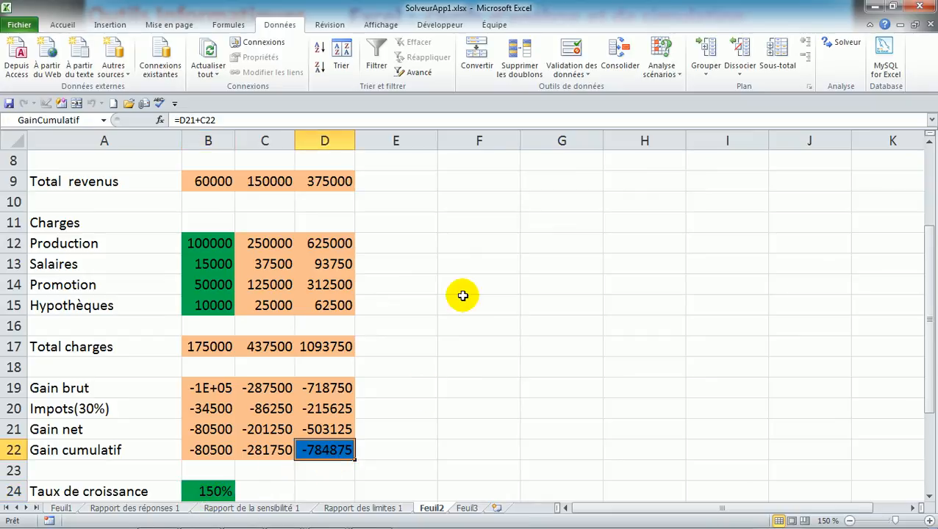
Step: Review the two Solver constraints on Taux_de_croissance, >= $B$30 and <= $C$30, against the Plafond limits without changing them
{"action": "left_click_drag", "start_coordinate": [927, 391], "coordinate": [927, 436]}
{"action": "left_click_drag", "start_coordinate": [929, 301], "coordinate": [912, 446]}
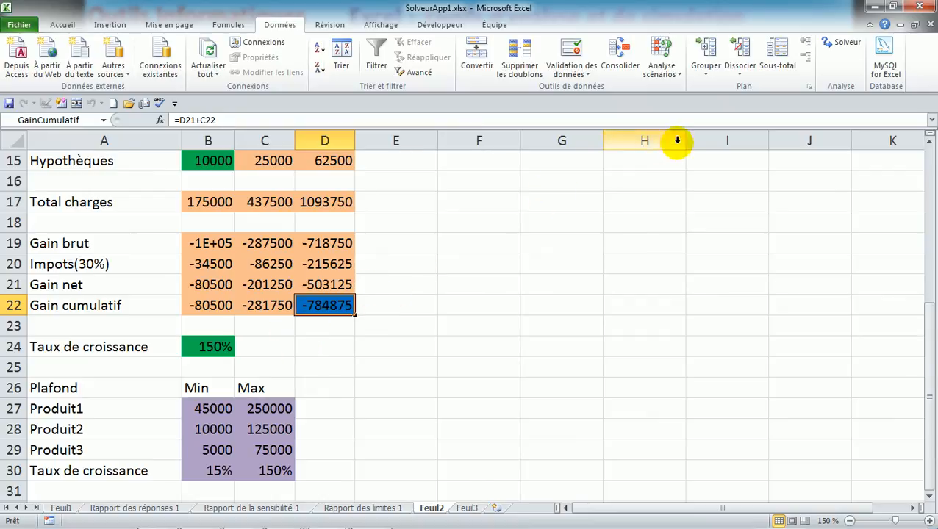
{"action": "left_click", "coordinate": [863, 44]}
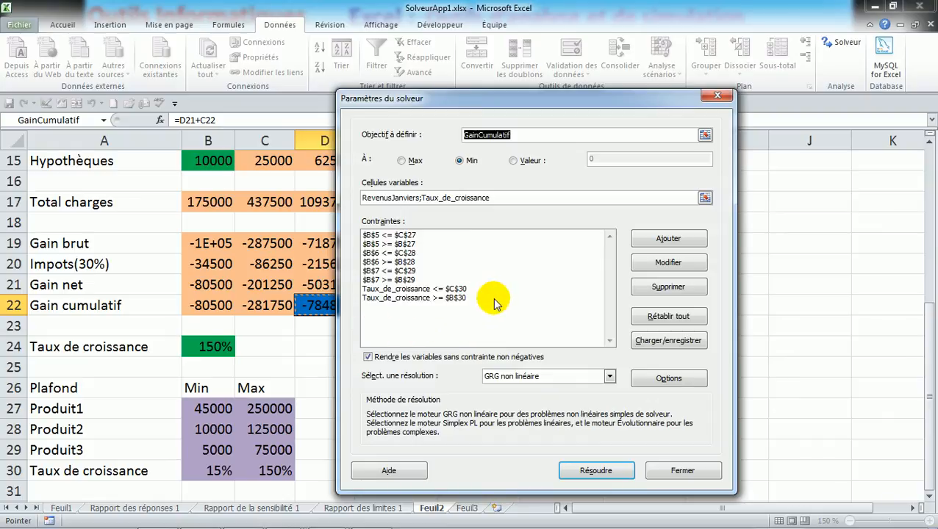
{"action": "left_click", "coordinate": [456, 298]}
{"action": "left_click", "coordinate": [687, 265]}
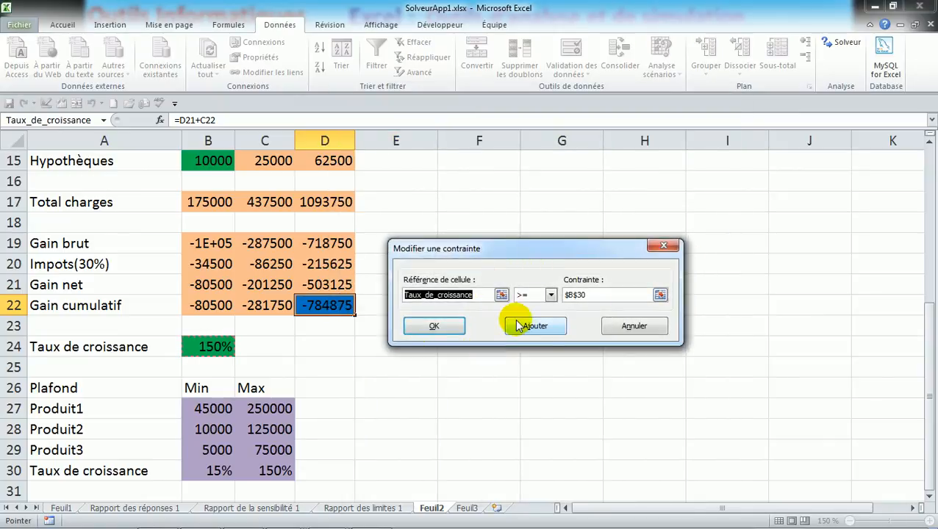
{"action": "left_click", "coordinate": [597, 295]}
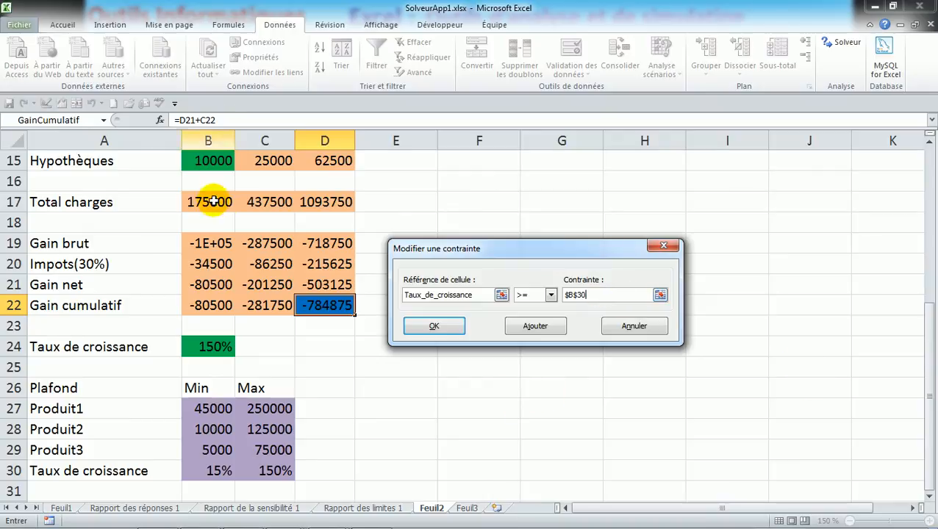
{"action": "left_click", "coordinate": [544, 328]}
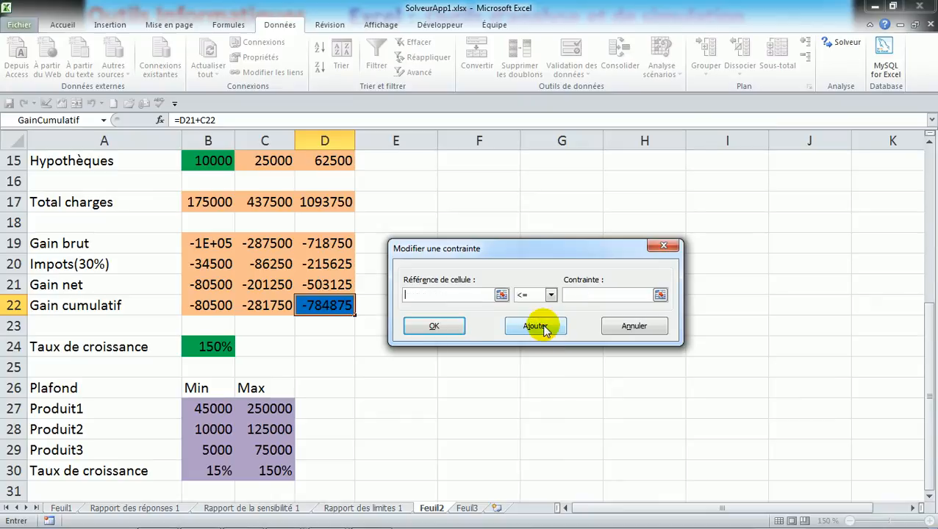
{"action": "left_click", "coordinate": [637, 326]}
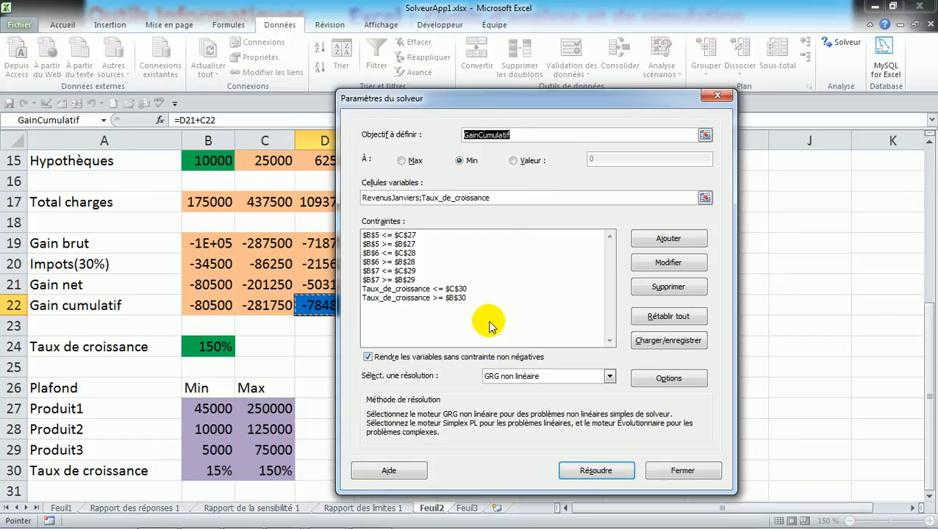
{"action": "left_click", "coordinate": [443, 289]}
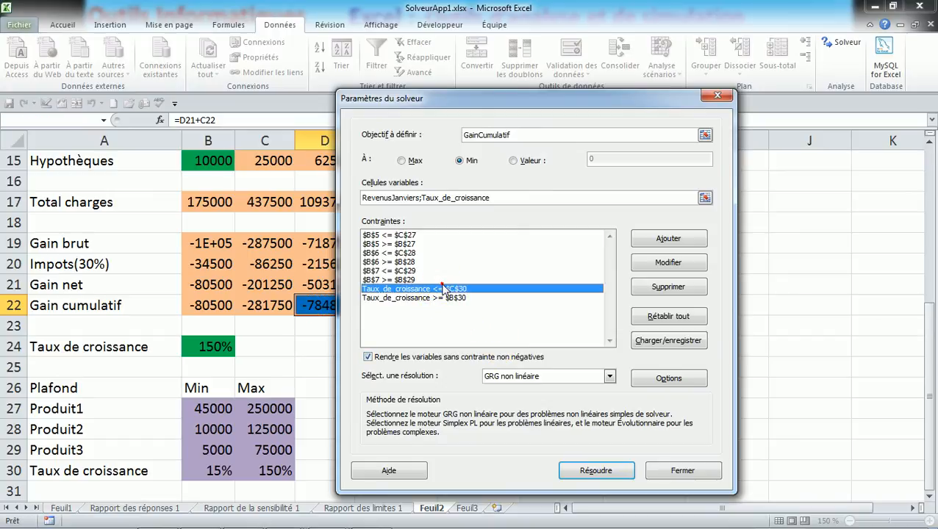
{"action": "left_click", "coordinate": [667, 261]}
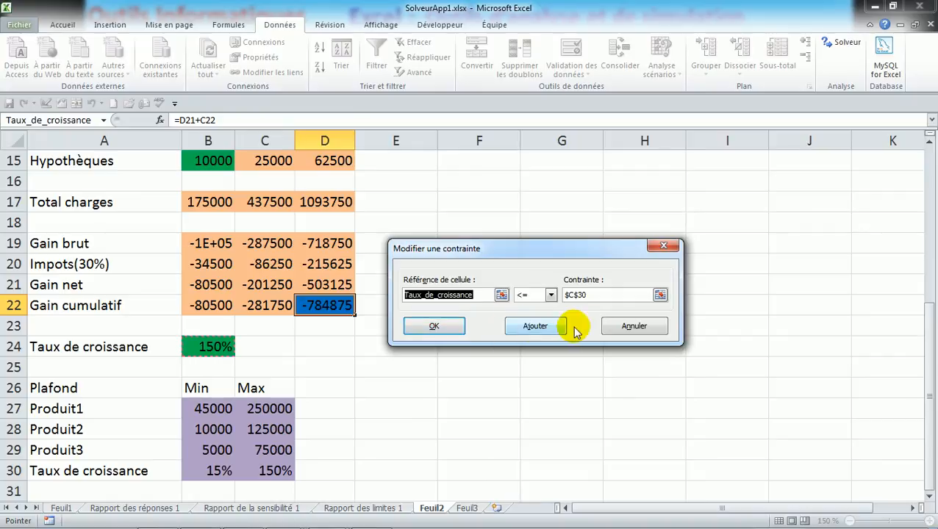
{"action": "left_click", "coordinate": [446, 329]}
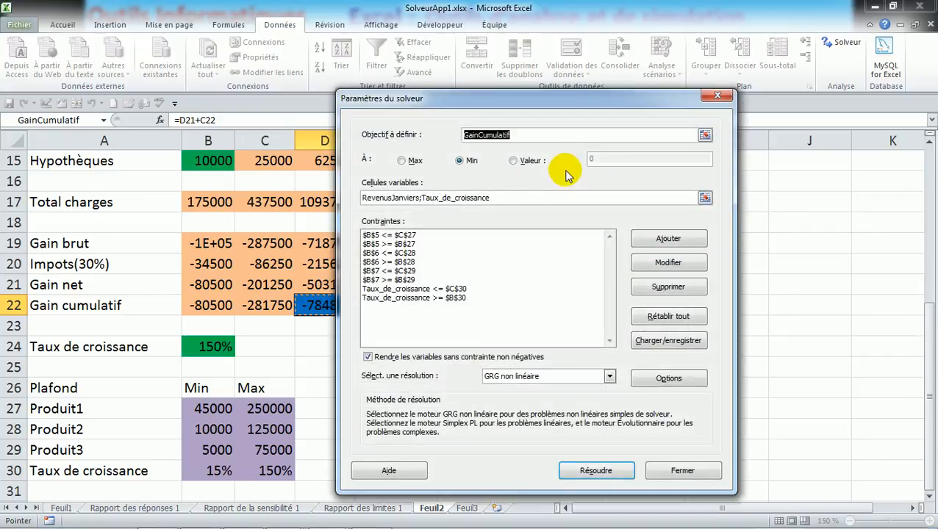
Step: Check the Solver's objective and variable cells, and close its parameters without solving
{"action": "left_click", "coordinate": [526, 137]}
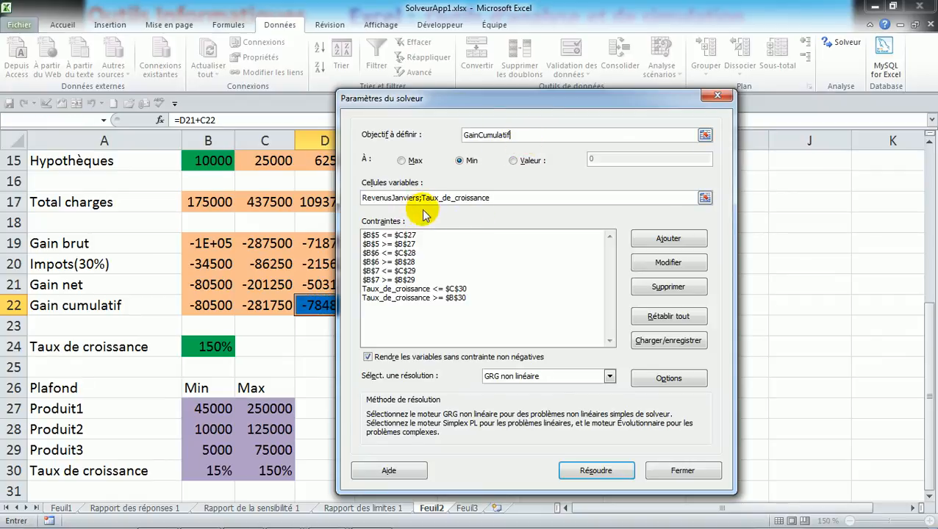
{"action": "left_click", "coordinate": [513, 198]}
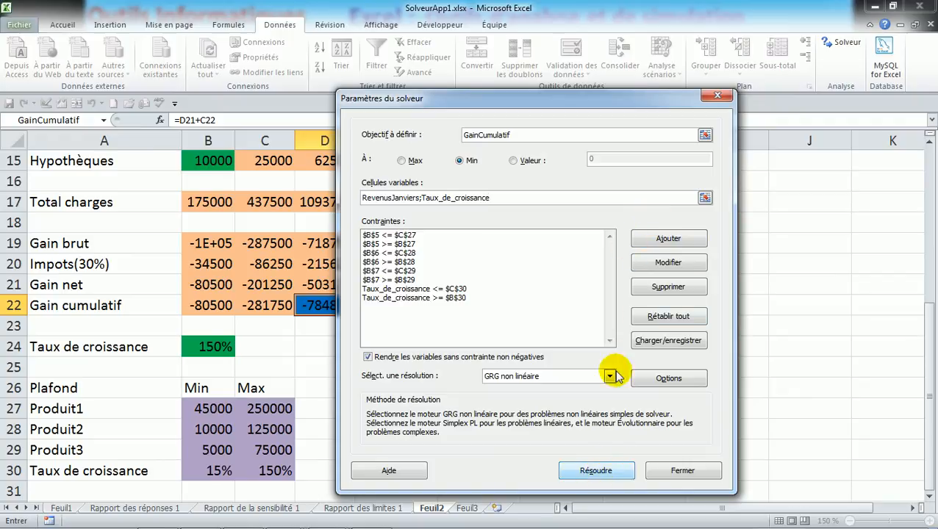
{"action": "left_click", "coordinate": [674, 469]}
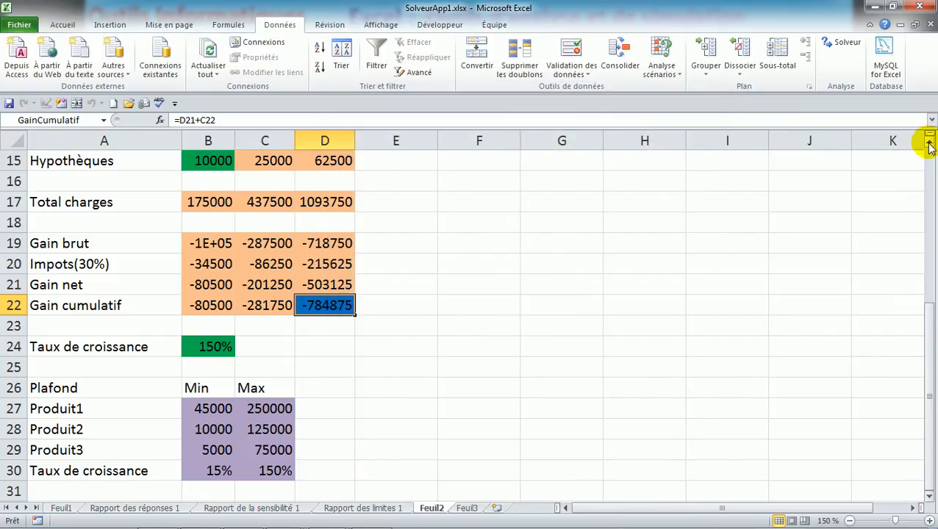
Step: Examine the minimised Janvier revenues in B5:B7 together with the charges, gains and Plafond limits on Feuil2
{"action": "left_click", "coordinate": [930, 142]}
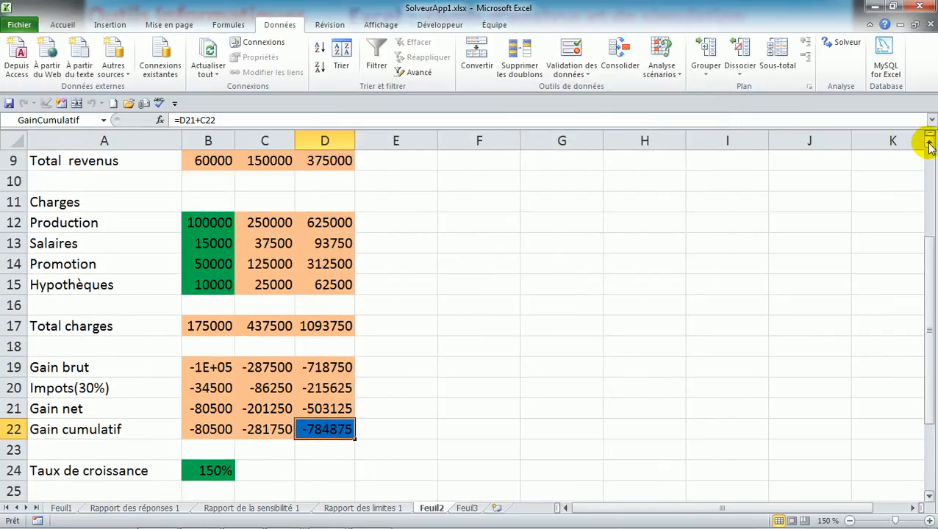
{"action": "left_click", "coordinate": [929, 144]}
{"action": "left_click", "coordinate": [930, 143]}
{"action": "left_click", "coordinate": [930, 143]}
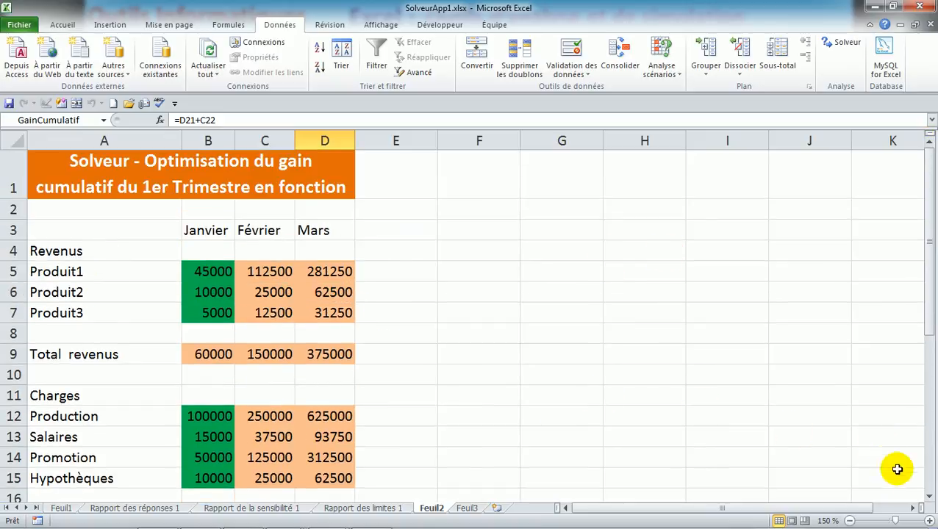
{"action": "left_click", "coordinate": [928, 496]}
{"action": "left_click", "coordinate": [928, 497]}
{"action": "left_click", "coordinate": [928, 496]}
{"action": "left_click", "coordinate": [928, 496]}
{"action": "left_click", "coordinate": [928, 496]}
{"action": "left_click", "coordinate": [928, 497]}
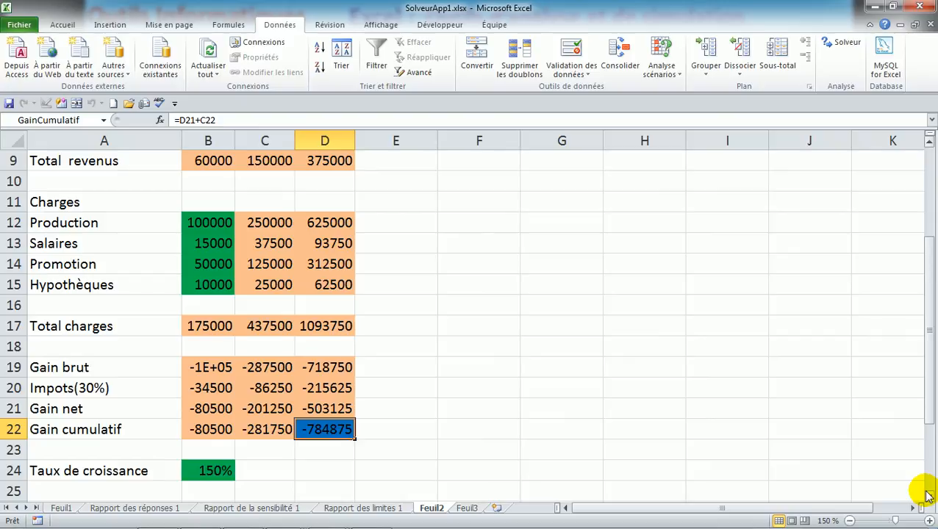
{"action": "key", "text": "Up"}
{"action": "key", "text": "Up"}
{"action": "key", "text": "Up"}
{"action": "key", "text": "Up"}
{"action": "key", "text": "Up"}
{"action": "key", "text": "Up"}
{"action": "key", "text": "Up"}
{"action": "key", "text": "Up"}
{"action": "key", "text": "Up"}
{"action": "key", "text": "Up"}
{"action": "key", "text": "Up"}
{"action": "key", "text": "Up"}
{"action": "key", "text": "Up"}
{"action": "key", "text": "Up"}
{"action": "key", "text": "Up"}
{"action": "key", "text": "Up"}
{"action": "key", "text": "Up"}
{"action": "key", "text": "Up"}
{"action": "key", "text": "Up"}
{"action": "key", "text": "Up"}
{"action": "key", "text": "Up"}
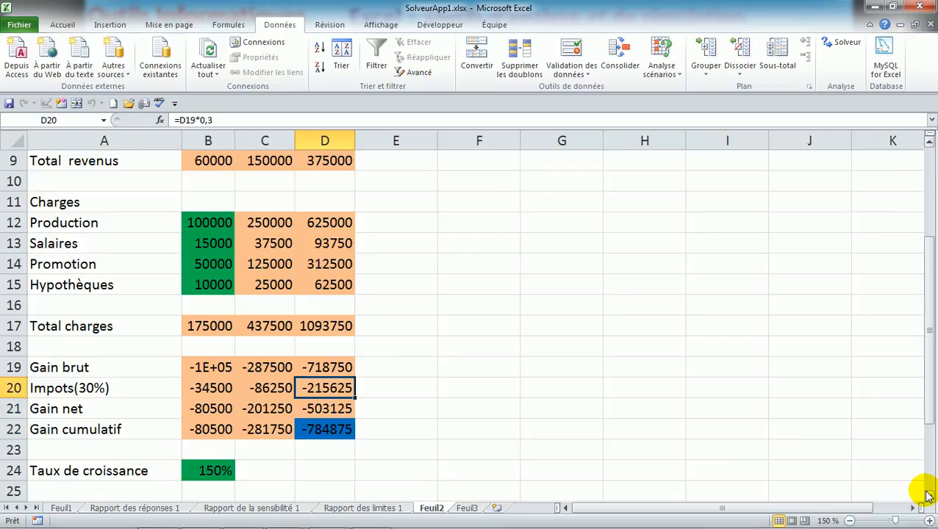
{"action": "key", "text": "Down"}
{"action": "key", "text": "Down"}
{"action": "key", "text": "Down"}
{"action": "key", "text": "Down"}
{"action": "key", "text": "Down"}
{"action": "key", "text": "Down"}
{"action": "key", "text": "Down"}
{"action": "key", "text": "Down"}
{"action": "key", "text": "Down"}
{"action": "key", "text": "Down"}
{"action": "key", "text": "Down"}
{"action": "key", "text": "Down"}
{"action": "key", "text": "Down"}
{"action": "key", "text": "Down"}
{"action": "key", "text": "Down"}
{"action": "key", "text": "Down"}
{"action": "key", "text": "Down"}
{"action": "key", "text": "Down"}
{"action": "key", "text": "Down"}
{"action": "key", "text": "Down"}
{"action": "key", "text": "Down"}
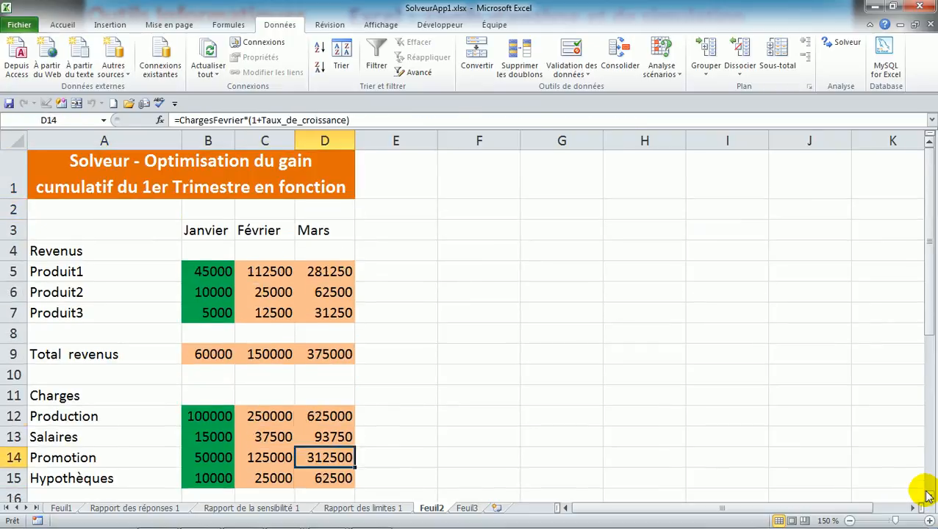
{"action": "key", "text": "Down"}
{"action": "key", "text": "Up"}
{"action": "key", "text": "Up"}
{"action": "key", "text": "Up"}
{"action": "key", "text": "Up"}
{"action": "key", "text": "Up"}
{"action": "key", "text": "Up"}
{"action": "key", "text": "Up"}
{"action": "key", "text": "Up"}
{"action": "key", "text": "Up"}
{"action": "key", "text": "Up"}
{"action": "key", "text": "Up"}
{"action": "key", "text": "Up"}
{"action": "key", "text": "Up"}
{"action": "key", "text": "Up"}
{"action": "key", "text": "Up"}
{"action": "key", "text": "Up"}
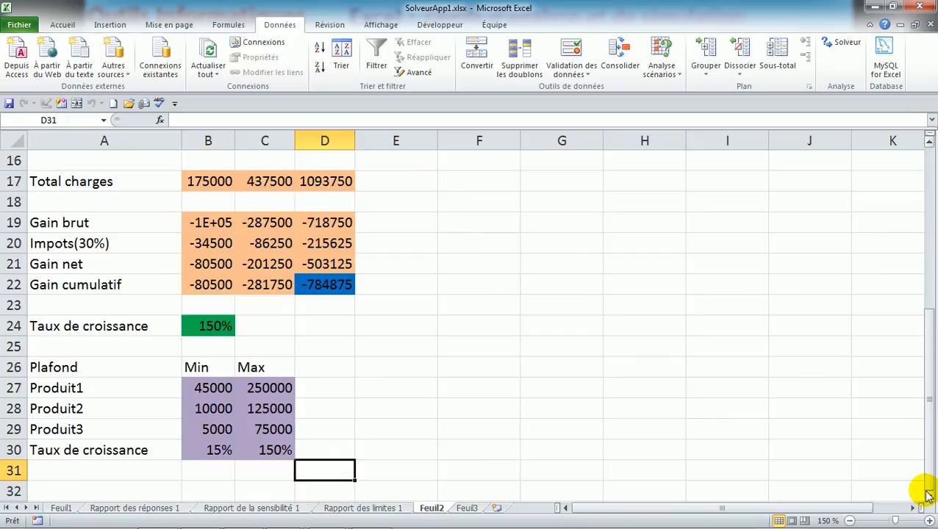
{"action": "key", "text": "Down"}
{"action": "key", "text": "Down"}
{"action": "key", "text": "Down"}
{"action": "key", "text": "Down"}
{"action": "key", "text": "Down"}
{"action": "key", "text": "Down"}
{"action": "key", "text": "Down"}
{"action": "key", "text": "Down"}
{"action": "key", "text": "Down"}
{"action": "key", "text": "Down"}
{"action": "key", "text": "Down"}
{"action": "key", "text": "Down"}
{"action": "key", "text": "Down"}
{"action": "key", "text": "Down"}
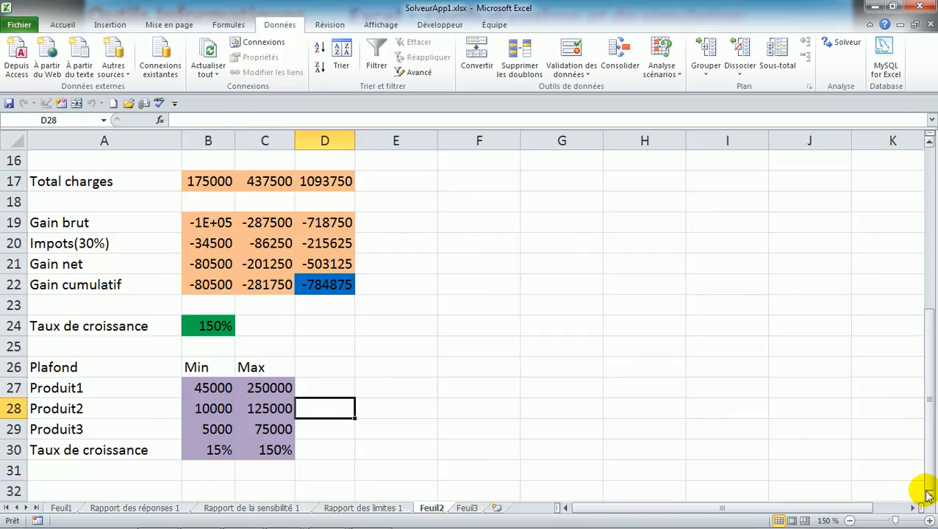
Step: Set the Taux de croissance in B24 to 15%
{"action": "key", "text": "Up"}
{"action": "key", "text": "Up"}
{"action": "key", "text": "Up"}
{"action": "key", "text": "Up"}
{"action": "key", "text": "Up"}
{"action": "key", "text": "Up"}
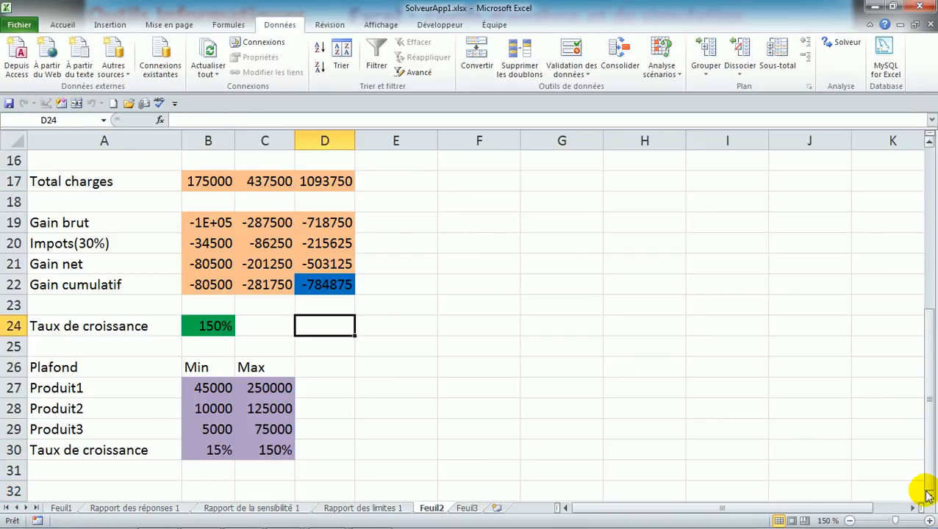
{"action": "key", "text": "Left"}
{"action": "key", "text": "Left"}
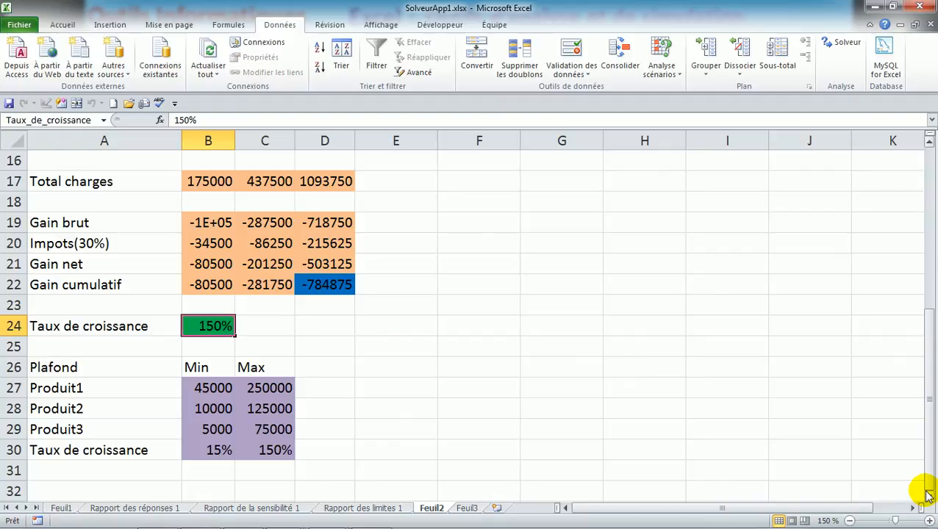
{"action": "type", "text": "15"}
{"action": "key", "text": "Return"}
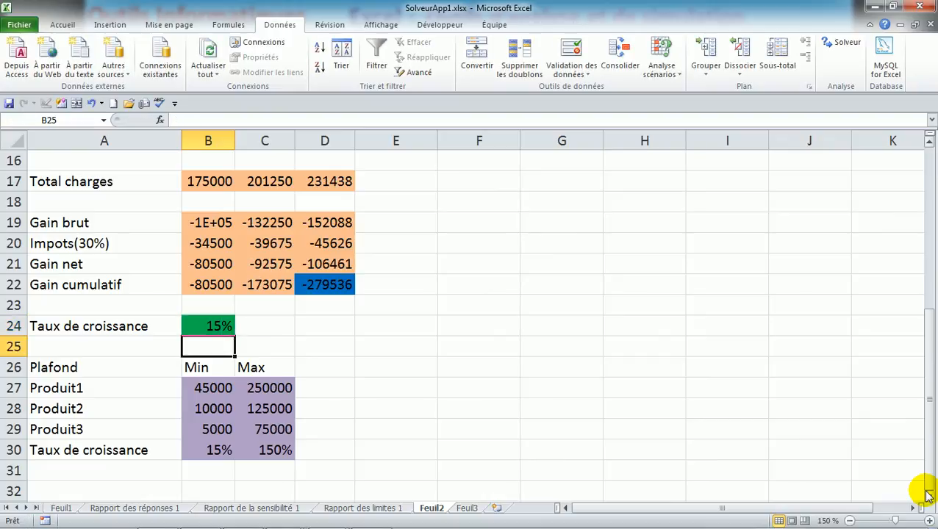
Step: Examine the recalculated revenues, charges and gains, ending on Mars's cumulative gain in D22
{"action": "key", "text": "Up"}
{"action": "key", "text": "Up"}
{"action": "key", "text": "Up"}
{"action": "key", "text": "Up"}
{"action": "key", "text": "Up"}
{"action": "key", "text": "Up"}
{"action": "key", "text": "Up"}
{"action": "key", "text": "Up"}
{"action": "key", "text": "Up"}
{"action": "key", "text": "Up"}
{"action": "key", "text": "Up"}
{"action": "key", "text": "Up"}
{"action": "key", "text": "Up"}
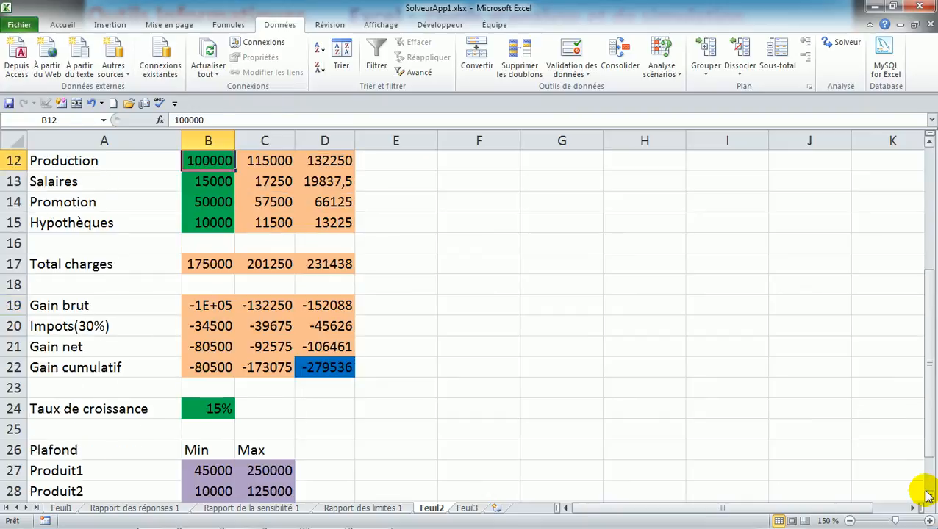
{"action": "key", "text": "ctrl+Home"}
{"action": "key", "text": "Down"}
{"action": "key", "text": "Down"}
{"action": "key", "text": "Down"}
{"action": "key", "text": "Down"}
{"action": "key", "text": "Down"}
{"action": "key", "text": "Down"}
{"action": "key", "text": "Down"}
{"action": "key", "text": "Down"}
{"action": "key", "text": "Down"}
{"action": "key", "text": "Down"}
{"action": "key", "text": "Down"}
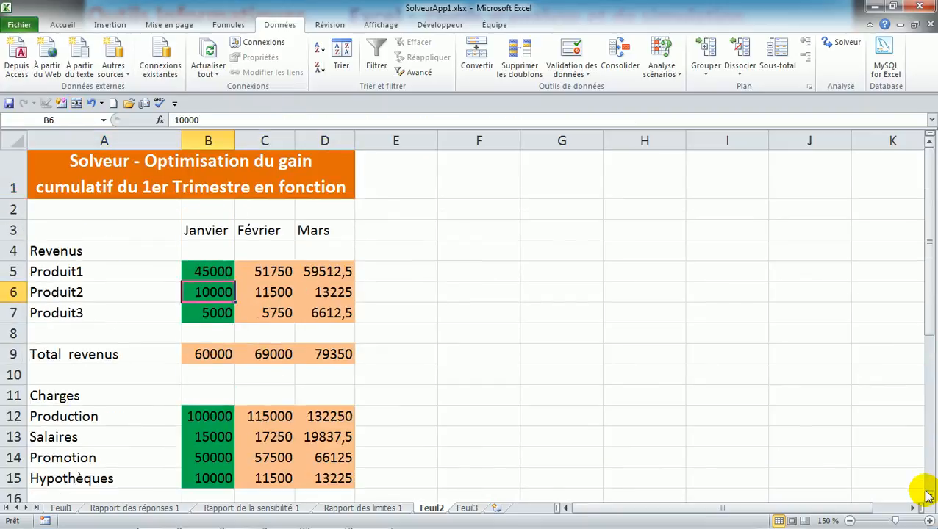
{"action": "key", "text": "Down"}
{"action": "key", "text": "Down"}
{"action": "key", "text": "Down"}
{"action": "key", "text": "Down"}
{"action": "key", "text": "Down"}
{"action": "key", "text": "Down"}
{"action": "key", "text": "Down"}
{"action": "key", "text": "Down"}
{"action": "key", "text": "Down"}
{"action": "key", "text": "Down"}
{"action": "key", "text": "Down"}
{"action": "key", "text": "Down"}
{"action": "key", "text": "Up"}
{"action": "key", "text": "Up"}
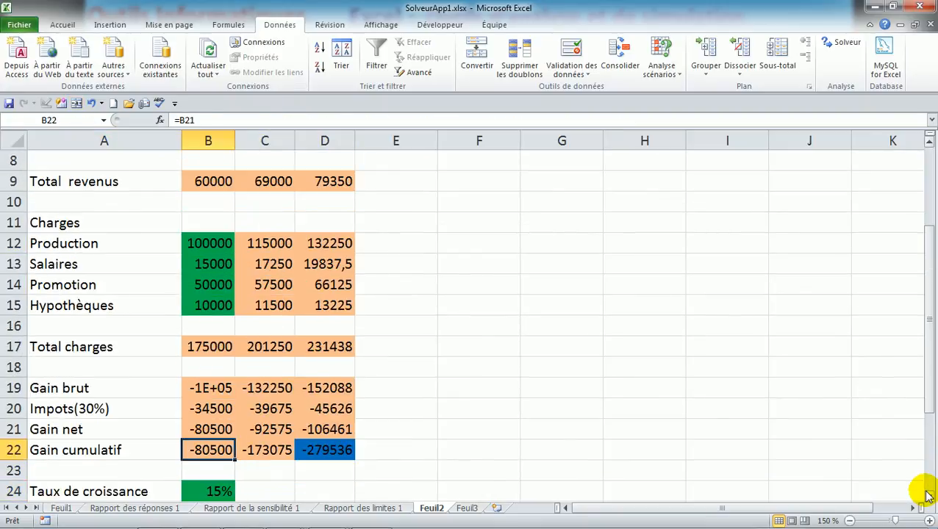
{"action": "key", "text": "Right"}
{"action": "key", "text": "Right"}
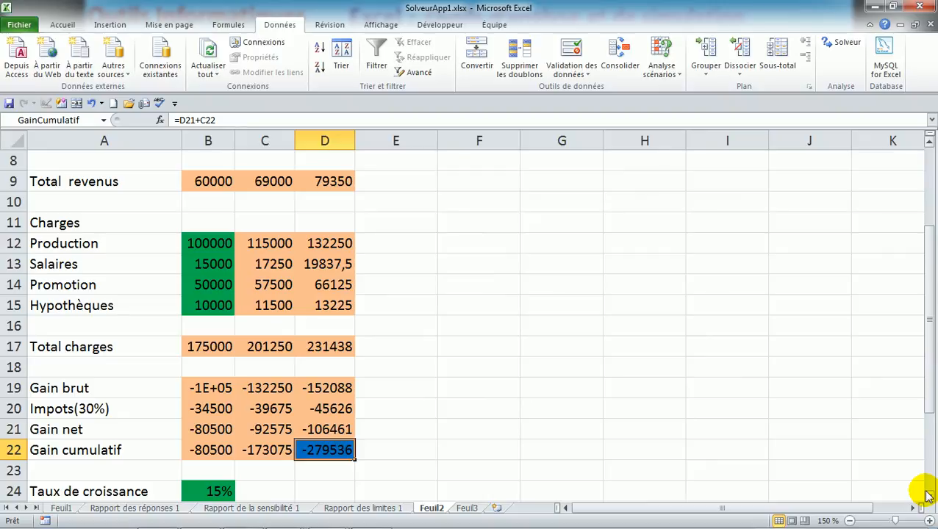
Step: Review the Solver parameters, close them without solving, and select the Taux de croissance cell B24
{"action": "left_click", "coordinate": [845, 42]}
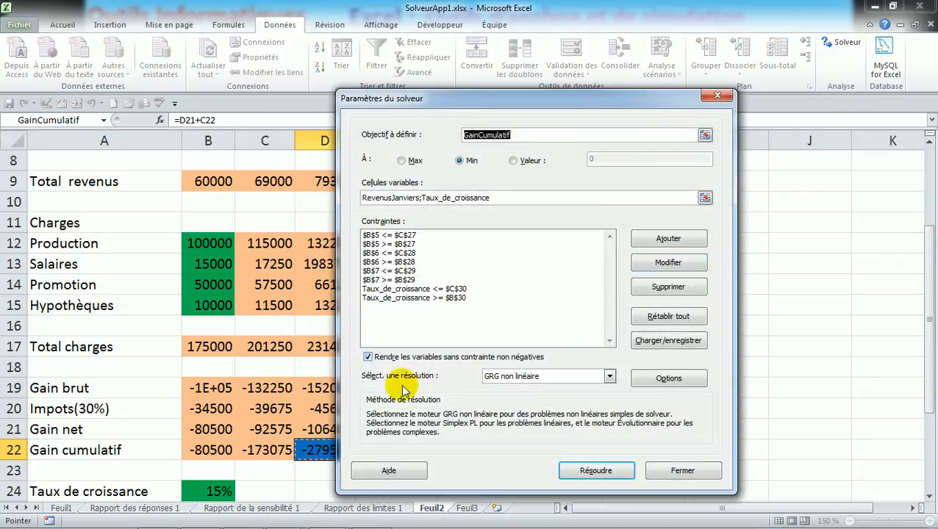
{"action": "left_click", "coordinate": [688, 472]}
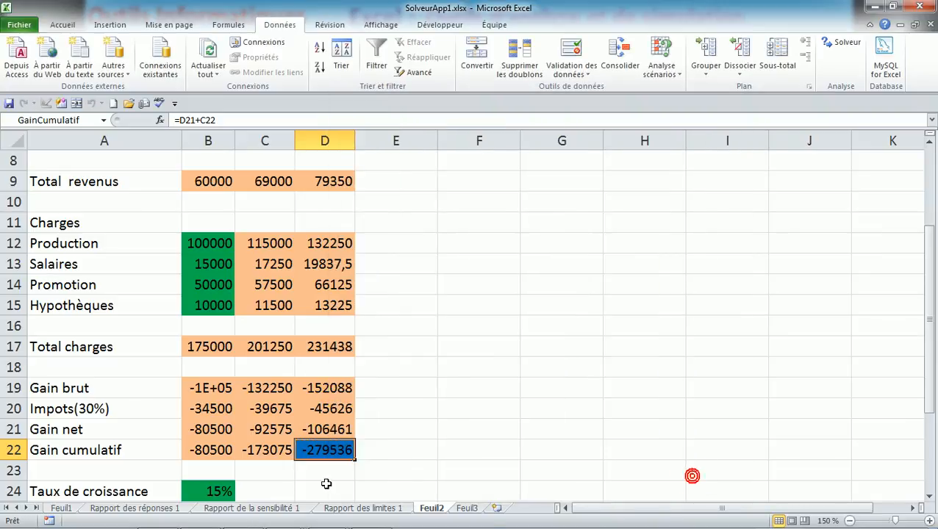
{"action": "left_click", "coordinate": [216, 492]}
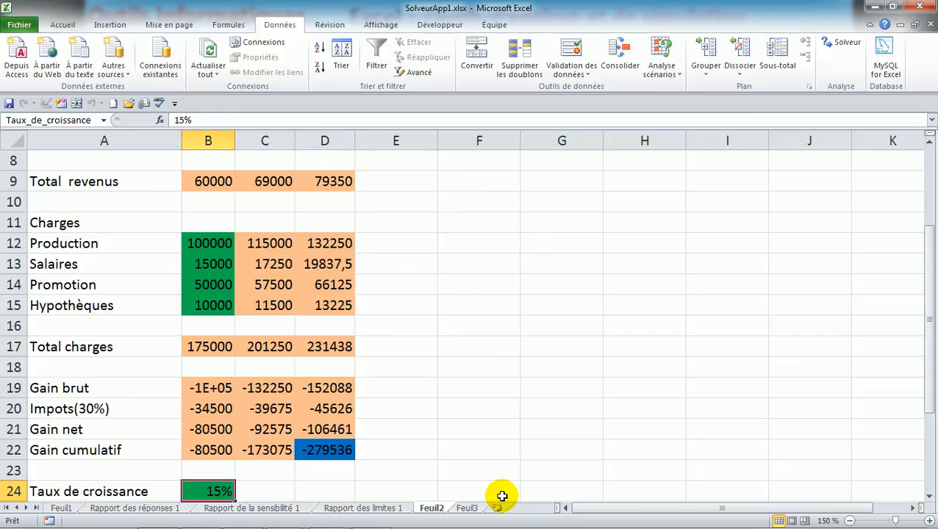
Step: Set the Taux de croissance in B24 to 30%
{"action": "type", "text": "30"}
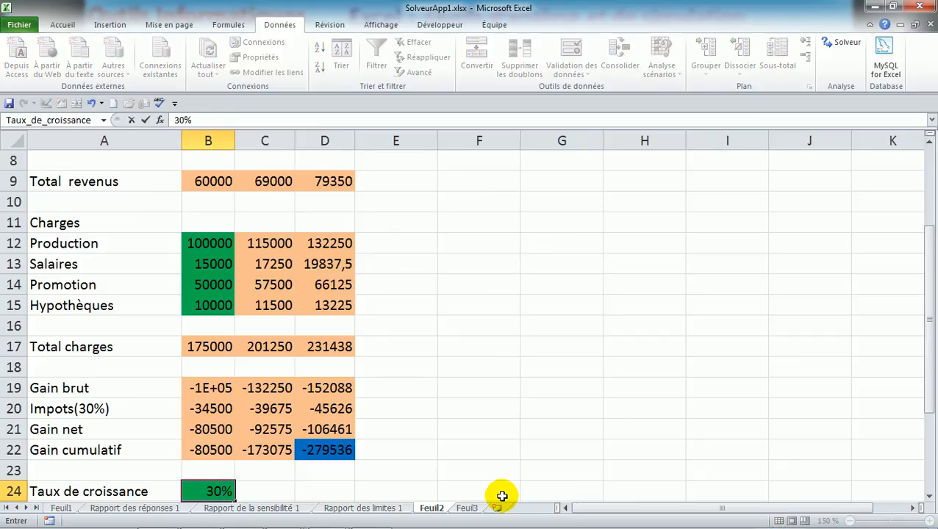
{"action": "key", "text": "Up"}
{"action": "key", "text": "Up"}
{"action": "key", "text": "Up"}
{"action": "key", "text": "Up"}
{"action": "key", "text": "Up"}
{"action": "key", "text": "Up"}
{"action": "key", "text": "Up"}
{"action": "key", "text": "Up"}
{"action": "key", "text": "Up"}
{"action": "key", "text": "Up"}
{"action": "key", "text": "Up"}
{"action": "key", "text": "Up"}
{"action": "key", "text": "Up"}
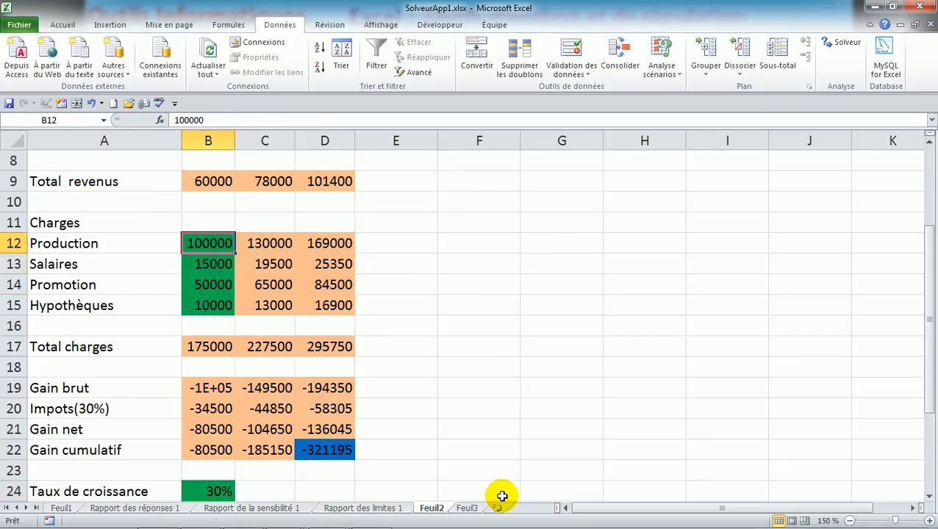
Step: Set the Janvier revenues in B5:B7 to 60000 for Produit1, 20000 for Produit2 and 10000 for Produit3
{"action": "key", "text": "ctrl+Home"}
{"action": "key", "text": "Down"}
{"action": "key", "text": "Right"}
{"action": "key", "text": "Down"}
{"action": "key", "text": "Down"}
{"action": "key", "text": "Down"}
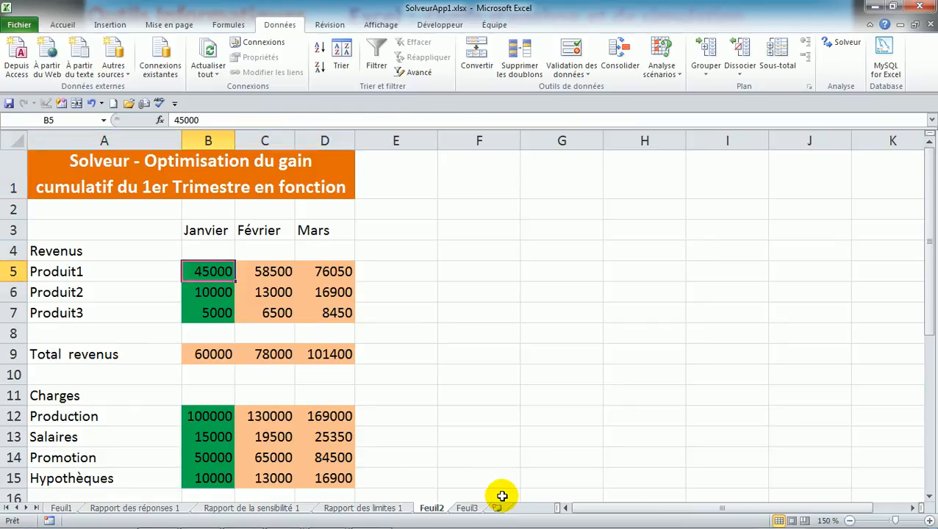
{"action": "type", "text": "60000"}
{"action": "key", "text": "Return"}
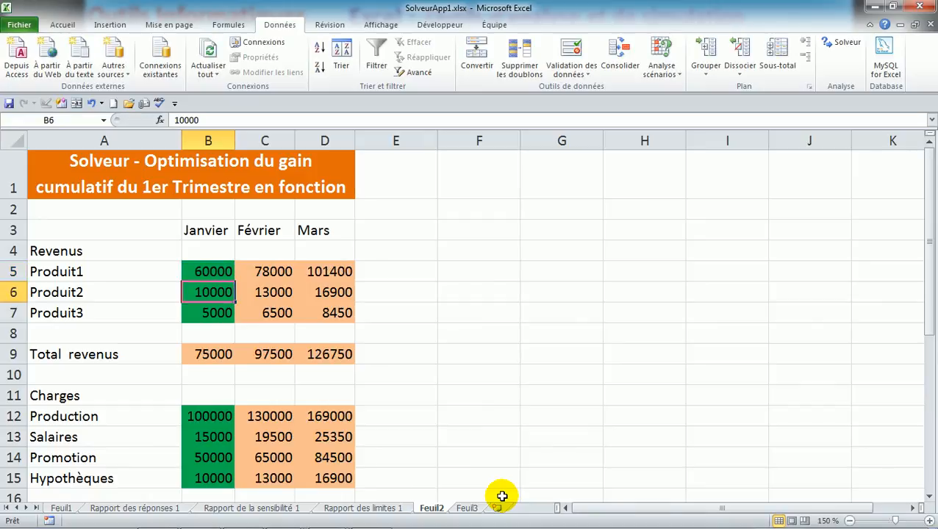
{"action": "type", "text": "20000"}
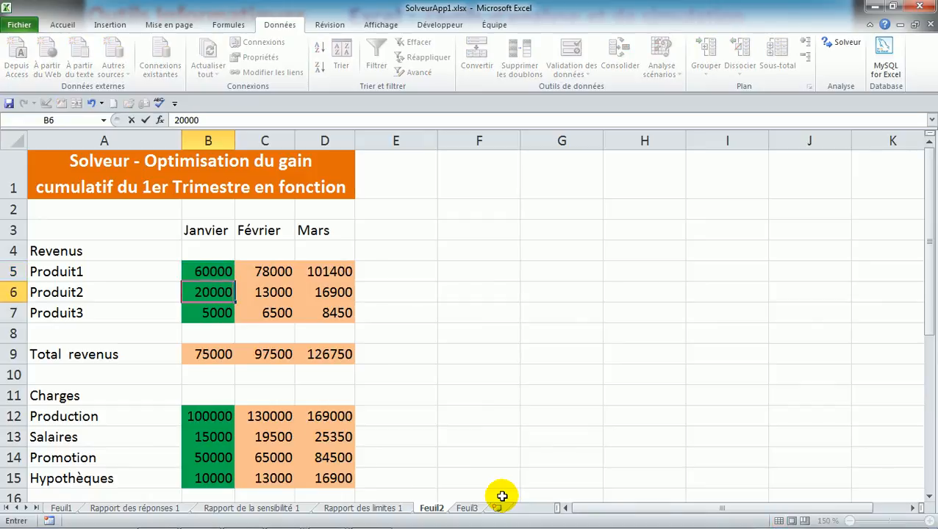
{"action": "key", "text": "Return"}
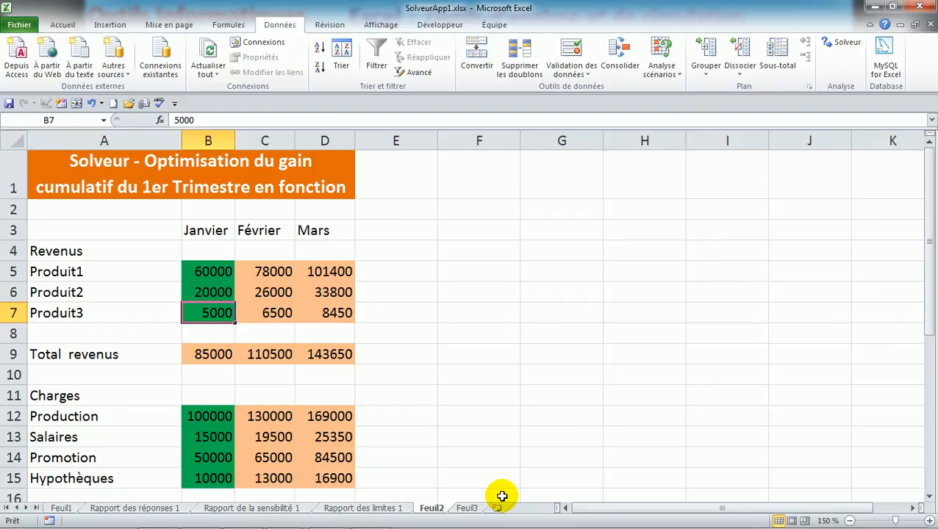
{"action": "type", "text": "10000"}
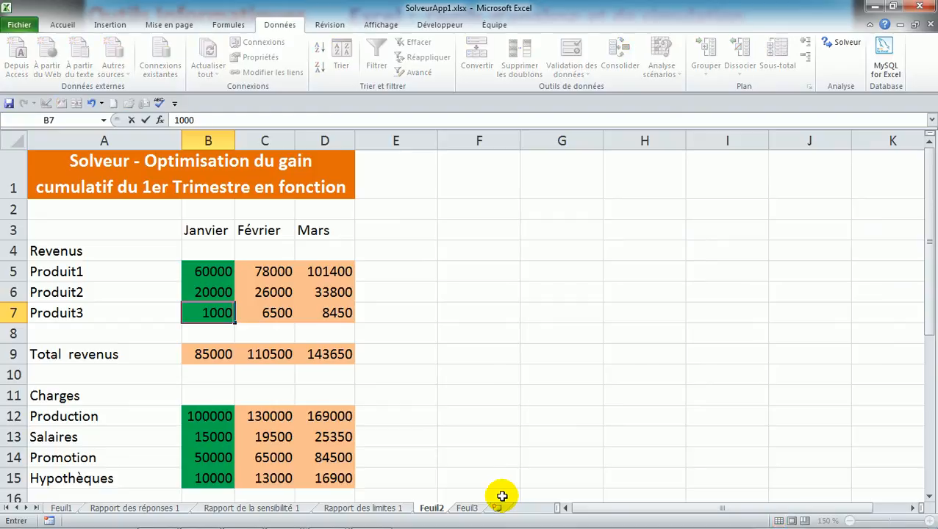
{"action": "key", "text": "Return"}
Step: Examine the recalculated total revenues, charges and gains down to the cumulative gain row and the Taux de croissance
{"action": "key", "text": "Return"}
{"action": "key", "text": "Down"}
{"action": "key", "text": "Down"}
{"action": "key", "text": "Down"}
{"action": "key", "text": "Down"}
{"action": "key", "text": "Down"}
{"action": "key", "text": "Down"}
{"action": "key", "text": "Down"}
{"action": "key", "text": "Down"}
{"action": "key", "text": "Down"}
{"action": "key", "text": "Down"}
{"action": "key", "text": "Down"}
{"action": "key", "text": "Down"}
{"action": "key", "text": "Down"}
{"action": "key", "text": "Down"}
{"action": "key", "text": "Down"}
{"action": "key", "text": "Down"}
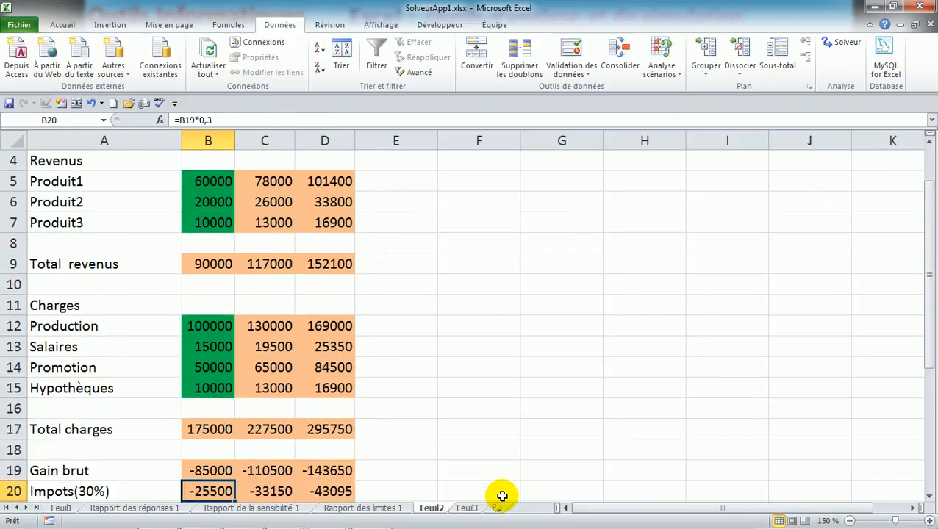
{"action": "key", "text": "Up"}
{"action": "key", "text": "Up"}
{"action": "key", "text": "Up"}
{"action": "key", "text": "Up"}
{"action": "key", "text": "Up"}
{"action": "key", "text": "Up"}
{"action": "key", "text": "Up"}
{"action": "key", "text": "Up"}
{"action": "key", "text": "Up"}
{"action": "key", "text": "Up"}
{"action": "key", "text": "Up"}
{"action": "key", "text": "Up"}
{"action": "key", "text": "Up"}
{"action": "key", "text": "Up"}
{"action": "key", "text": "Up"}
{"action": "key", "text": "Up"}
{"action": "key", "text": "Up"}
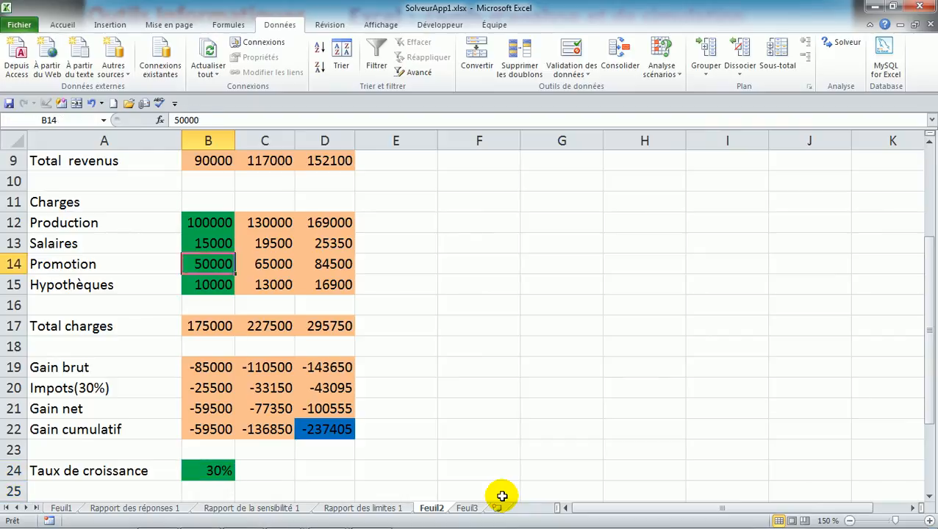
Step: Set Produit1's Janvier revenue in B5 to 100000
{"action": "key", "text": "Up"}
{"action": "key", "text": "Up"}
{"action": "key", "text": "Up"}
{"action": "key", "text": "Up"}
{"action": "key", "text": "Up"}
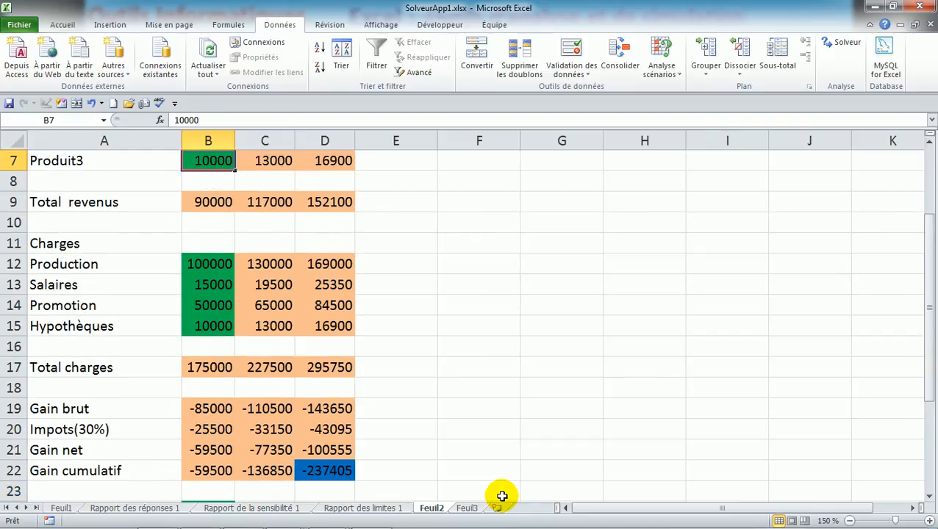
{"action": "key", "text": "Down"}
{"action": "key", "text": "Down"}
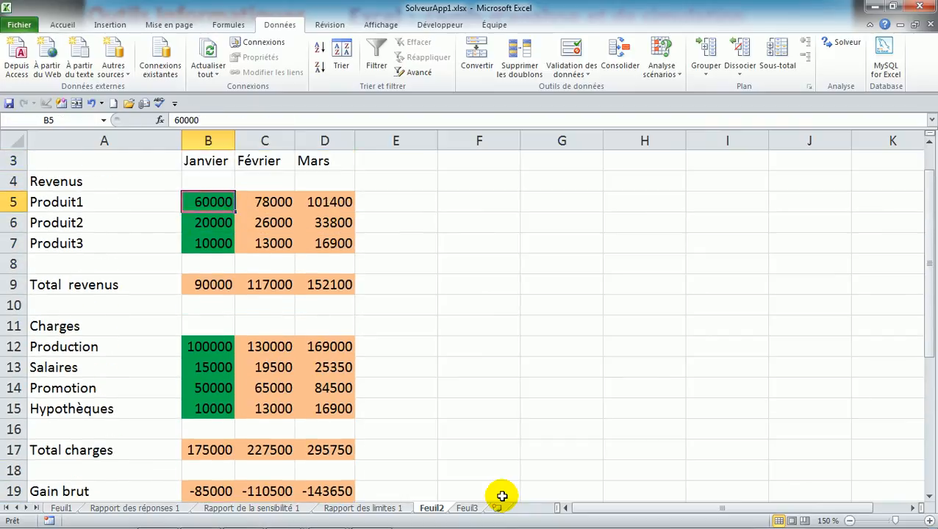
{"action": "key", "text": "Down"}
{"action": "key", "text": "Down"}
{"action": "key", "text": "Up"}
{"action": "key", "text": "Up"}
{"action": "type", "text": "1"}
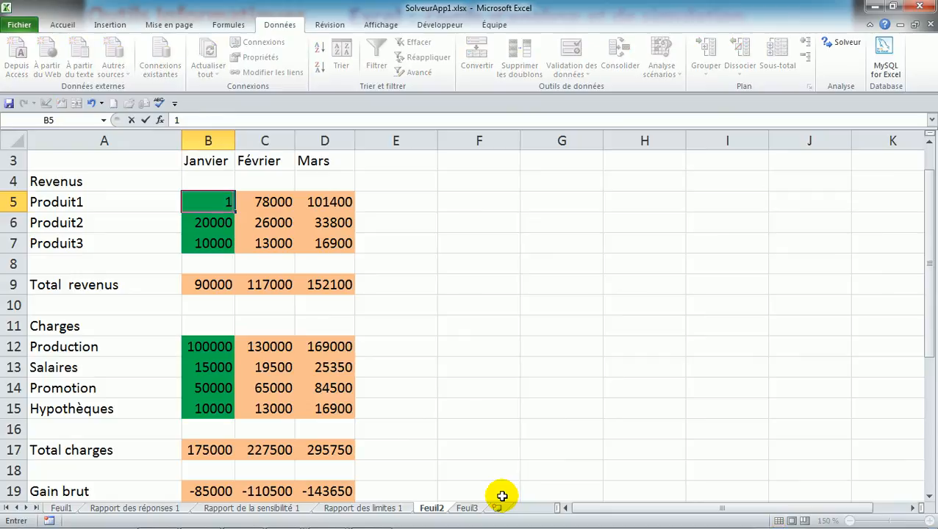
{"action": "type", "text": "00000"}
{"action": "key", "text": "Return"}
Step: Examine how the higher Produit1 revenue affects the gross, net and cumulative gains, and check the Plafond limits below
{"action": "key", "text": "Down"}
{"action": "key", "text": "Down"}
{"action": "key", "text": "Down"}
{"action": "key", "text": "Down"}
{"action": "key", "text": "Down"}
{"action": "key", "text": "Down"}
{"action": "key", "text": "Down"}
{"action": "key", "text": "Down"}
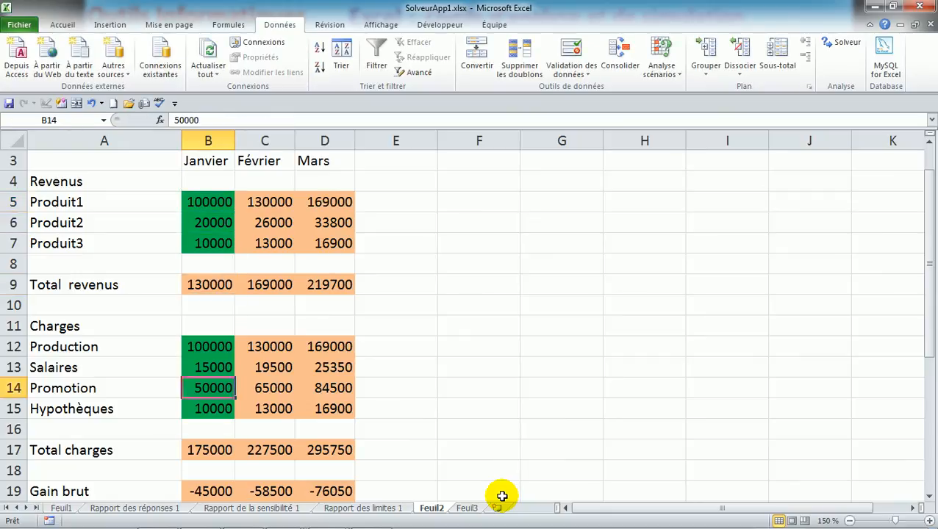
{"action": "key", "text": "Down"}
{"action": "key", "text": "Down"}
{"action": "key", "text": "Down"}
{"action": "key", "text": "Down"}
{"action": "key", "text": "Down"}
{"action": "key", "text": "Down"}
{"action": "key", "text": "Down"}
{"action": "key", "text": "Down"}
{"action": "key", "text": "Down"}
{"action": "key", "text": "Down"}
{"action": "key", "text": "Down"}
{"action": "key", "text": "Down"}
{"action": "key", "text": "Down"}
{"action": "key", "text": "Up"}
{"action": "key", "text": "Up"}
{"action": "key", "text": "Up"}
{"action": "key", "text": "Up"}
{"action": "key", "text": "Up"}
{"action": "key", "text": "Up"}
{"action": "key", "text": "Up"}
{"action": "key", "text": "Up"}
{"action": "key", "text": "Up"}
{"action": "key", "text": "Up"}
{"action": "key", "text": "Up"}
{"action": "key", "text": "Up"}
{"action": "key", "text": "Up"}
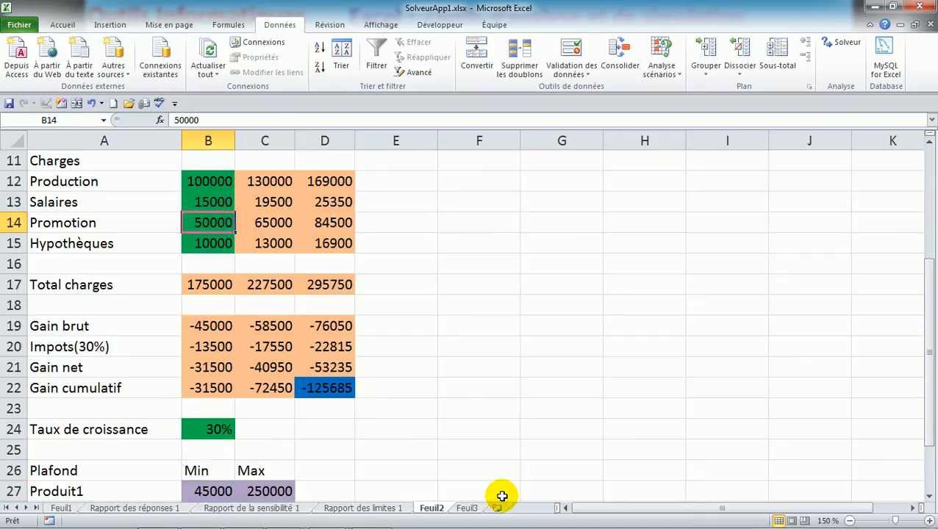
Step: Set the Janvier revenues to 30000 for Produit2 in B6 and 20000 for Produit3 in B7
{"action": "key", "text": "Up"}
{"action": "key", "text": "Up"}
{"action": "key", "text": "Up"}
{"action": "key", "text": "Up"}
{"action": "key", "text": "Up"}
{"action": "key", "text": "Up"}
{"action": "key", "text": "Up"}
{"action": "key", "text": "Up"}
{"action": "key", "text": "Up"}
{"action": "key", "text": "Up"}
{"action": "key", "text": "Up"}
{"action": "key", "text": "Up"}
{"action": "key", "text": "Down"}
{"action": "key", "text": "Down"}
{"action": "key", "text": "Down"}
{"action": "key", "text": "Down"}
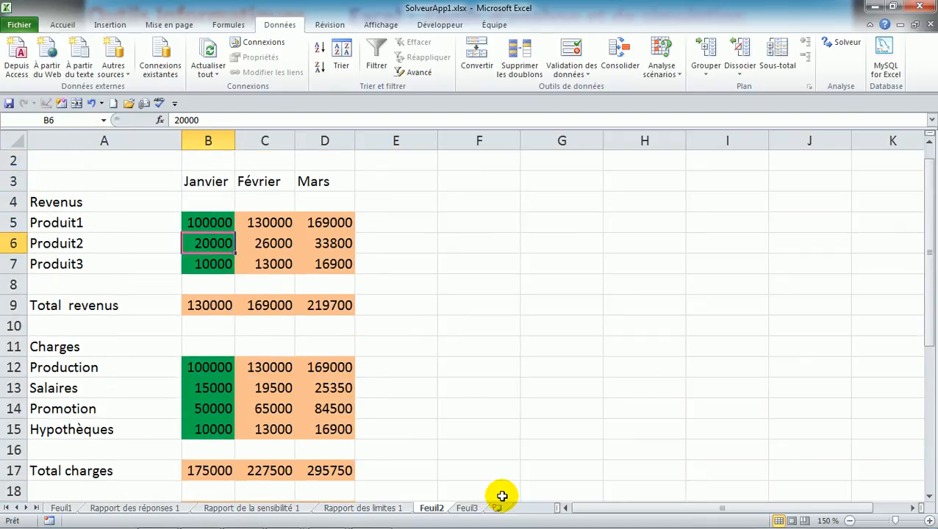
{"action": "type", "text": "30000"}
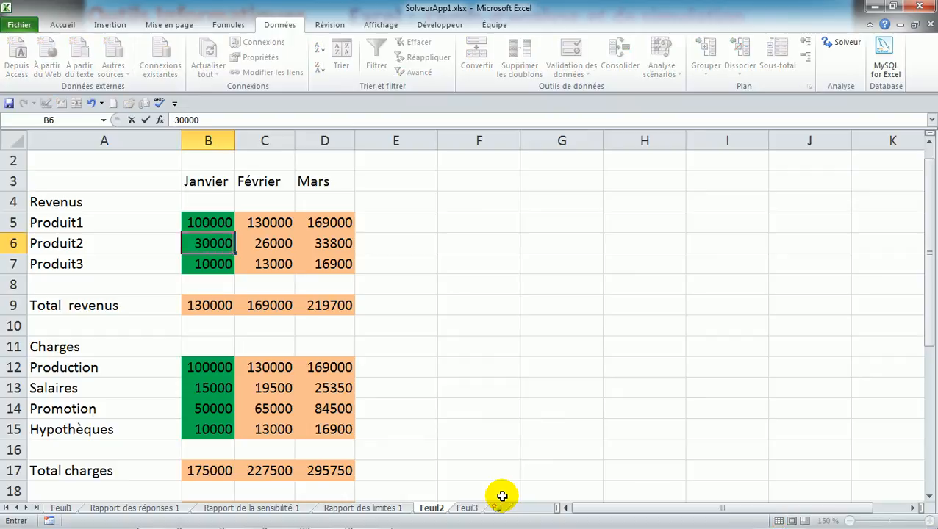
{"action": "key", "text": "Return"}
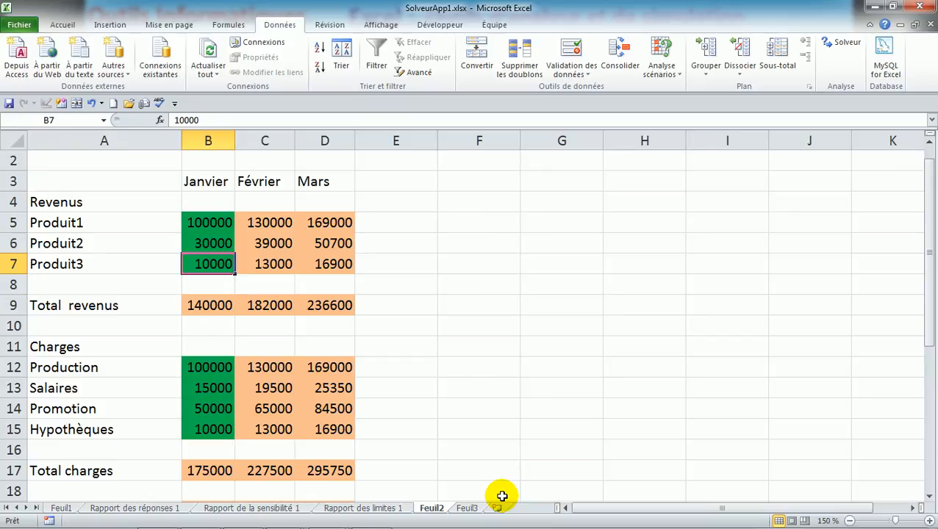
{"action": "type", "text": "2000"}
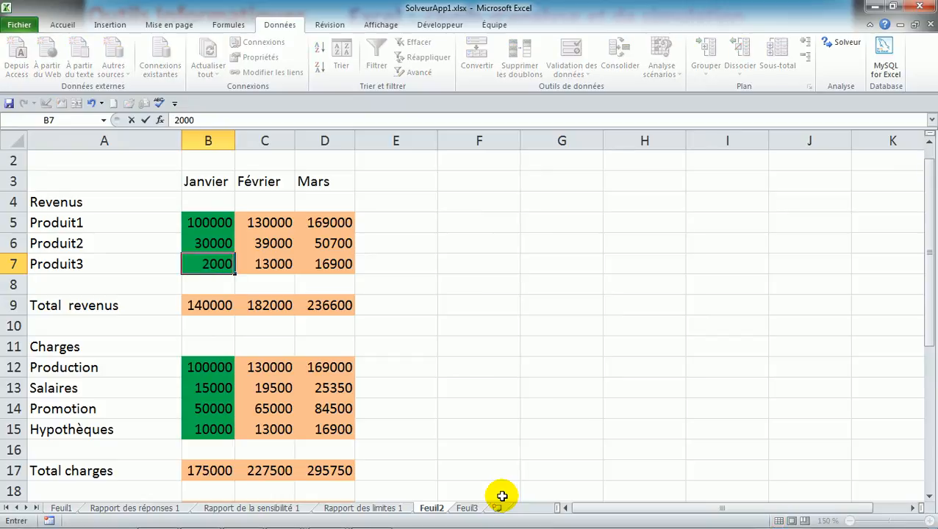
{"action": "type", "text": "0"}
{"action": "key", "text": "Return"}
Step: Examine the total charges, gross gain, taxes, net gain and cumulative gain recalculated from the new Produit2 and Produit3 revenues
{"action": "key", "text": "Return"}
{"action": "key", "text": "Return"}
{"action": "key", "text": "Return"}
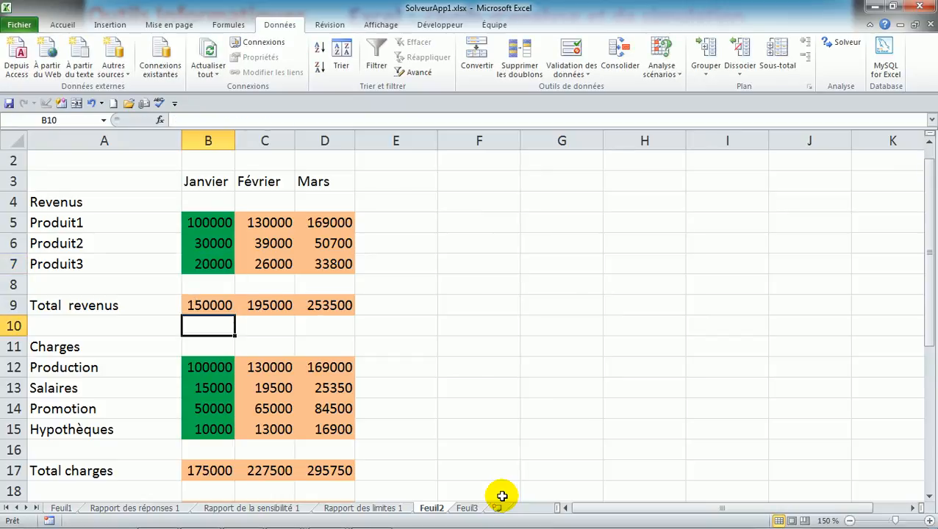
{"action": "key", "text": "Return"}
{"action": "key", "text": "Return"}
{"action": "key", "text": "Return"}
{"action": "key", "text": "Return"}
{"action": "key", "text": "Return"}
{"action": "key", "text": "Return"}
{"action": "key", "text": "Return"}
{"action": "key", "text": "Return"}
{"action": "key", "text": "Return"}
{"action": "key", "text": "Return"}
{"action": "key", "text": "Return"}
{"action": "key", "text": "Return"}
{"action": "key", "text": "Return"}
{"action": "key", "text": "Return"}
{"action": "key", "text": "Return"}
{"action": "key", "text": "Up"}
{"action": "key", "text": "Up"}
{"action": "key", "text": "Up"}
{"action": "key", "text": "Up"}
{"action": "key", "text": "Up"}
{"action": "key", "text": "Up"}
{"action": "key", "text": "Up"}
{"action": "key", "text": "Up"}
{"action": "key", "text": "Down"}
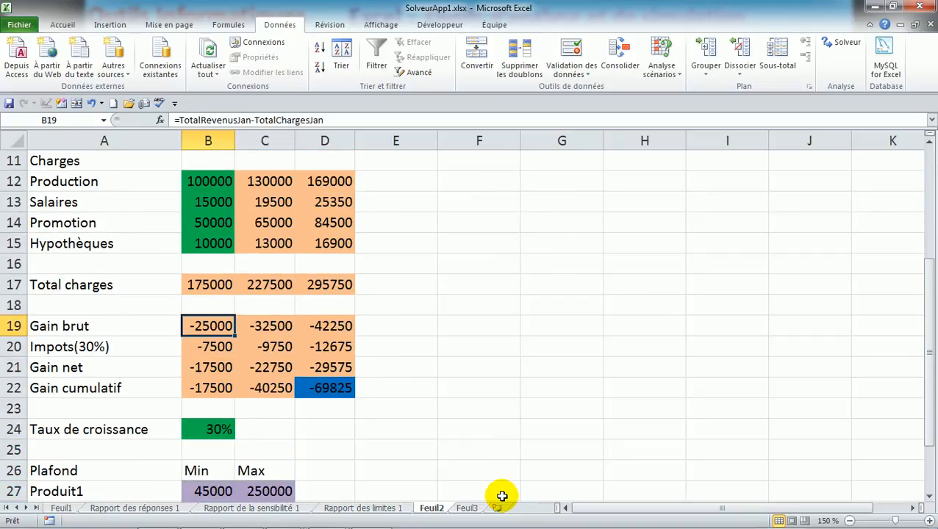
Step: Compare the Janvier total revenues in B9 with the product revenues above and the charges below
{"action": "key", "text": "Up"}
{"action": "key", "text": "Up"}
{"action": "key", "text": "Up"}
{"action": "key", "text": "Up"}
{"action": "key", "text": "Up"}
{"action": "key", "text": "Up"}
{"action": "key", "text": "Up"}
{"action": "key", "text": "Up"}
{"action": "key", "text": "Up"}
{"action": "key", "text": "Up"}
{"action": "key", "text": "Up"}
{"action": "key", "text": "Up"}
{"action": "key", "text": "Up"}
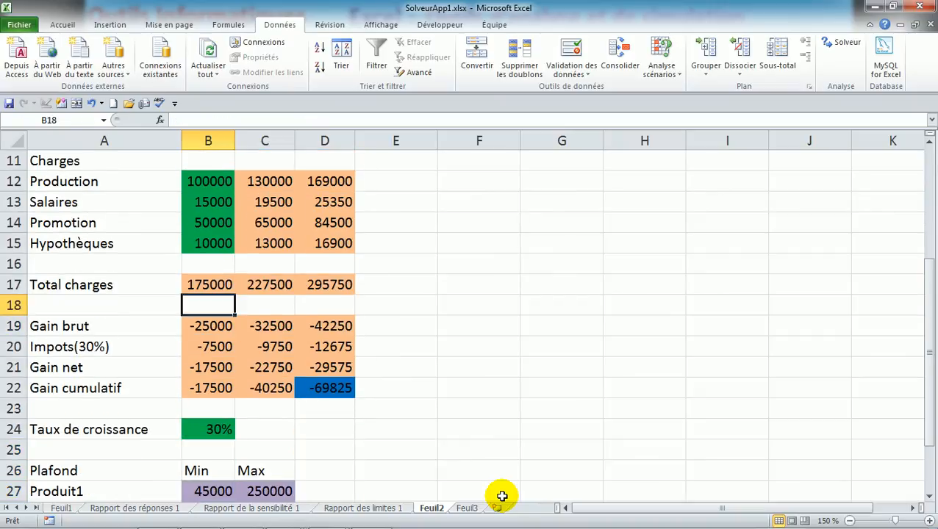
{"action": "key", "text": "Up"}
{"action": "key", "text": "Up"}
{"action": "key", "text": "Up"}
{"action": "key", "text": "Down"}
{"action": "key", "text": "Down"}
{"action": "key", "text": "Down"}
{"action": "key", "text": "Down"}
{"action": "key", "text": "Down"}
{"action": "key", "text": "Down"}
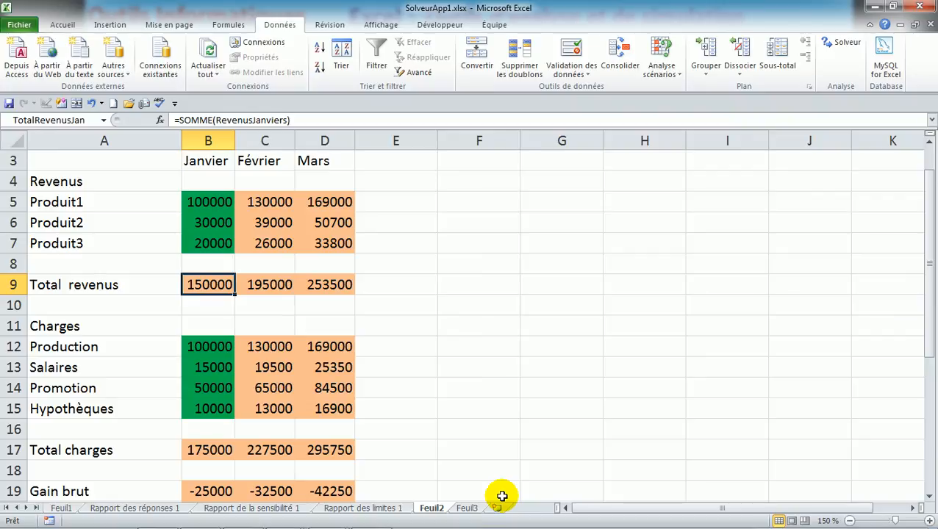
{"action": "key", "text": "Down"}
{"action": "key", "text": "Down"}
{"action": "key", "text": "Up"}
{"action": "key", "text": "Up"}
{"action": "key", "text": "Up"}
{"action": "key", "text": "Up"}
{"action": "key", "text": "Up"}
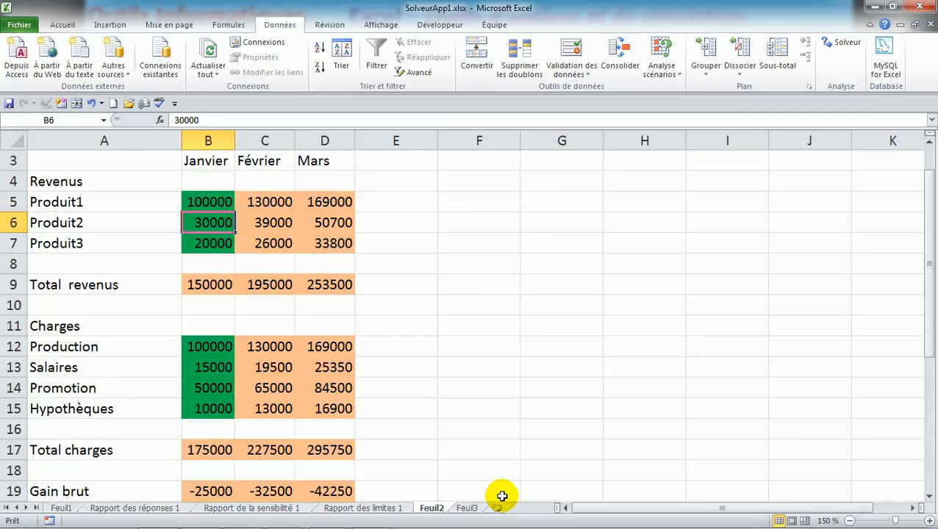
{"action": "key", "text": "alt+Tab"}
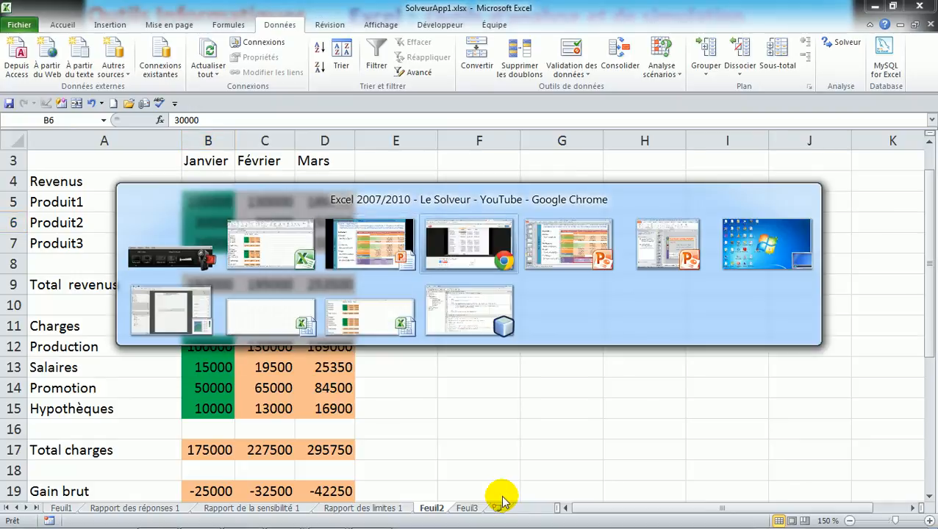
{"action": "key", "text": "alt+Tab"}
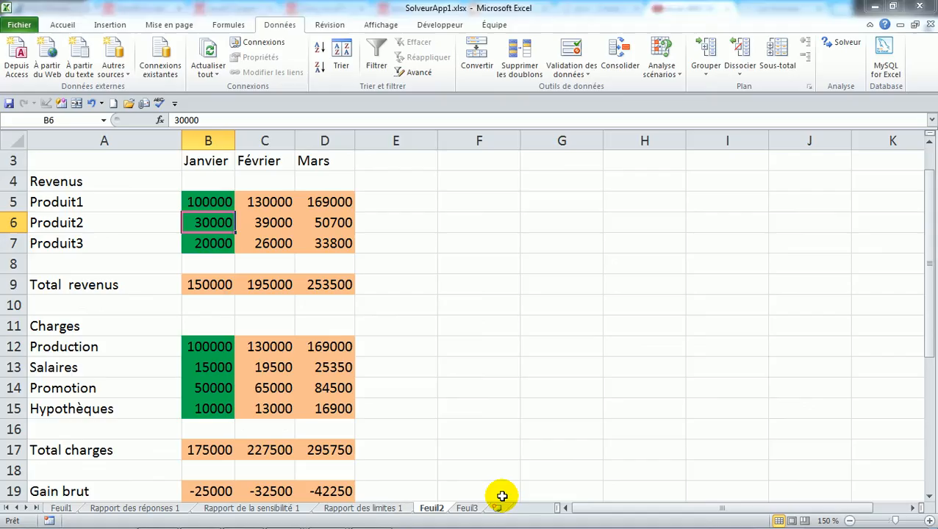
{"action": "key", "text": "alt+Tab"}
{"action": "key", "text": "alt+Tab"}
{"action": "key", "text": "alt+Tab"}
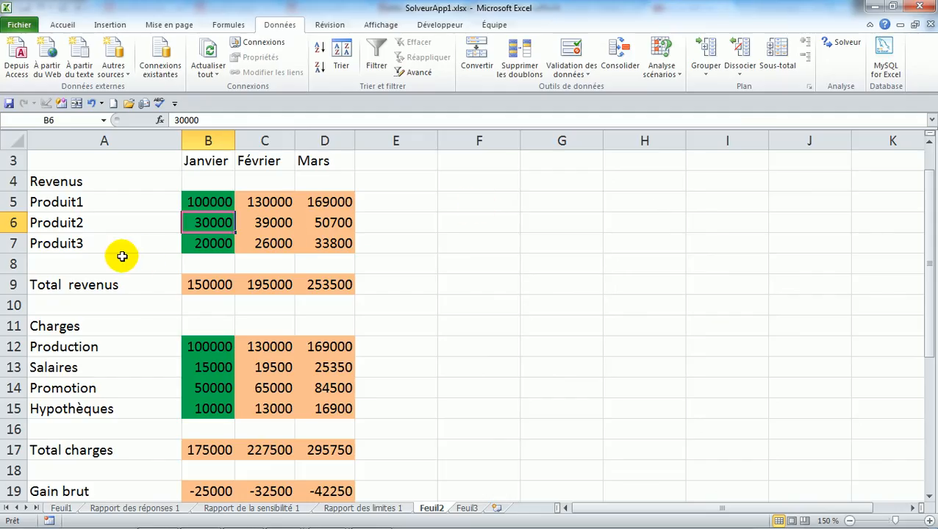
Step: Set the Janvier revenues to 55000 for Produit2 in B6 and 35000 for Produit3 in B7
{"action": "type", "text": "(("}
{"action": "key", "text": "BackSpace"}
{"action": "key", "text": "BackSpace"}
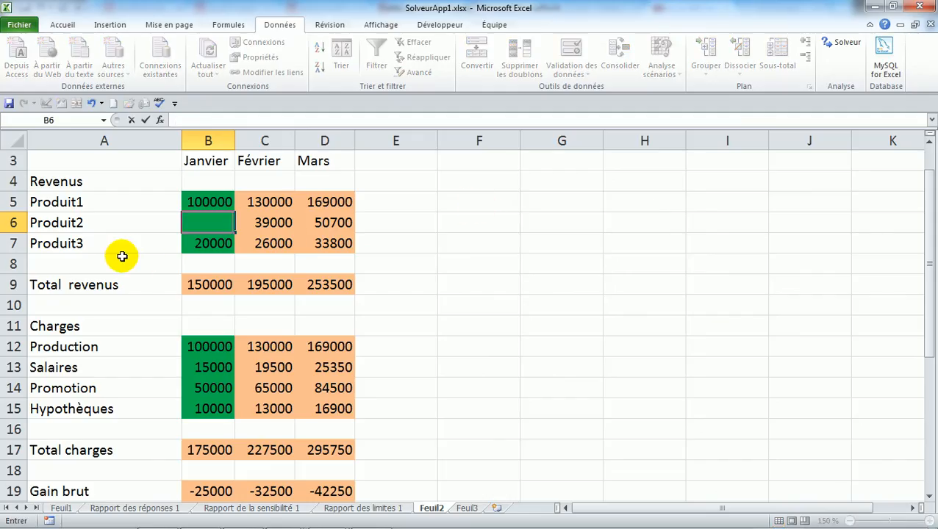
{"action": "type", "text": "55000"}
{"action": "key", "text": "Return"}
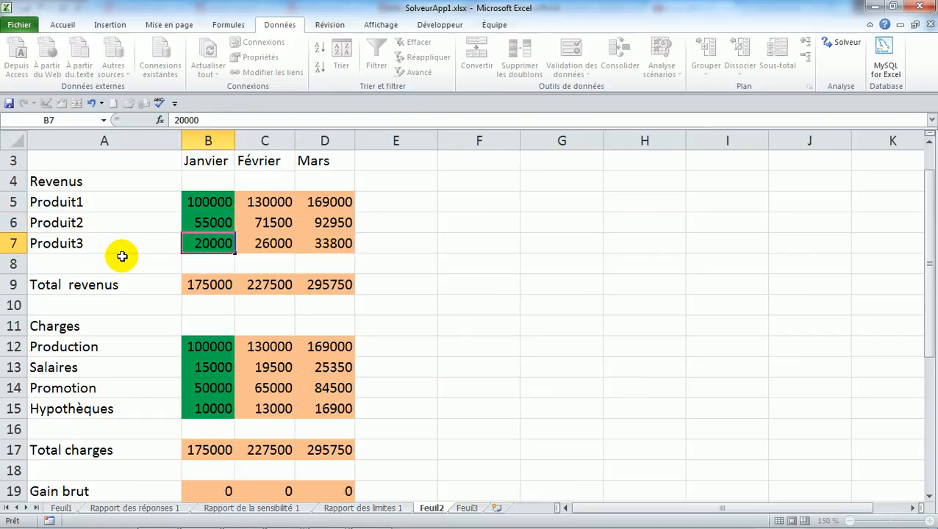
{"action": "type", "text": "3"}
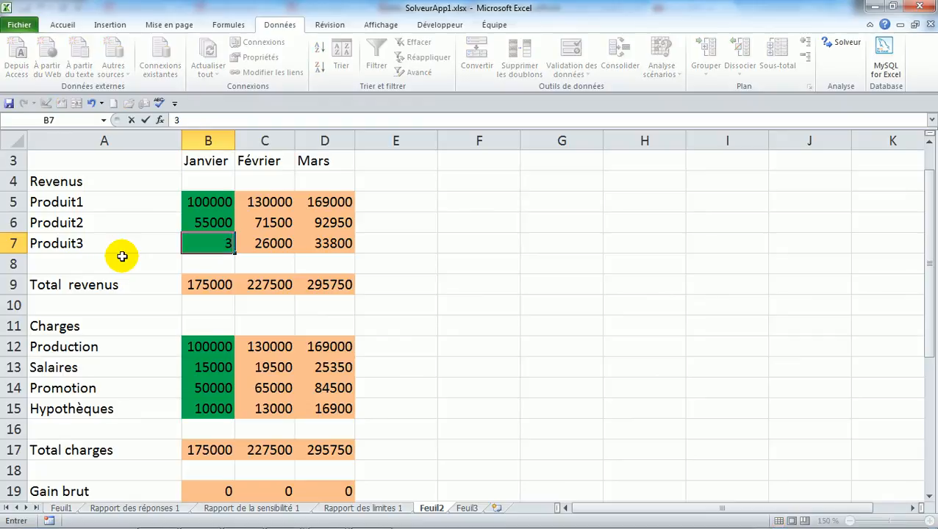
{"action": "type", "text": "5000"}
{"action": "key", "text": "Return"}
Step: Examine how the raised Produit2 and Produit3 revenues affect the gross, net and cumulative gains, down to the growth rate in B24
{"action": "key", "text": "Down"}
{"action": "key", "text": "Down"}
{"action": "key", "text": "Down"}
{"action": "key", "text": "Down"}
{"action": "key", "text": "Down"}
{"action": "key", "text": "Down"}
{"action": "key", "text": "Down"}
{"action": "key", "text": "Down"}
{"action": "key", "text": "Down"}
{"action": "key", "text": "Down"}
{"action": "key", "text": "Down"}
{"action": "key", "text": "Down"}
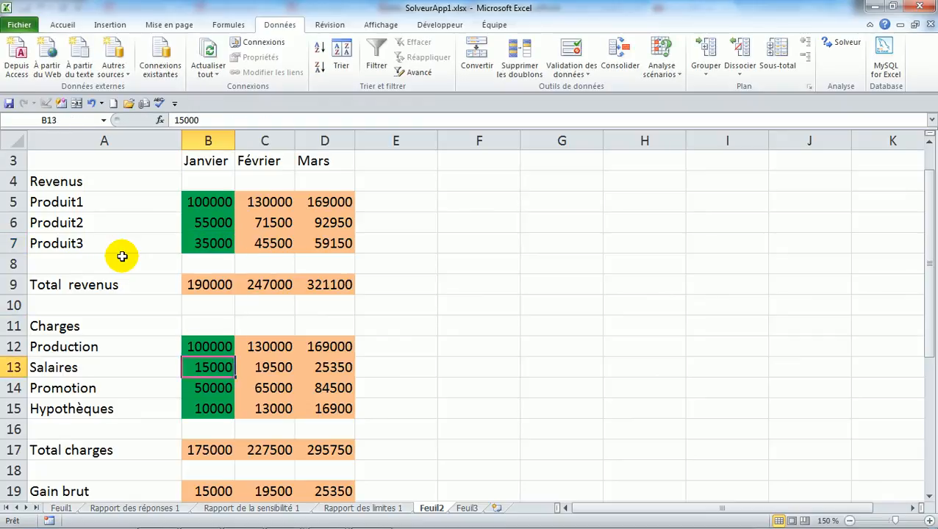
{"action": "key", "text": "Down"}
{"action": "key", "text": "Down"}
{"action": "key", "text": "Down"}
{"action": "key", "text": "Down"}
{"action": "key", "text": "Down"}
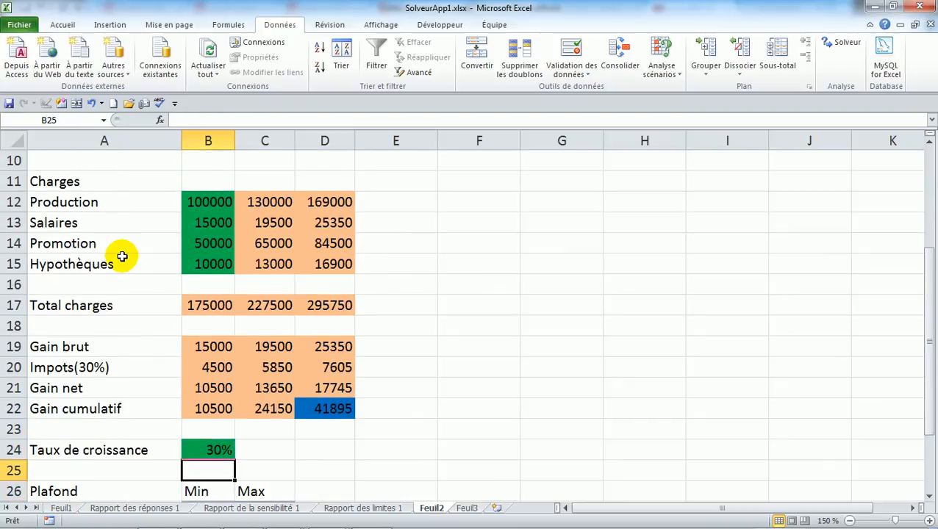
{"action": "key", "text": "Up"}
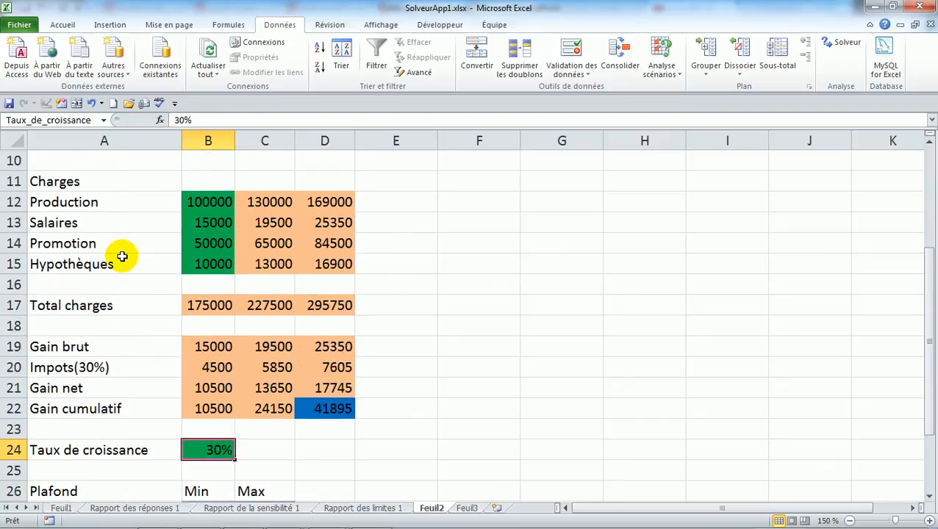
Step: In the Solver options for D22, set the maximum time to 100 seconds, iterations to 10000 and constraint precision to 0,00001
{"action": "left_click", "coordinate": [337, 412]}
{"action": "left_click", "coordinate": [845, 43]}
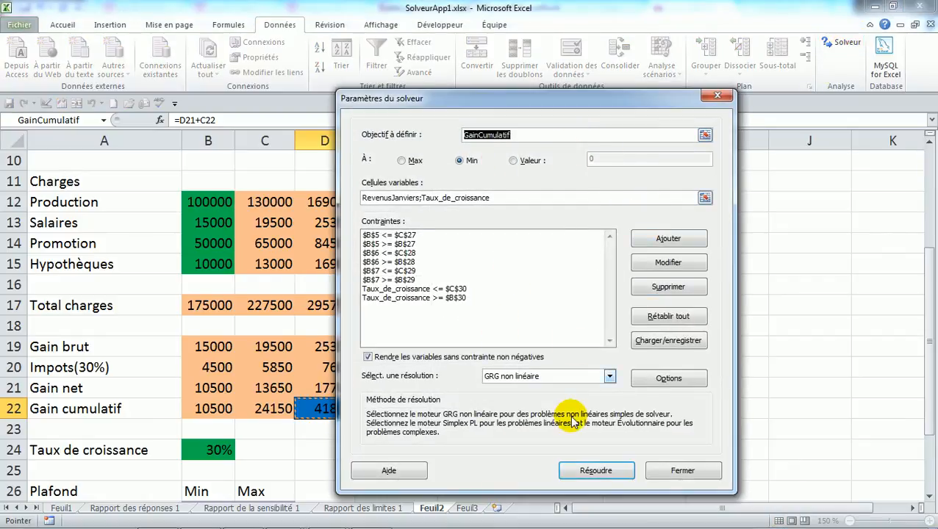
{"action": "left_click", "coordinate": [658, 379]}
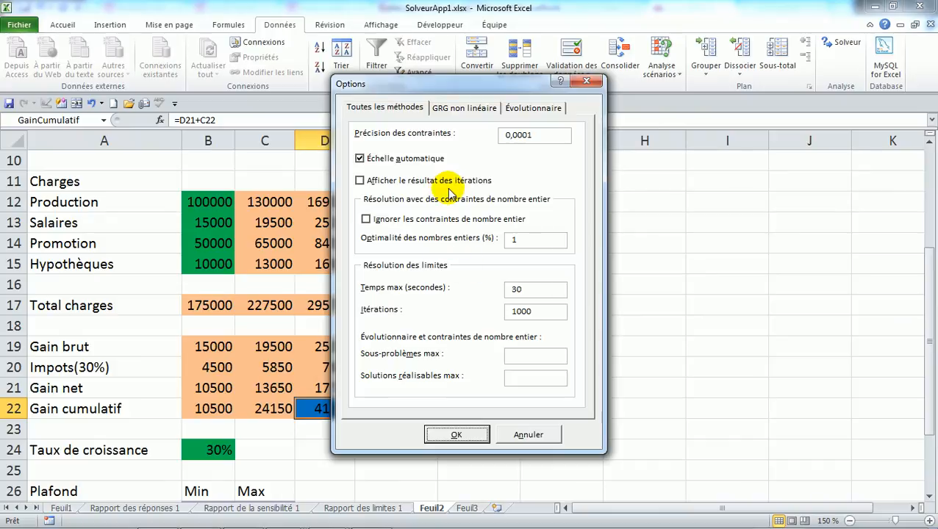
{"action": "left_click", "coordinate": [517, 289]}
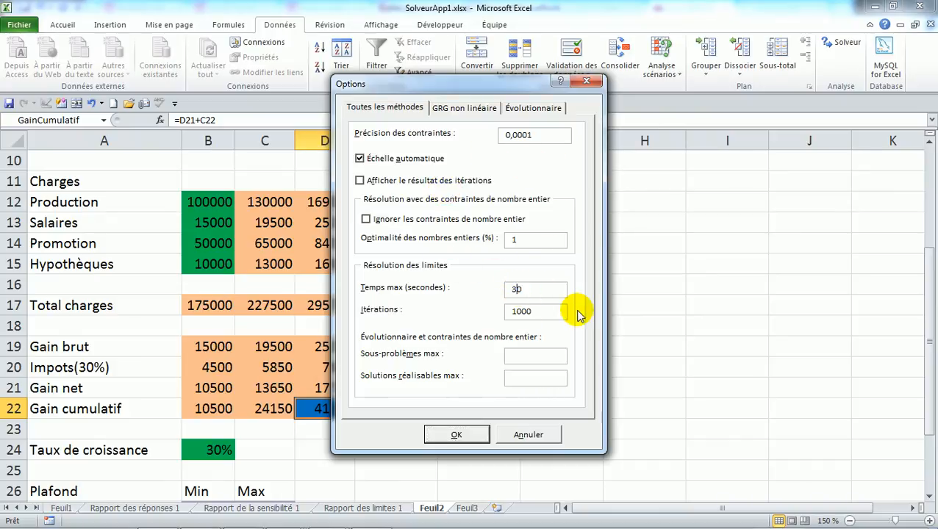
{"action": "type", "text": "0"}
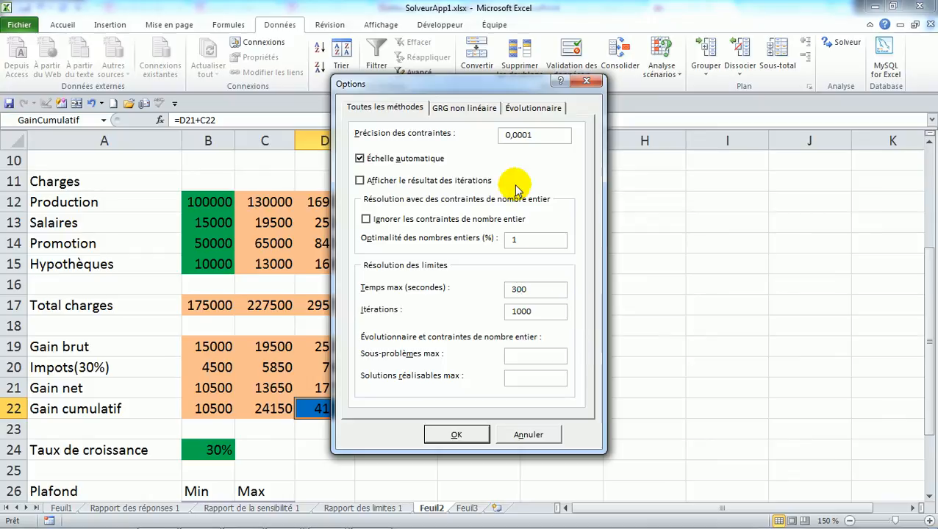
{"action": "key", "text": "Left"}
{"action": "key", "text": "BackSpace"}
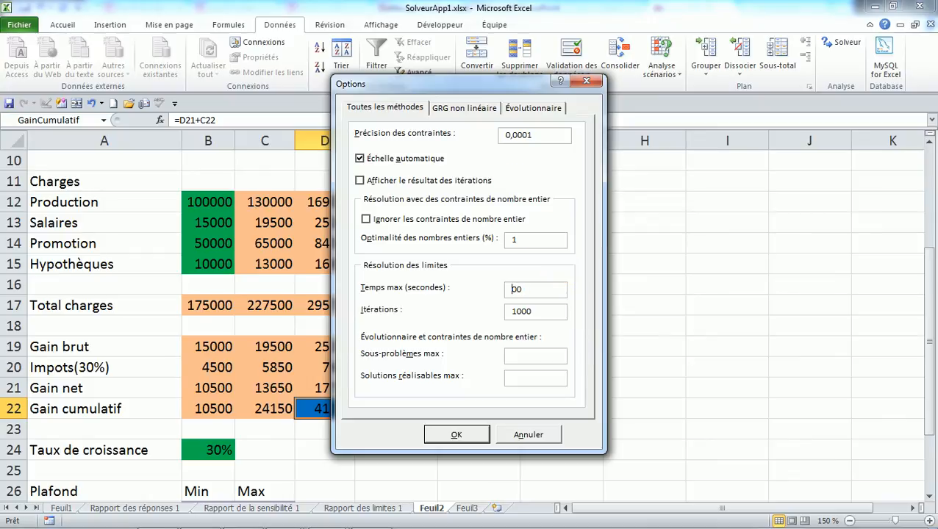
{"action": "type", "text": "1"}
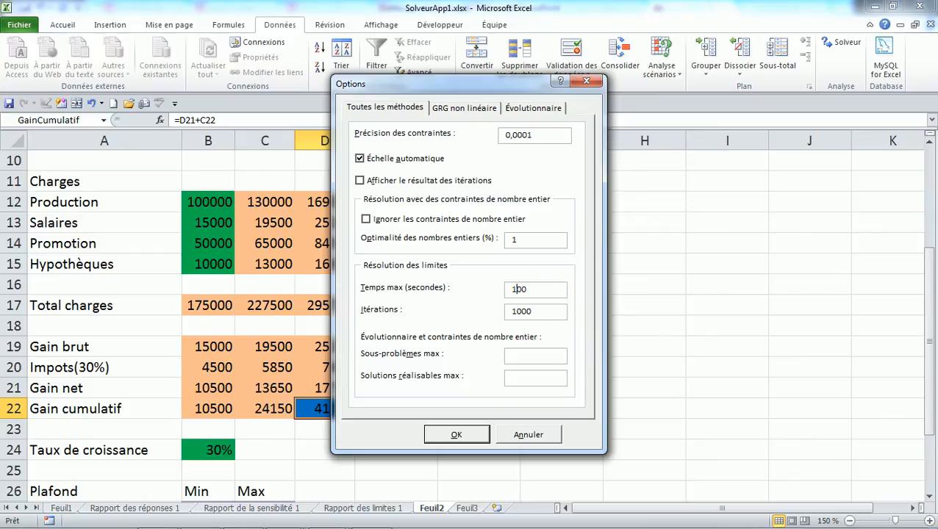
{"action": "left_click", "coordinate": [538, 314]}
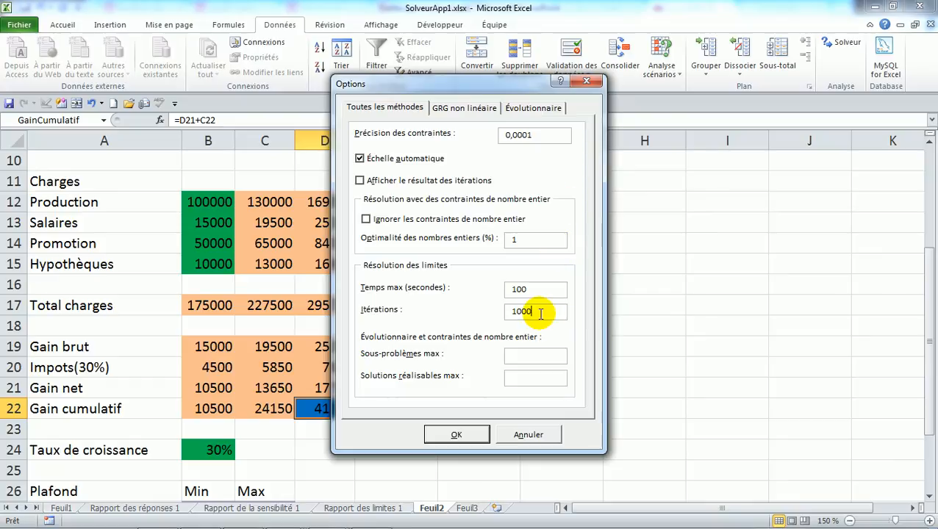
{"action": "type", "text": "0"}
{"action": "left_click", "coordinate": [525, 135]}
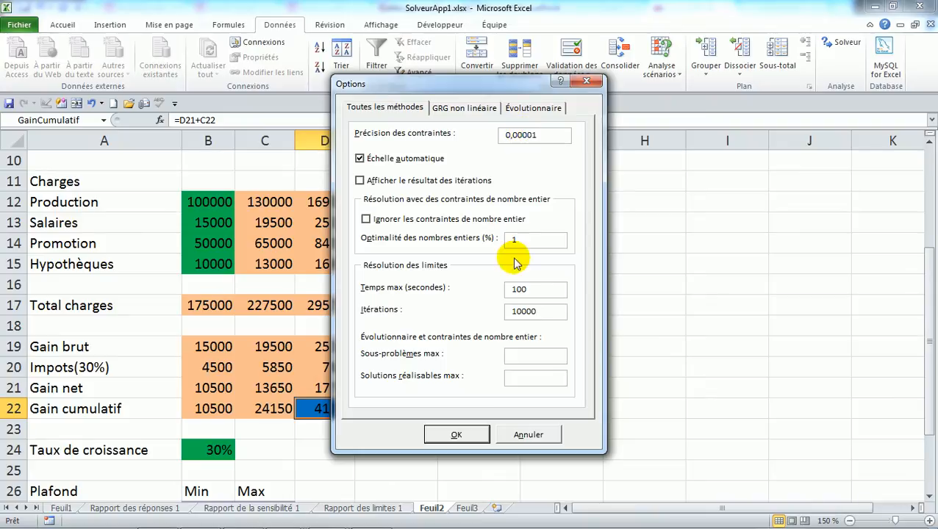
{"action": "left_click", "coordinate": [467, 436]}
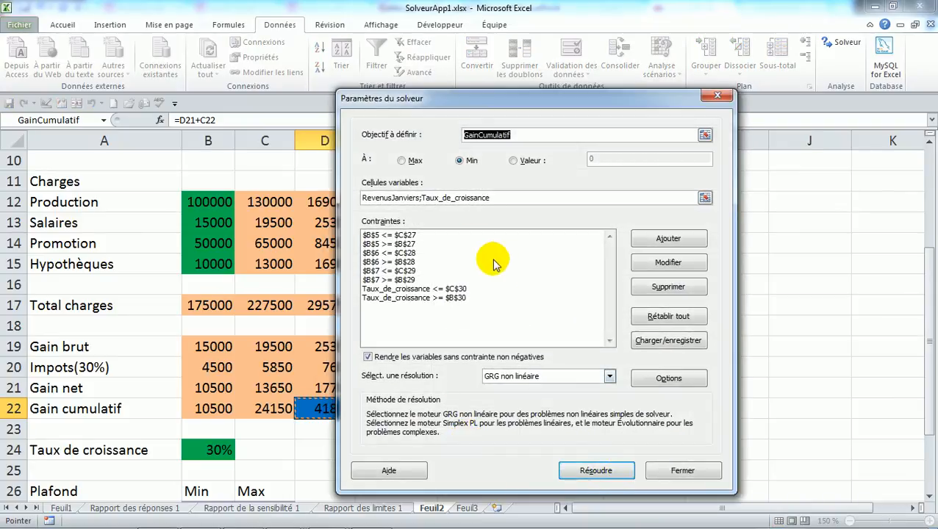
Step: Minimise GainCumulatif with the GRG non linéaire method and discard the Solver solution
{"action": "left_click", "coordinate": [597, 471]}
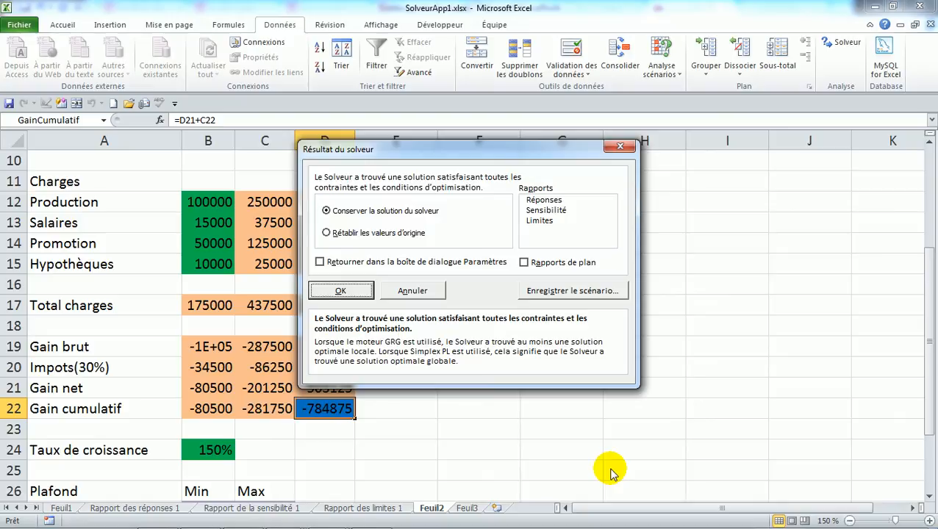
{"action": "left_click", "coordinate": [417, 291]}
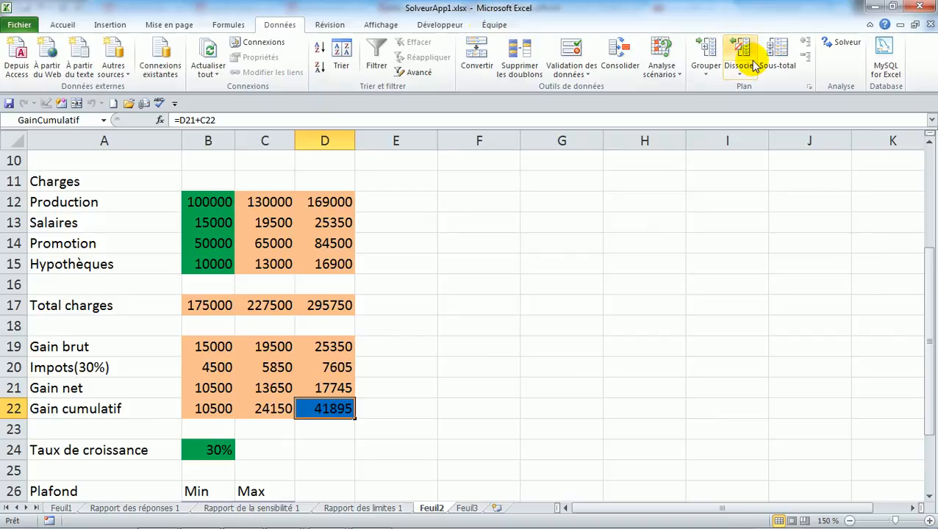
Step: Try to minimise GainCumulatif with the Simplex PL method and dismiss the Solver result
{"action": "left_click", "coordinate": [840, 44]}
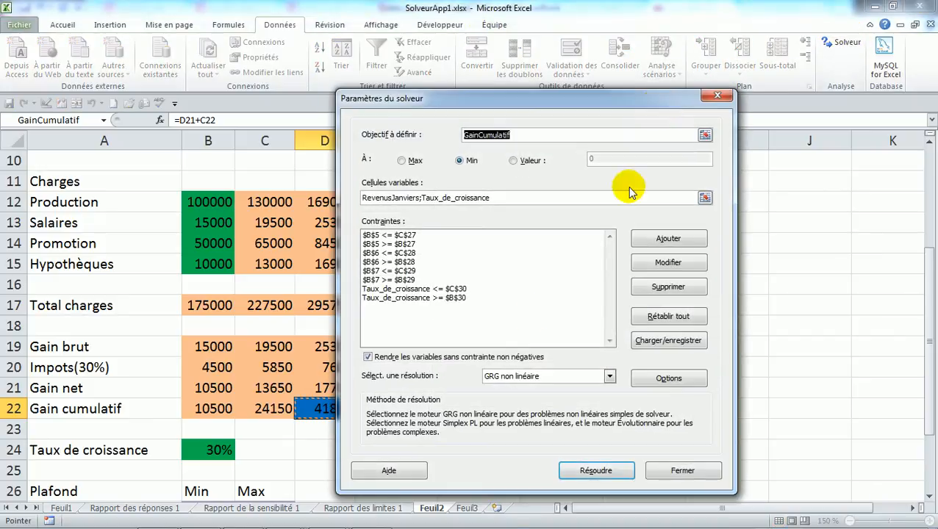
{"action": "left_click", "coordinate": [666, 378]}
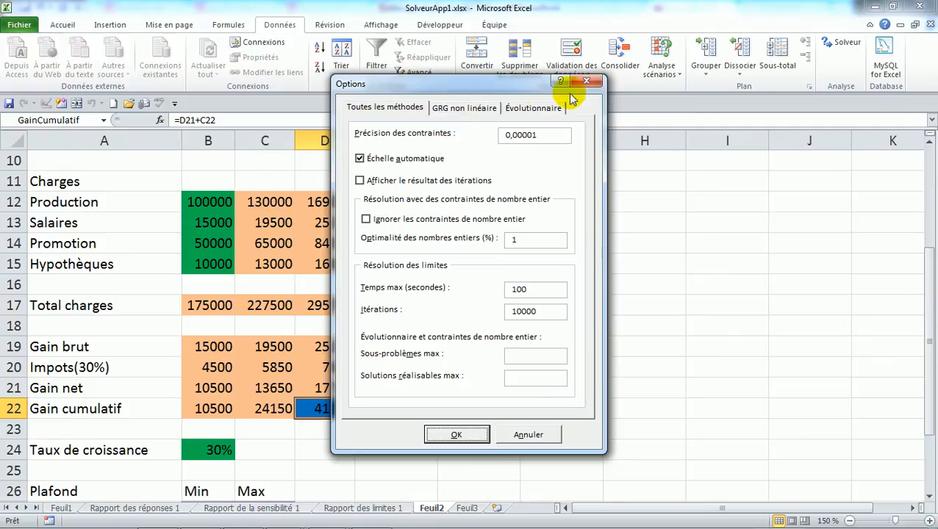
{"action": "left_click", "coordinate": [592, 80]}
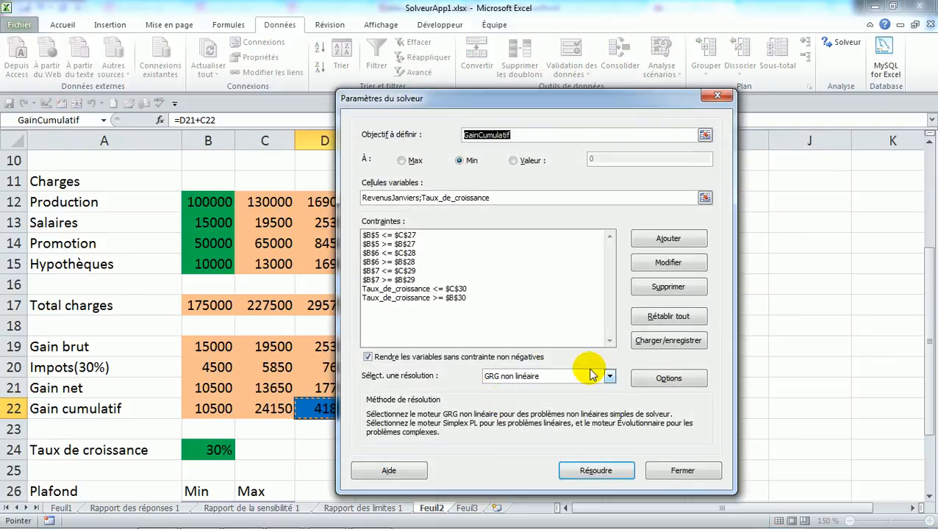
{"action": "left_click", "coordinate": [610, 377]}
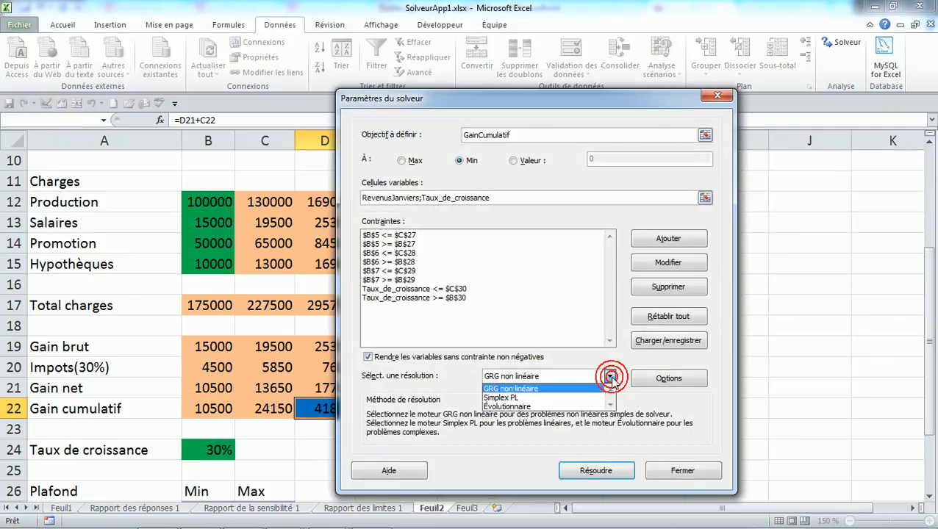
{"action": "left_click", "coordinate": [519, 398]}
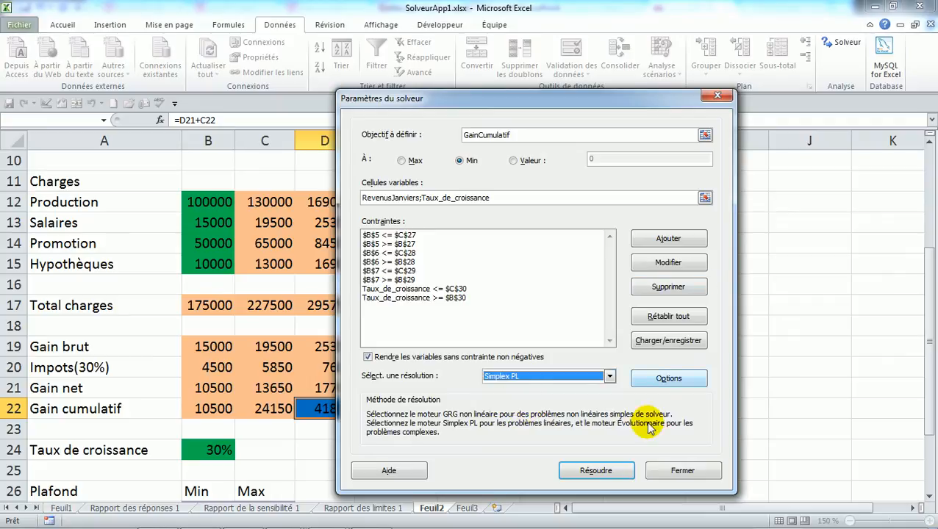
{"action": "left_click", "coordinate": [613, 470]}
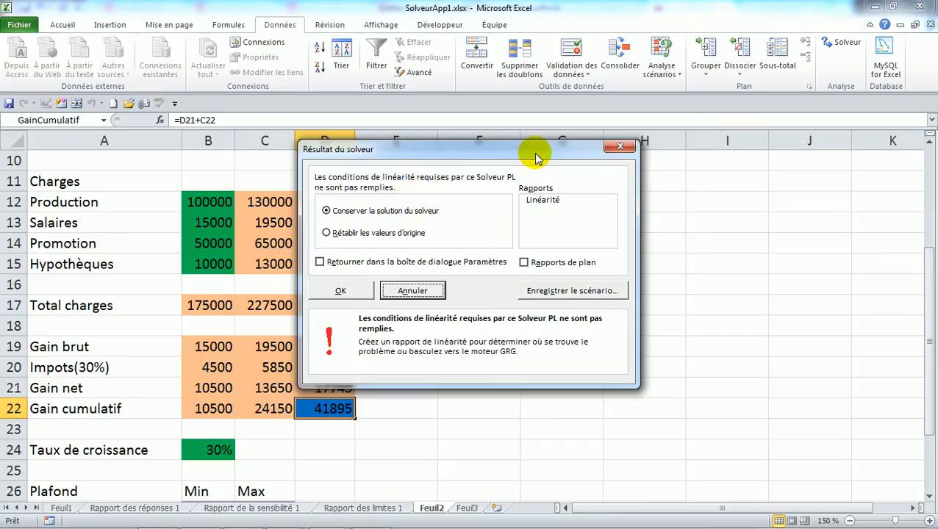
{"action": "left_click_drag", "start_coordinate": [557, 156], "coordinate": [623, 176]}
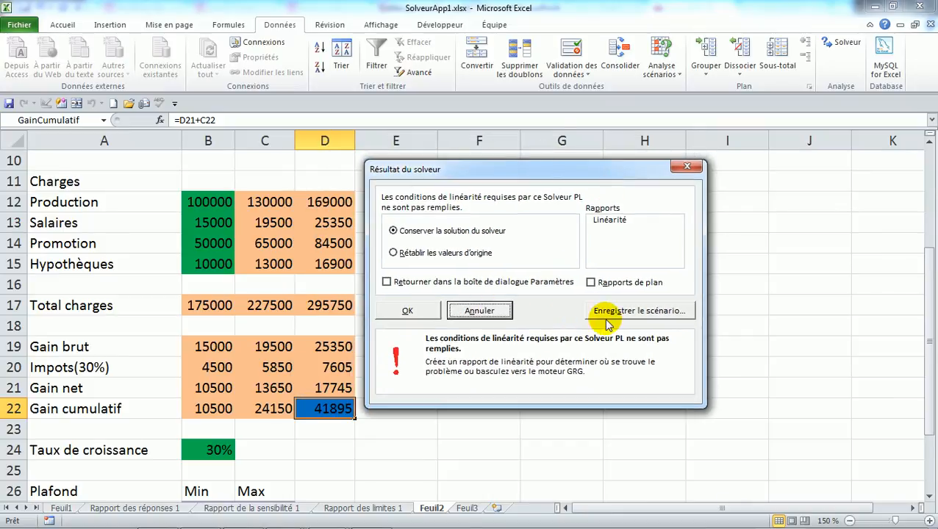
{"action": "left_click", "coordinate": [484, 321]}
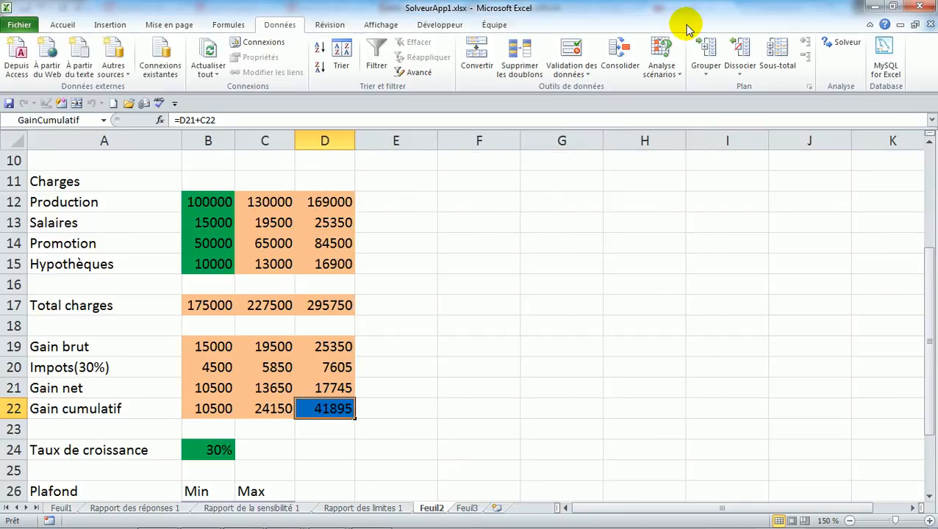
Step: Minimise GainCumulatif with the Évolutionnaire method, without forcing unconstrained variables to be non-negative, keep the Solver solution and check B24 and D22
{"action": "left_click", "coordinate": [838, 46]}
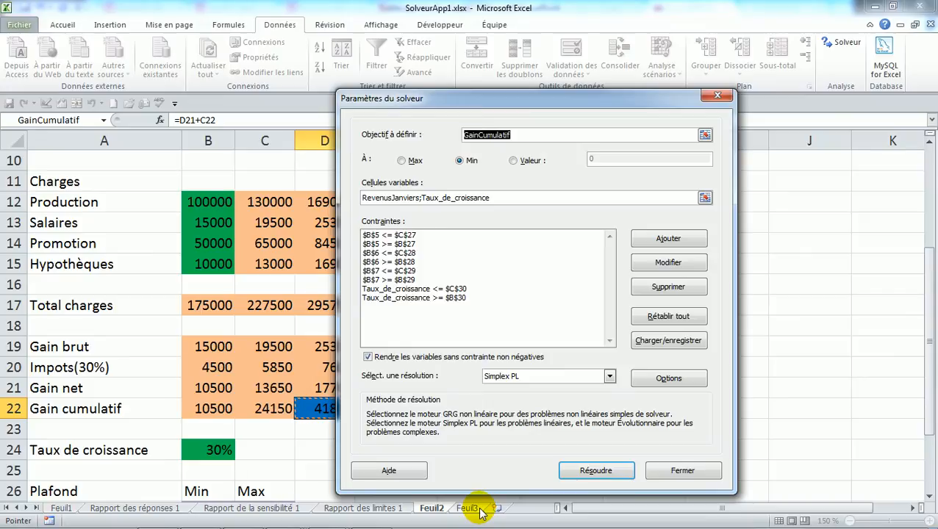
{"action": "left_click", "coordinate": [368, 357]}
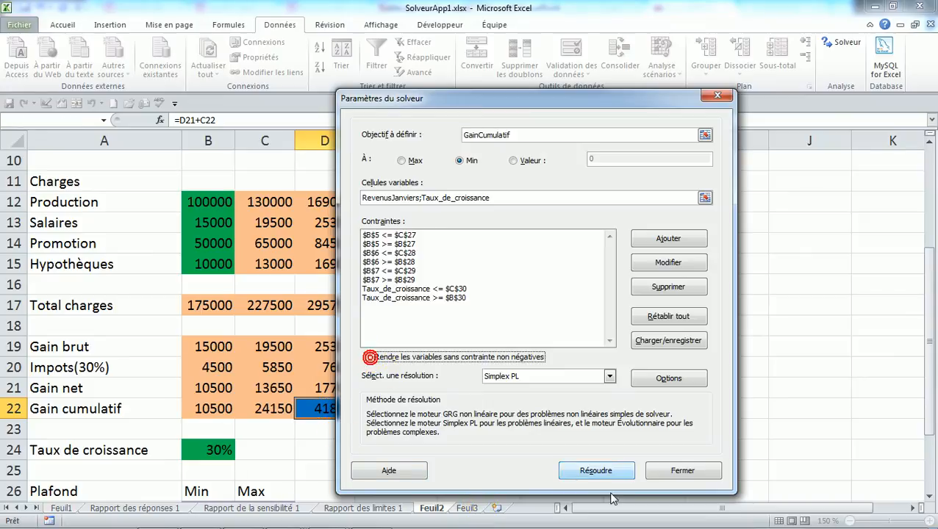
{"action": "left_click", "coordinate": [609, 376]}
{"action": "left_click", "coordinate": [516, 407]}
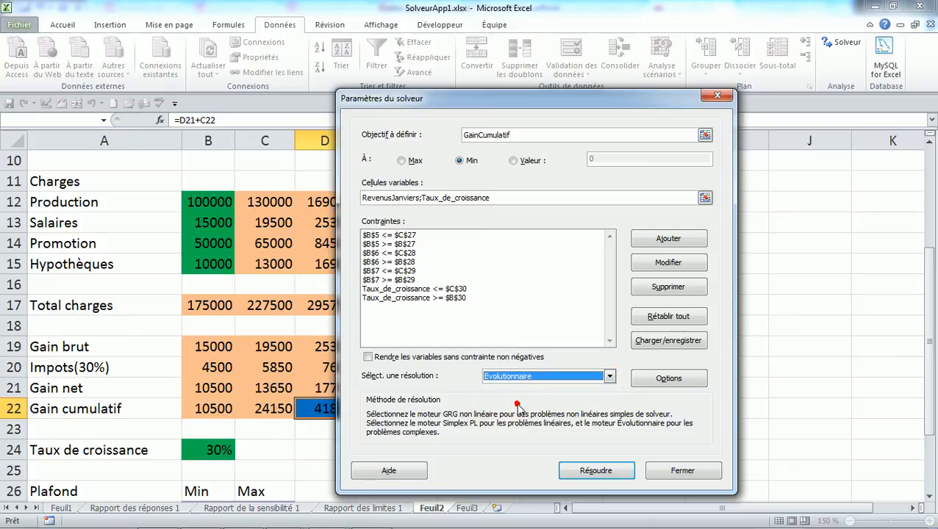
{"action": "left_click", "coordinate": [593, 471]}
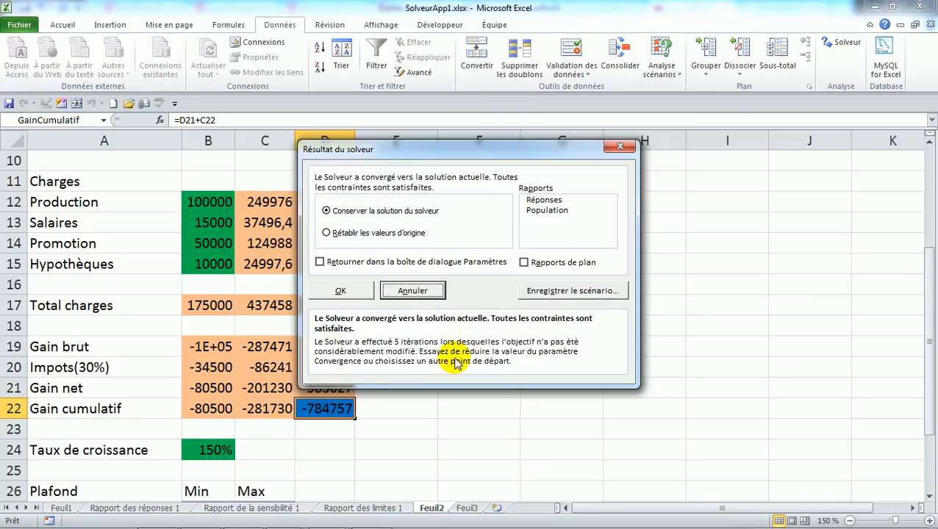
{"action": "left_click", "coordinate": [342, 292]}
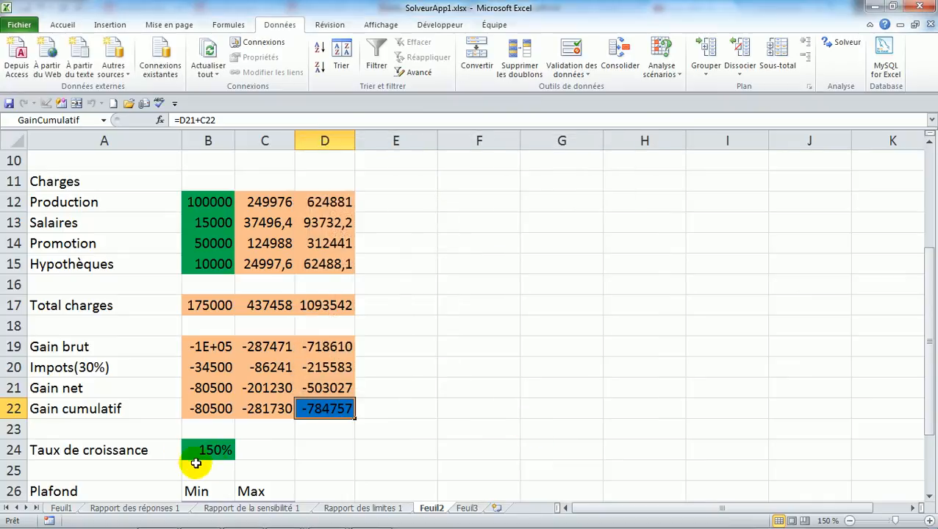
{"action": "left_click", "coordinate": [230, 458]}
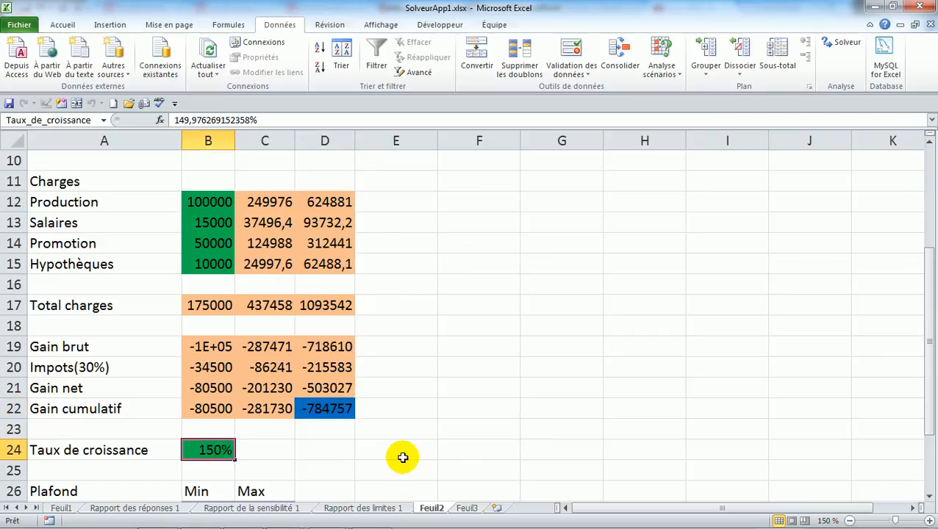
{"action": "left_click", "coordinate": [331, 413]}
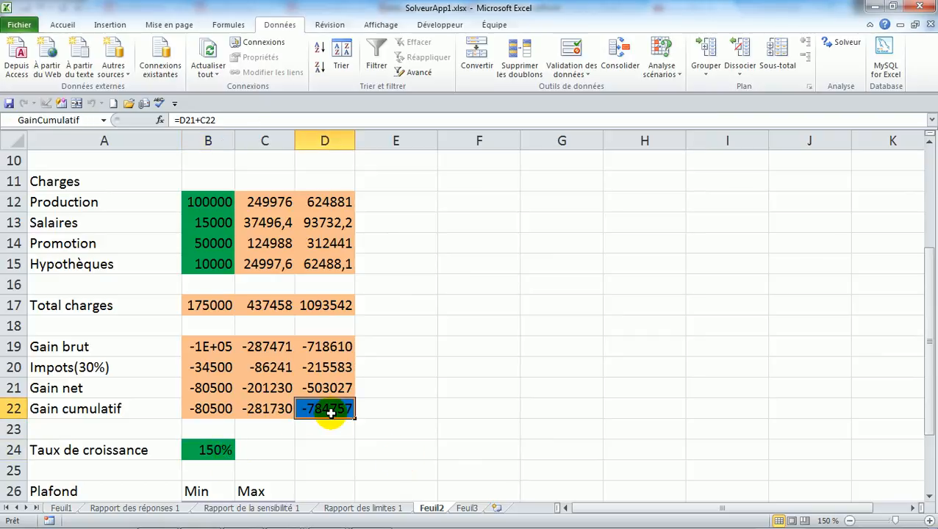
Step: Review the Solver's answer, sensitivity and limits reports, and examine the cumulative gain in D22 on Feuil1
{"action": "left_click", "coordinate": [132, 509]}
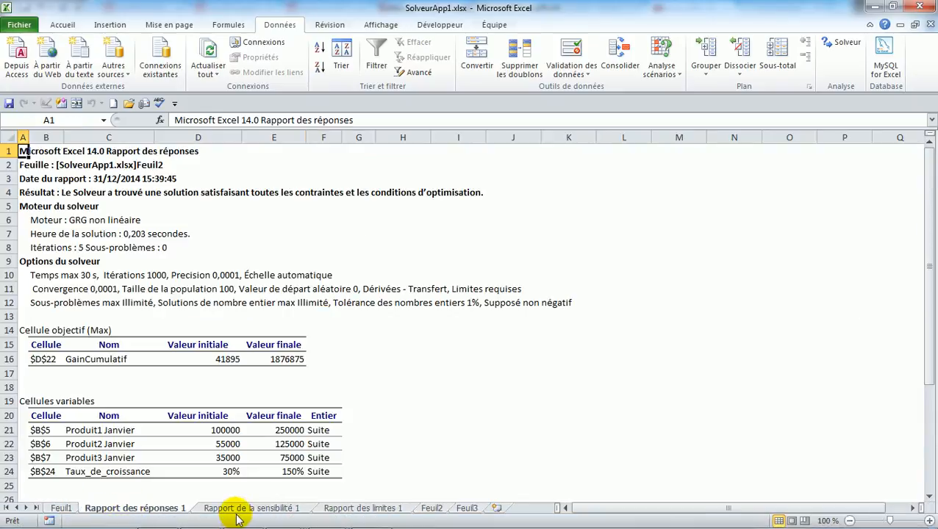
{"action": "left_click", "coordinate": [273, 509]}
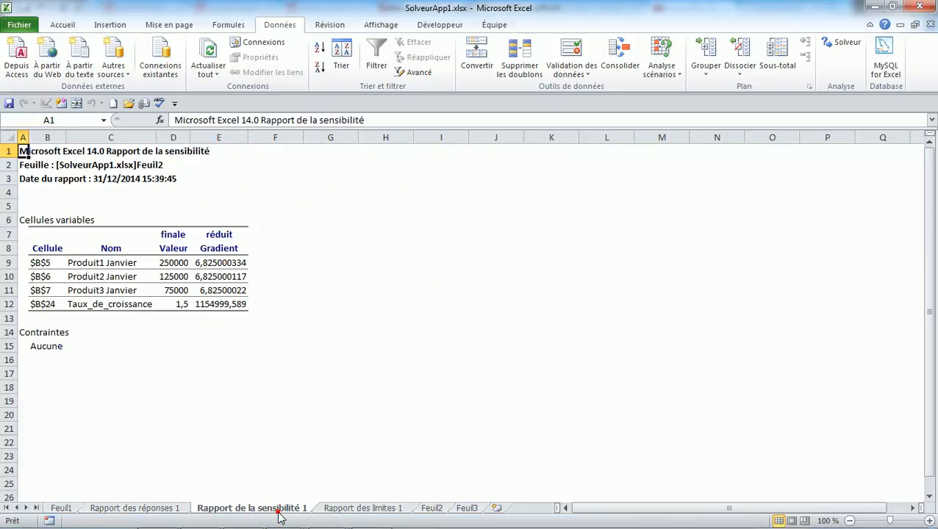
{"action": "left_click", "coordinate": [350, 514]}
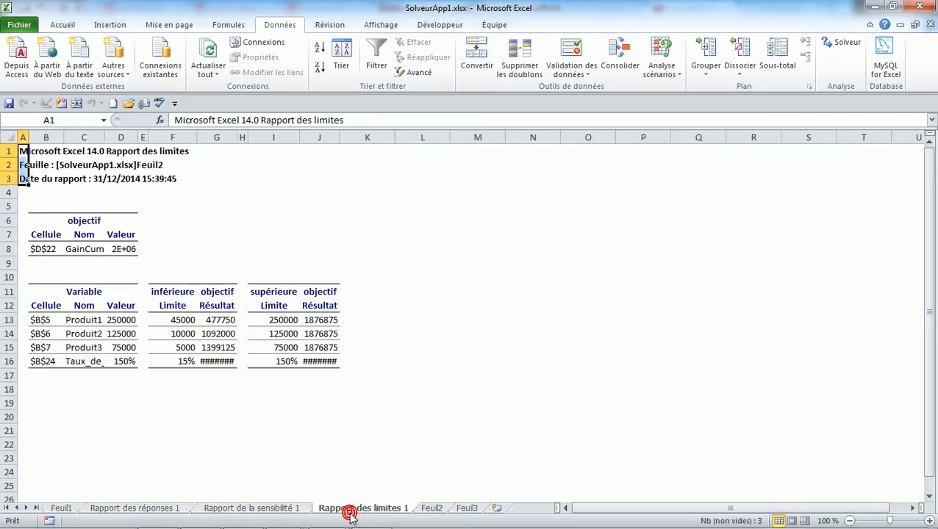
{"action": "left_click", "coordinate": [233, 509]}
{"action": "left_click", "coordinate": [121, 508]}
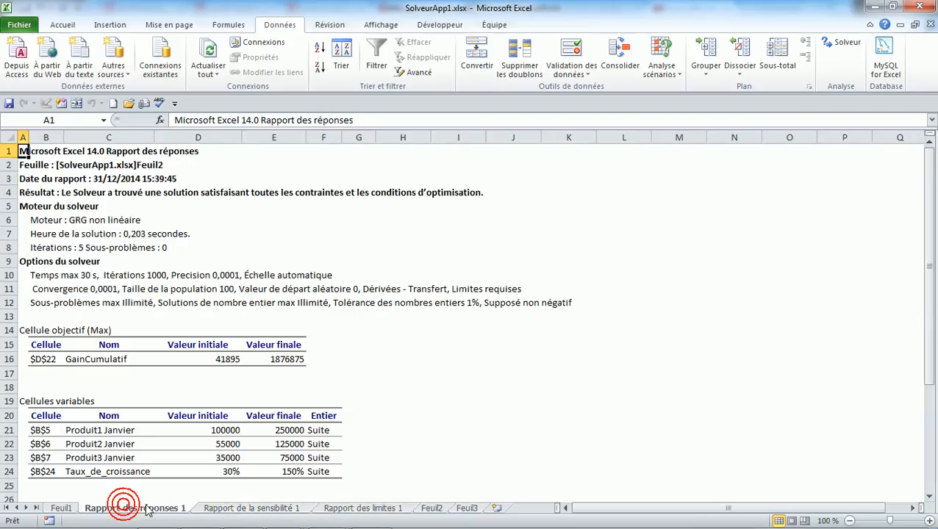
{"action": "left_click", "coordinate": [224, 510]}
{"action": "left_click", "coordinate": [363, 508]}
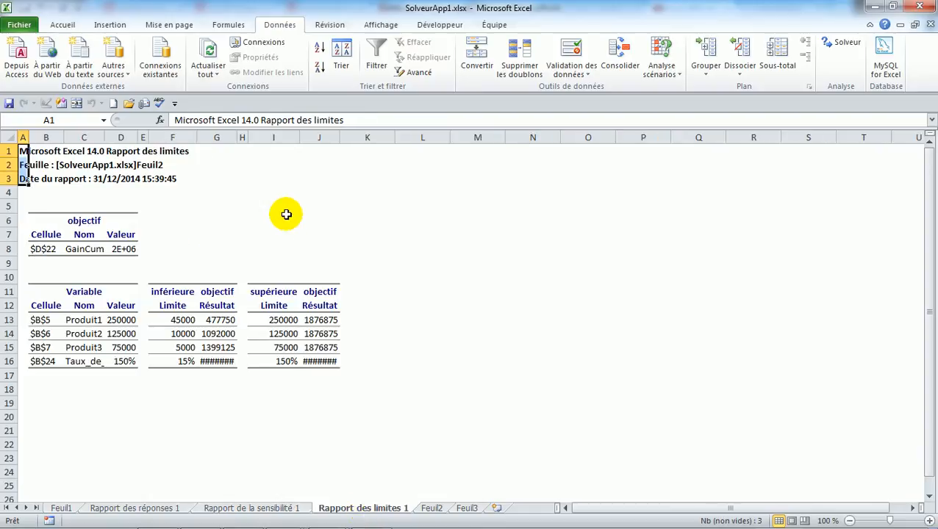
{"action": "left_click", "coordinate": [287, 214]}
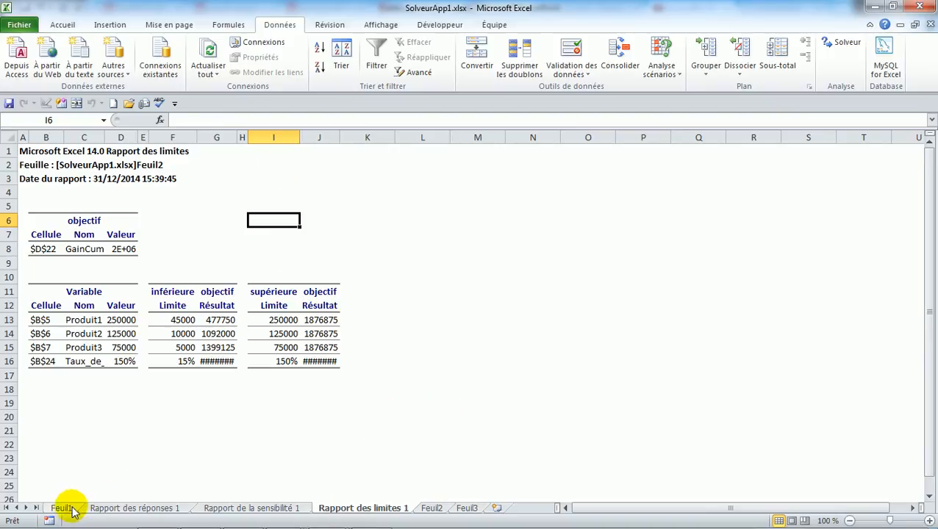
{"action": "left_click", "coordinate": [118, 508]}
{"action": "left_click", "coordinate": [61, 509]}
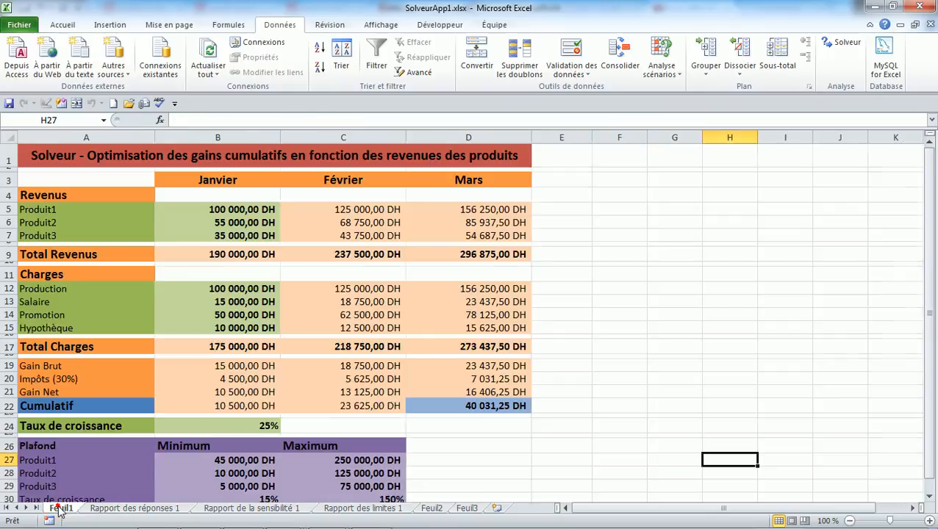
{"action": "left_click", "coordinate": [460, 410]}
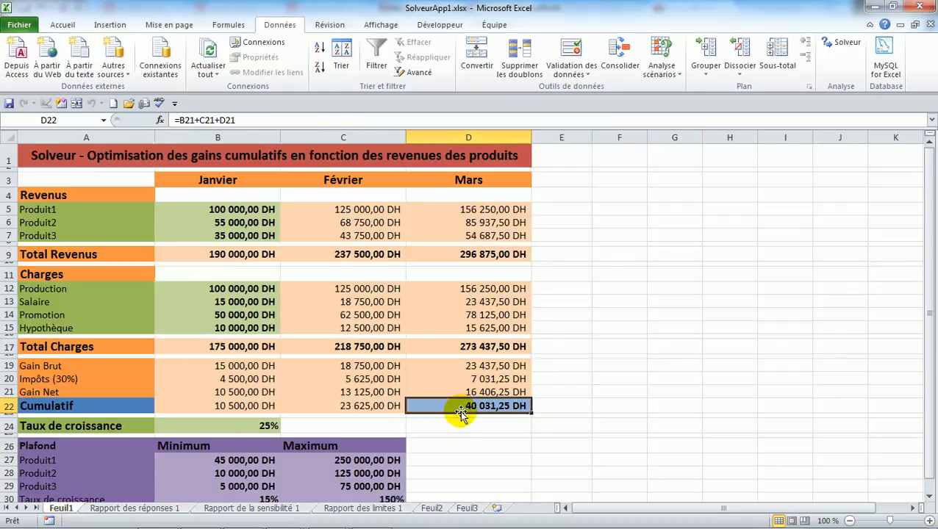
Step: On Feuil2, maximise GainCumulatif with the Évolutionnaire method and keep the Solver solution
{"action": "left_click", "coordinate": [433, 508]}
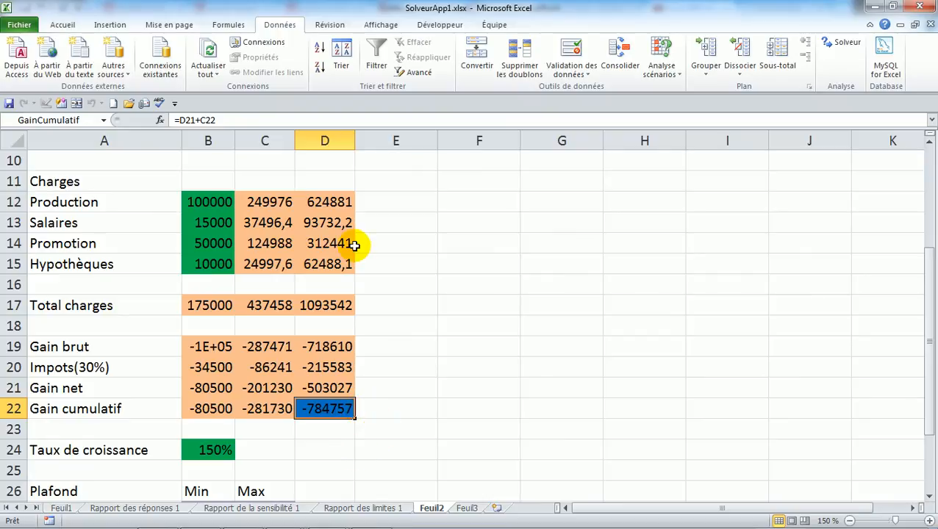
{"action": "left_click", "coordinate": [847, 45]}
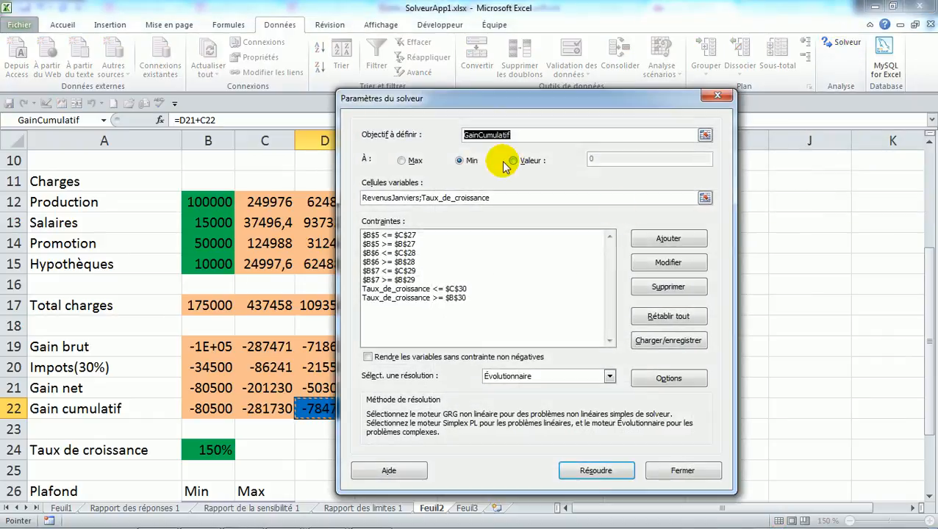
{"action": "left_click", "coordinate": [414, 161]}
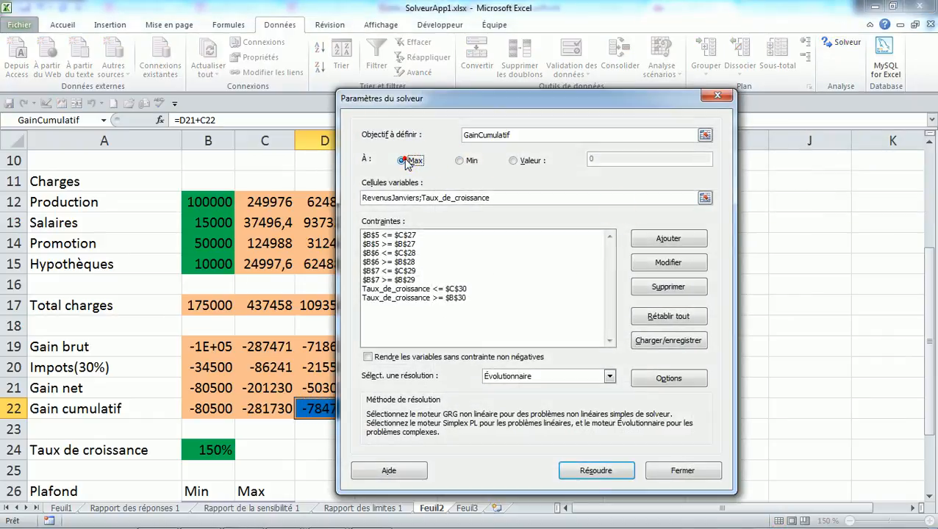
{"action": "left_click", "coordinate": [597, 471]}
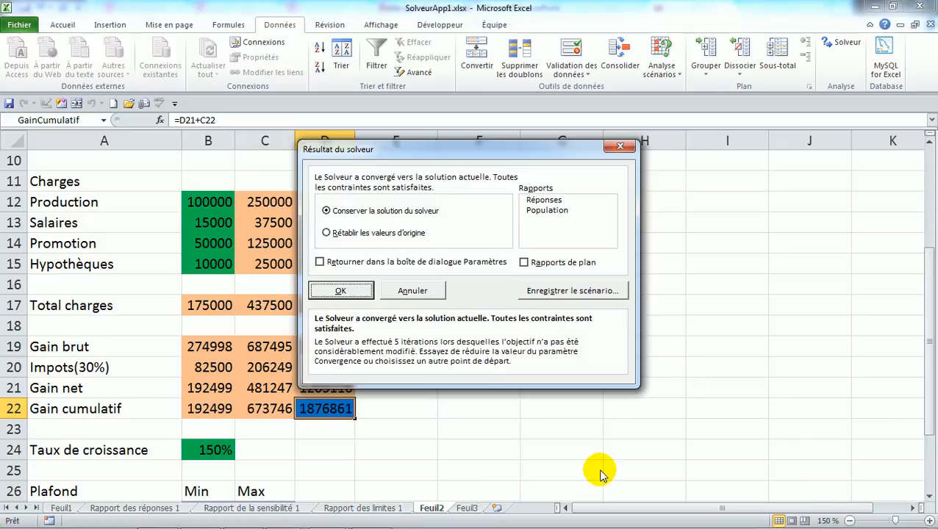
{"action": "left_click", "coordinate": [342, 292]}
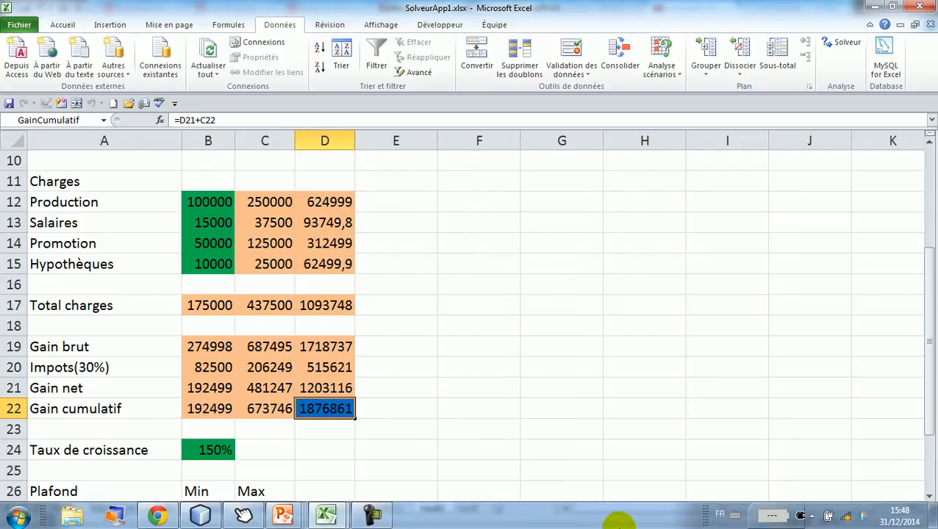
{"action": "left_click", "coordinate": [381, 517]}
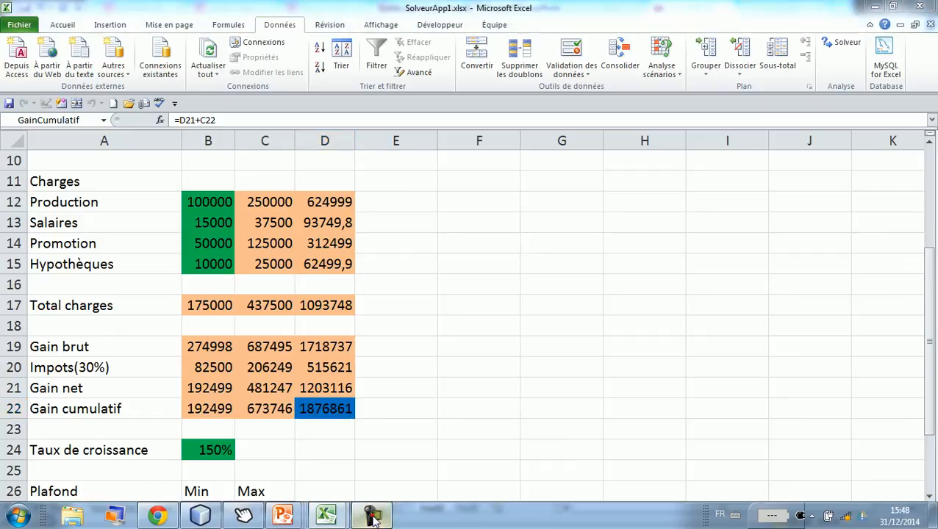